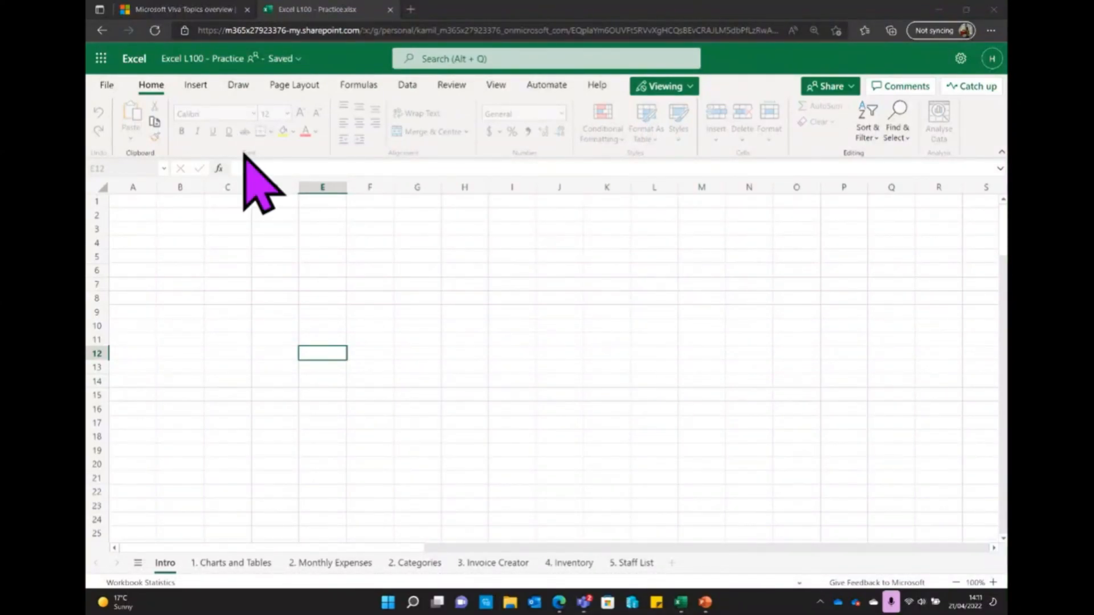
Open the download-a-copy options for the Excel L100 - Practice workbook in Excel for the web
{"action": "left_click", "coordinate": [515, 354]}
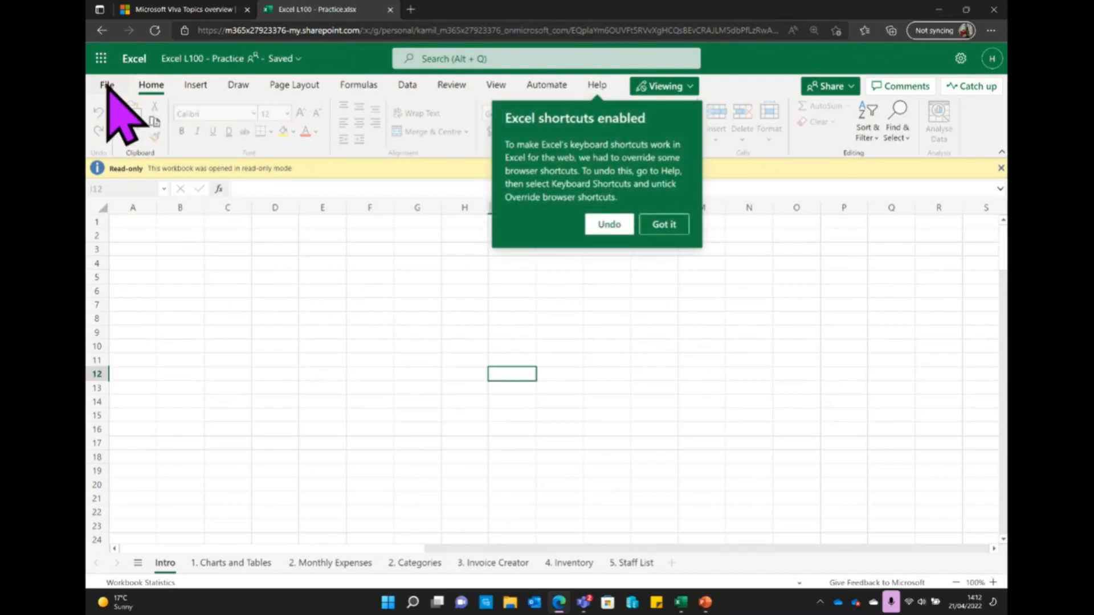
{"action": "left_click", "coordinate": [107, 86]}
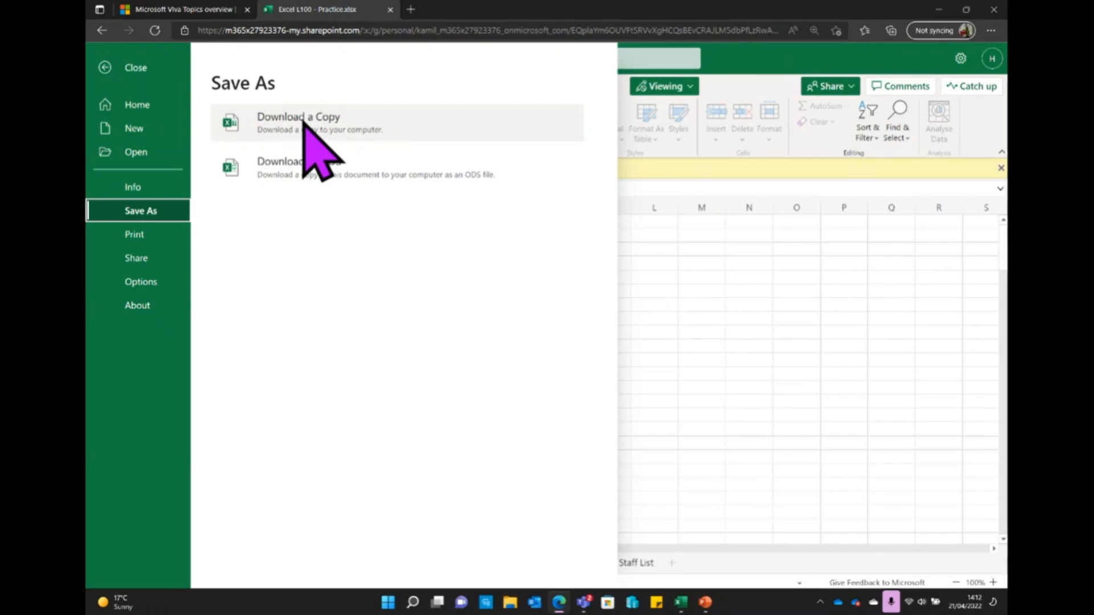
Switch to the Excel L100 - Practice (1) copy in desktop Excel and enable editing
{"action": "left_click", "coordinate": [681, 603]}
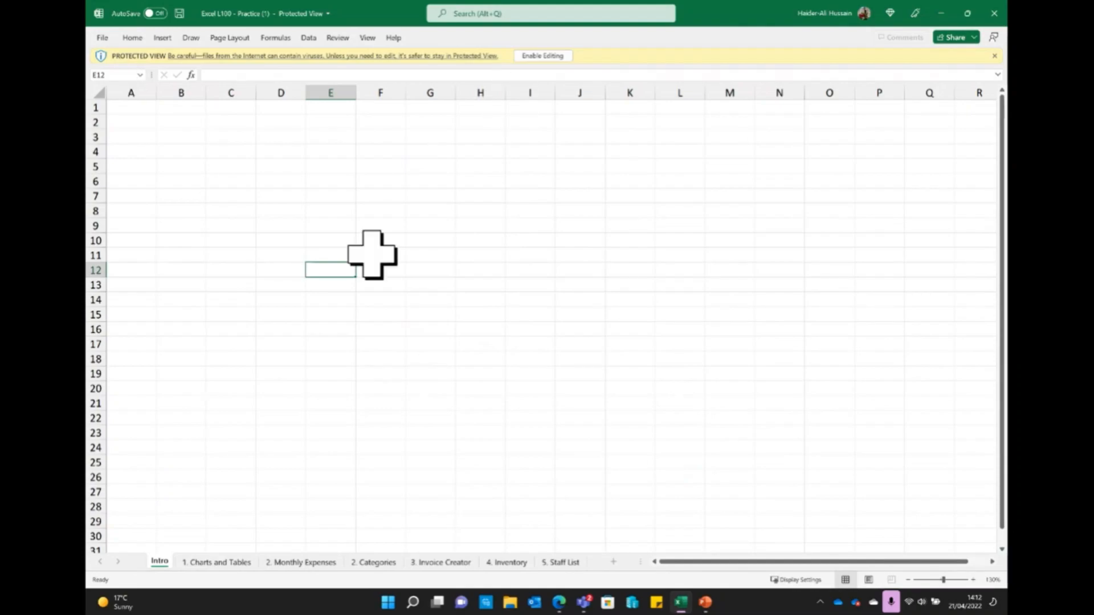
{"action": "left_click", "coordinate": [424, 237]}
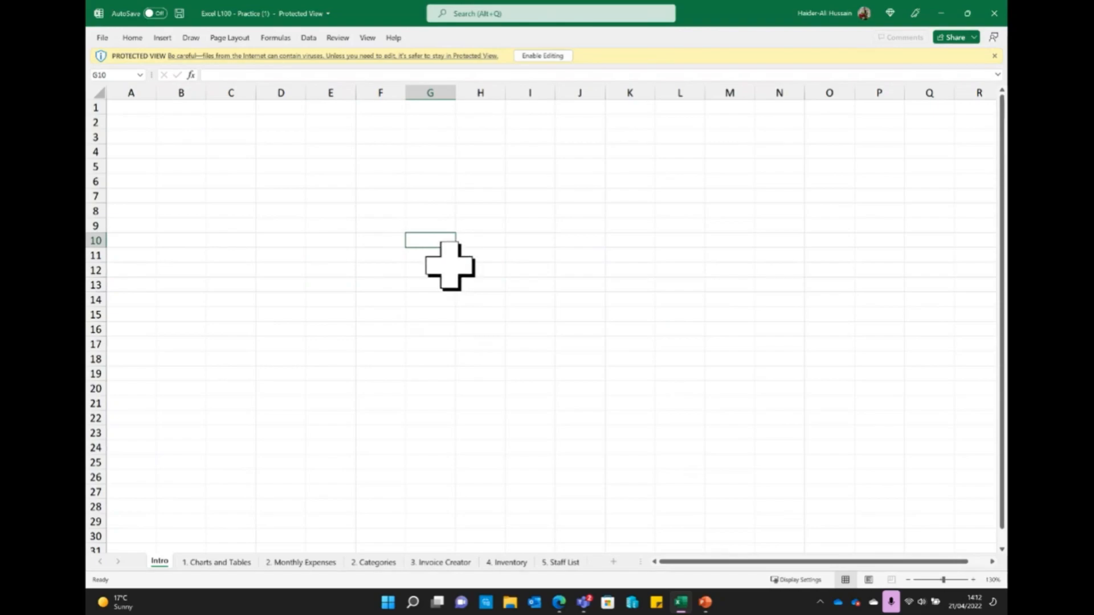
{"action": "left_click", "coordinate": [344, 181]}
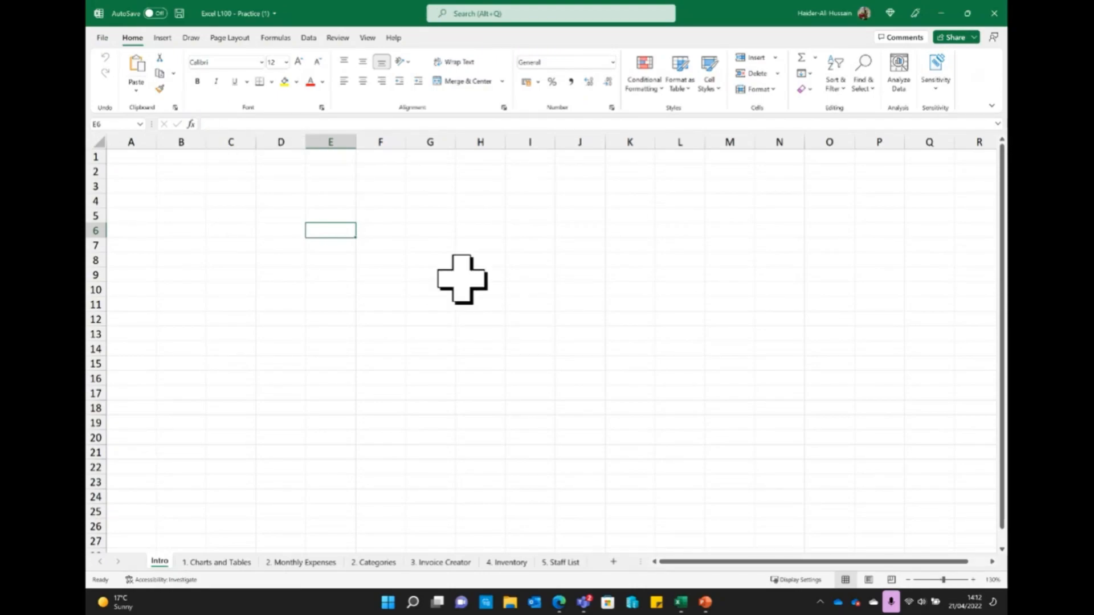
Pin the Excel L100 - Practice (1) workbook in the recent files list on the start page
{"action": "left_click", "coordinate": [102, 38]}
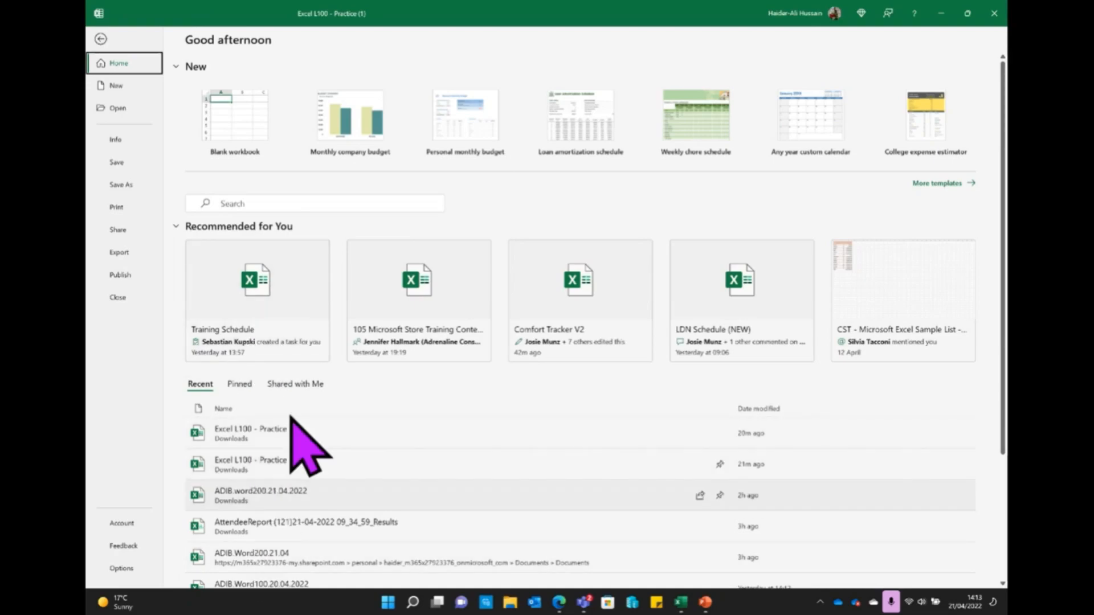
{"action": "left_click", "coordinate": [285, 204]}
{"action": "left_click", "coordinate": [552, 187]}
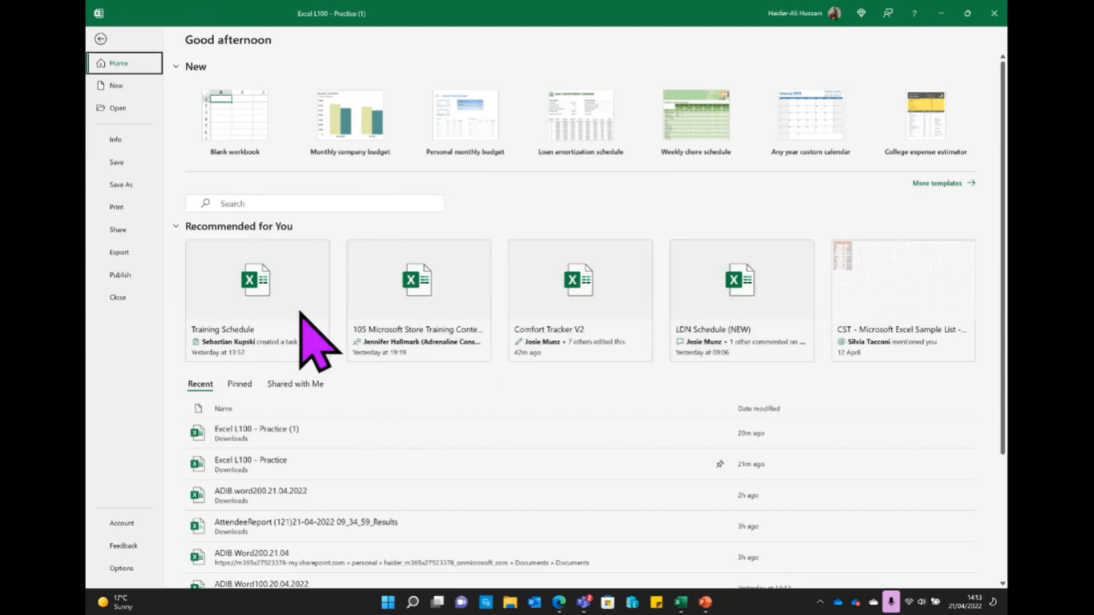
{"action": "scroll", "coordinate": [375, 306], "scroll_direction": "down", "scroll_amount": 1}
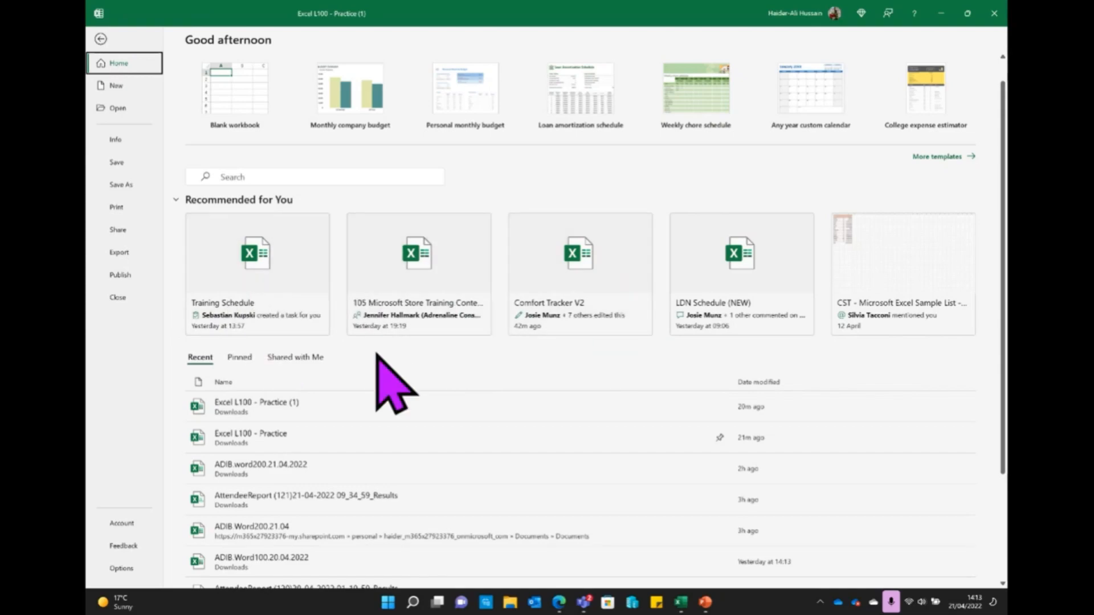
{"action": "scroll", "coordinate": [292, 379], "scroll_direction": "down", "scroll_amount": 5}
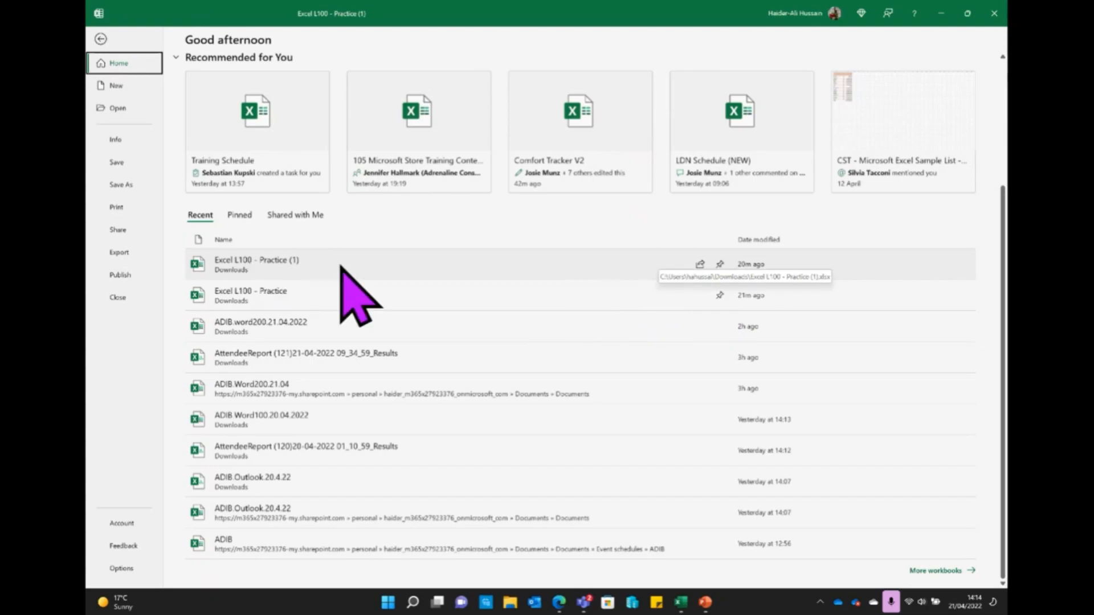
{"action": "left_click", "coordinate": [719, 264]}
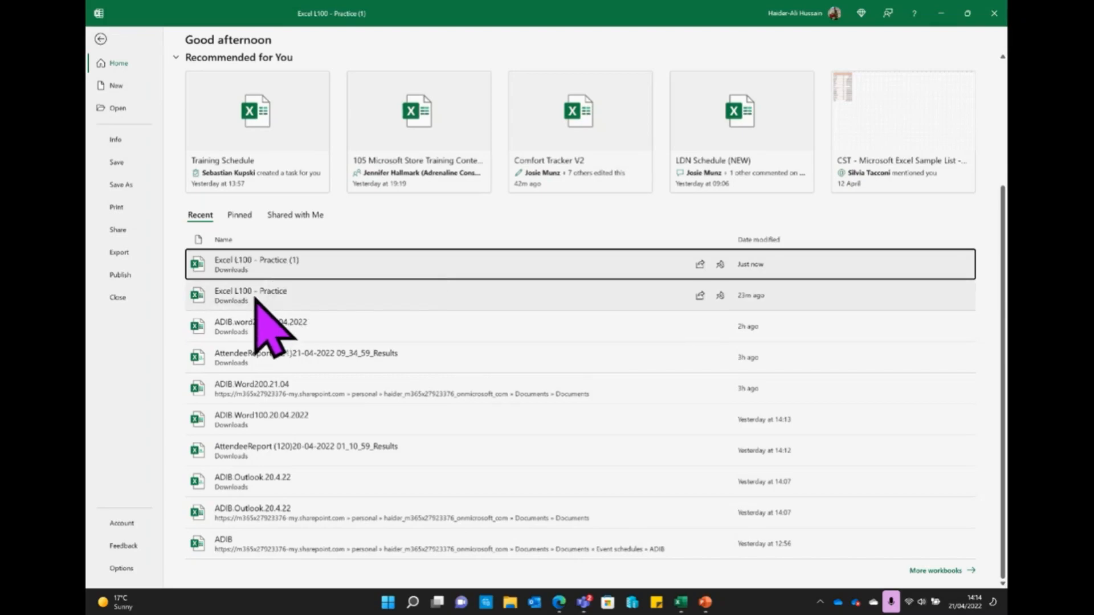
Look through the pinned workbooks and the workbooks shared with the account, and return to the recent files list
{"action": "left_click", "coordinate": [238, 219]}
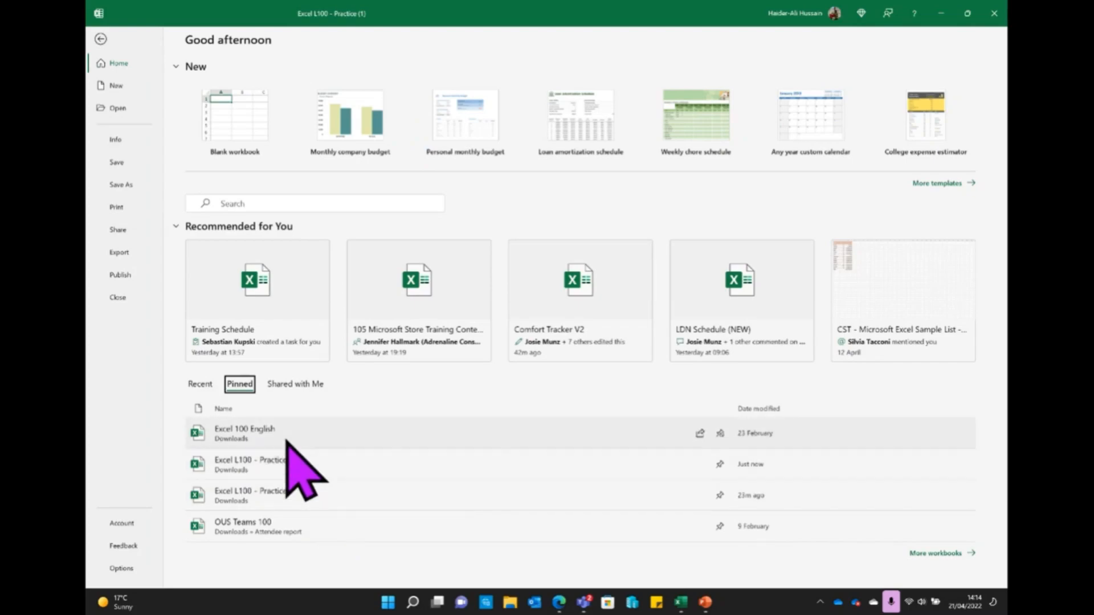
{"action": "left_click", "coordinate": [305, 384]}
{"action": "scroll", "coordinate": [397, 406], "scroll_direction": "down", "scroll_amount": 3}
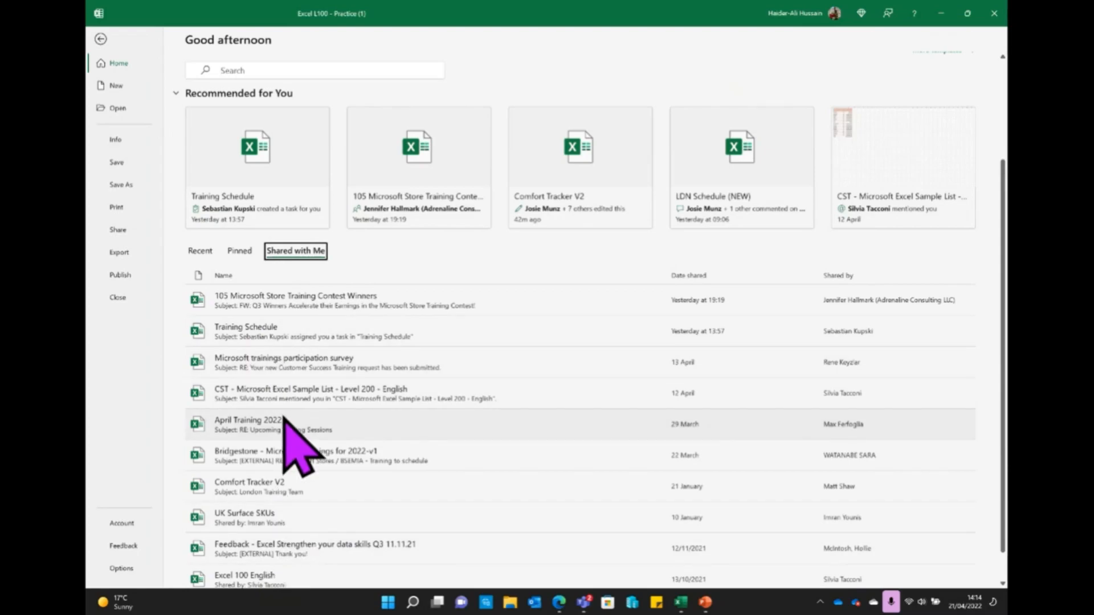
{"action": "scroll", "coordinate": [286, 439], "scroll_direction": "down", "scroll_amount": 1}
{"action": "scroll", "coordinate": [268, 370], "scroll_direction": "up", "scroll_amount": 3}
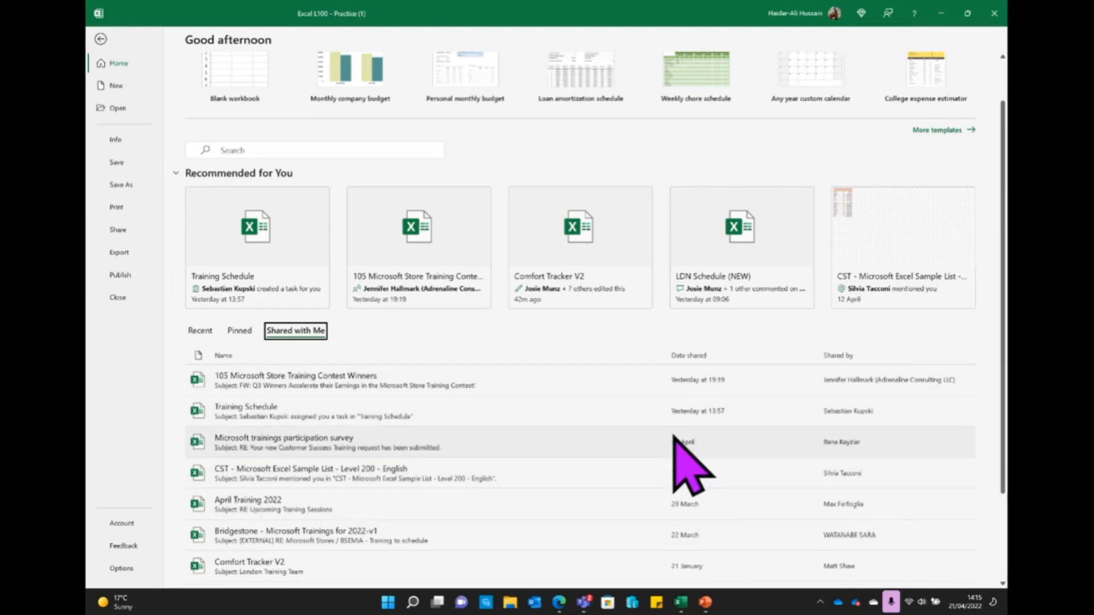
{"action": "left_click", "coordinate": [200, 331]}
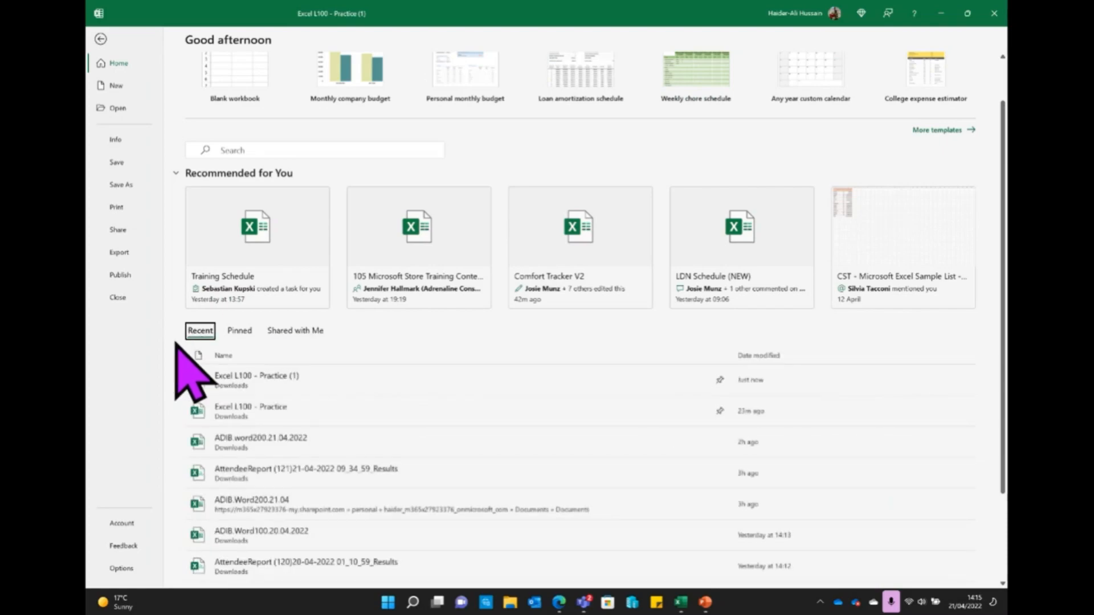
{"action": "scroll", "coordinate": [517, 330], "scroll_direction": "up", "scroll_amount": 1}
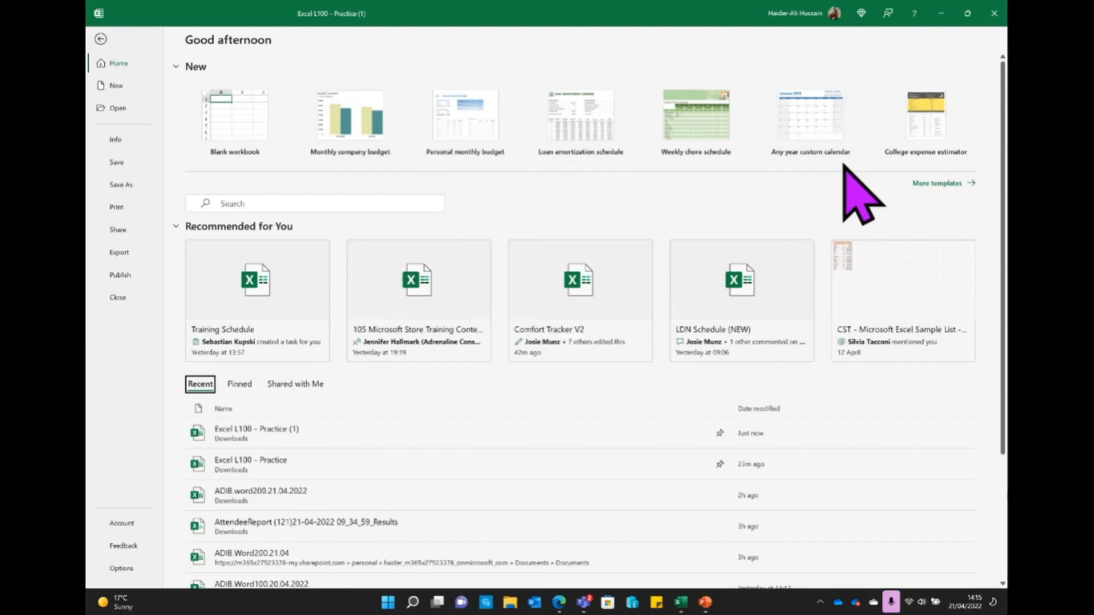
Open the full template gallery and toggle the pins of the Monthly company budget and Personal monthly budget templates
{"action": "left_click", "coordinate": [934, 184]}
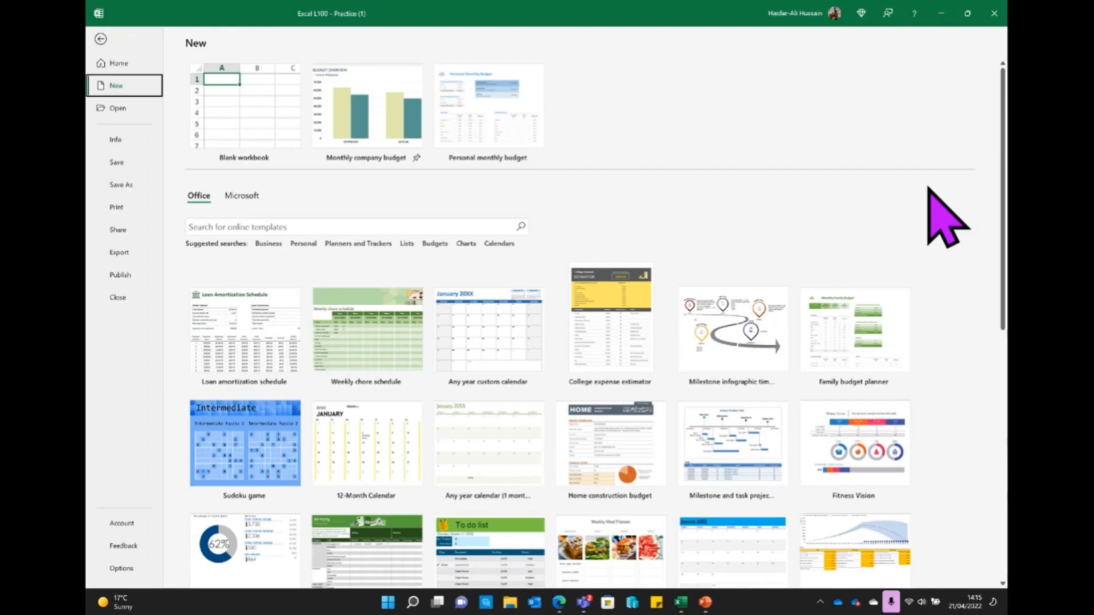
{"action": "left_click", "coordinate": [418, 159]}
{"action": "left_click", "coordinate": [537, 159]}
{"action": "left_click", "coordinate": [418, 158]}
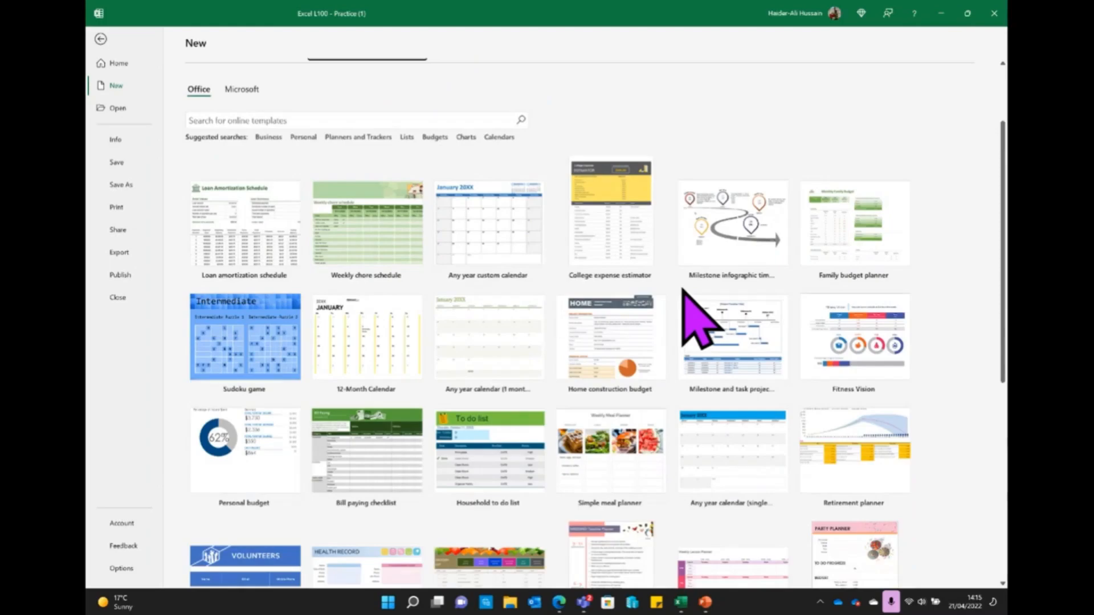
Search the online templates for "budgeting" and browse the results
{"action": "left_click", "coordinate": [360, 225]}
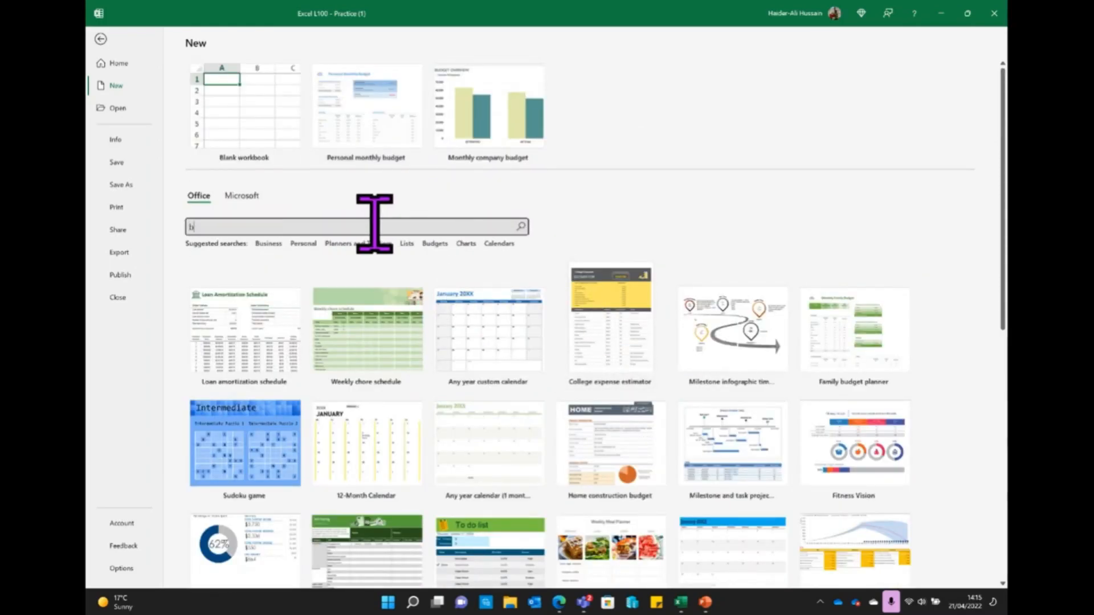
{"action": "type", "text": "budgeting"}
{"action": "key", "text": "Return"}
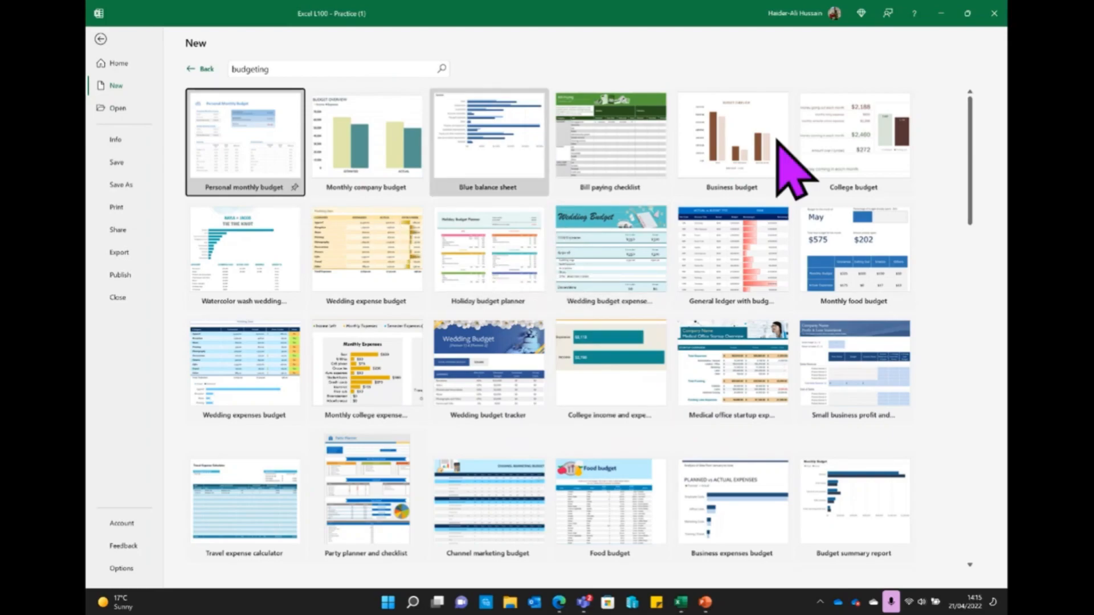
{"action": "scroll", "coordinate": [596, 262], "scroll_direction": "down", "scroll_amount": 6}
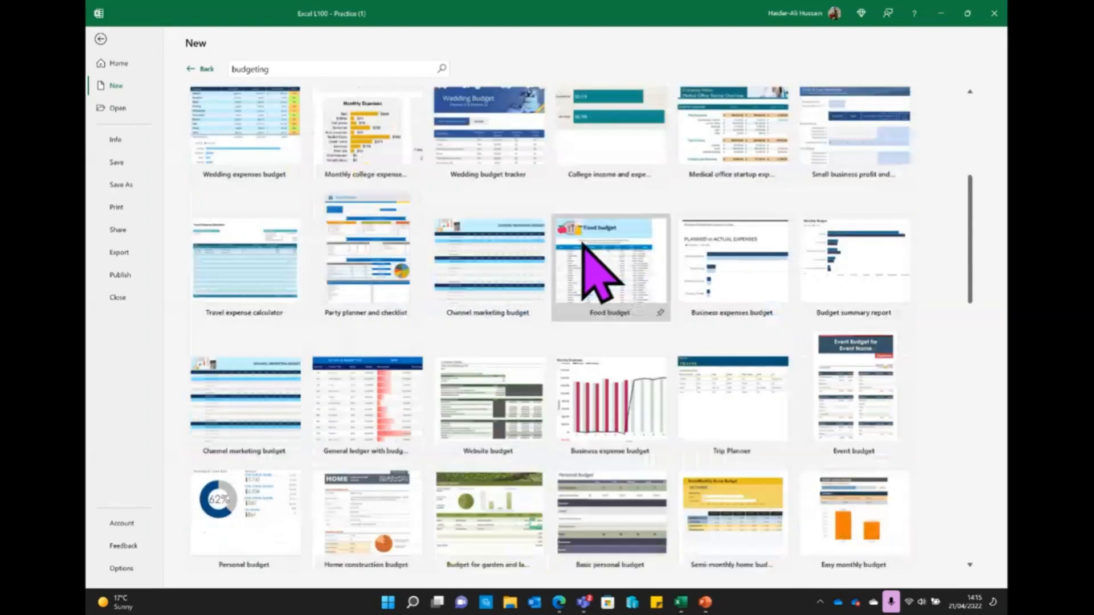
{"action": "scroll", "coordinate": [592, 268], "scroll_direction": "up", "scroll_amount": 6}
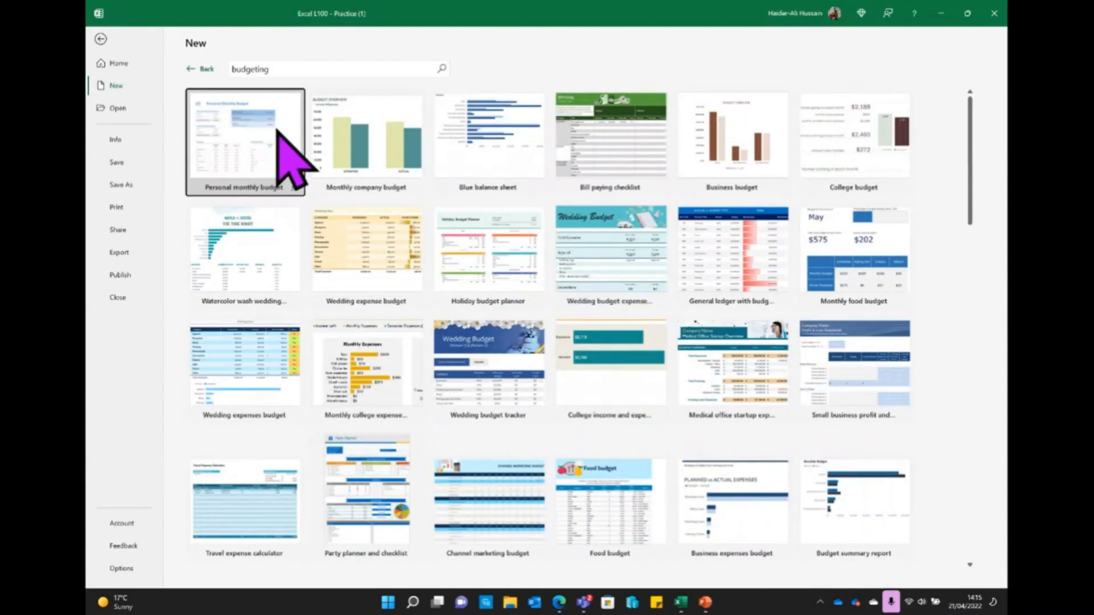
Preview the Monthly company budget template from the search results and return to the full template gallery
{"action": "left_click", "coordinate": [371, 155]}
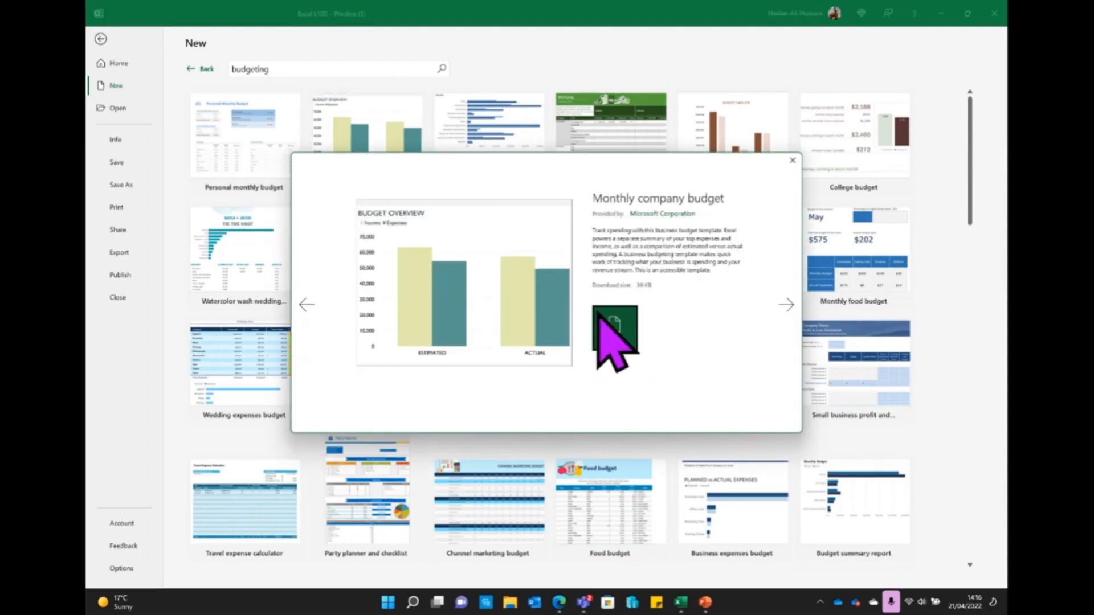
{"action": "left_click", "coordinate": [791, 162]}
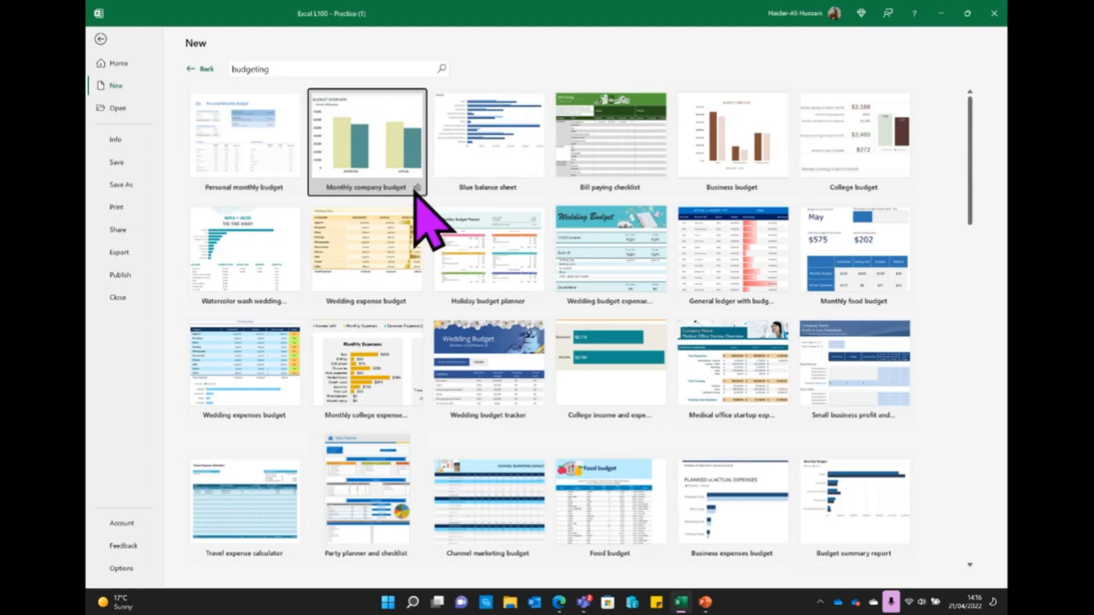
{"action": "left_click", "coordinate": [201, 69]}
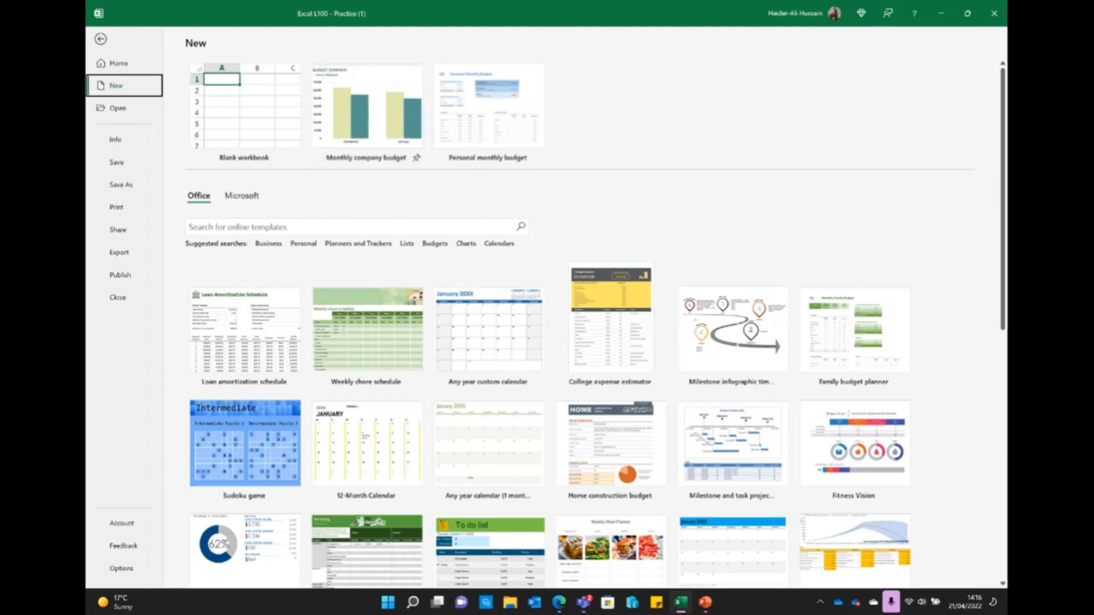
Preview the Monthly company budget template from the start page and close the preview
{"action": "left_click", "coordinate": [114, 63]}
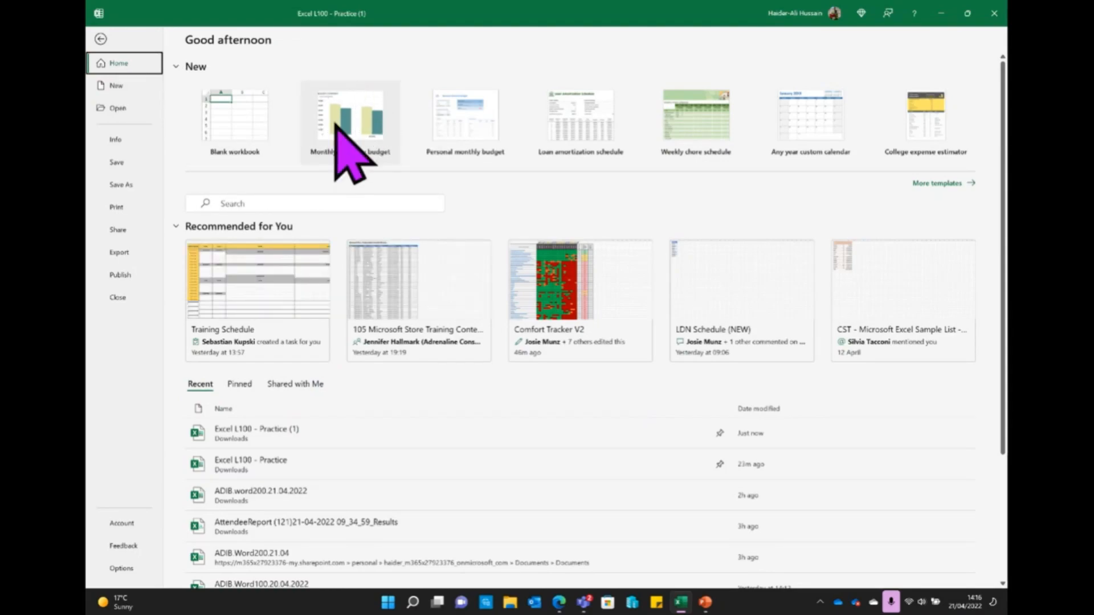
{"action": "left_click", "coordinate": [344, 117]}
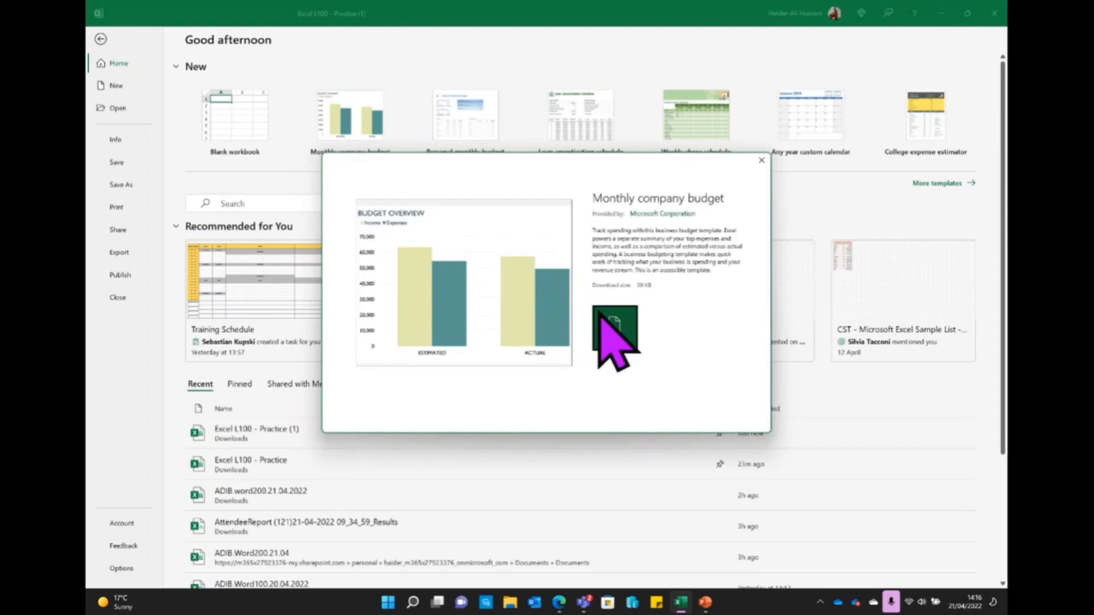
{"action": "left_click", "coordinate": [761, 161]}
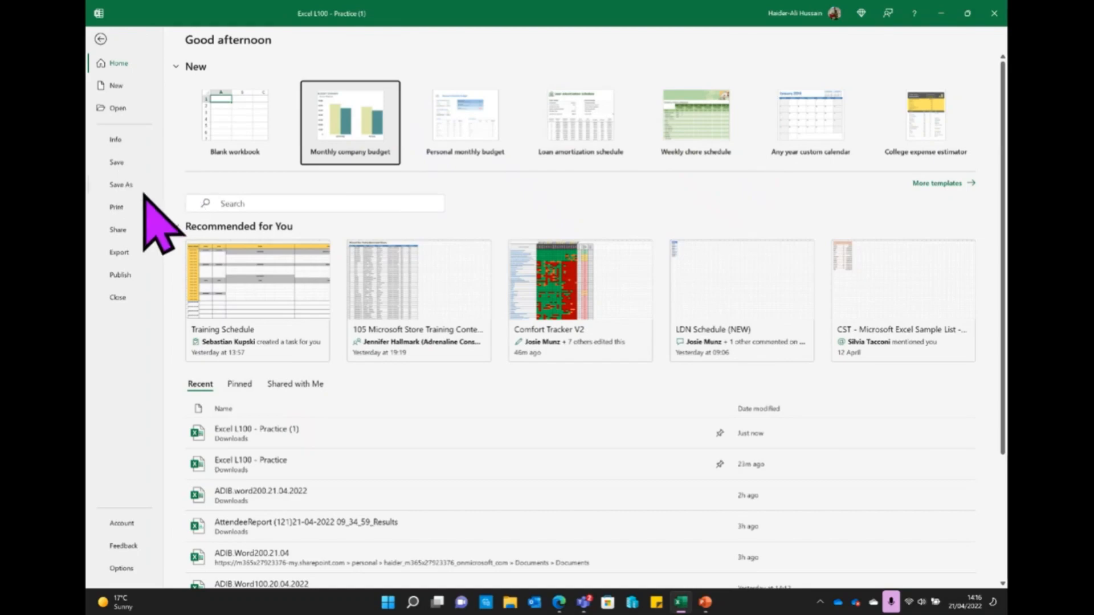
Examine the workbook protection options in the file information, including Restrict Access and Mark as Final
{"action": "left_click", "coordinate": [132, 140]}
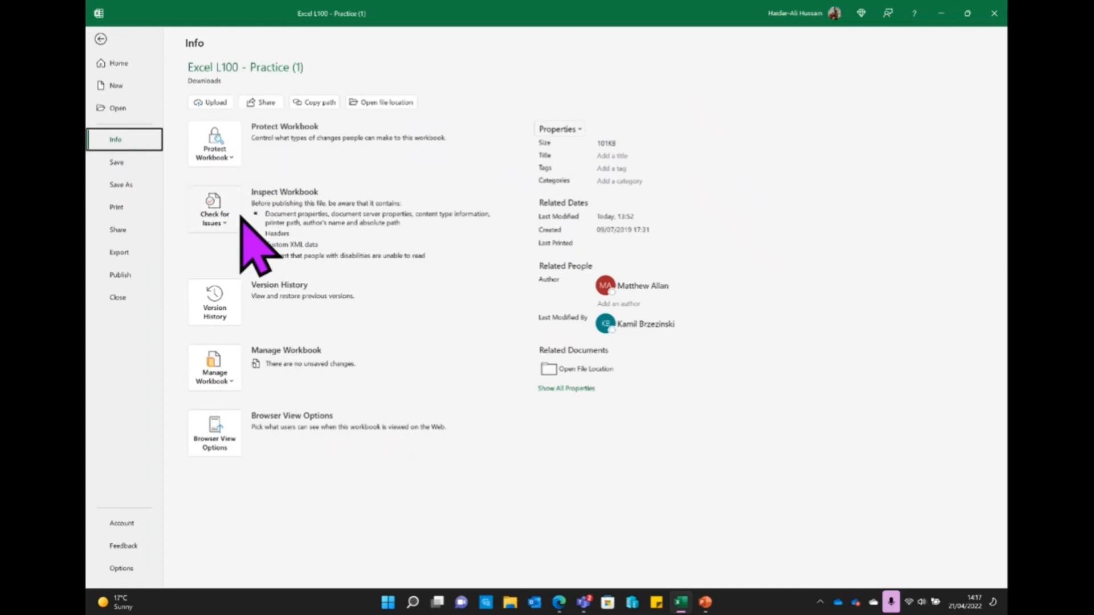
{"action": "left_click", "coordinate": [219, 161]}
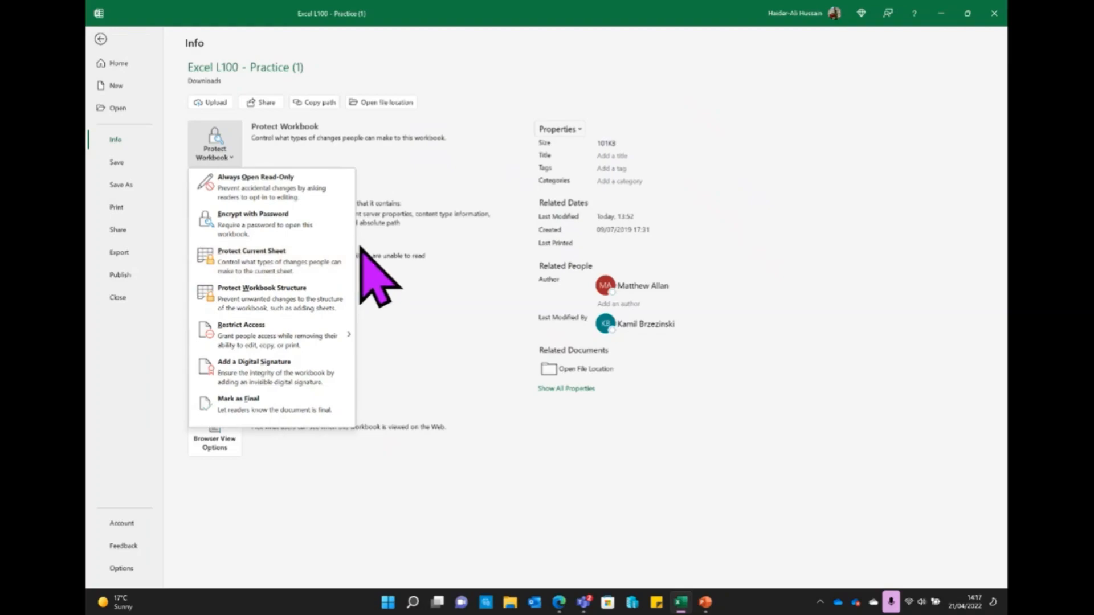
{"action": "mouse_move", "coordinate": [330, 341]}
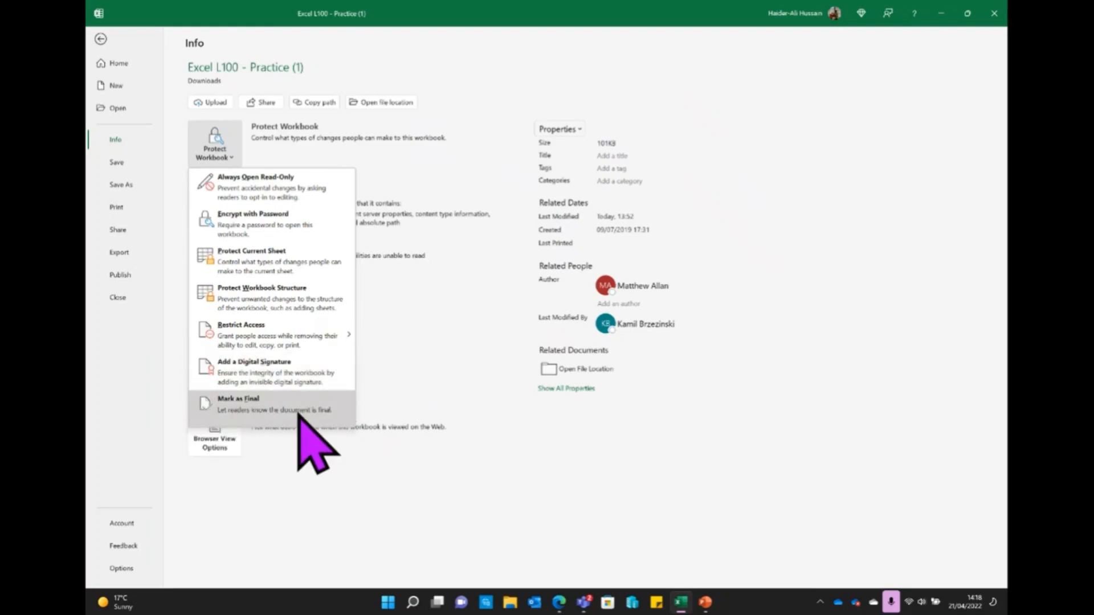
{"action": "left_click", "coordinate": [279, 403]}
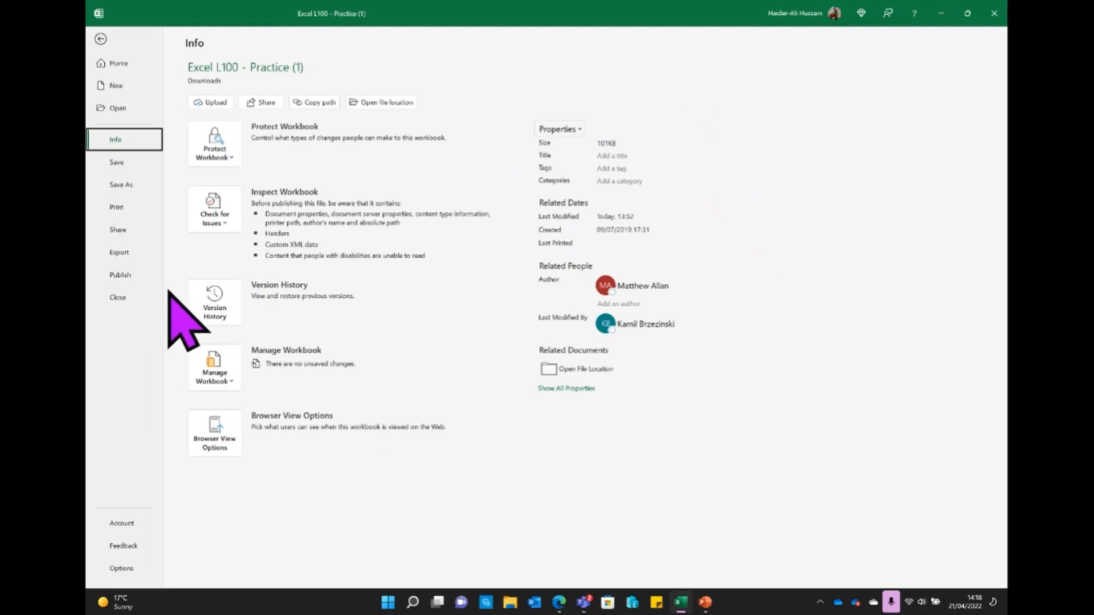
Try the Black Office theme in the account settings and switch the theme back to Colorful
{"action": "left_click", "coordinate": [119, 522]}
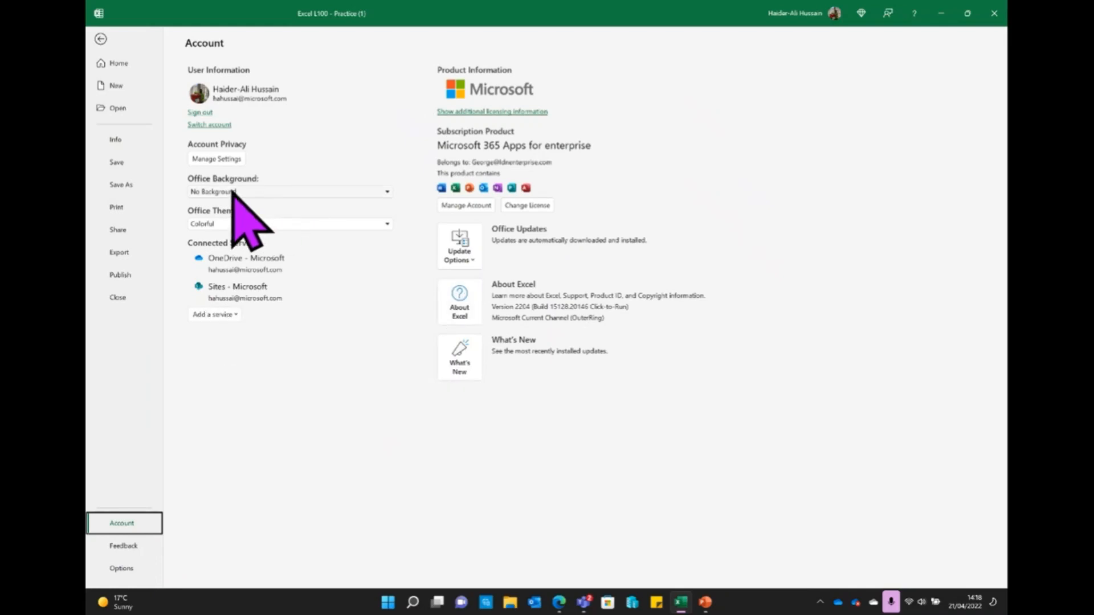
{"action": "left_click", "coordinate": [245, 223]}
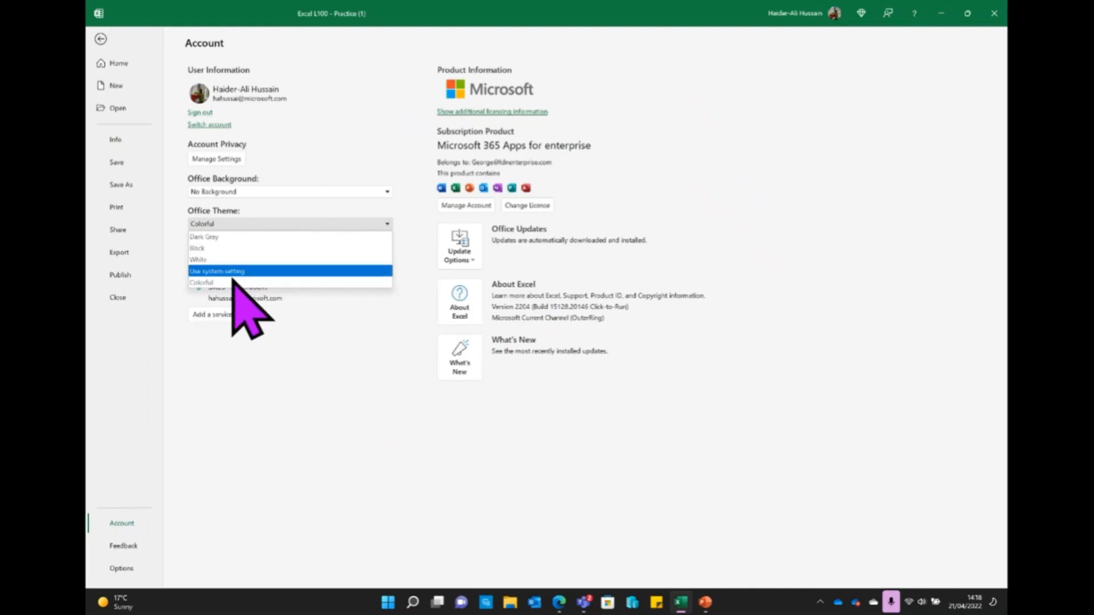
{"action": "left_click", "coordinate": [239, 247]}
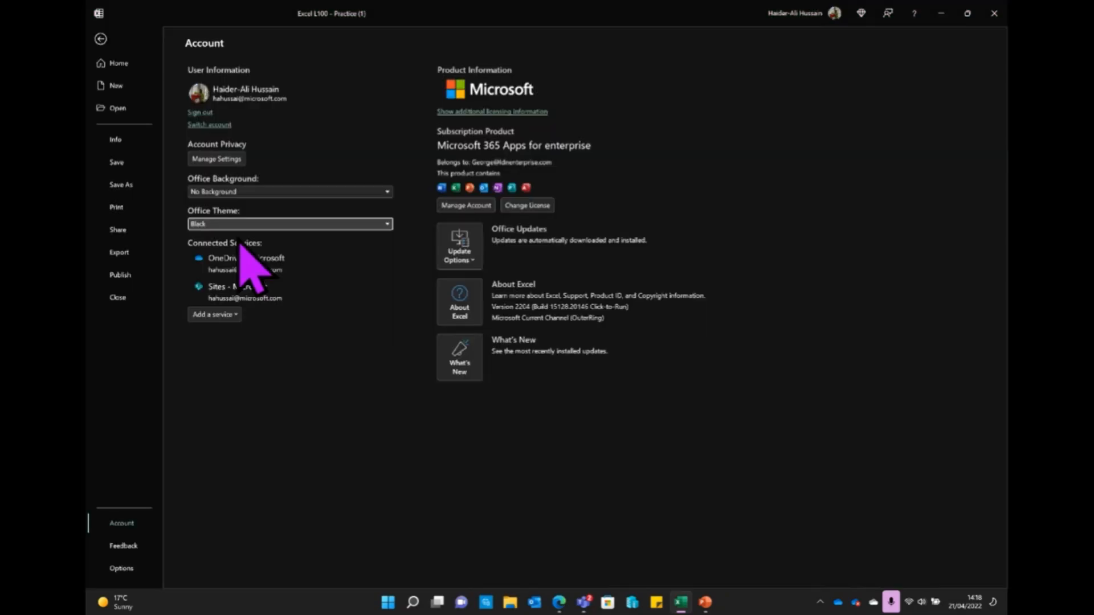
{"action": "left_click", "coordinate": [264, 224]}
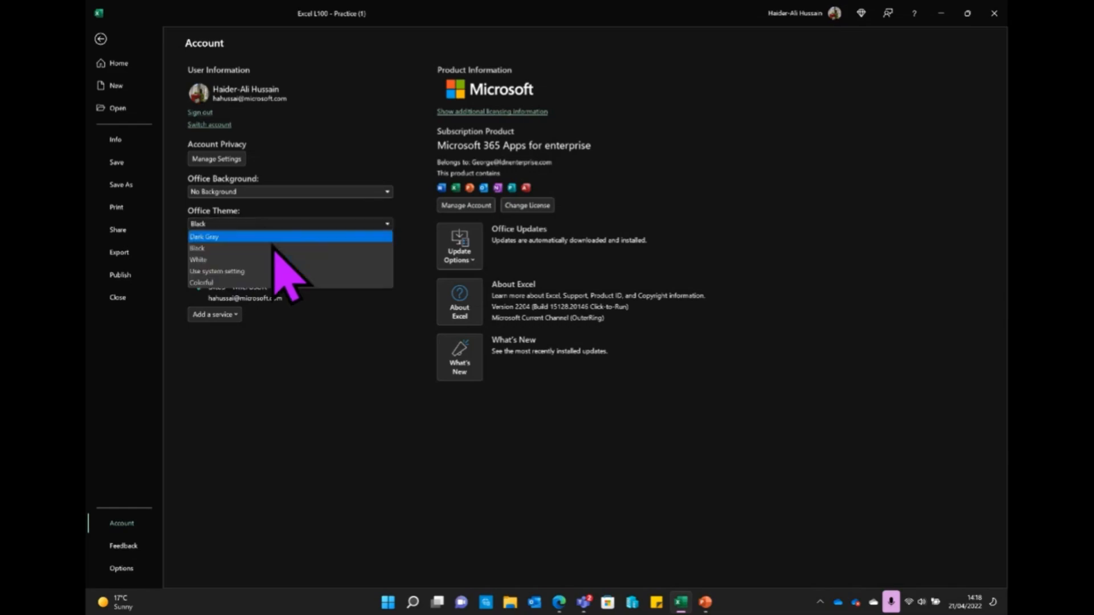
{"action": "left_click", "coordinate": [223, 282]}
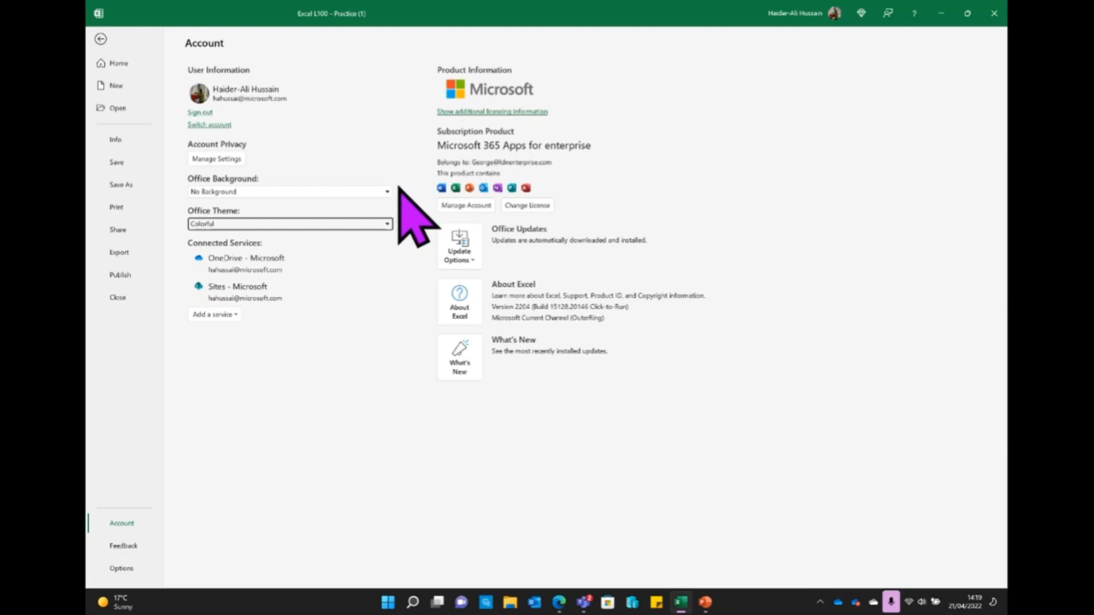
Look at the available Office update options and return to the worksheet
{"action": "left_click", "coordinate": [458, 242]}
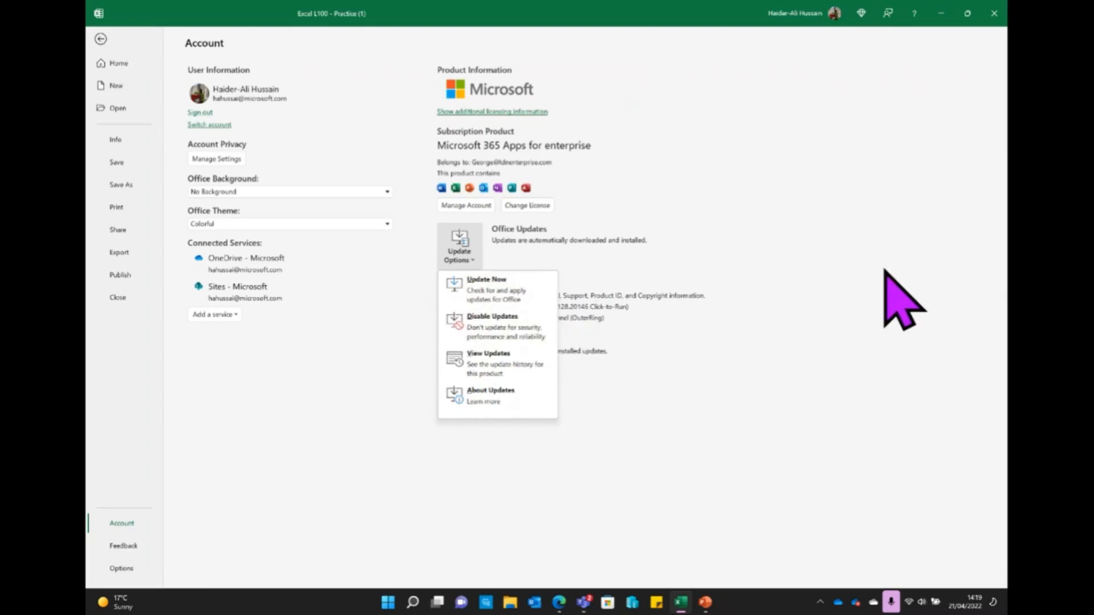
{"action": "key", "text": "Escape"}
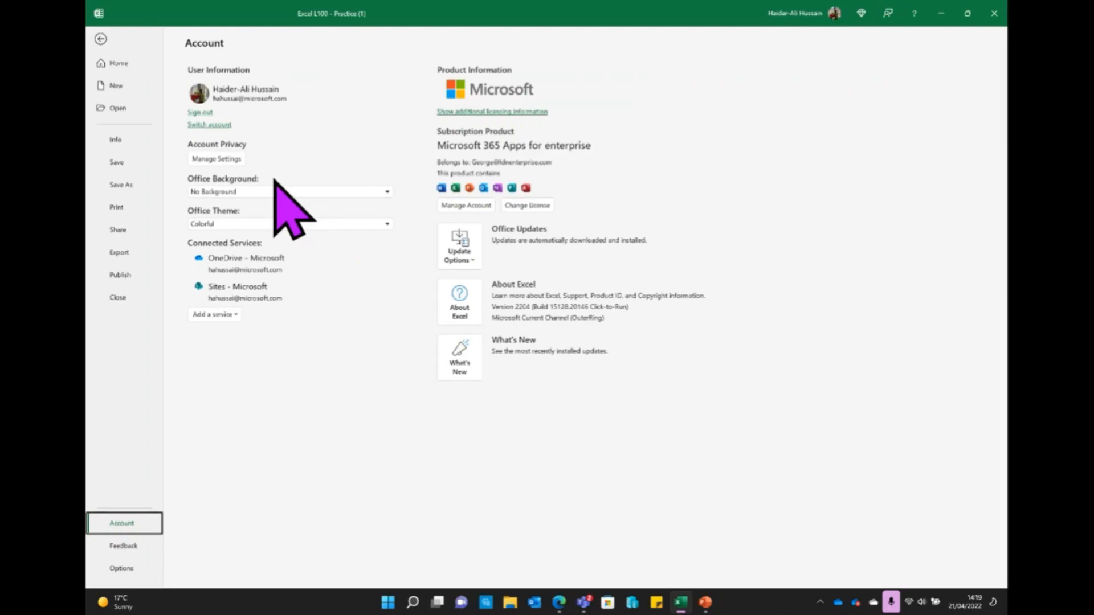
{"action": "left_click", "coordinate": [101, 38]}
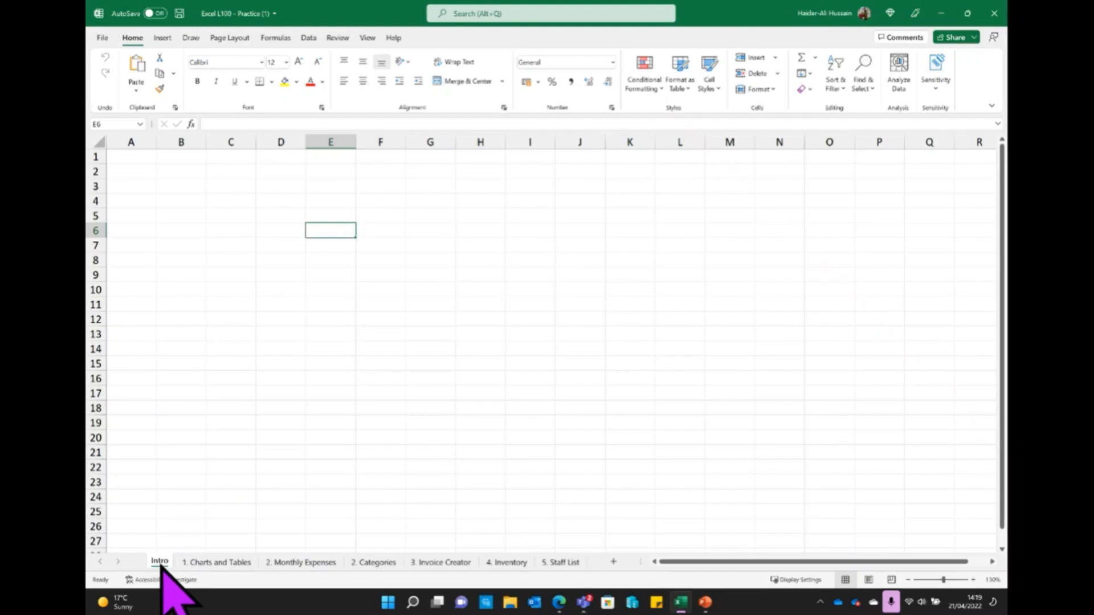
Protect the Intro sheet without a password, keeping the default permissions, and test the protection by trying to edit cell J14
{"action": "left_click", "coordinate": [421, 333]}
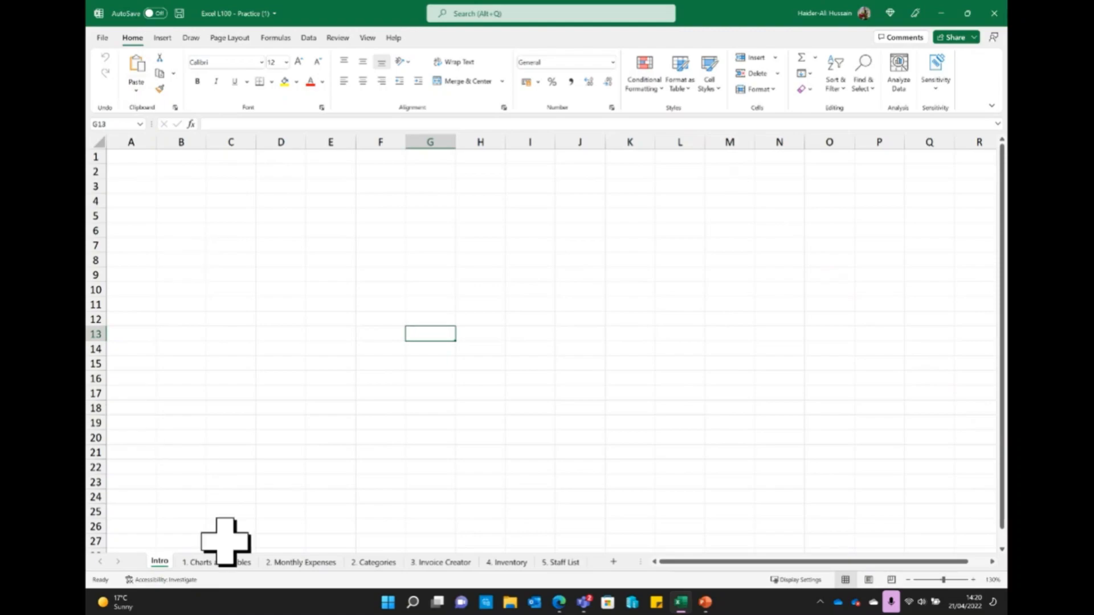
{"action": "right_click", "coordinate": [156, 564]}
{"action": "left_click", "coordinate": [156, 564]}
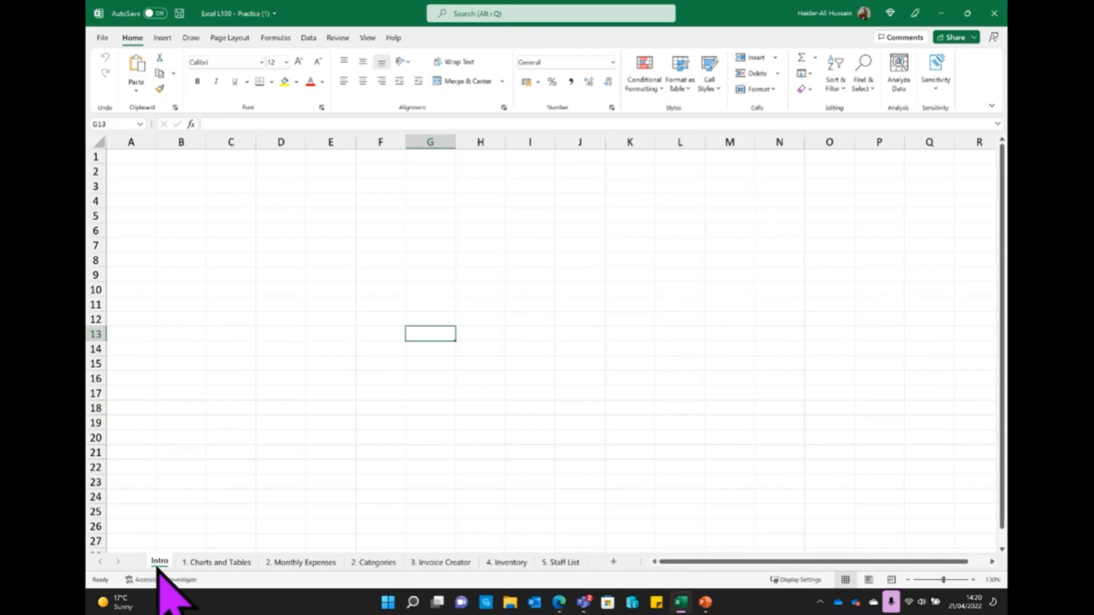
{"action": "right_click", "coordinate": [160, 564]}
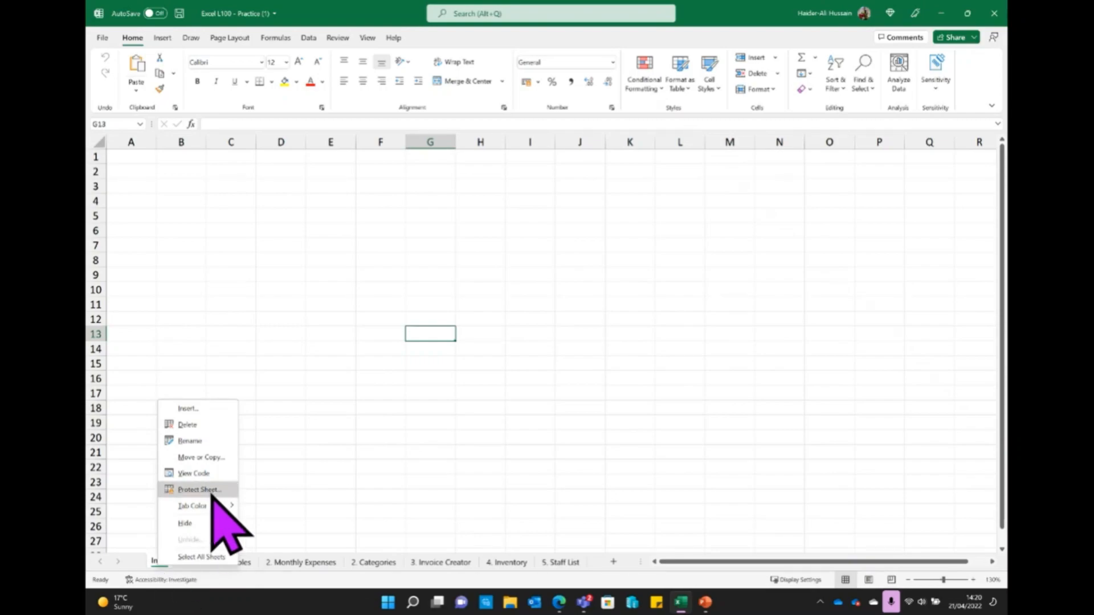
{"action": "left_click", "coordinate": [193, 490]}
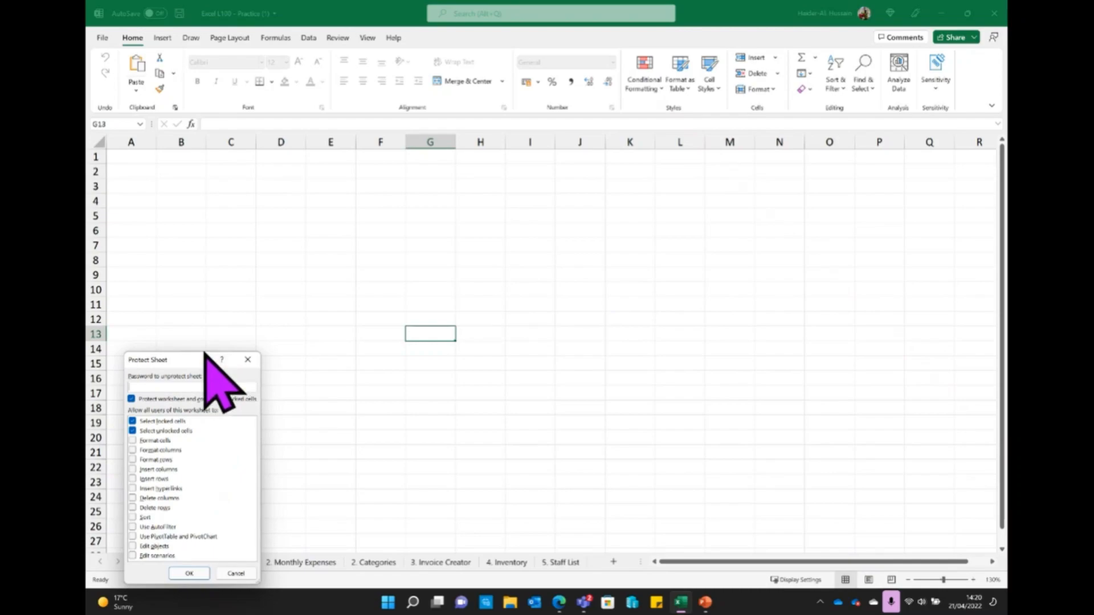
{"action": "left_click", "coordinate": [189, 573]}
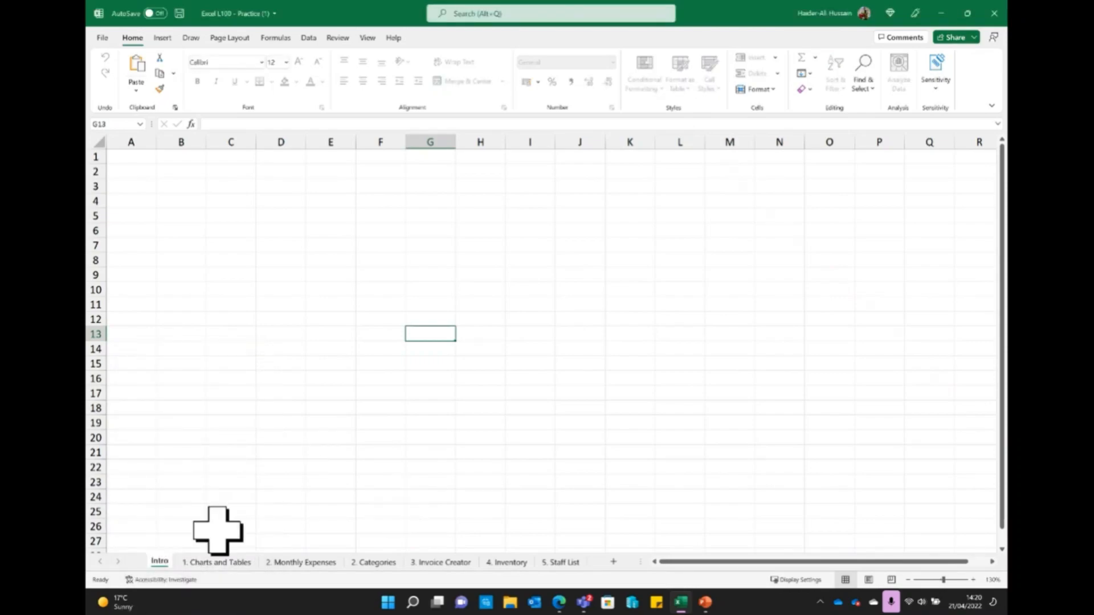
{"action": "double_click", "coordinate": [564, 350]}
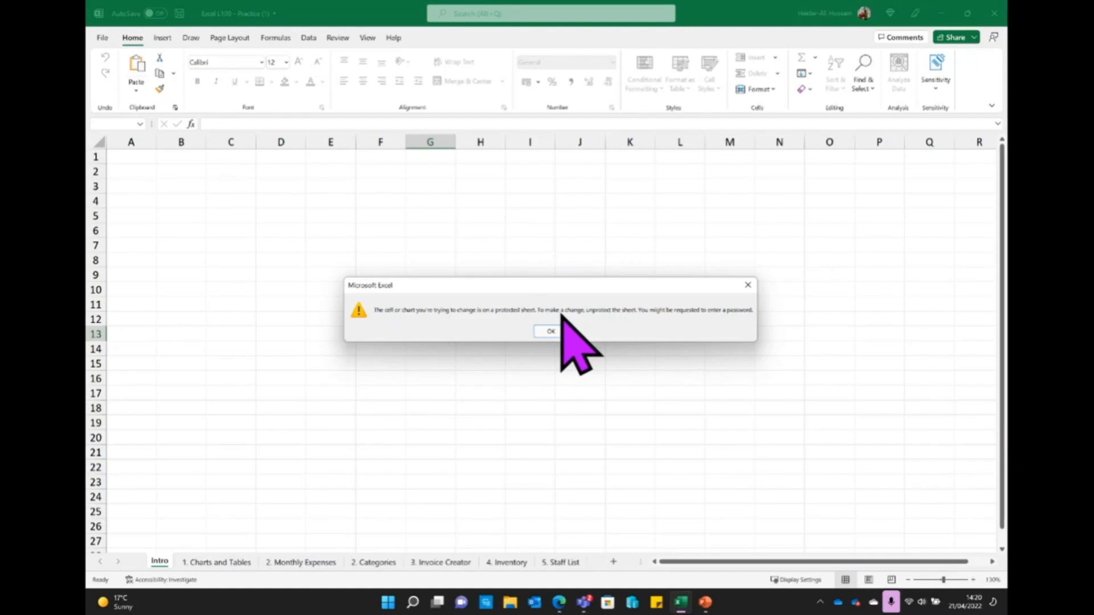
{"action": "left_click", "coordinate": [552, 332]}
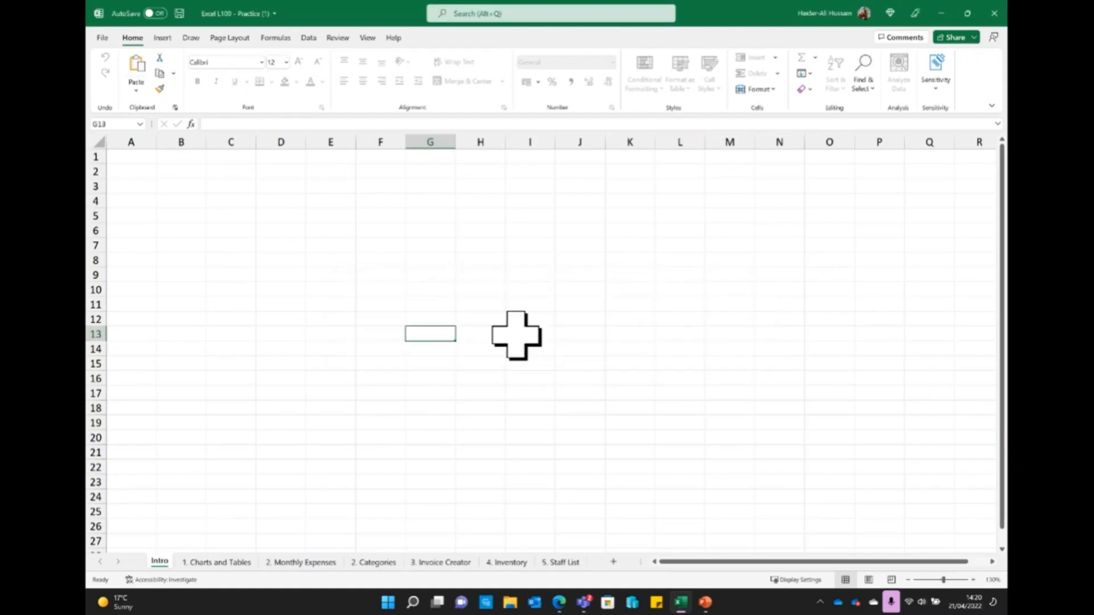
Unprotect the Intro sheet and test editing by entering "rthrthrthr" in cell G12
{"action": "right_click", "coordinate": [159, 563]}
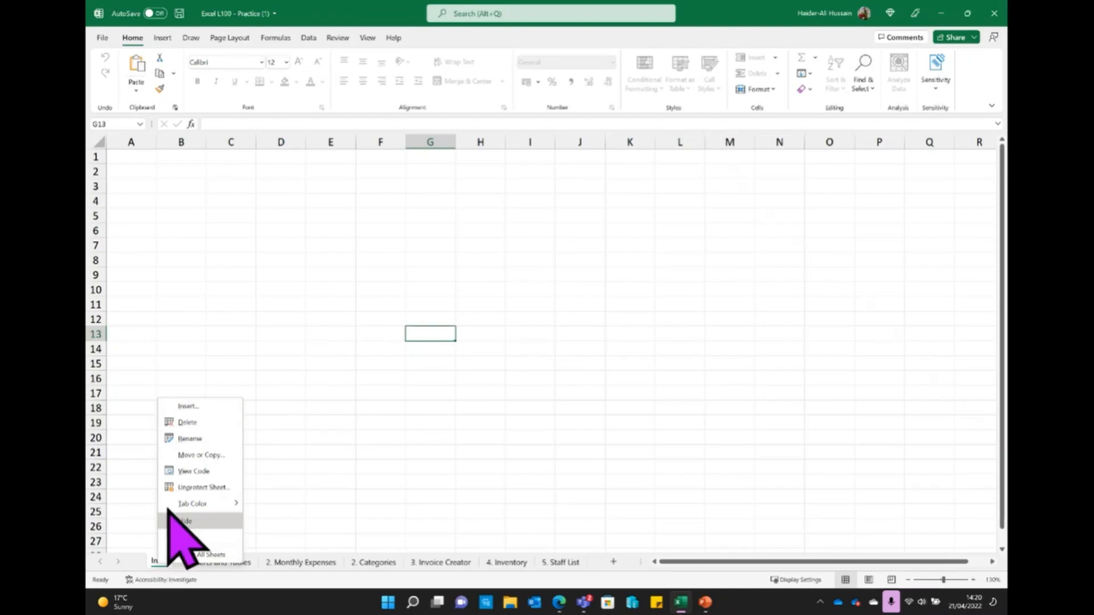
{"action": "left_click", "coordinate": [211, 488]}
{"action": "left_click", "coordinate": [441, 321]}
{"action": "type", "text": "rthrthrthr"}
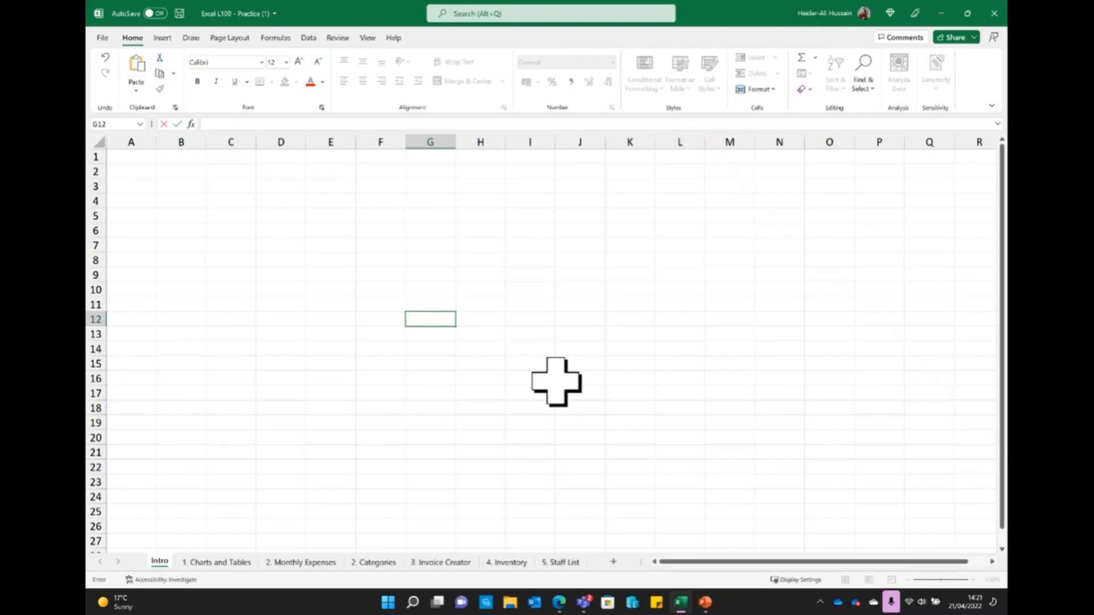
Switch to the "1. Charts and Tables" sheet and enlarge its view to 110%
{"action": "left_click", "coordinate": [198, 561]}
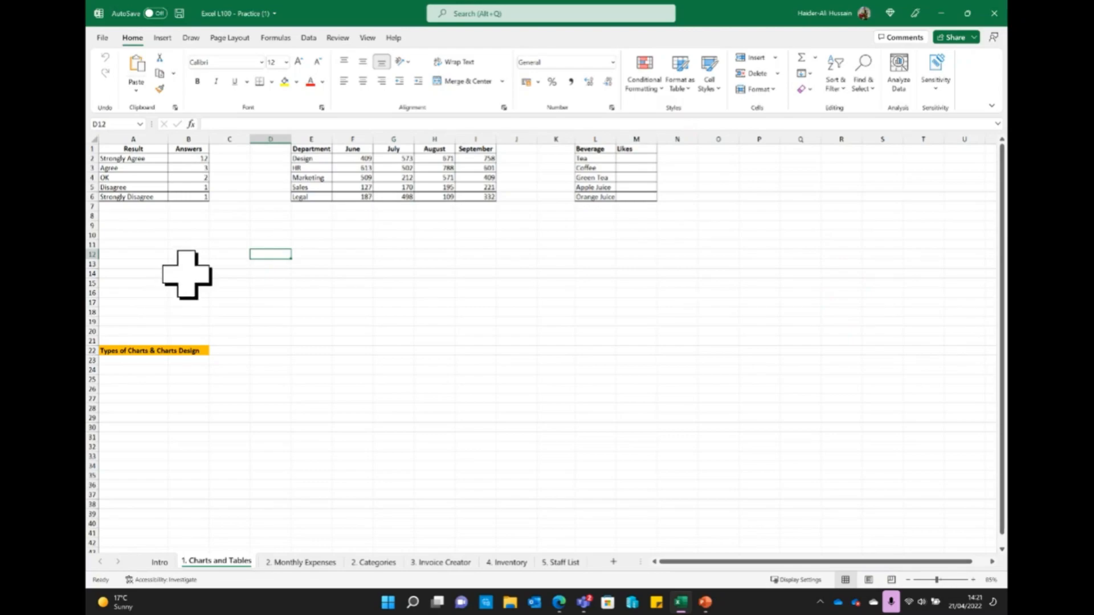
{"action": "left_click", "coordinate": [975, 578]}
{"action": "left_click", "coordinate": [975, 579]}
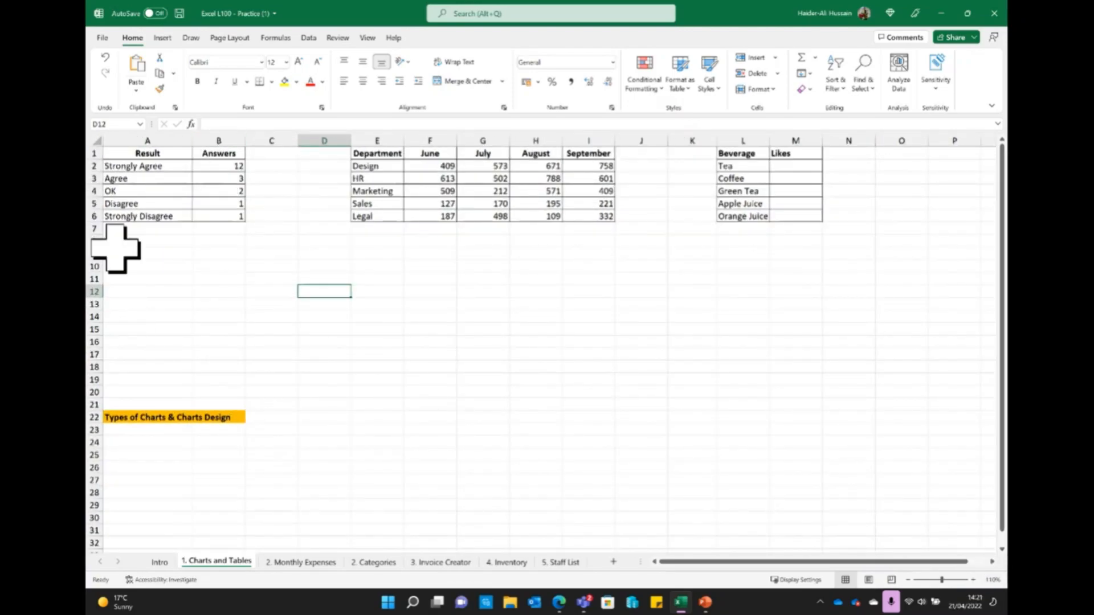
Examine the survey data cell by cell in the Result and Answers columns
{"action": "left_click", "coordinate": [128, 154]}
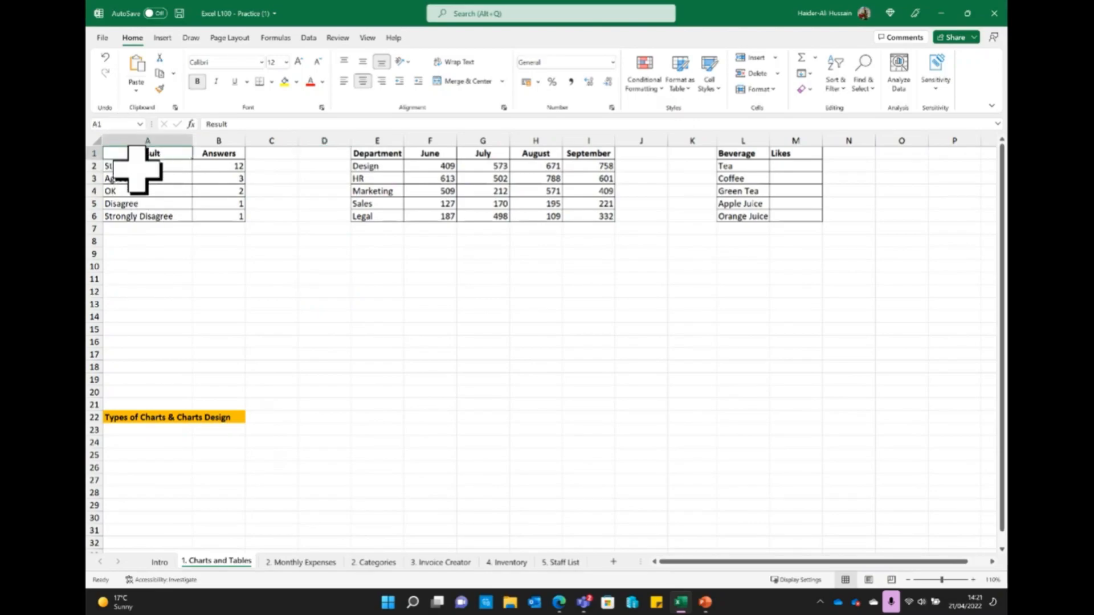
{"action": "left_click", "coordinate": [139, 190]}
{"action": "left_click", "coordinate": [138, 204]}
{"action": "left_click", "coordinate": [145, 165]}
{"action": "left_click", "coordinate": [149, 178]}
{"action": "left_click", "coordinate": [162, 203]}
{"action": "left_click", "coordinate": [165, 181]}
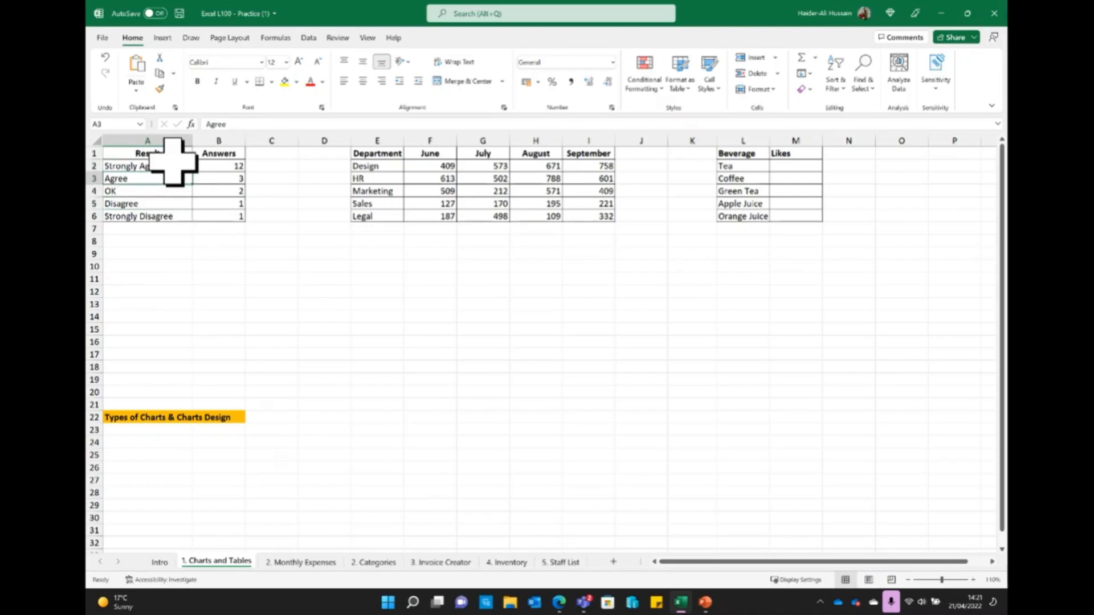
{"action": "left_click", "coordinate": [226, 158]}
{"action": "left_click", "coordinate": [237, 169]}
{"action": "left_click", "coordinate": [218, 179]}
{"action": "left_click", "coordinate": [220, 191]}
{"action": "left_click", "coordinate": [220, 205]}
{"action": "left_click", "coordinate": [220, 215]}
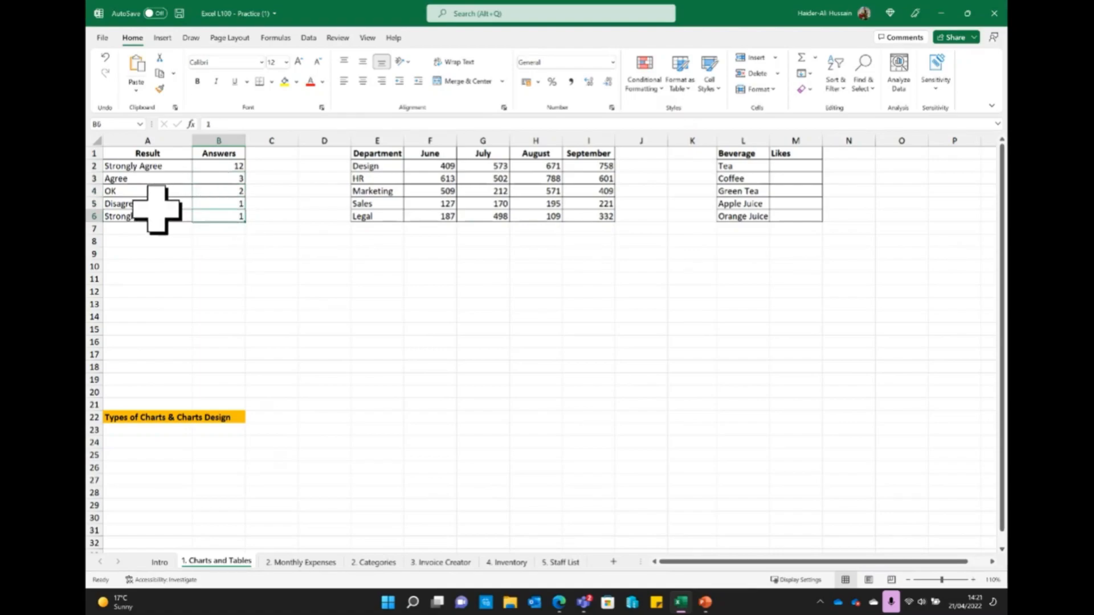
Convert the survey data in A1:B6 into a table, using its first row as headers
{"action": "left_click", "coordinate": [128, 151]}
{"action": "left_click_drag", "start_coordinate": [128, 150], "coordinate": [215, 212]}
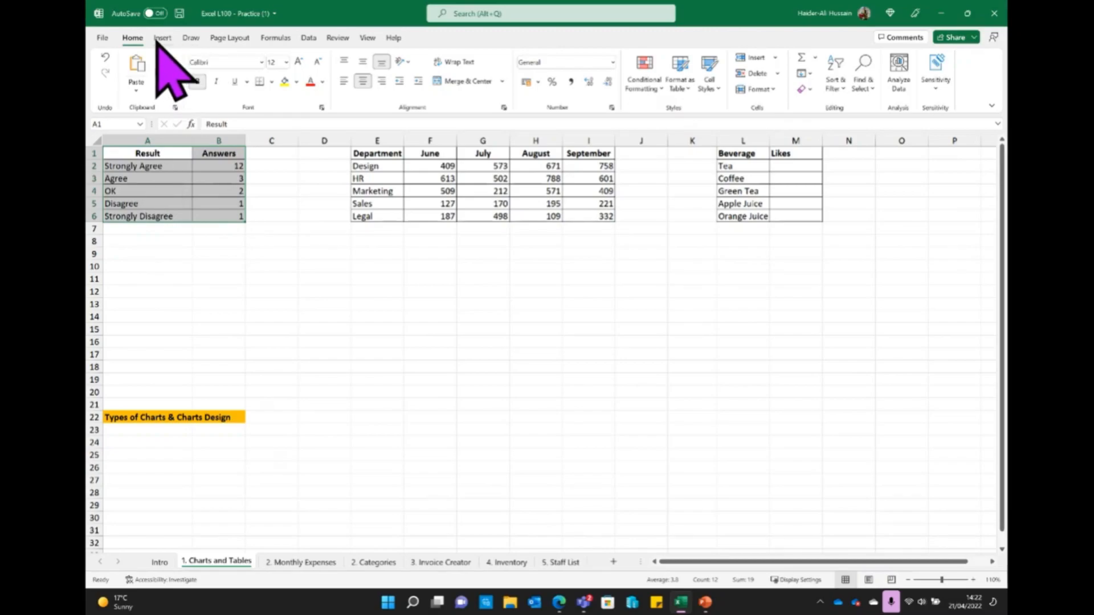
{"action": "left_click", "coordinate": [163, 38]}
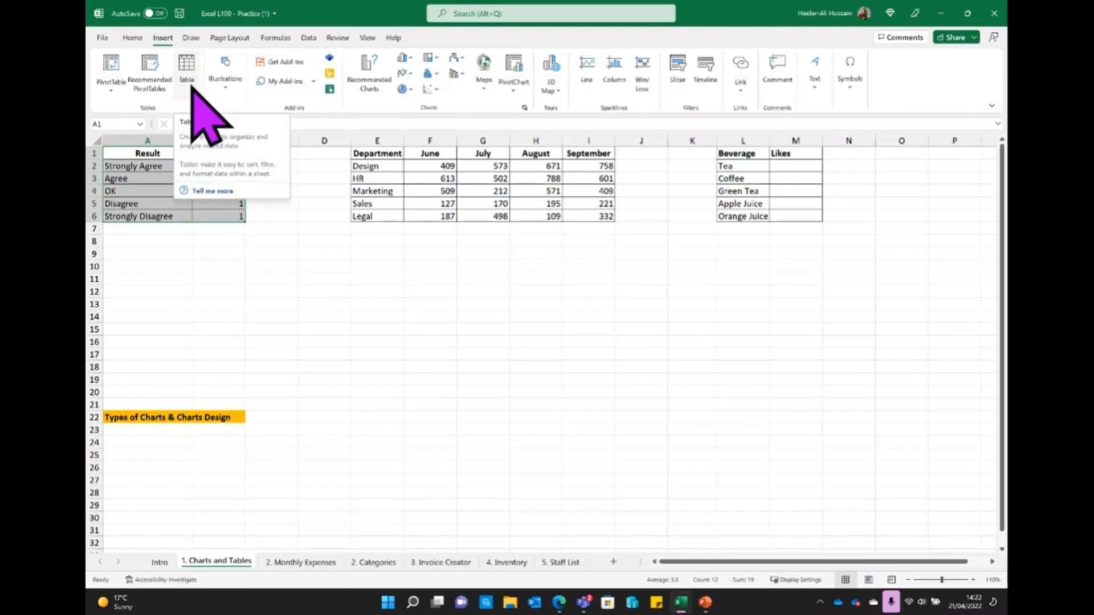
{"action": "left_click", "coordinate": [186, 68]}
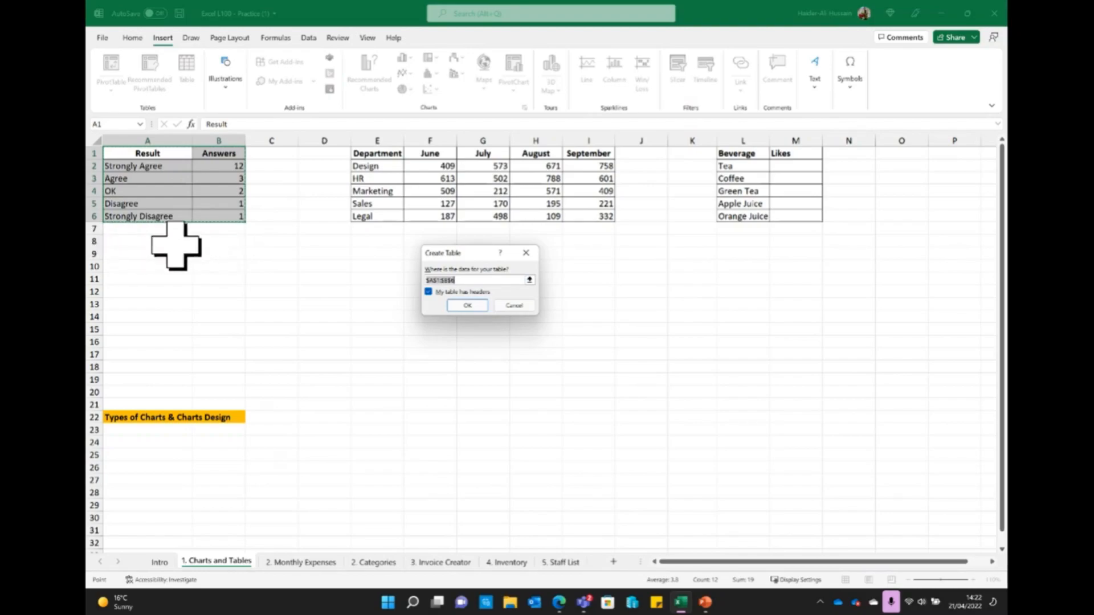
{"action": "left_click", "coordinate": [429, 292]}
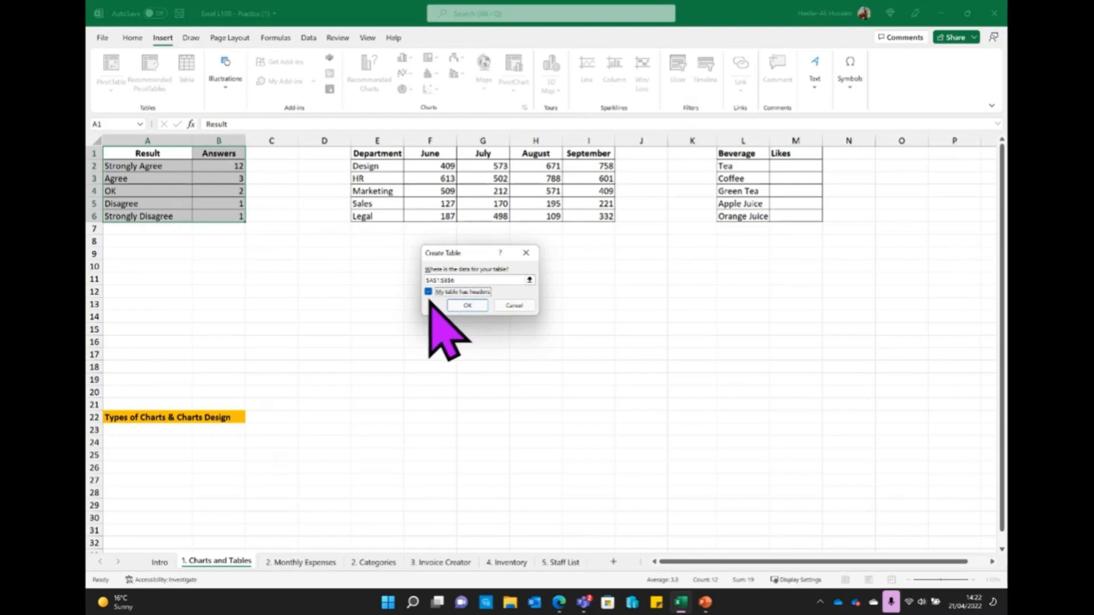
{"action": "left_click", "coordinate": [466, 306]}
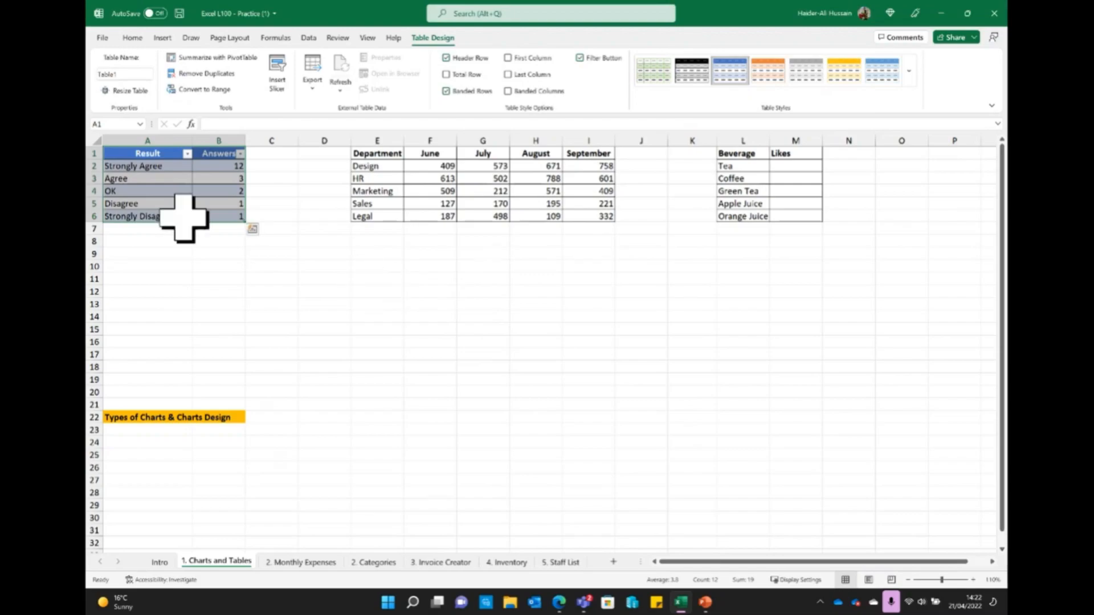
Rename the survey results table as Satisfaction_Score
{"action": "left_click", "coordinate": [138, 179]}
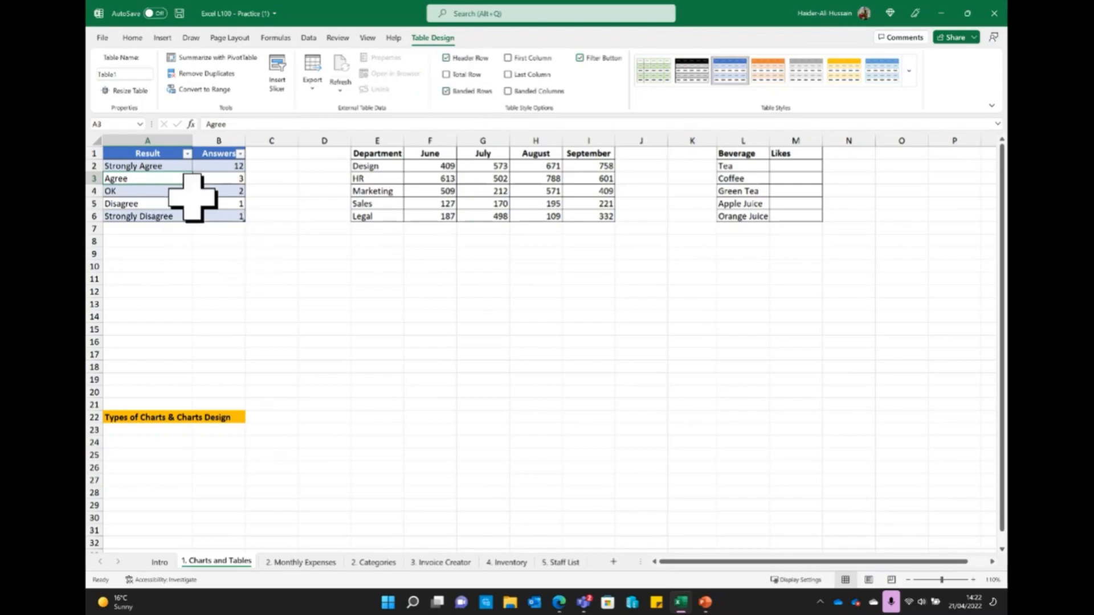
{"action": "left_click", "coordinate": [219, 266]}
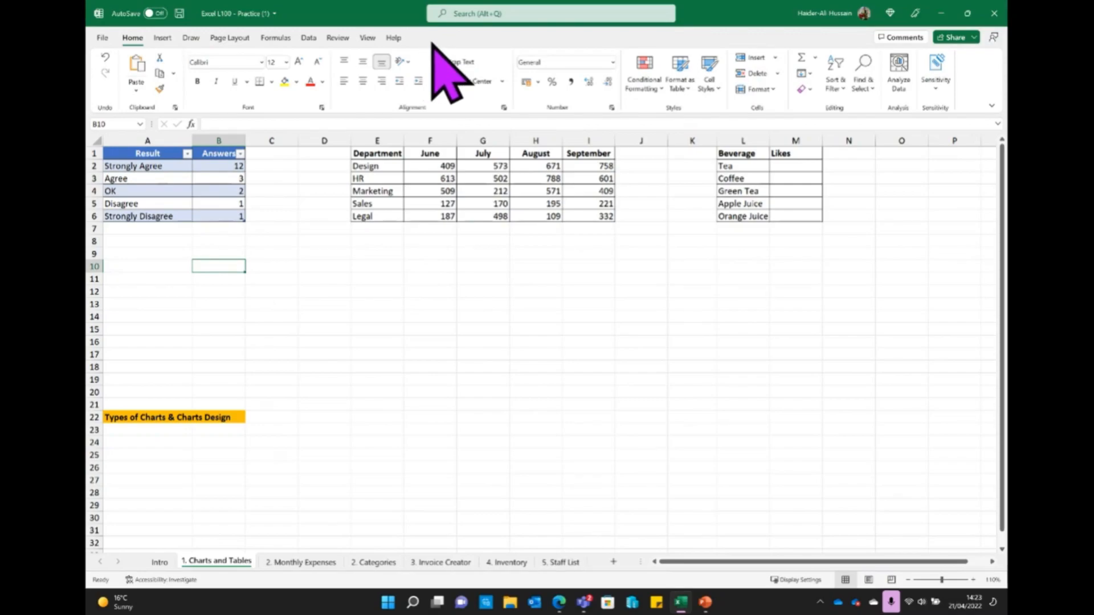
{"action": "left_click", "coordinate": [144, 215]}
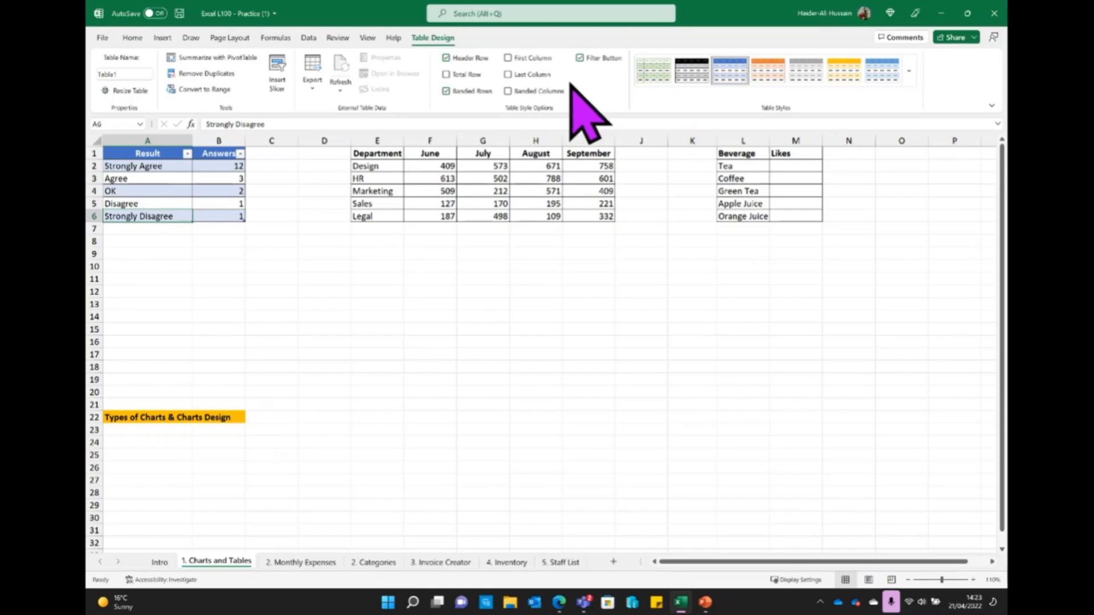
{"action": "left_click", "coordinate": [130, 74]}
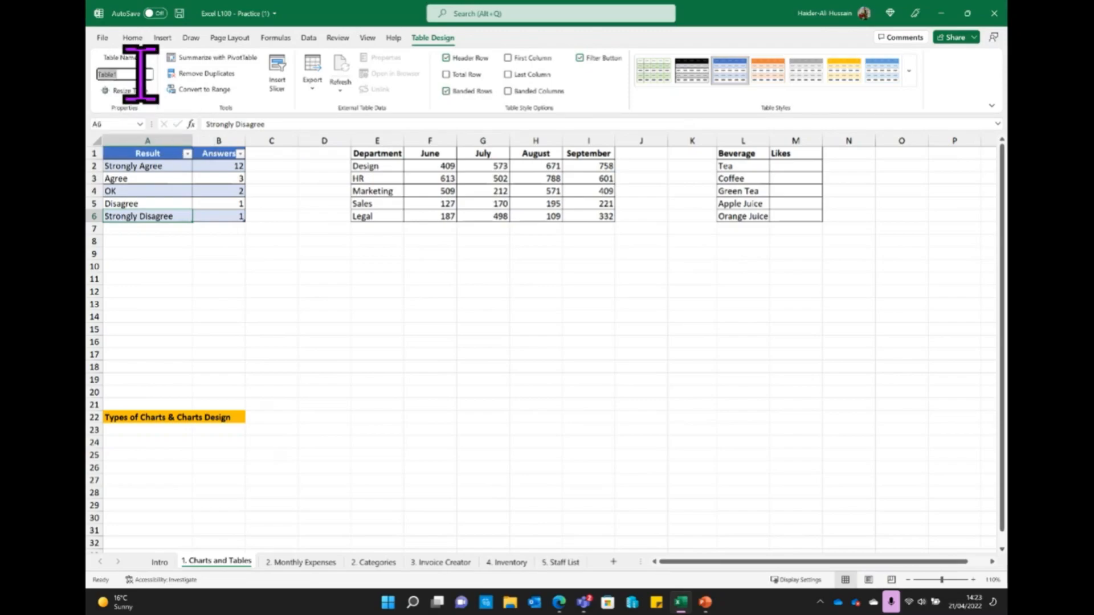
{"action": "type", "text": "Satisfaction_Score"}
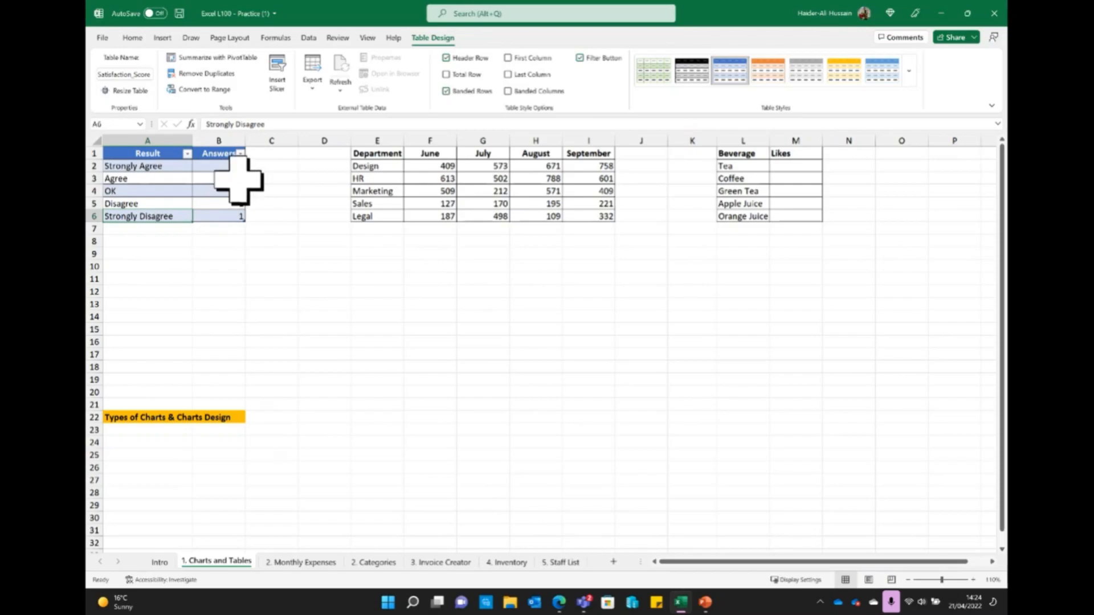
Remove duplicates from the Satisfaction_Score table based on both the Result and Answers columns
{"action": "left_click", "coordinate": [212, 74]}
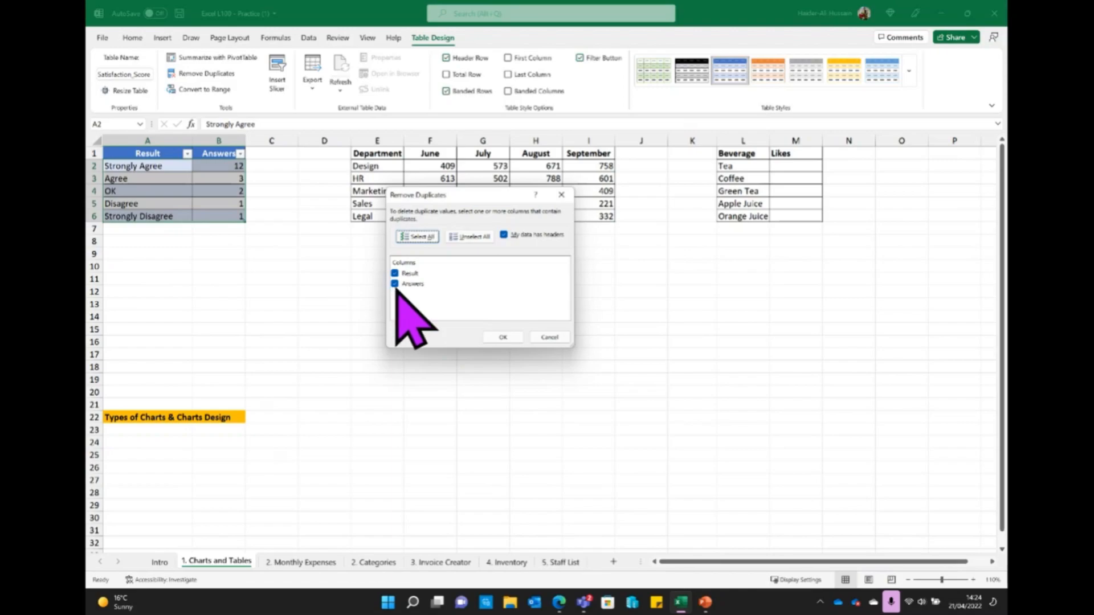
{"action": "left_click", "coordinate": [499, 337]}
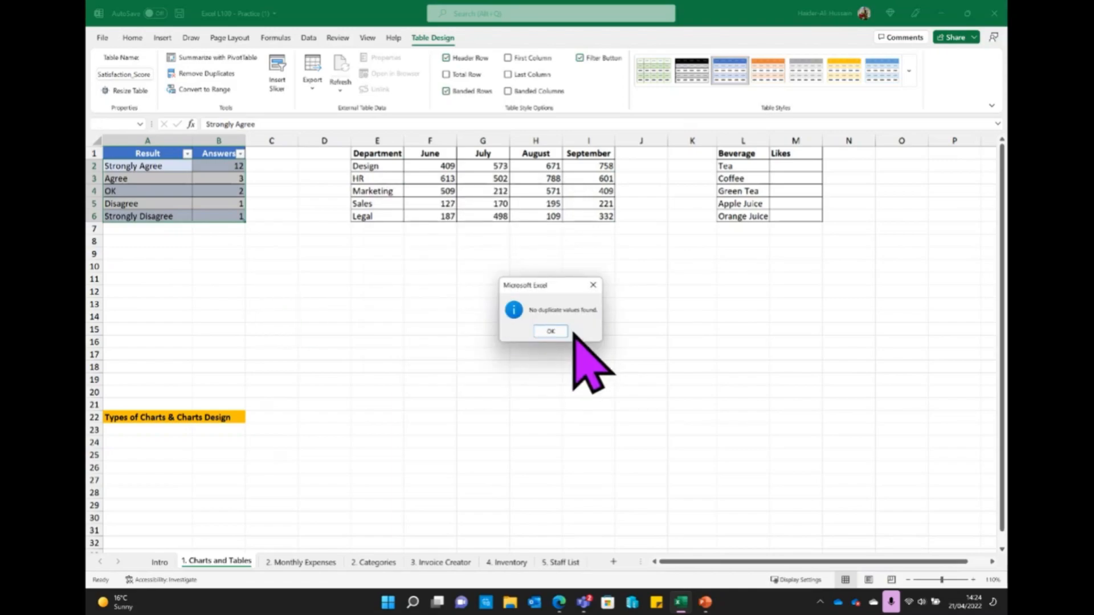
{"action": "left_click", "coordinate": [550, 334]}
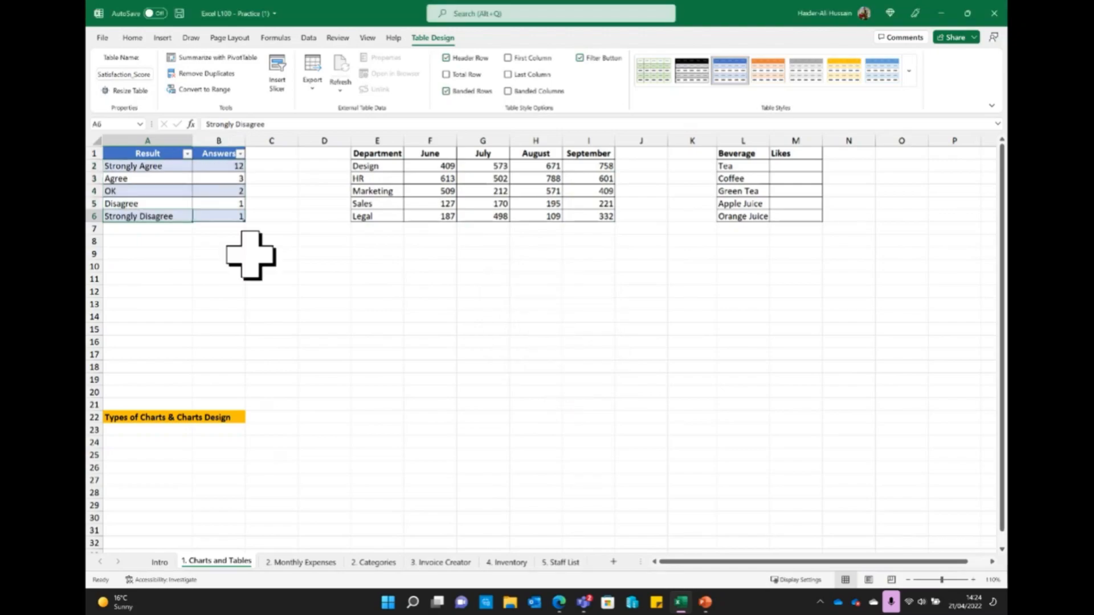
Try removing duplicates from the Satisfaction_Score table based only on the Answers column, and undo the removal
{"action": "left_click", "coordinate": [229, 215]}
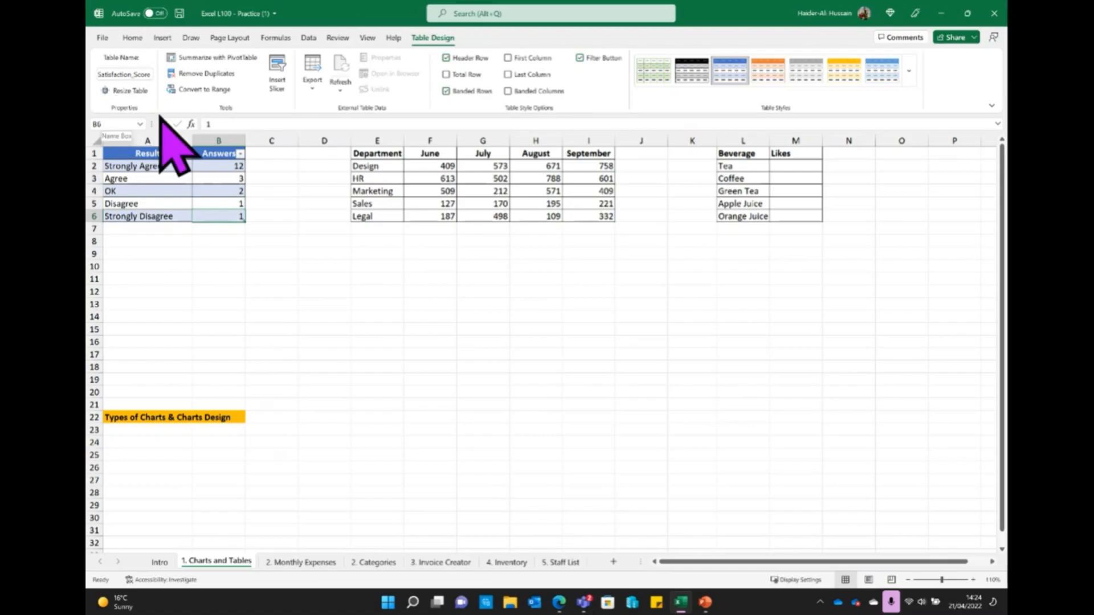
{"action": "left_click", "coordinate": [201, 74]}
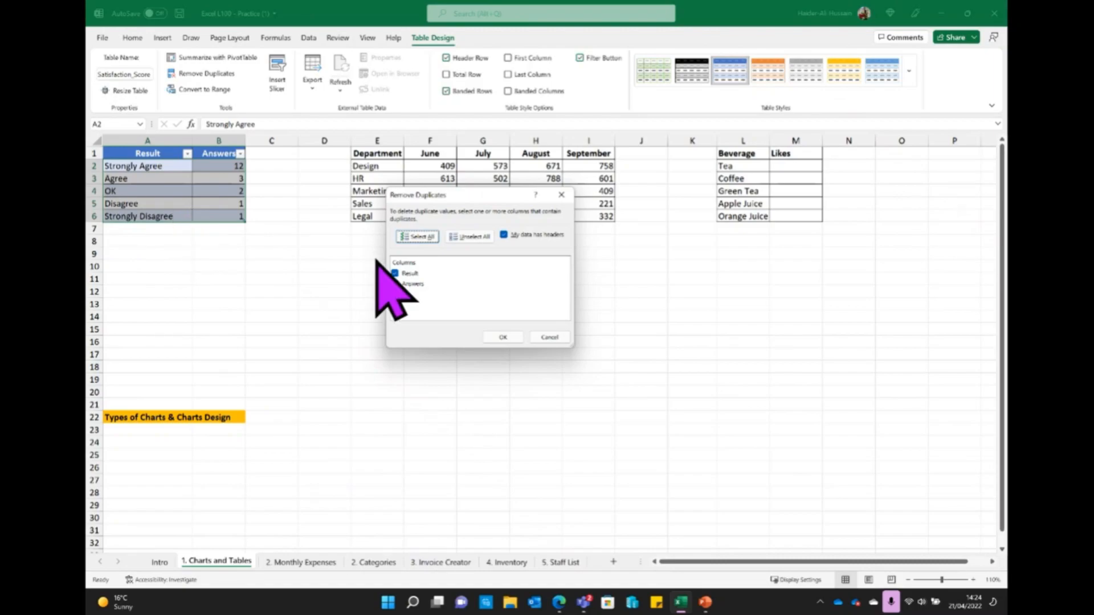
{"action": "left_click", "coordinate": [394, 273]}
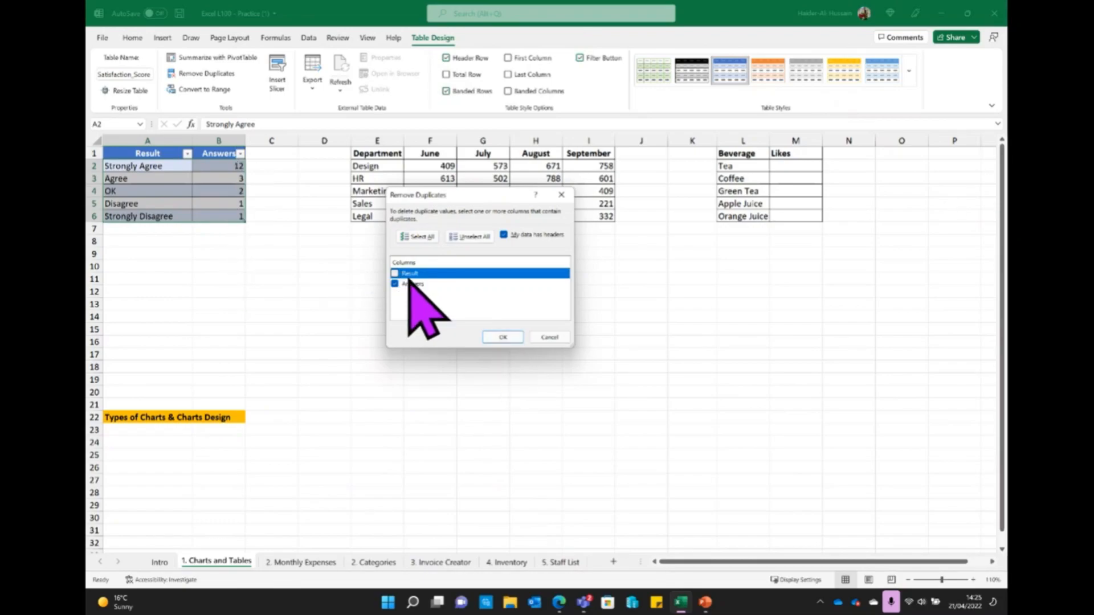
{"action": "left_click", "coordinate": [505, 337]}
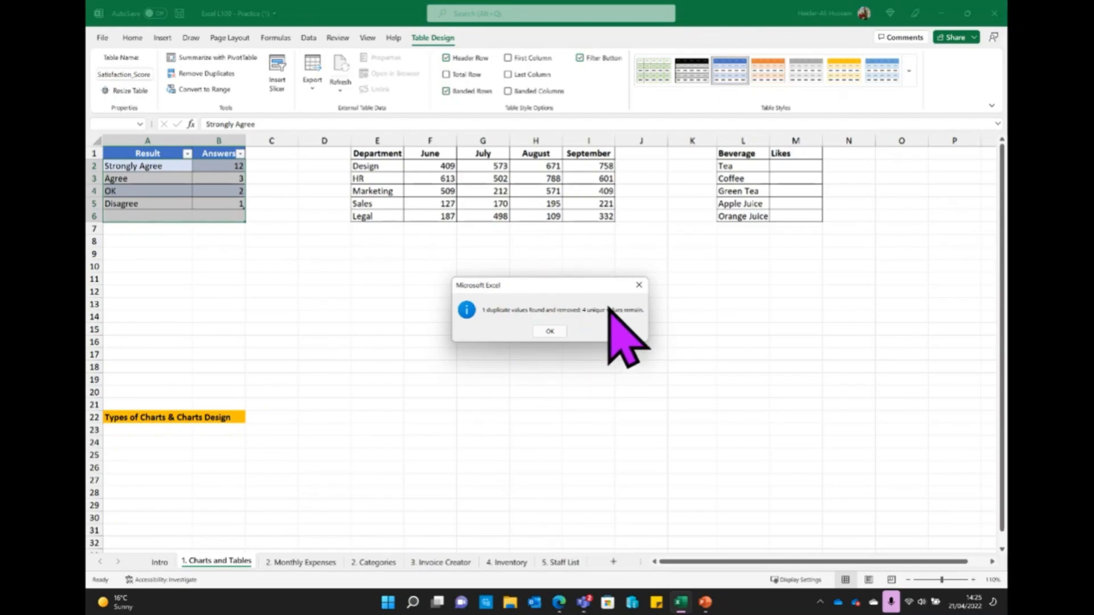
{"action": "left_click", "coordinate": [552, 332]}
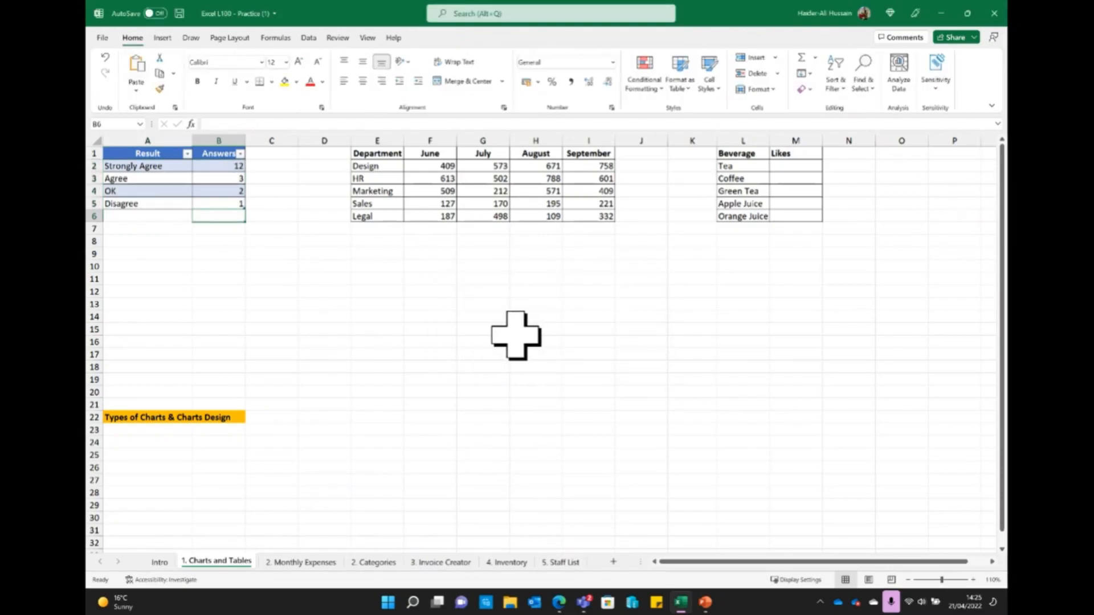
{"action": "left_click", "coordinate": [106, 58]}
{"action": "left_click", "coordinate": [285, 218]}
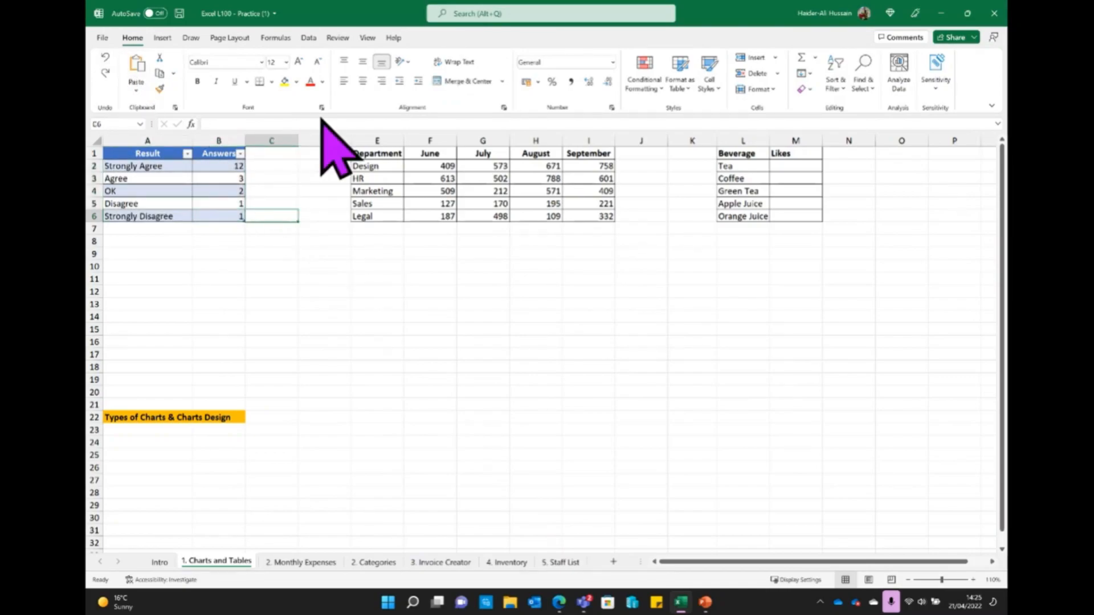
Apply the plain uncoloured style from the Light group to the Satisfaction_Score table
{"action": "left_click", "coordinate": [149, 189]}
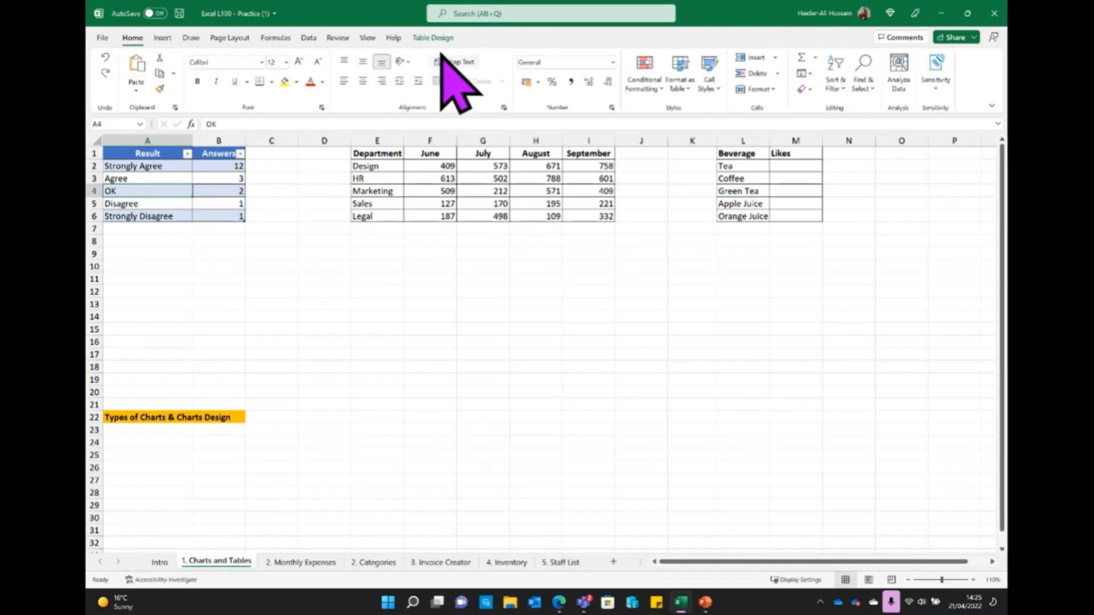
{"action": "left_click", "coordinate": [433, 38]}
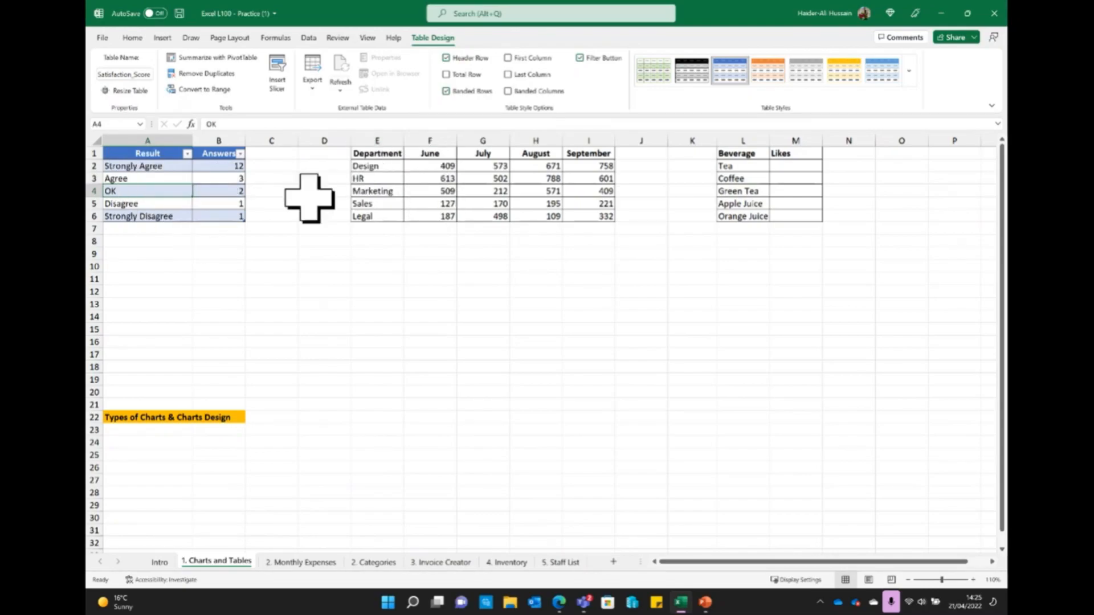
{"action": "left_click", "coordinate": [909, 73]}
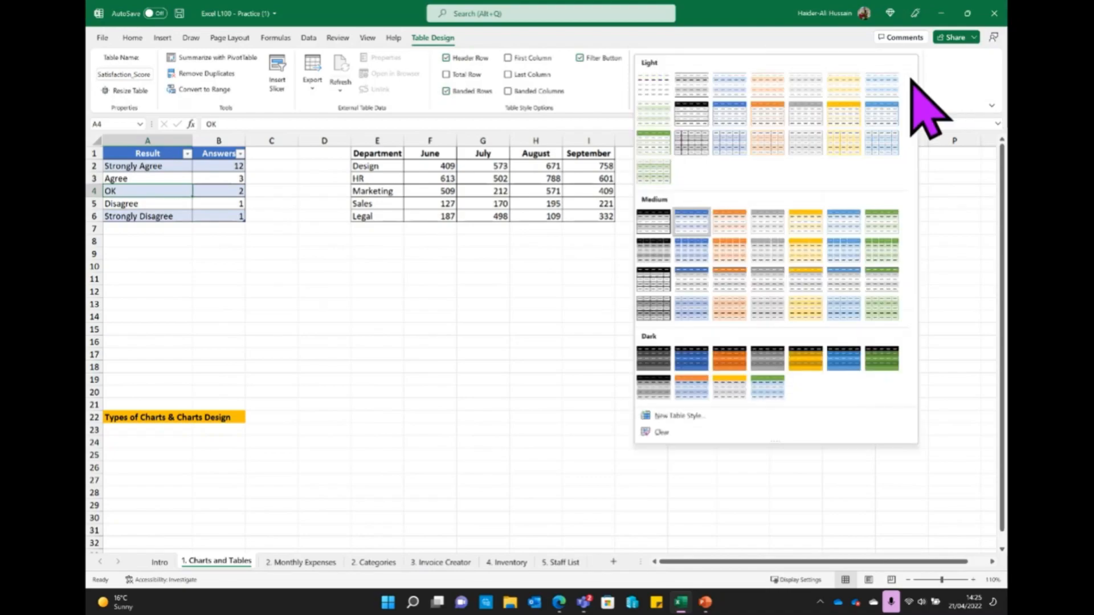
{"action": "left_click", "coordinate": [643, 86]}
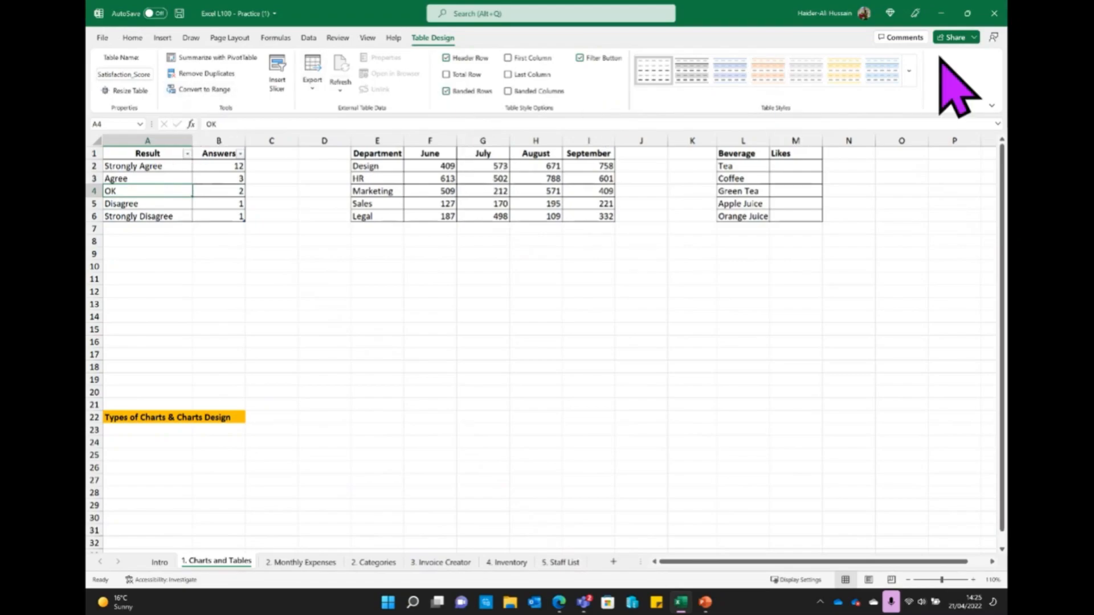
Change the Satisfaction_Score table to the blue style from the Dark group and browse the other available styles
{"action": "left_click", "coordinate": [910, 63]}
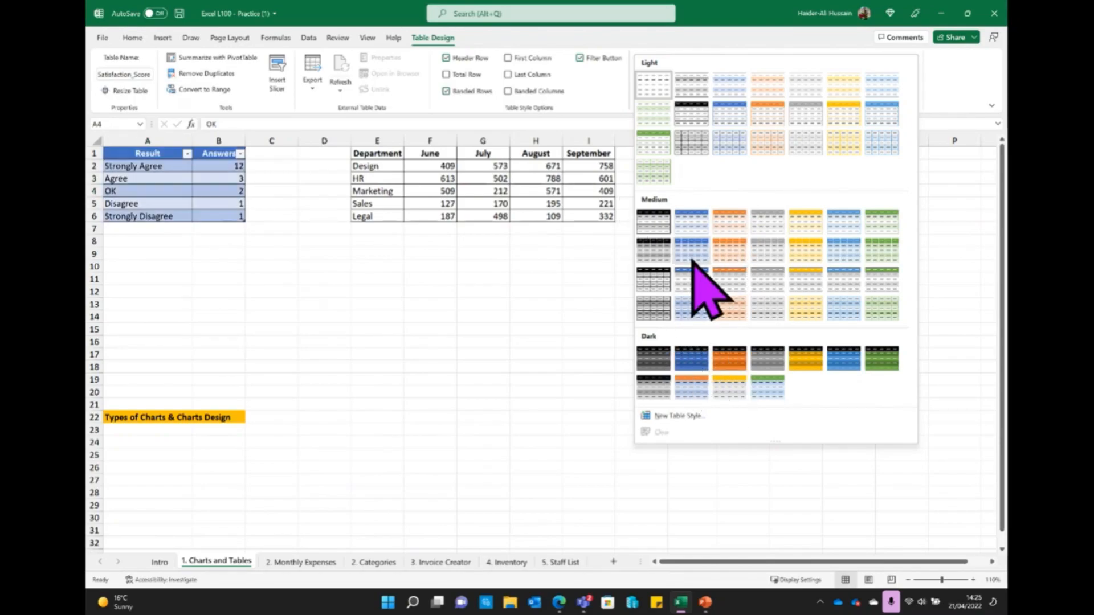
{"action": "left_click", "coordinate": [689, 362]}
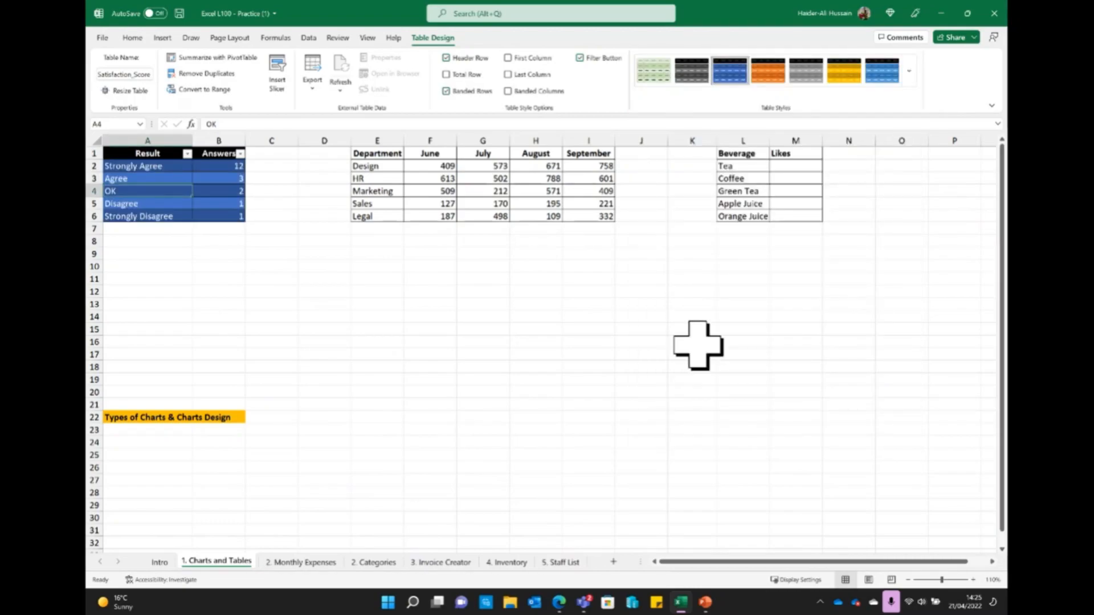
{"action": "left_click", "coordinate": [910, 78]}
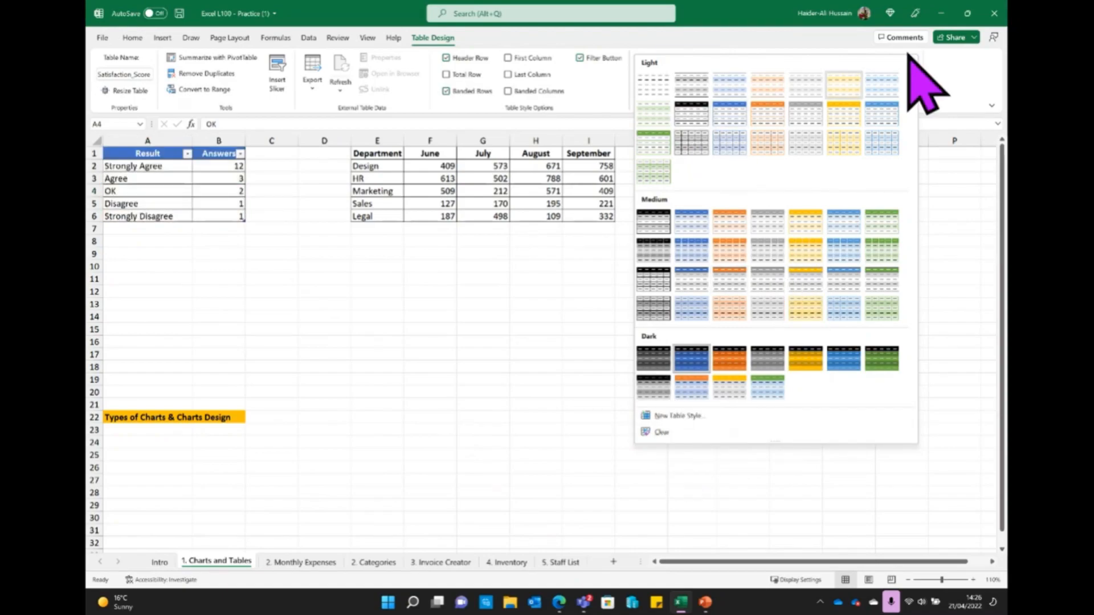
{"action": "left_click", "coordinate": [940, 67]}
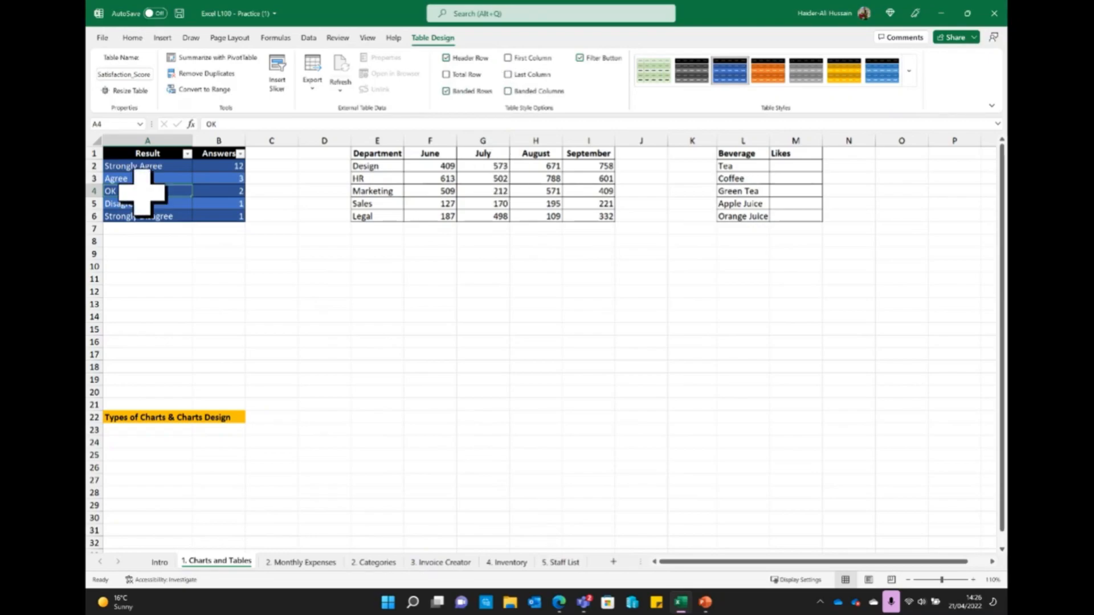
Hide the header row of the Satisfaction_Score table and show it again
{"action": "left_click_drag", "start_coordinate": [129, 147], "coordinate": [152, 152]}
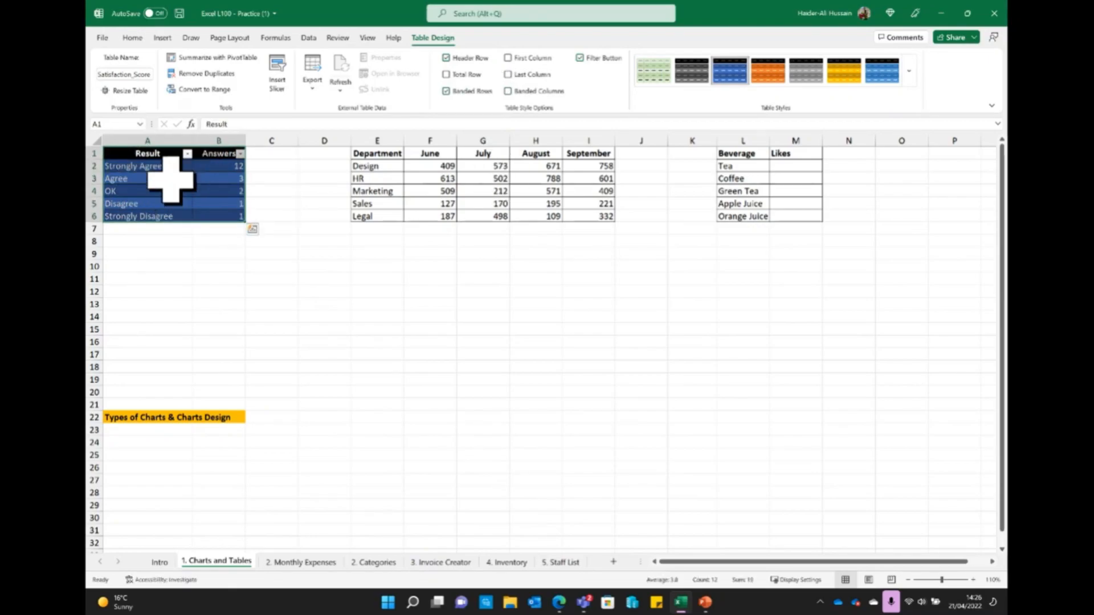
{"action": "left_click", "coordinate": [180, 228]}
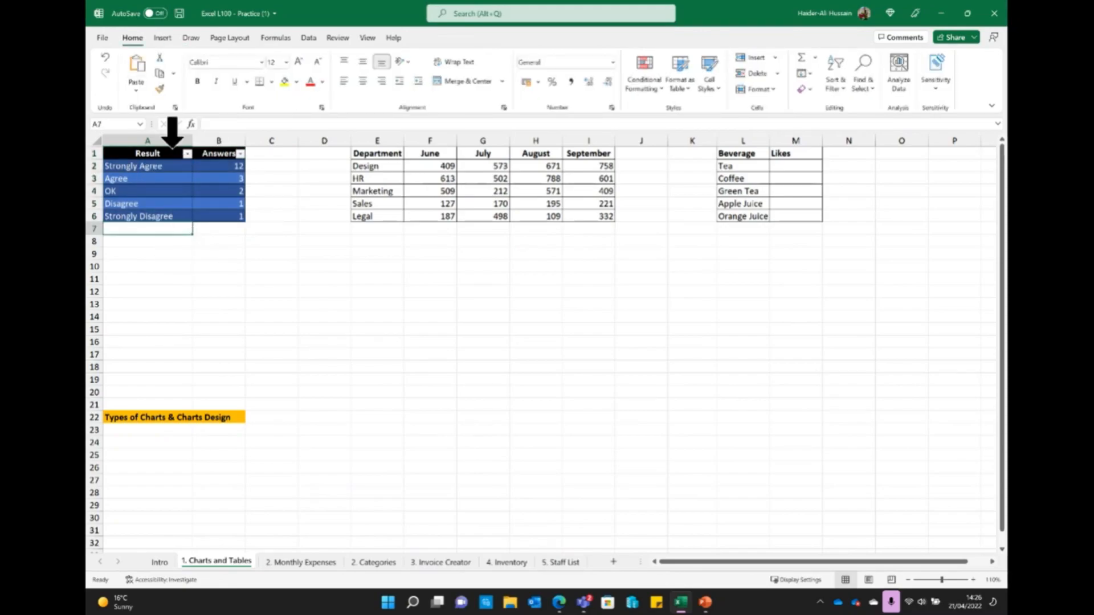
{"action": "left_click", "coordinate": [104, 178]}
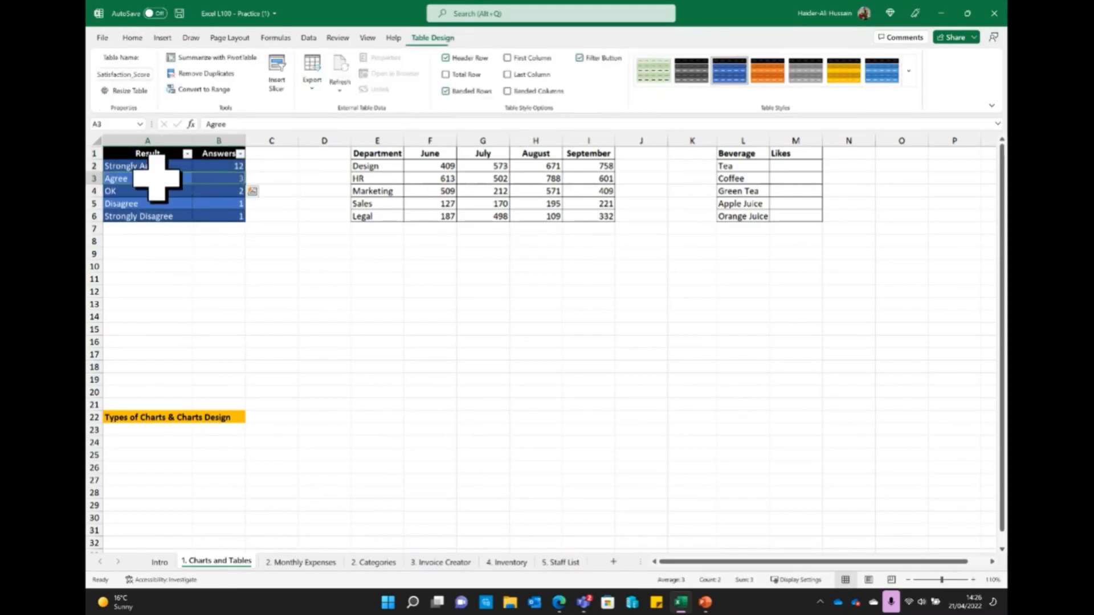
{"action": "left_click", "coordinate": [448, 58]}
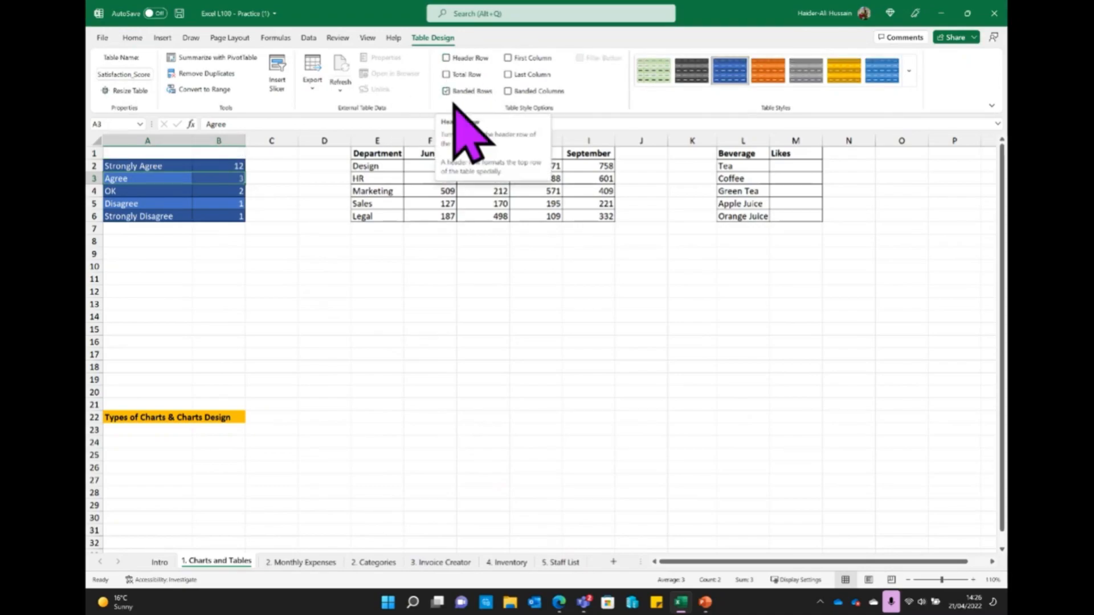
{"action": "left_click", "coordinate": [447, 58]}
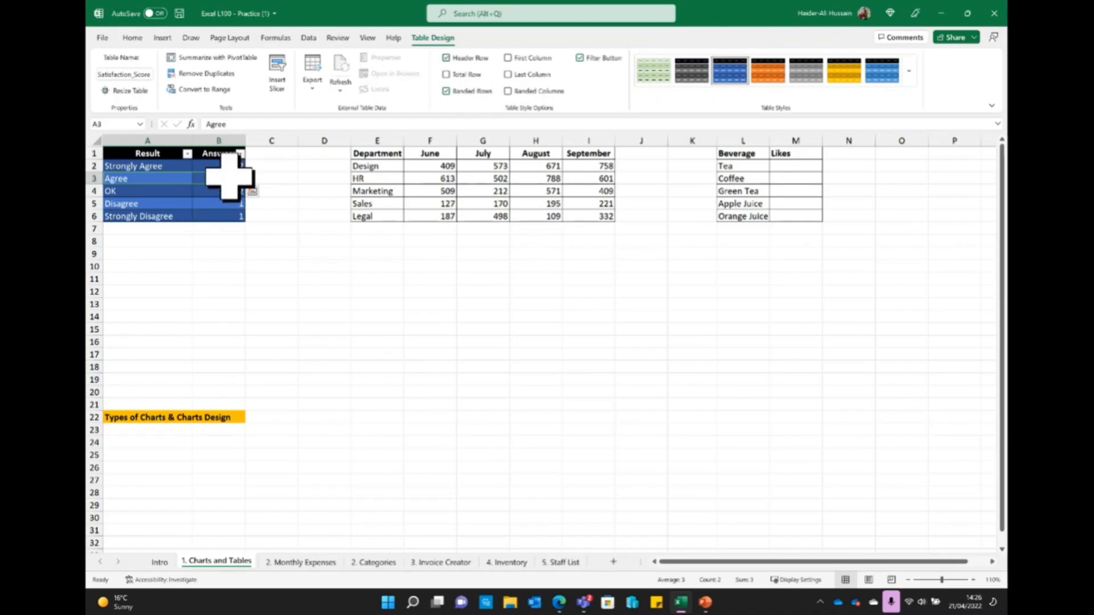
Add a total row to the Satisfaction_Score table and inspect the formula in its Answers total
{"action": "left_click", "coordinate": [446, 74]}
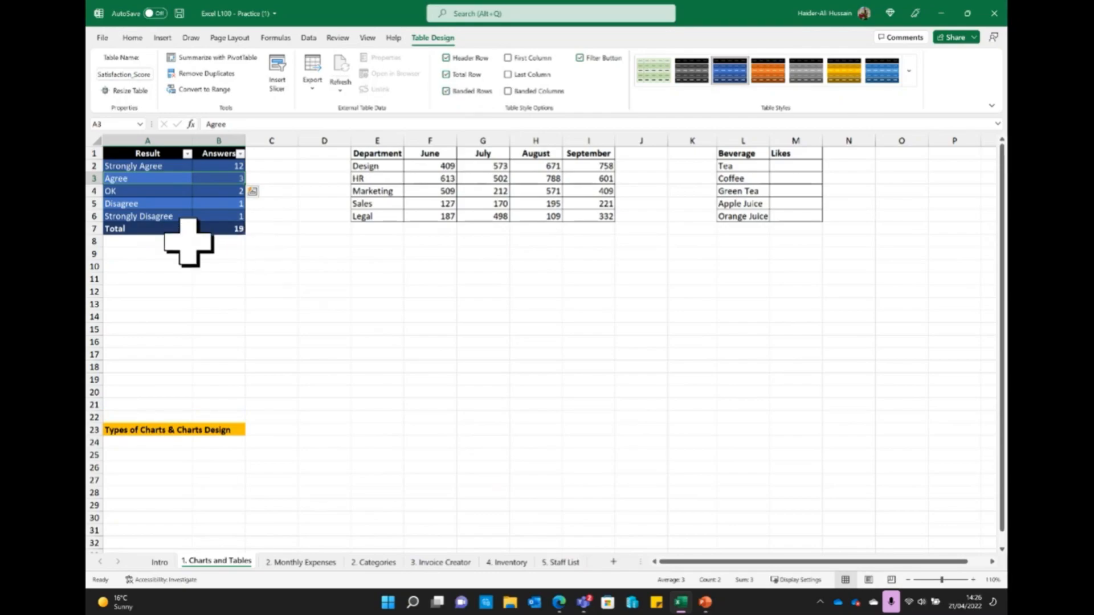
{"action": "left_click", "coordinate": [228, 229]}
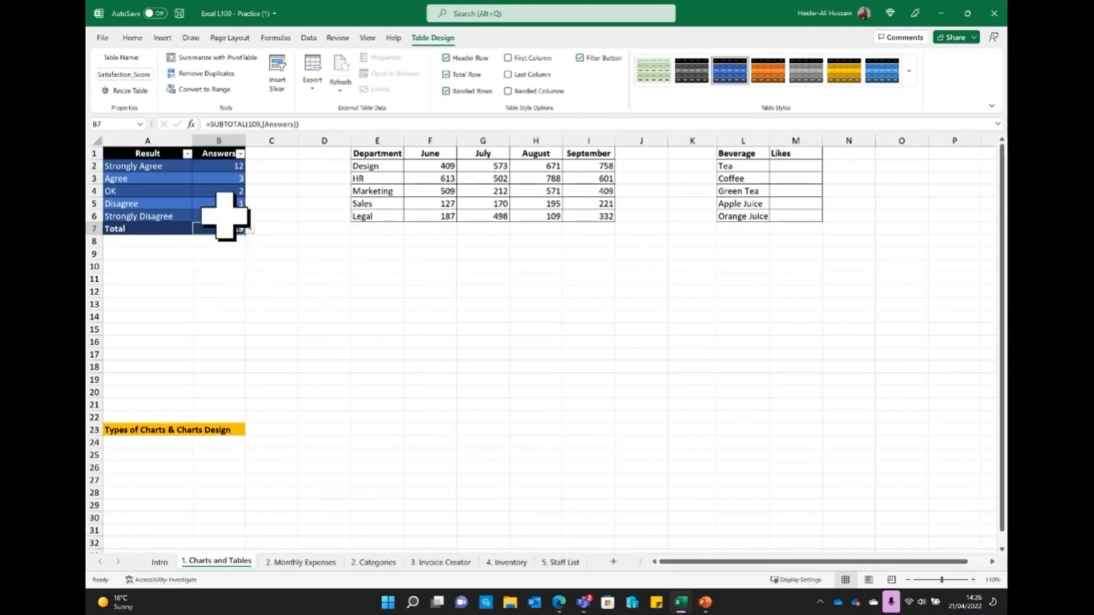
Set the Answers value for Agree to 34 and the one for OK to 25
{"action": "left_click", "coordinate": [221, 191]}
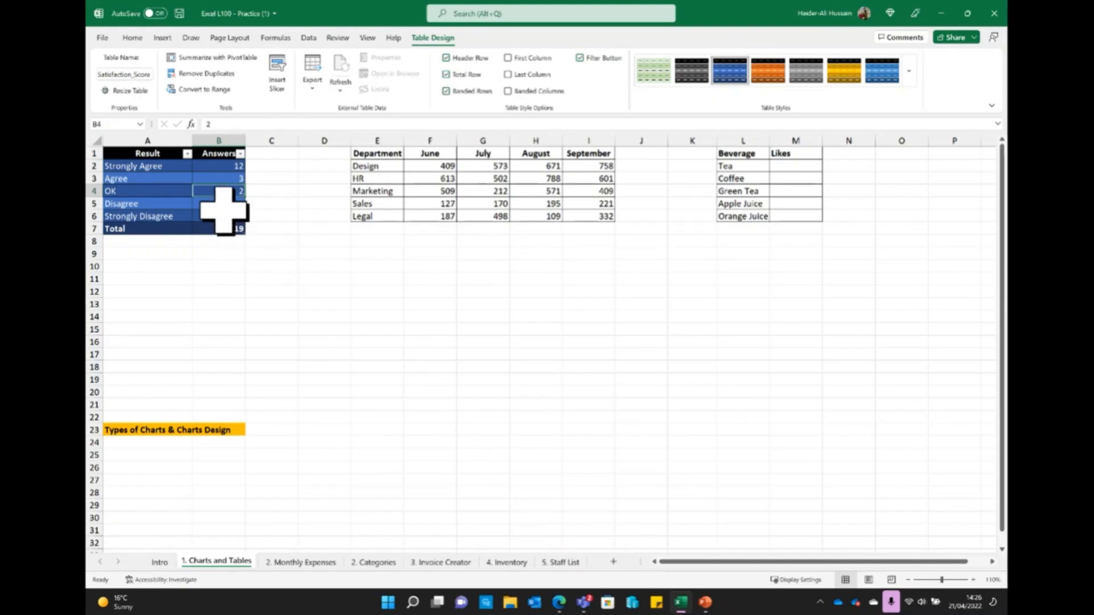
{"action": "left_click", "coordinate": [230, 178]}
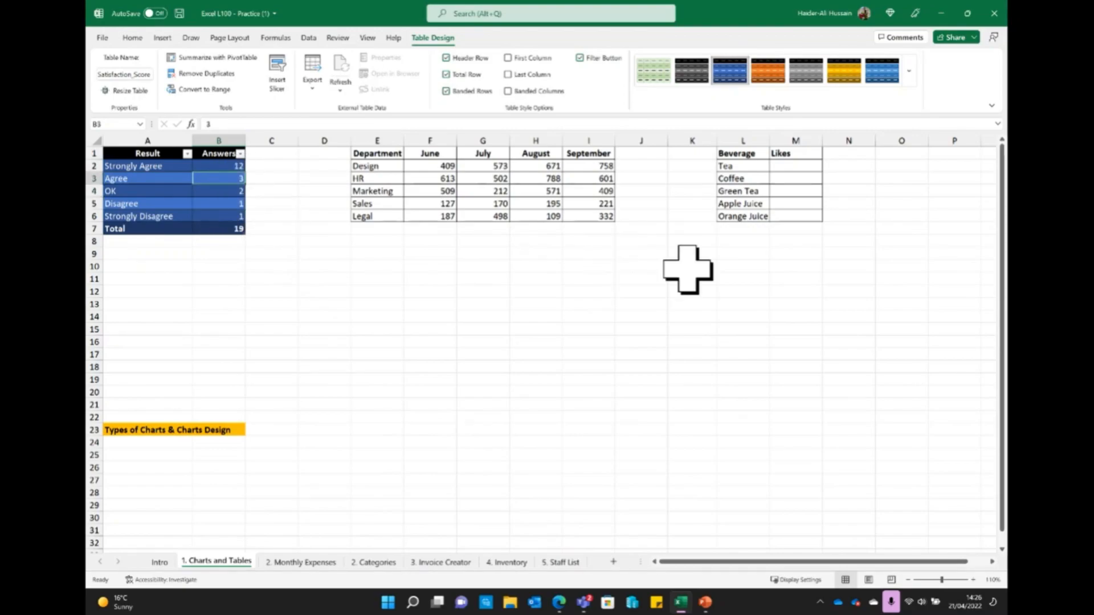
{"action": "type", "text": "34"}
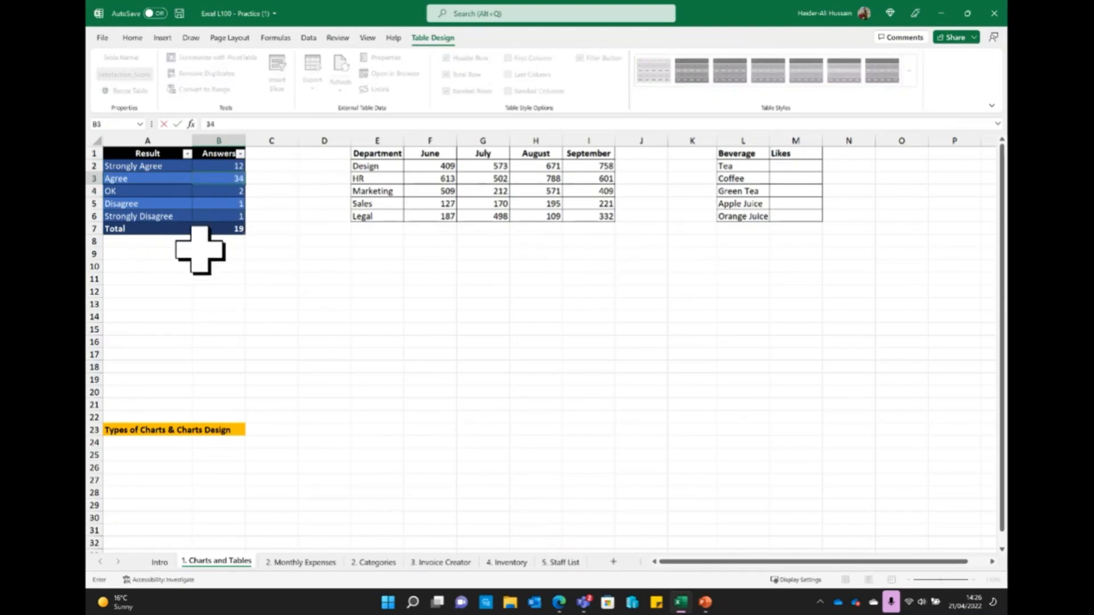
{"action": "left_click", "coordinate": [234, 283]}
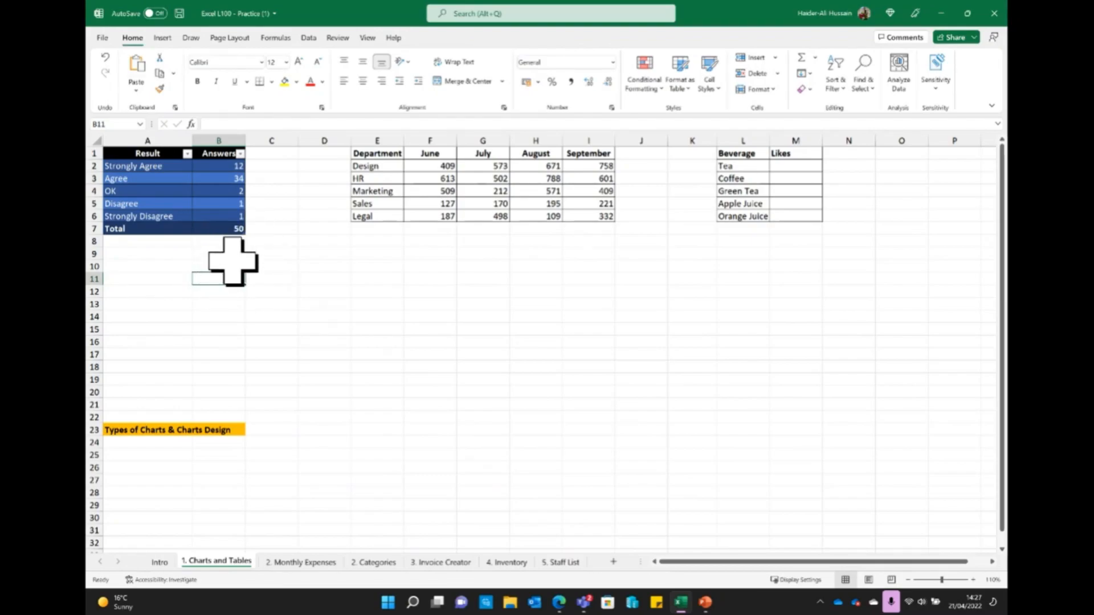
{"action": "left_click", "coordinate": [230, 191]}
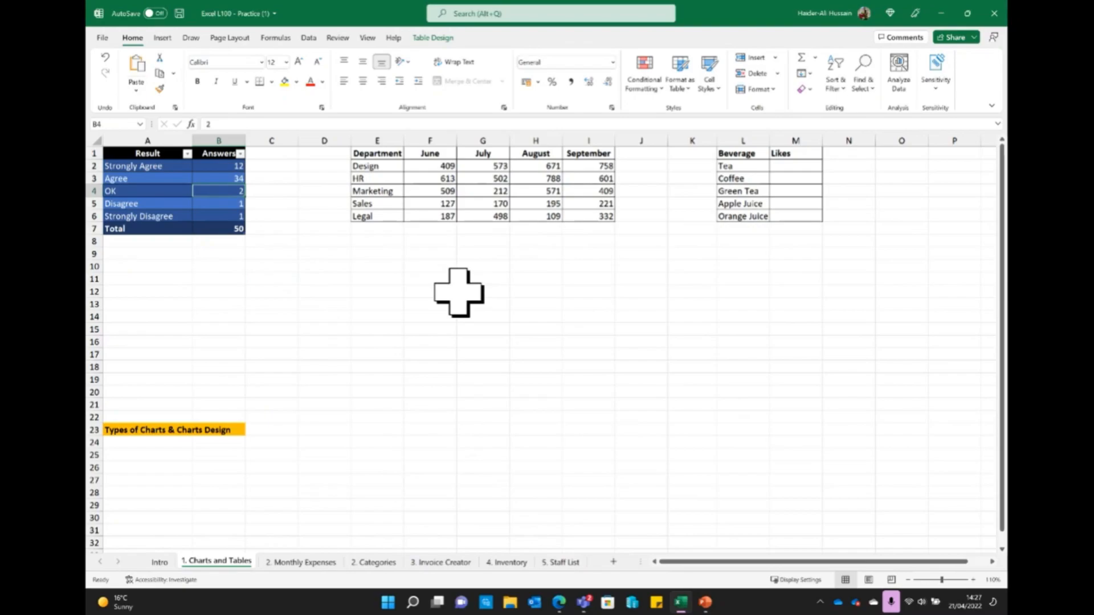
{"action": "type", "text": "25"}
{"action": "left_click", "coordinate": [373, 291]}
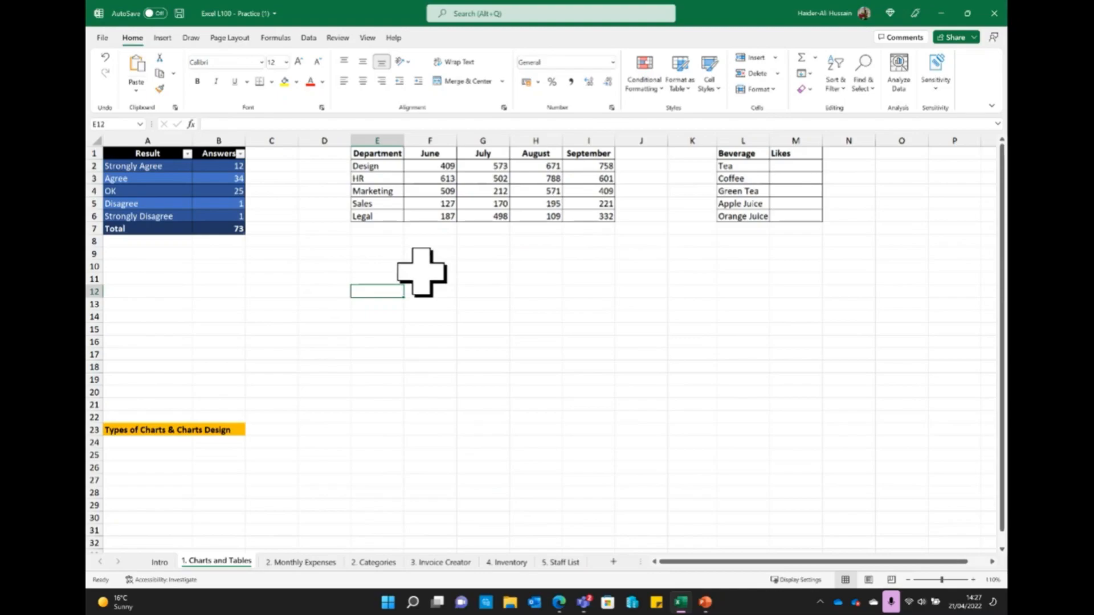
Remove the total row from the Satisfaction_Score table and apply the blue banded style from the Medium group
{"action": "left_click", "coordinate": [139, 204]}
{"action": "left_click", "coordinate": [429, 38]}
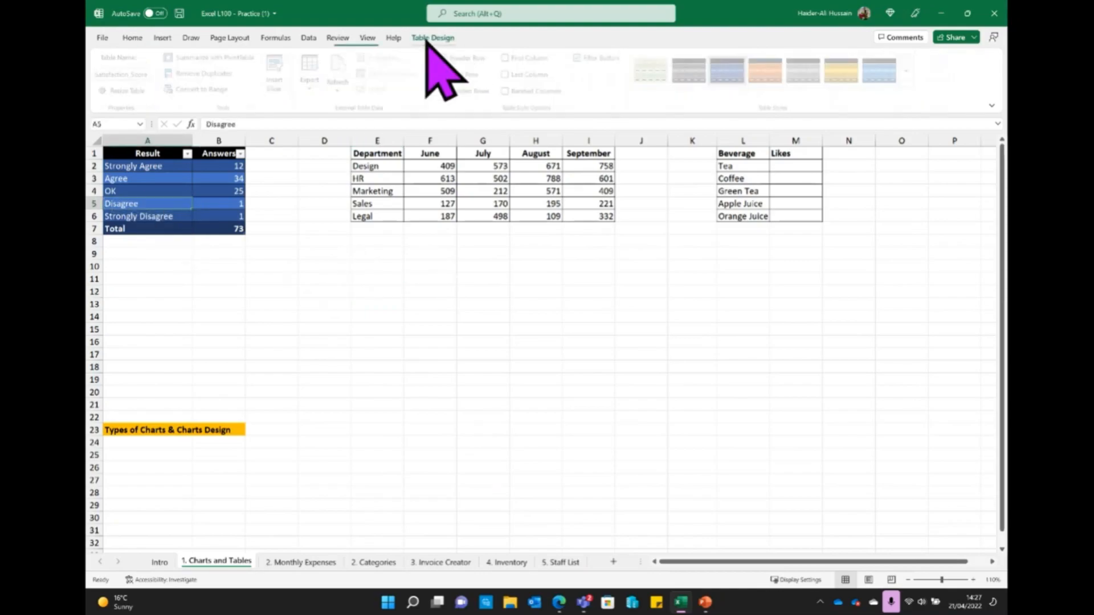
{"action": "left_click", "coordinate": [446, 74]}
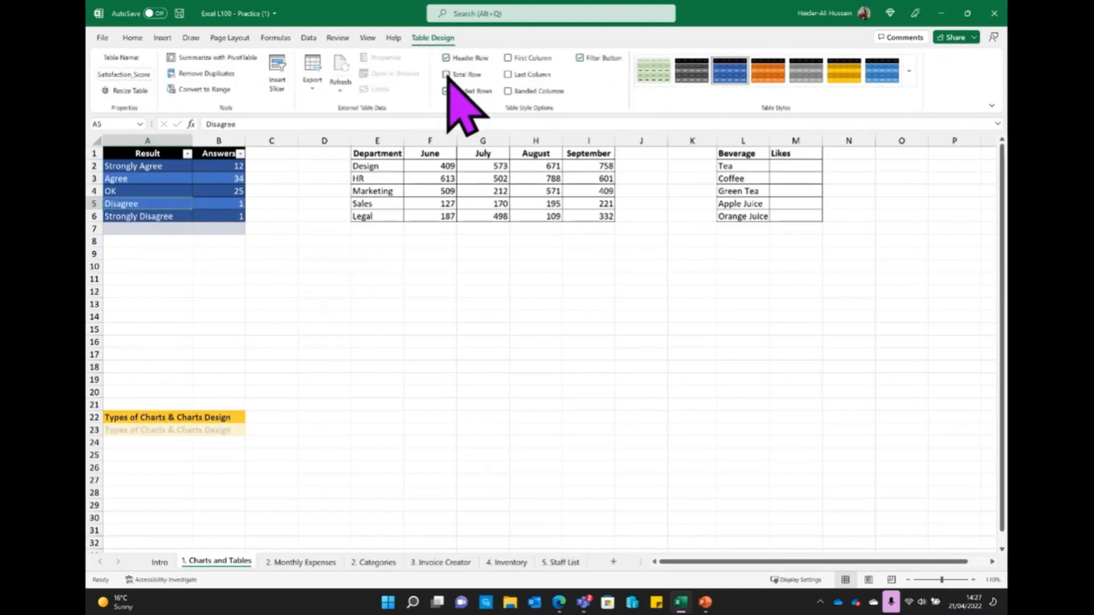
{"action": "left_click", "coordinate": [909, 70]}
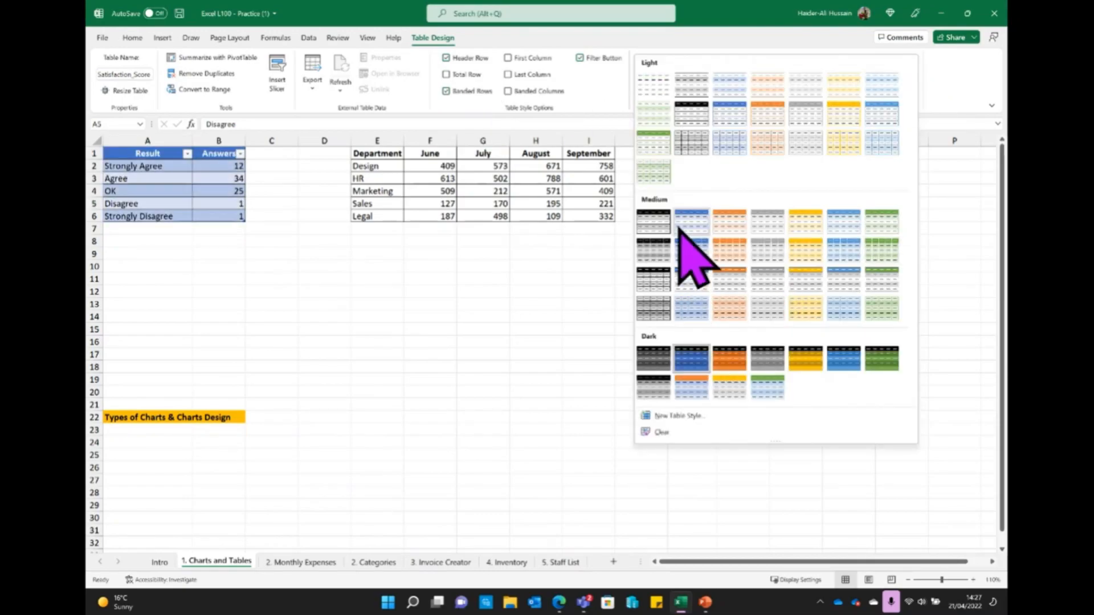
{"action": "left_click", "coordinate": [691, 248]}
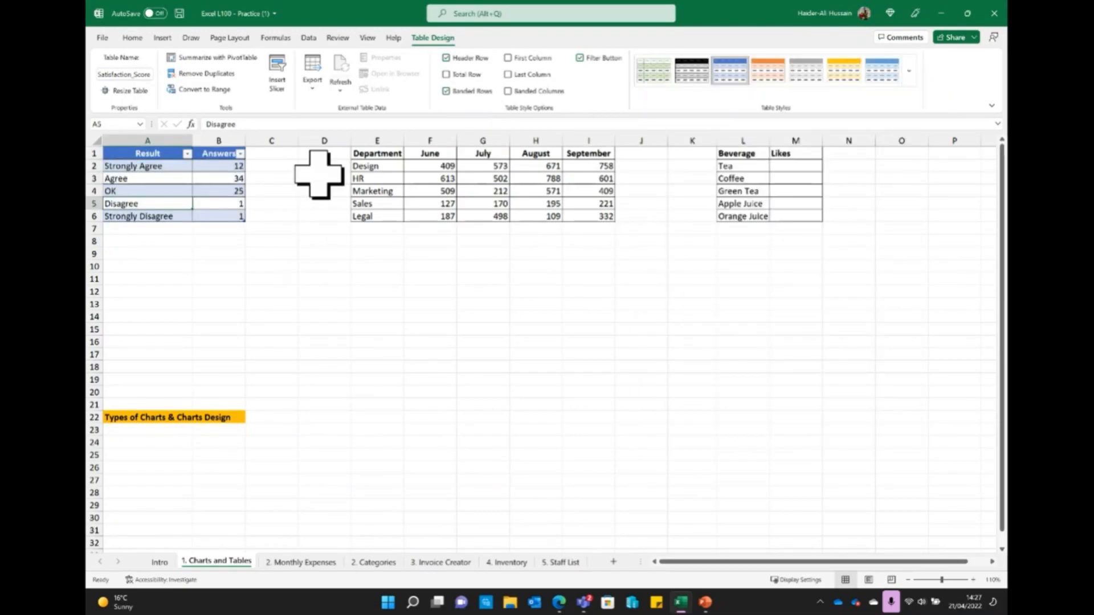
Toggle the Satisfaction_Score table's banded rows several times to compare the look, leaving the banding off
{"action": "left_click", "coordinate": [473, 91]}
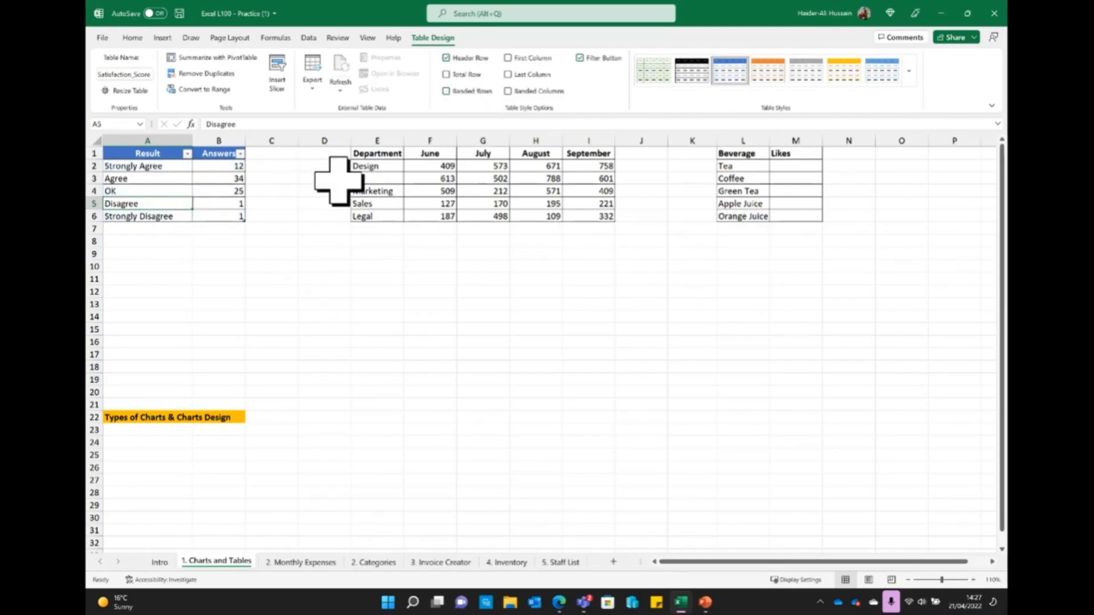
{"action": "left_click", "coordinate": [446, 90]}
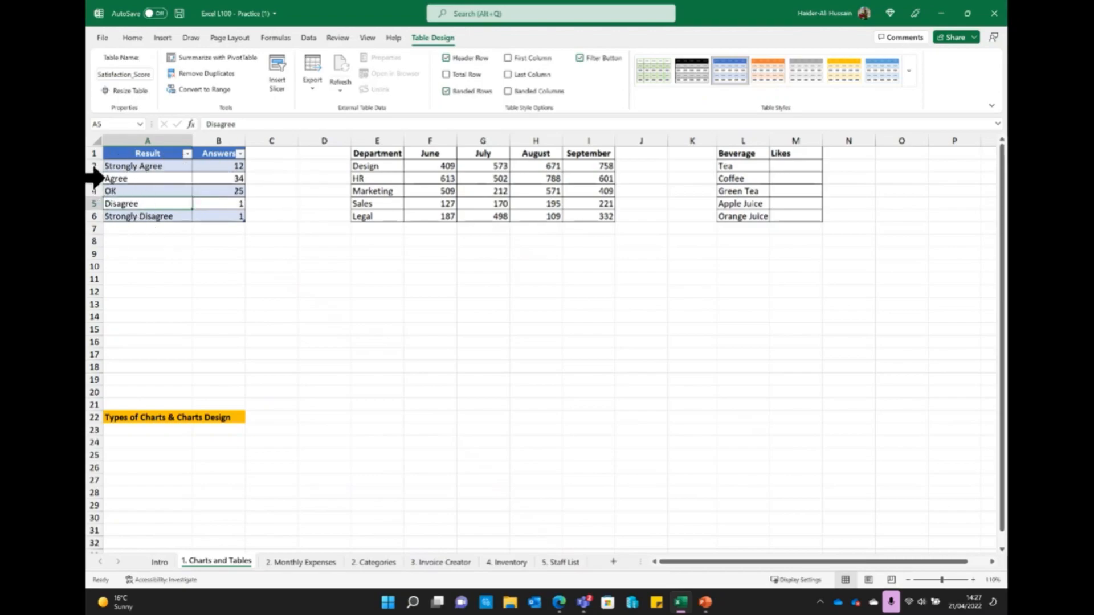
{"action": "left_click", "coordinate": [459, 91]}
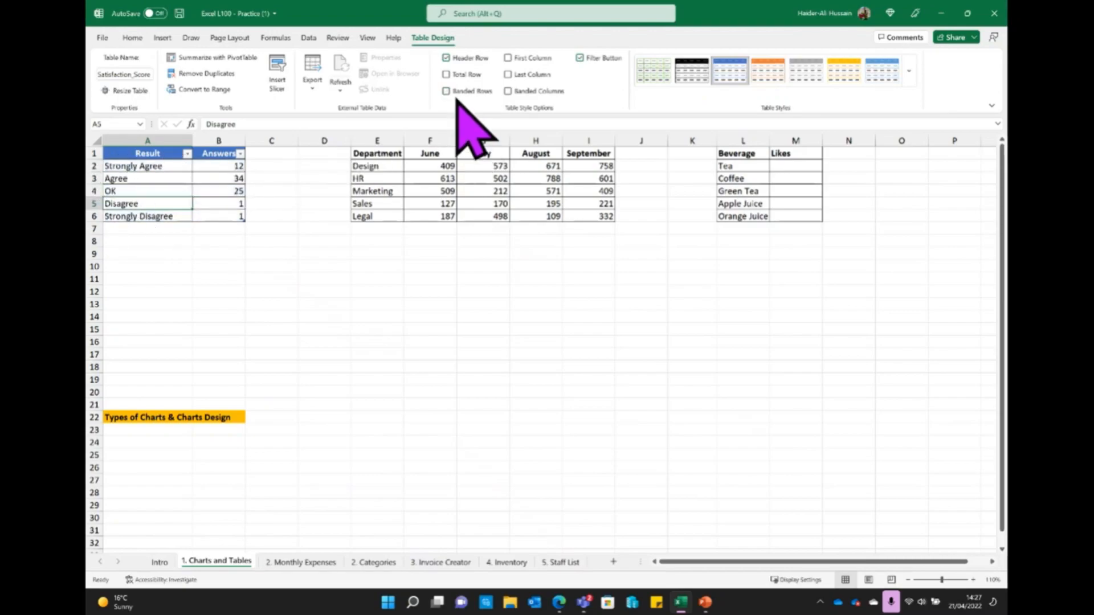
{"action": "left_click", "coordinate": [456, 93]}
{"action": "left_click", "coordinate": [456, 92]}
{"action": "left_click", "coordinate": [456, 92]}
{"action": "left_click", "coordinate": [456, 92]}
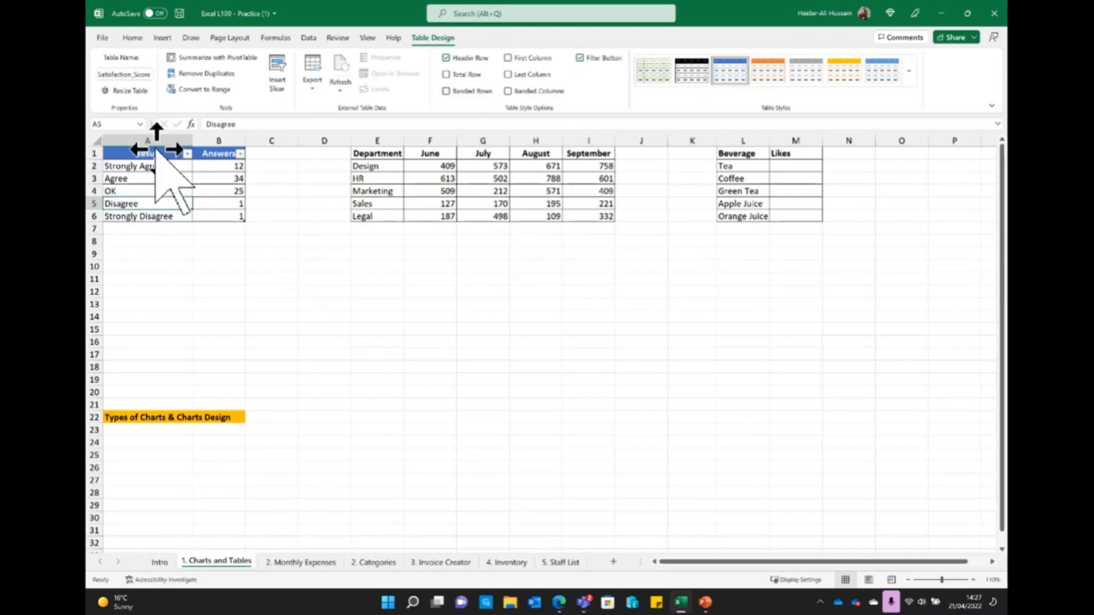
Turn the Satisfaction_Score table's banded rows back on
{"action": "left_click", "coordinate": [463, 91]}
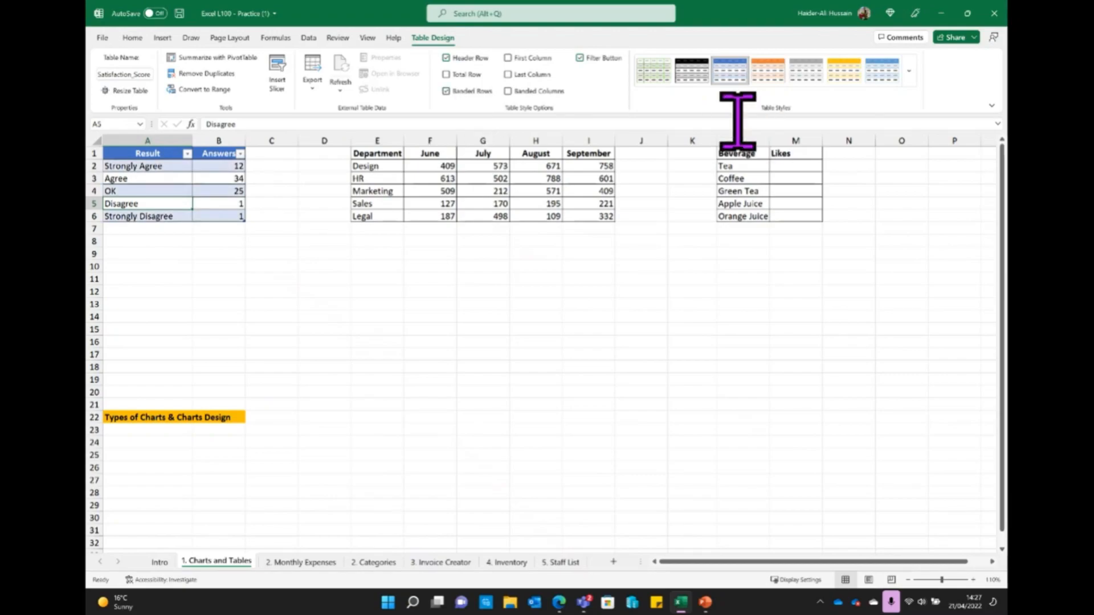
{"action": "left_click", "coordinate": [315, 205]}
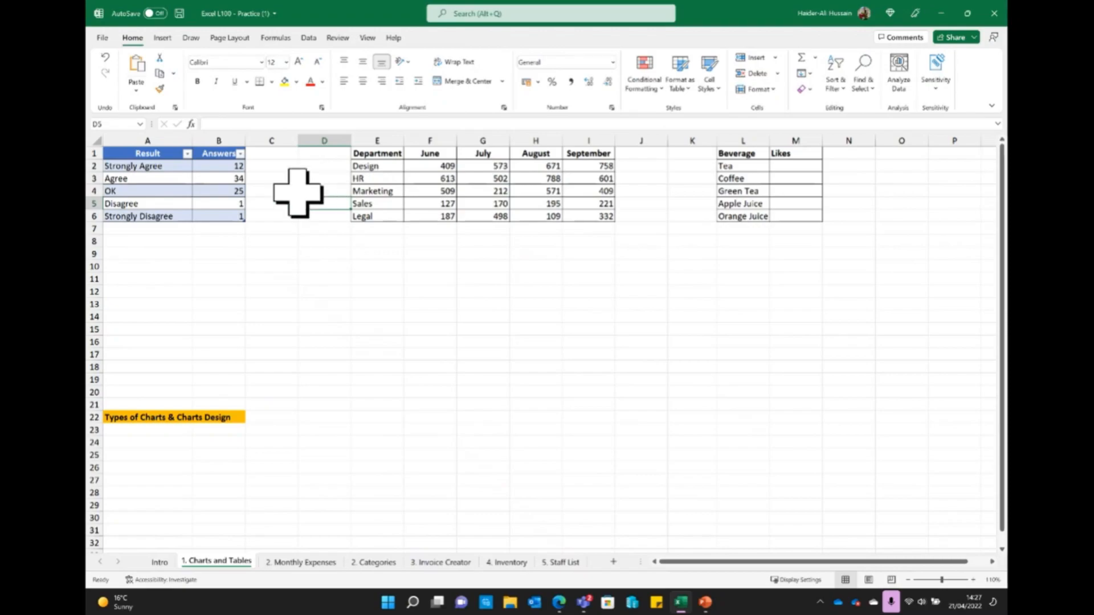
Convert the Department monthly data in E1:I6 into a table with Quick Analysis
{"action": "left_click_drag", "start_coordinate": [366, 154], "coordinate": [595, 216]}
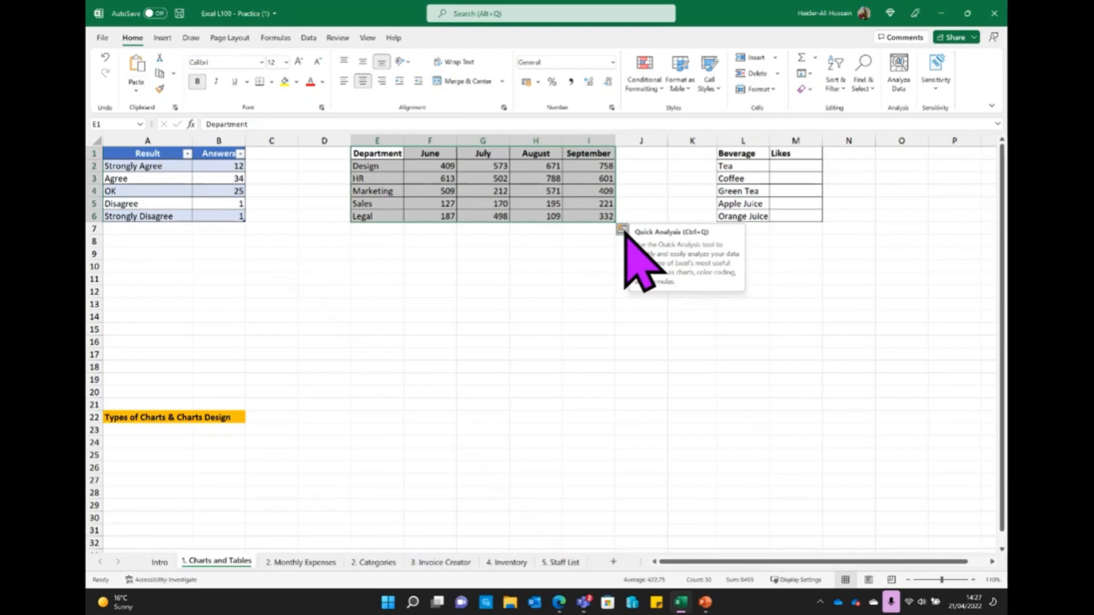
{"action": "left_click", "coordinate": [622, 230]}
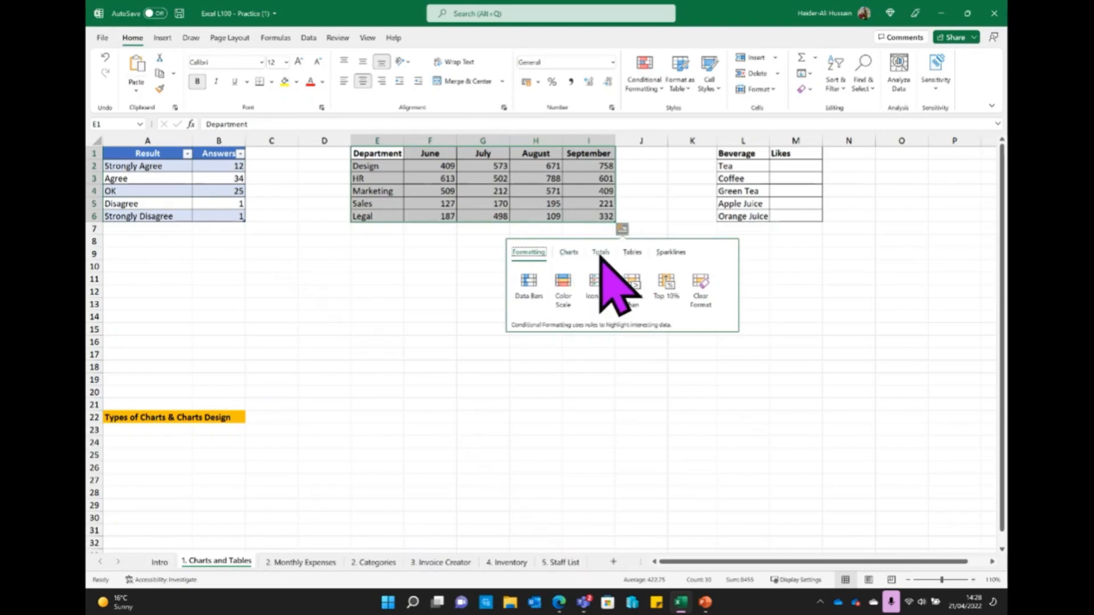
{"action": "left_click", "coordinate": [641, 257]}
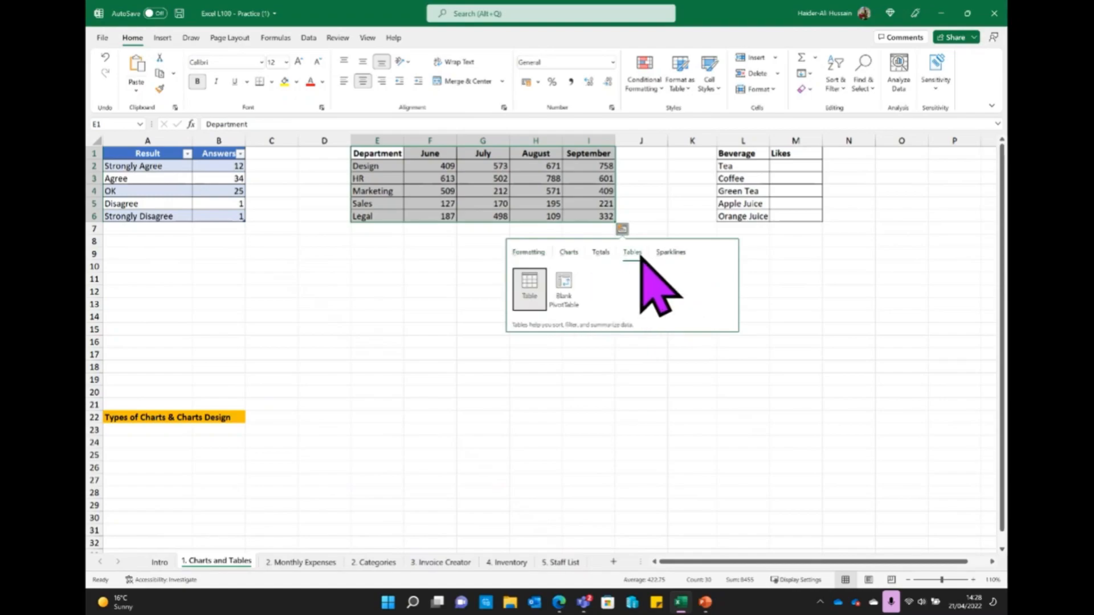
{"action": "left_click", "coordinate": [527, 285]}
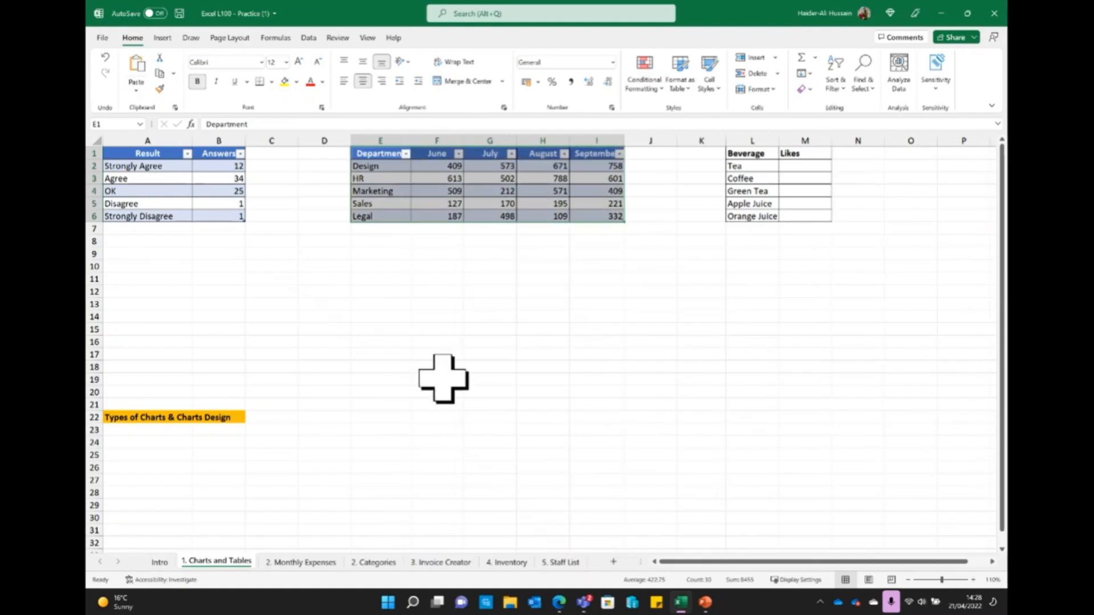
{"action": "left_click", "coordinate": [458, 281]}
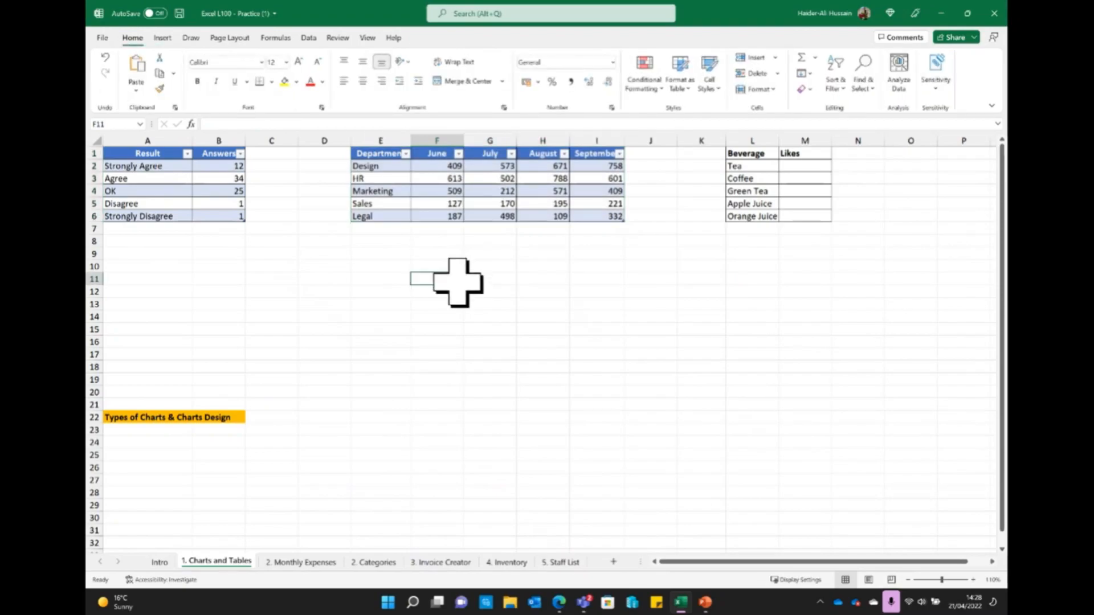
{"action": "left_click", "coordinate": [428, 179]}
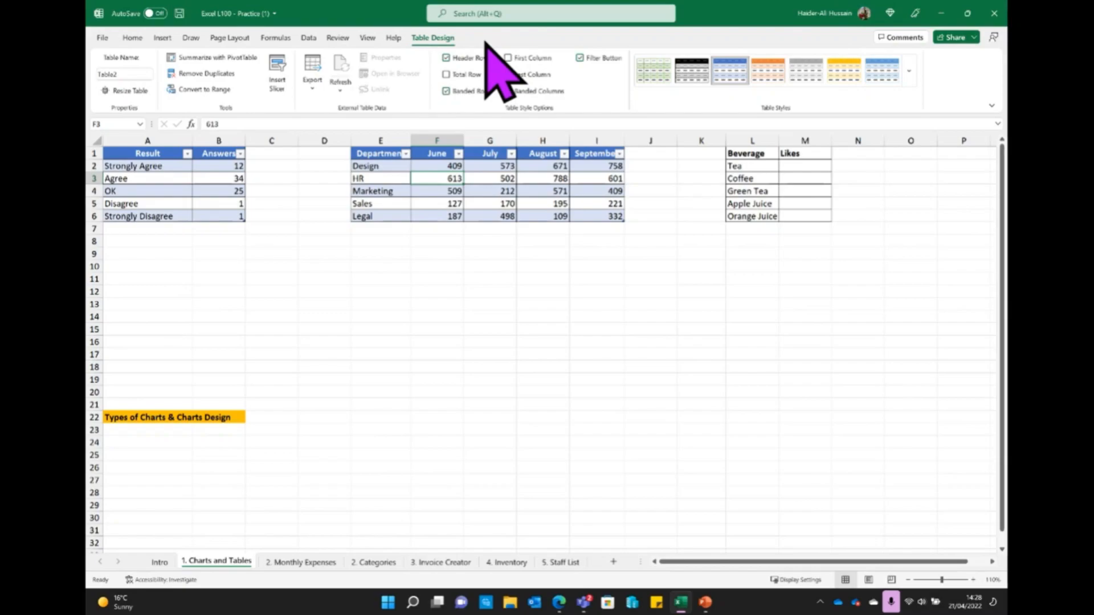
{"action": "mouse_move", "coordinate": [374, 154]}
{"action": "left_mouse_down"}
{"action": "mouse_move", "coordinate": [374, 163]}
{"action": "mouse_move", "coordinate": [511, 203]}
{"action": "mouse_move", "coordinate": [578, 207]}
{"action": "mouse_move", "coordinate": [354, 194]}
{"action": "mouse_move", "coordinate": [362, 151]}
{"action": "left_mouse_up"}
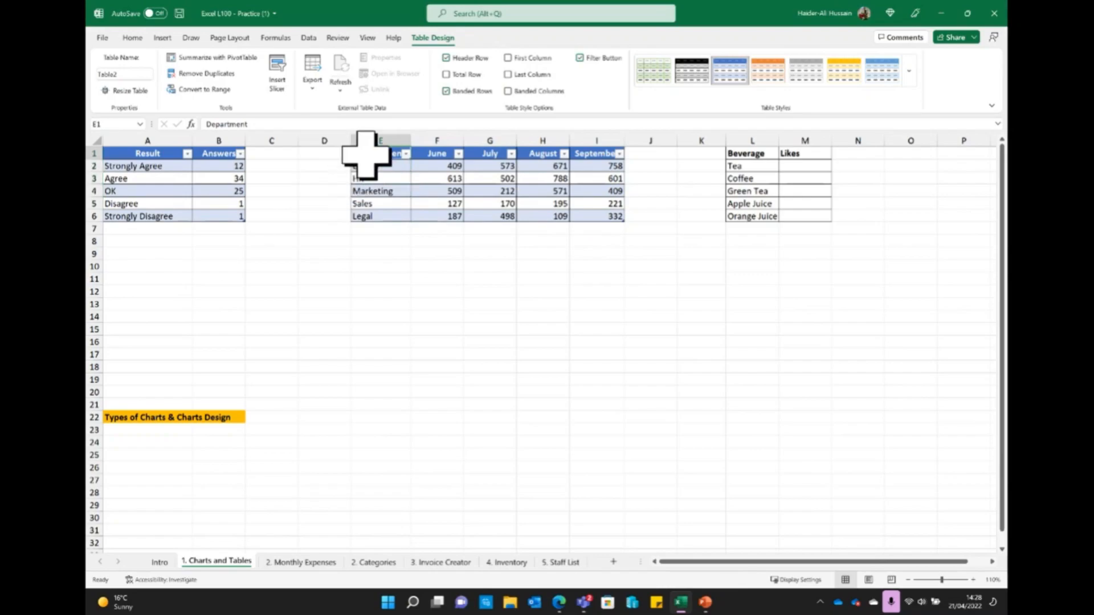
Select the Satisfaction_Score data in A1:B6 and open the recommended charts for it
{"action": "left_click", "coordinate": [175, 181]}
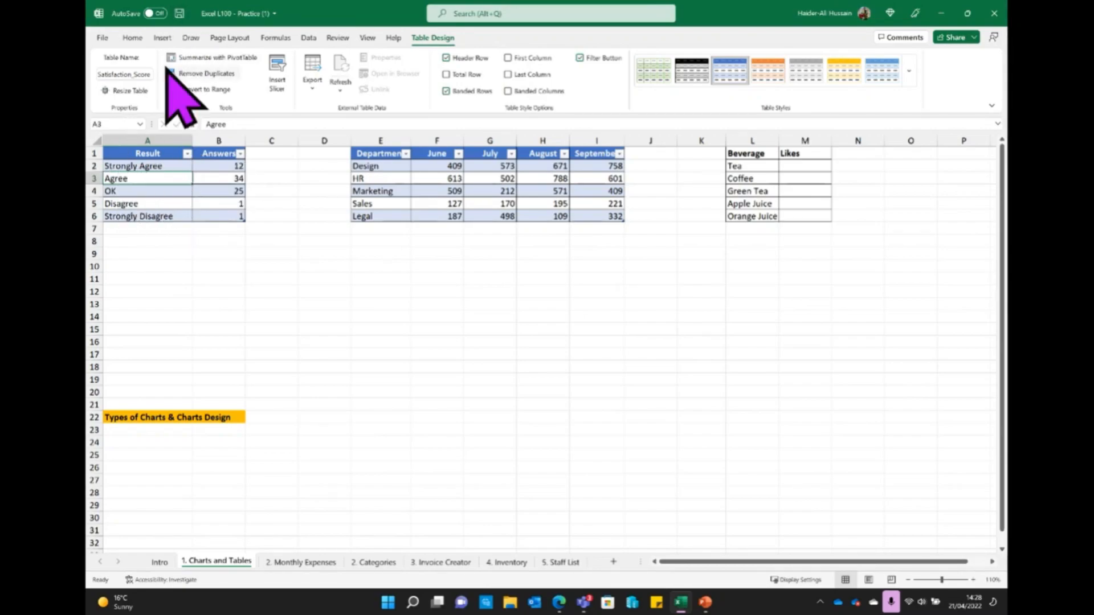
{"action": "left_click", "coordinate": [162, 38]}
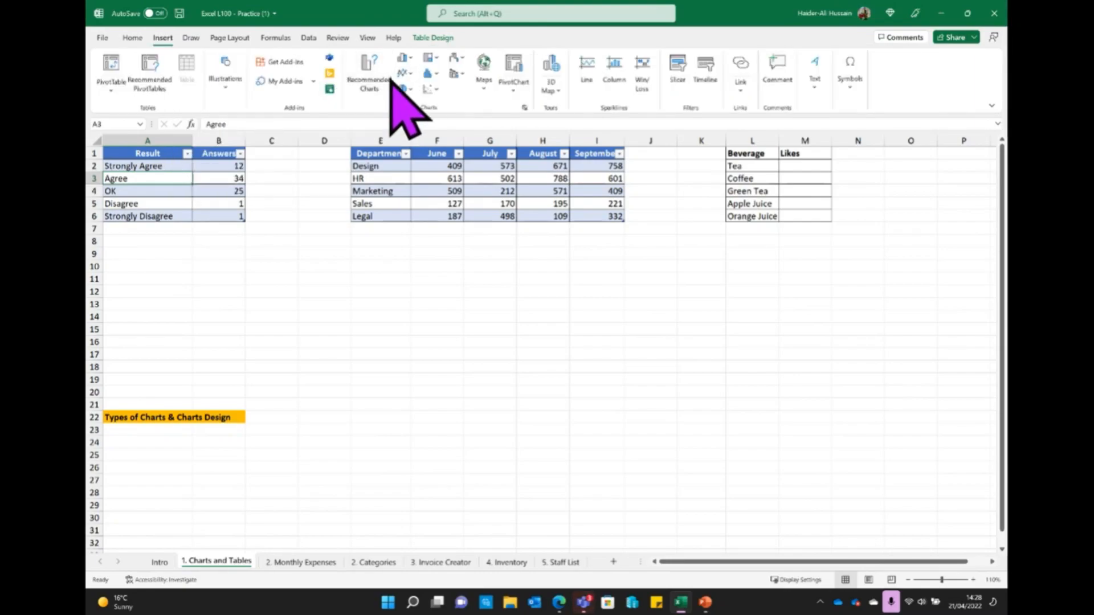
{"action": "left_click_drag", "start_coordinate": [150, 153], "coordinate": [217, 217]}
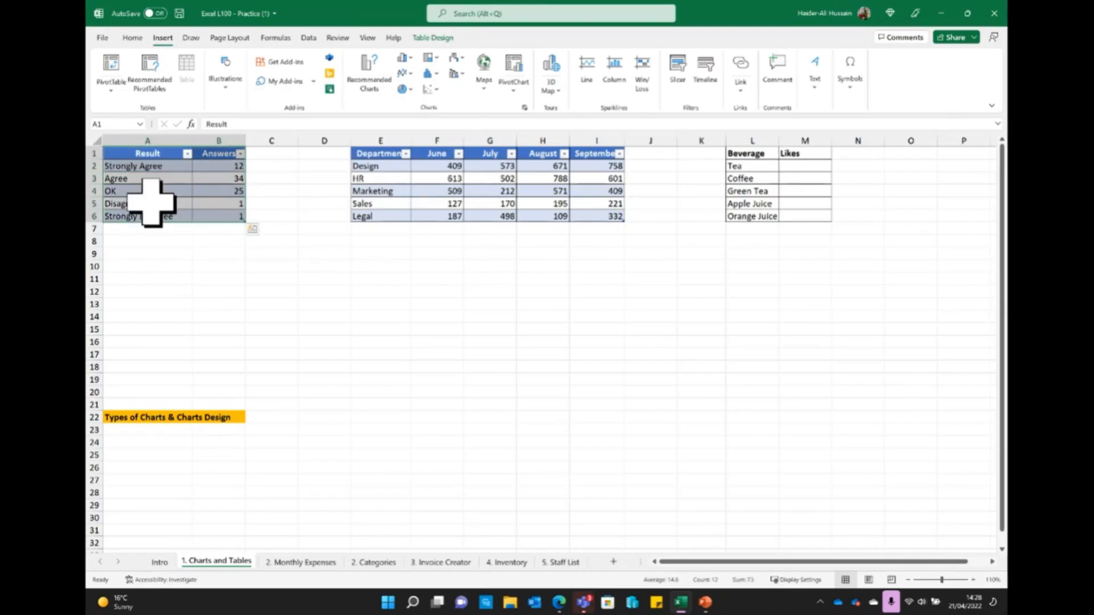
{"action": "left_click", "coordinate": [375, 84]}
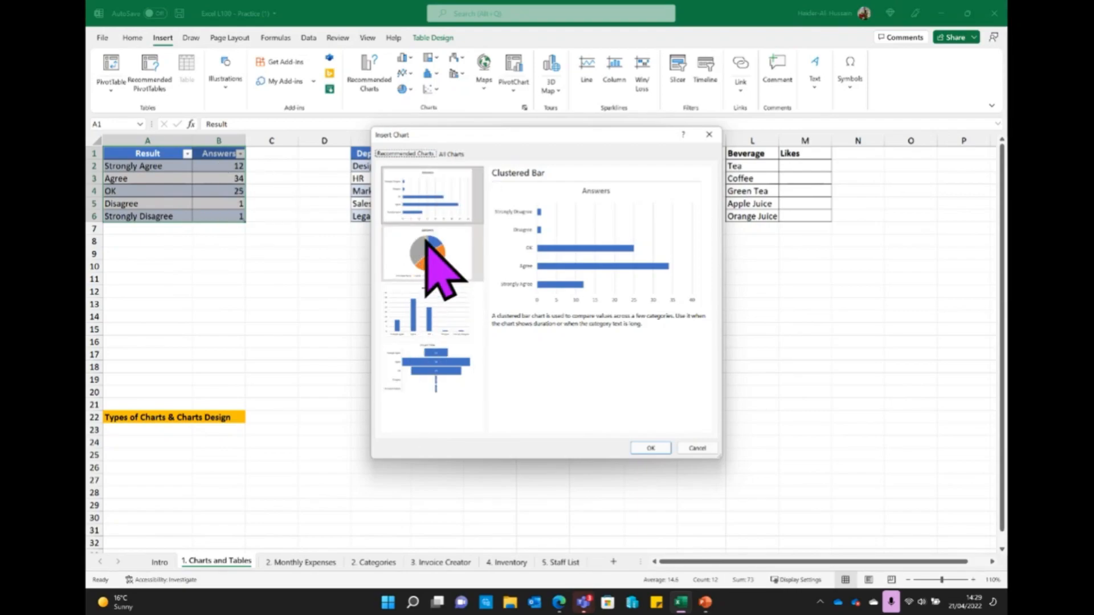
Compare the column chart types, insert the single-series 3-D Column chart of the answers, and place it below the Satisfaction_Score table
{"action": "left_click", "coordinate": [452, 154]}
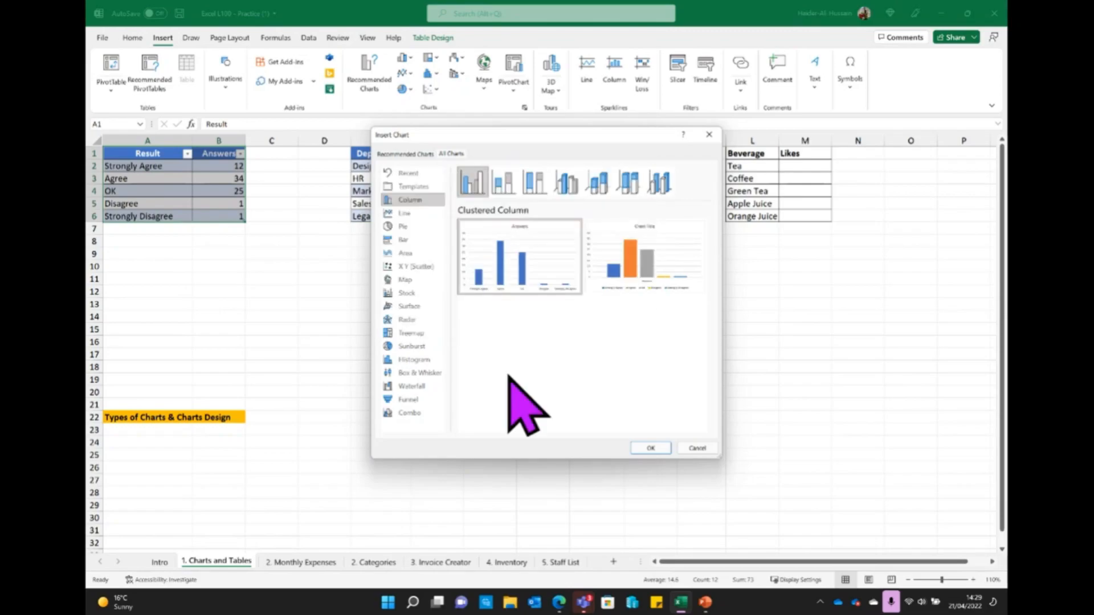
{"action": "left_click", "coordinate": [505, 191]}
{"action": "left_click", "coordinate": [569, 191]}
{"action": "left_click", "coordinate": [627, 190]}
{"action": "mouse_move", "coordinate": [641, 224]}
{"action": "left_click", "coordinate": [659, 182]}
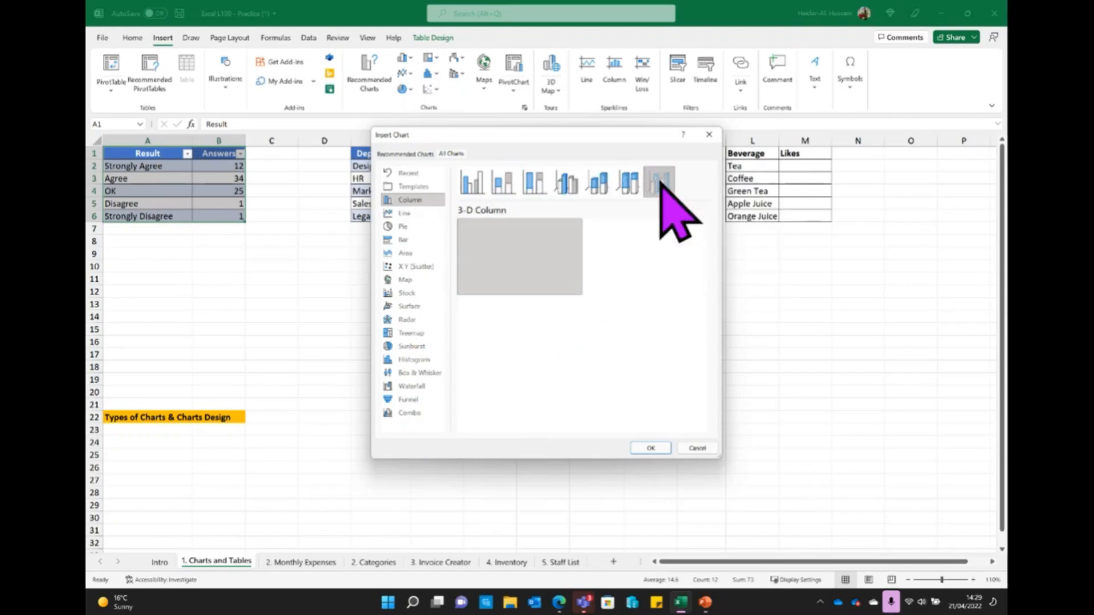
{"action": "mouse_move", "coordinate": [566, 238]}
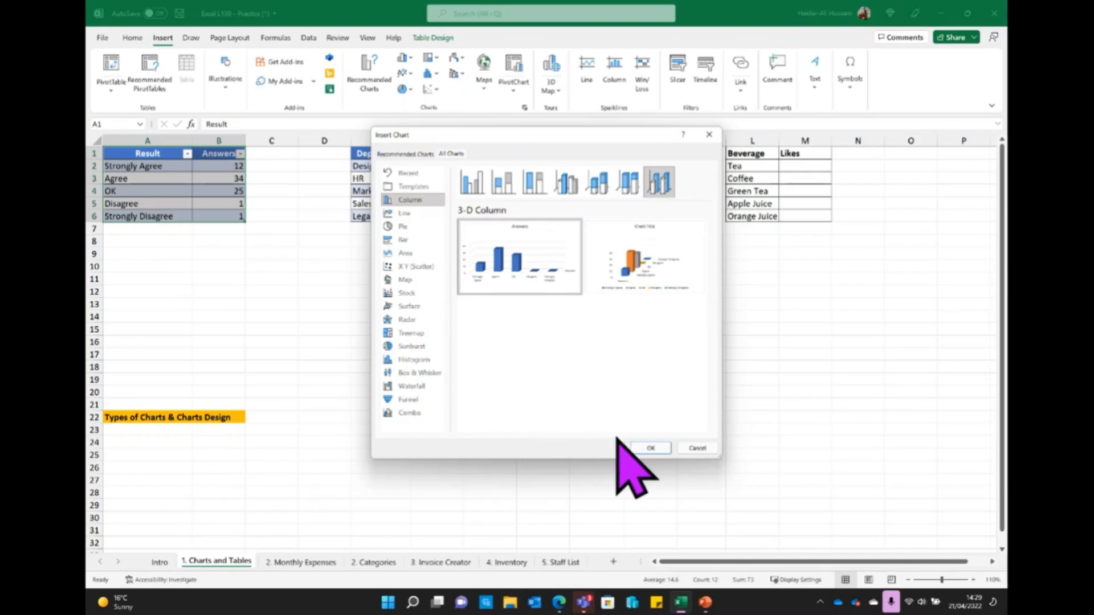
{"action": "left_click", "coordinate": [648, 448]}
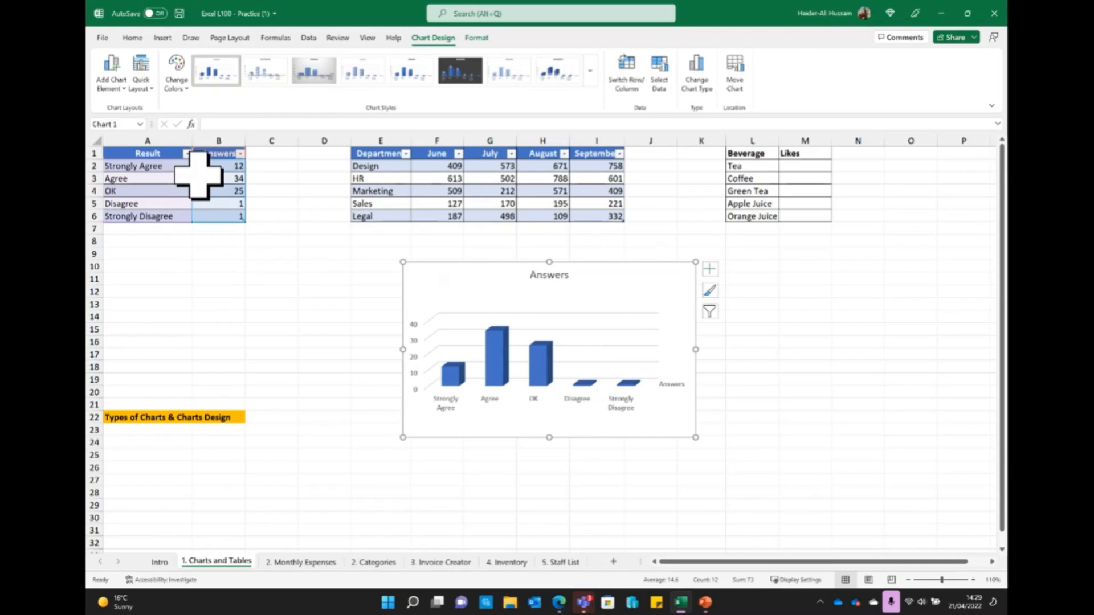
{"action": "left_click_drag", "start_coordinate": [601, 288], "coordinate": [307, 256]}
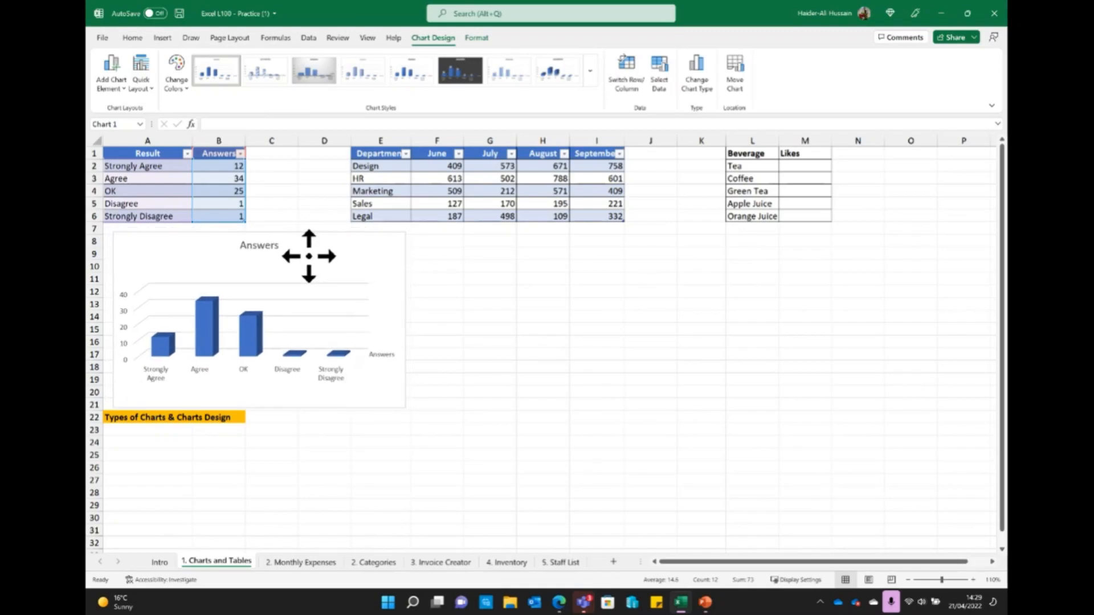
Set the Answers value for Disagree to 10 in the Satisfaction_Score table
{"action": "left_click", "coordinate": [215, 205]}
{"action": "type", "text": "1"}
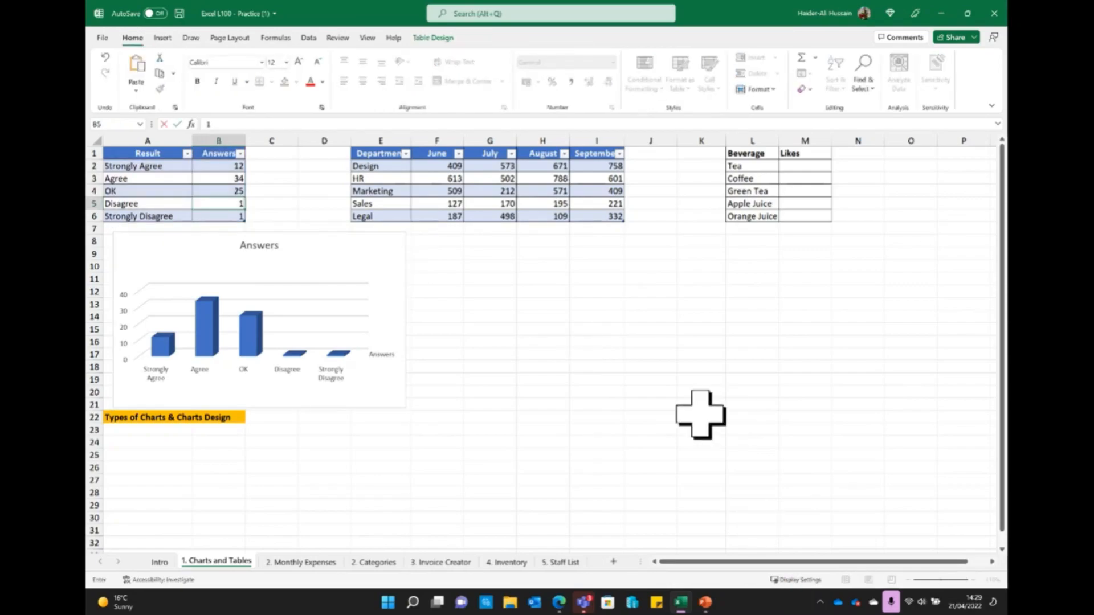
{"action": "left_click", "coordinate": [497, 391]}
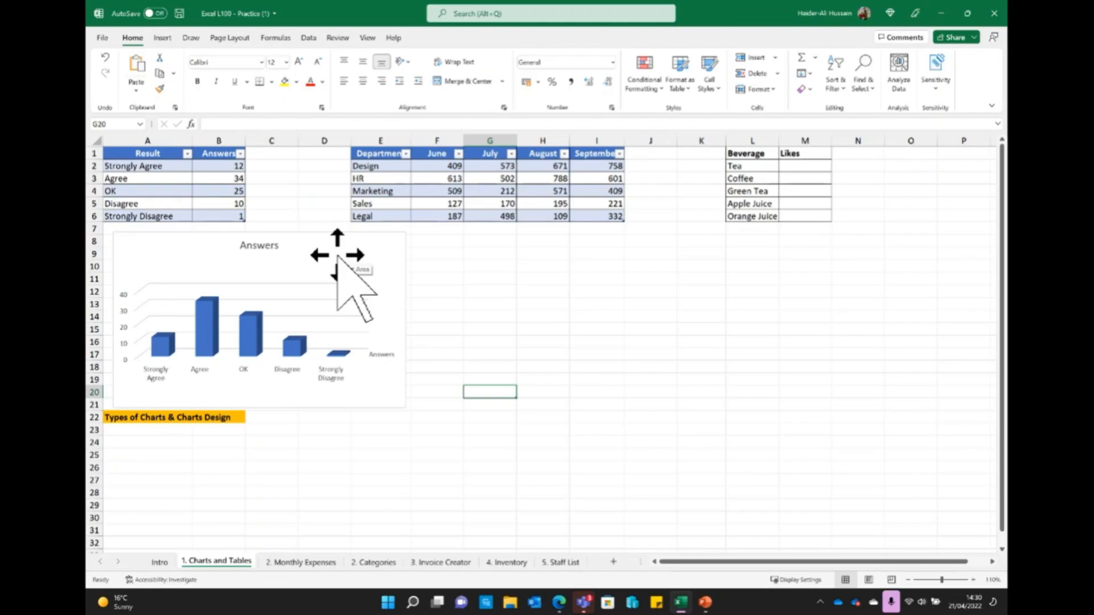
Insert a line chart of the whole Department table with Quick Analysis and place it below that table, clear of the Answers chart
{"action": "left_click_drag", "start_coordinate": [371, 152], "coordinate": [567, 232]}
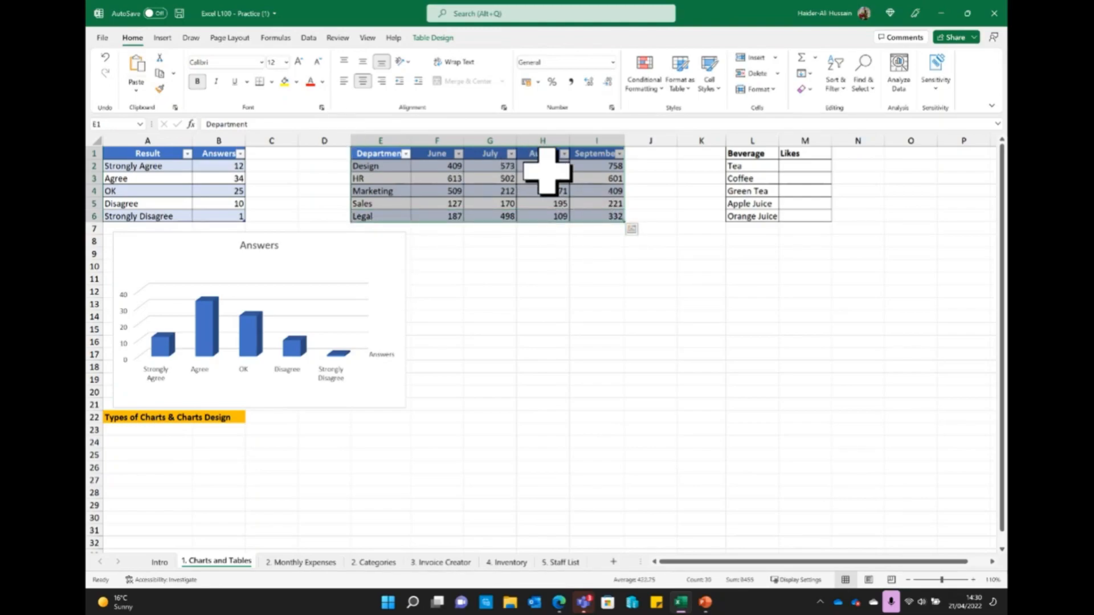
{"action": "left_click", "coordinate": [630, 230]}
{"action": "left_click", "coordinate": [578, 252]}
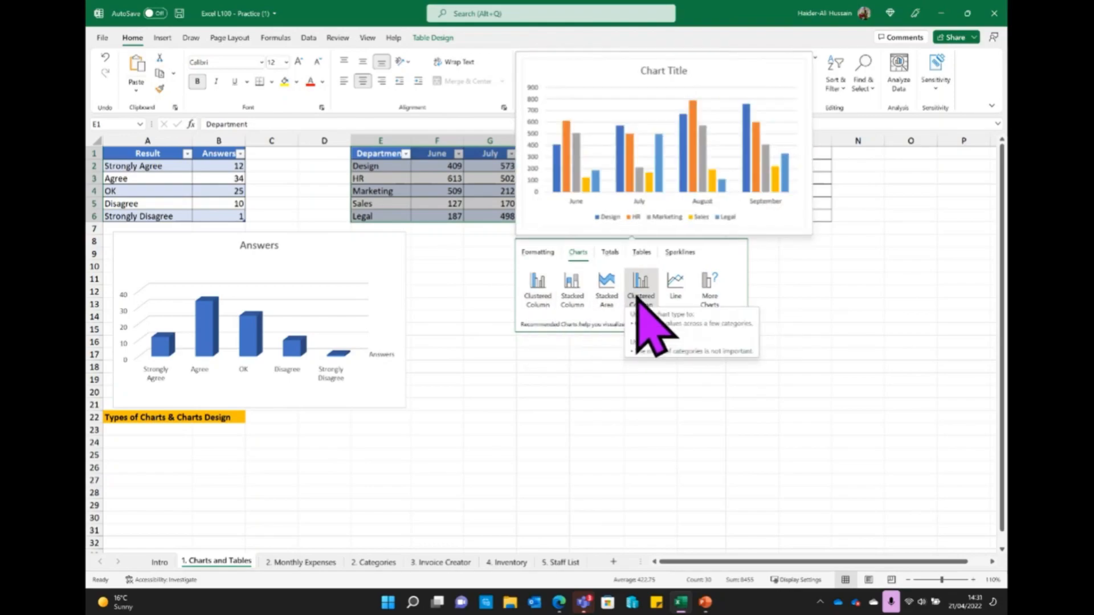
{"action": "left_click", "coordinate": [676, 285]}
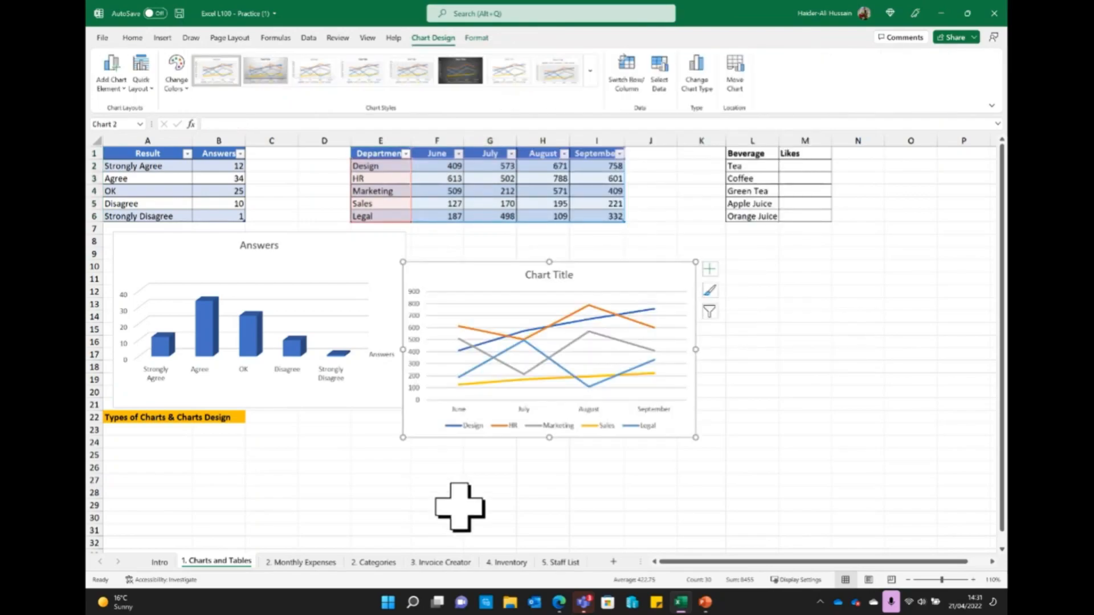
{"action": "left_click_drag", "start_coordinate": [488, 268], "coordinate": [578, 250]}
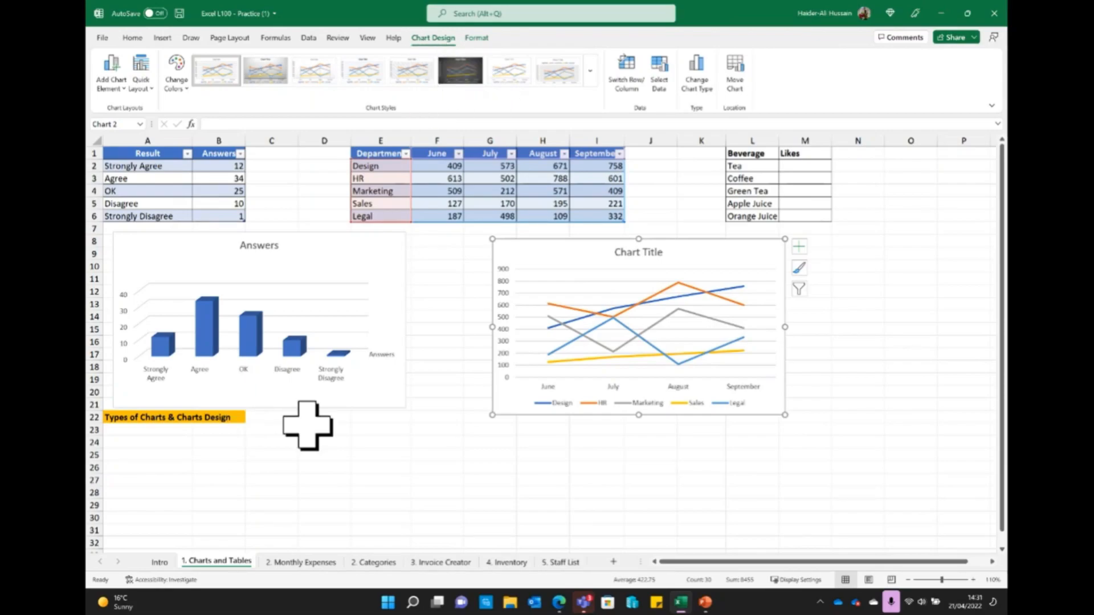
Apply a quick layout with data labels and a legend beside the plot to the department line chart
{"action": "left_click", "coordinate": [141, 80]}
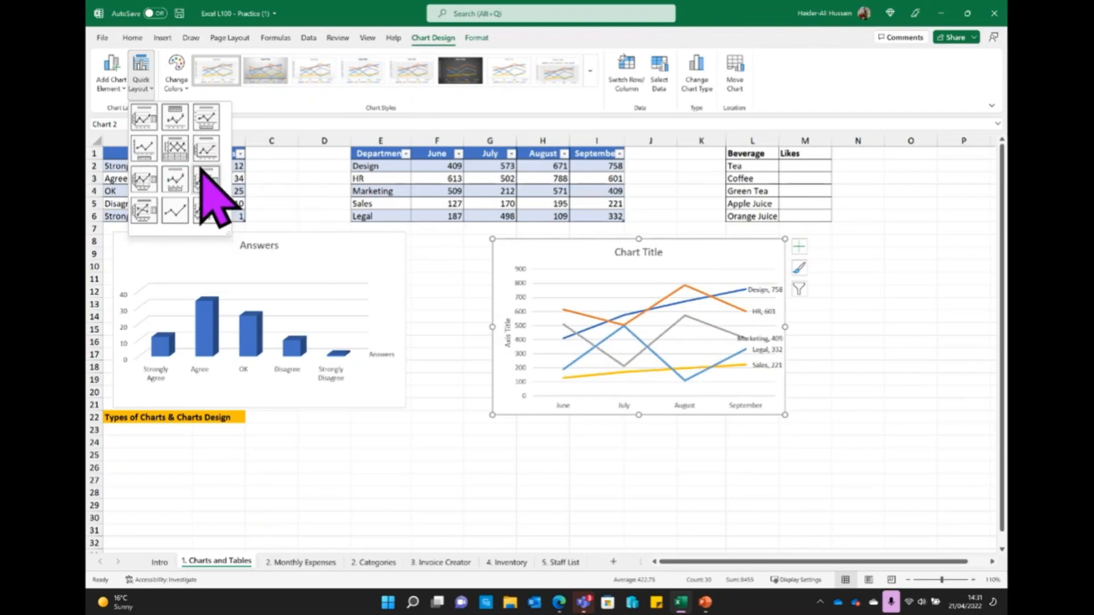
{"action": "left_click", "coordinate": [200, 154]}
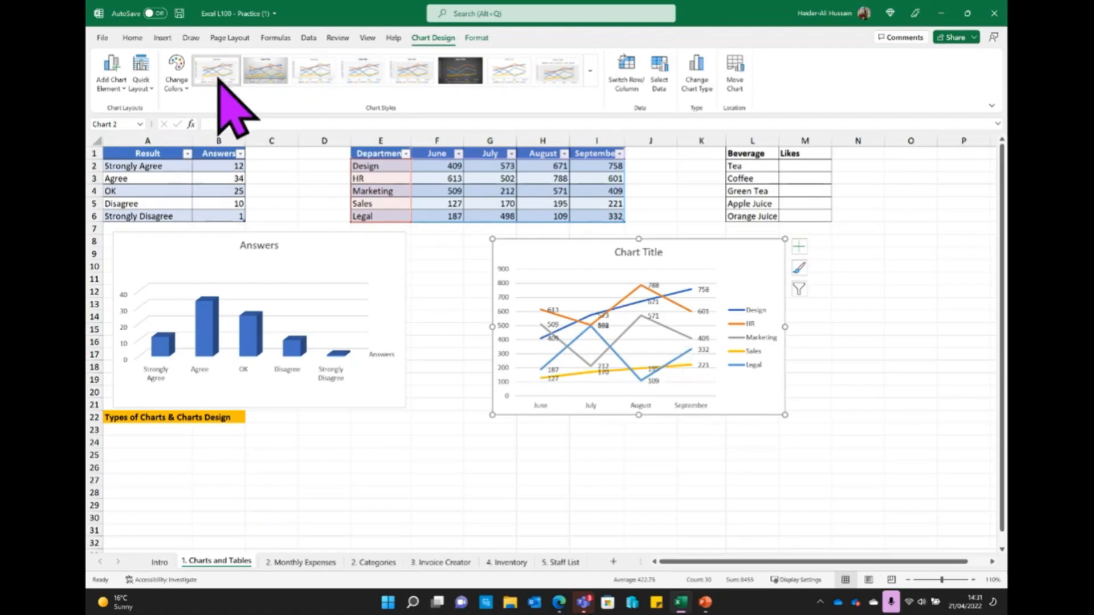
Recolor the department line chart with the third Colorful palette and apply the dark-background chart style
{"action": "left_click", "coordinate": [176, 80]}
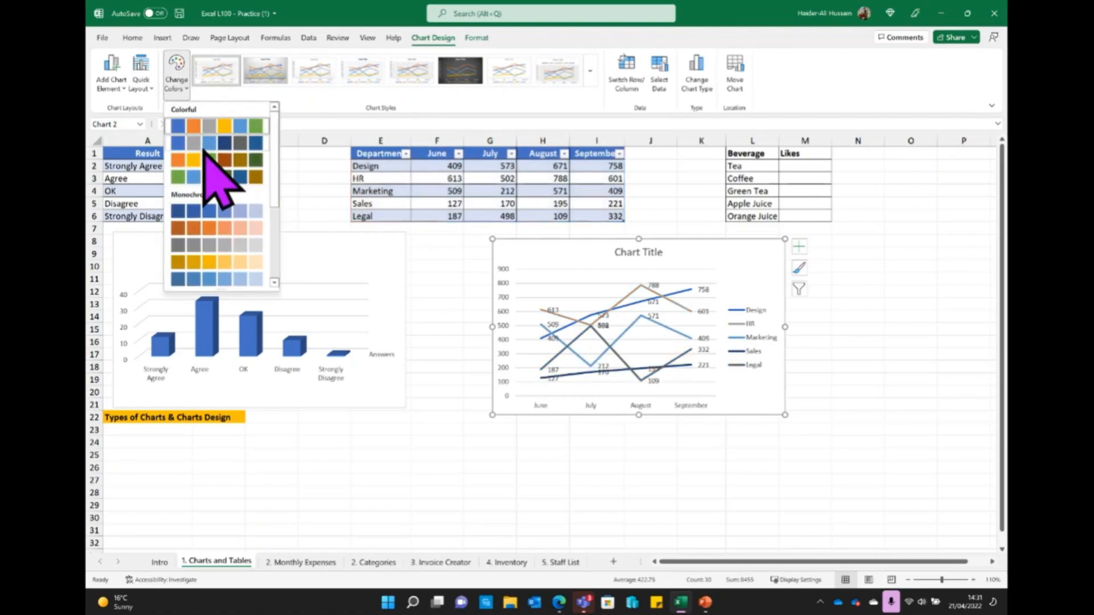
{"action": "key", "text": "Escape"}
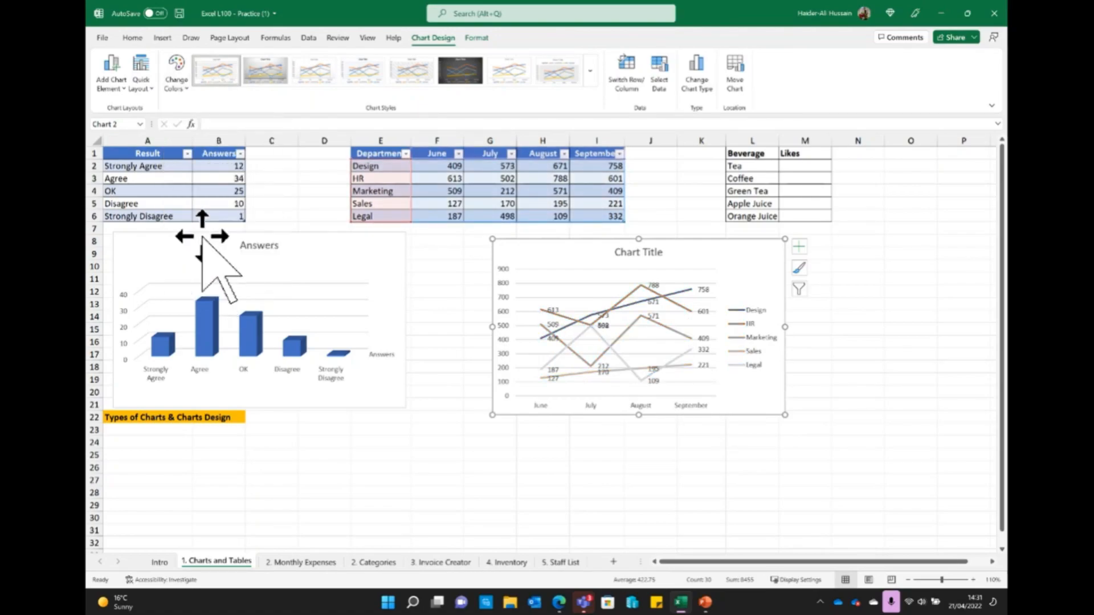
{"action": "left_click", "coordinate": [178, 79]}
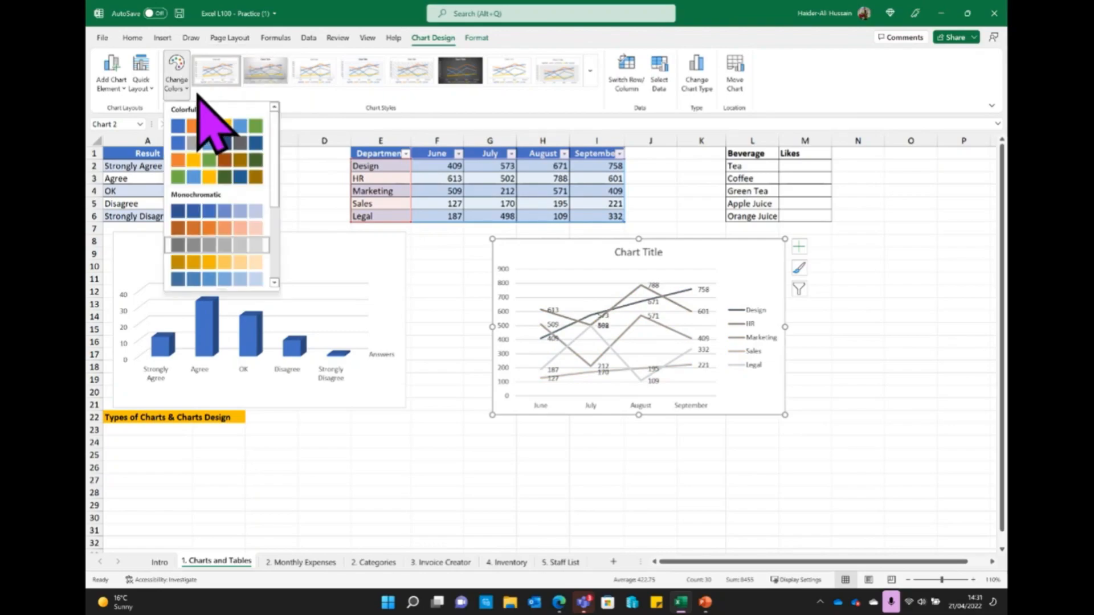
{"action": "left_click", "coordinate": [228, 160]}
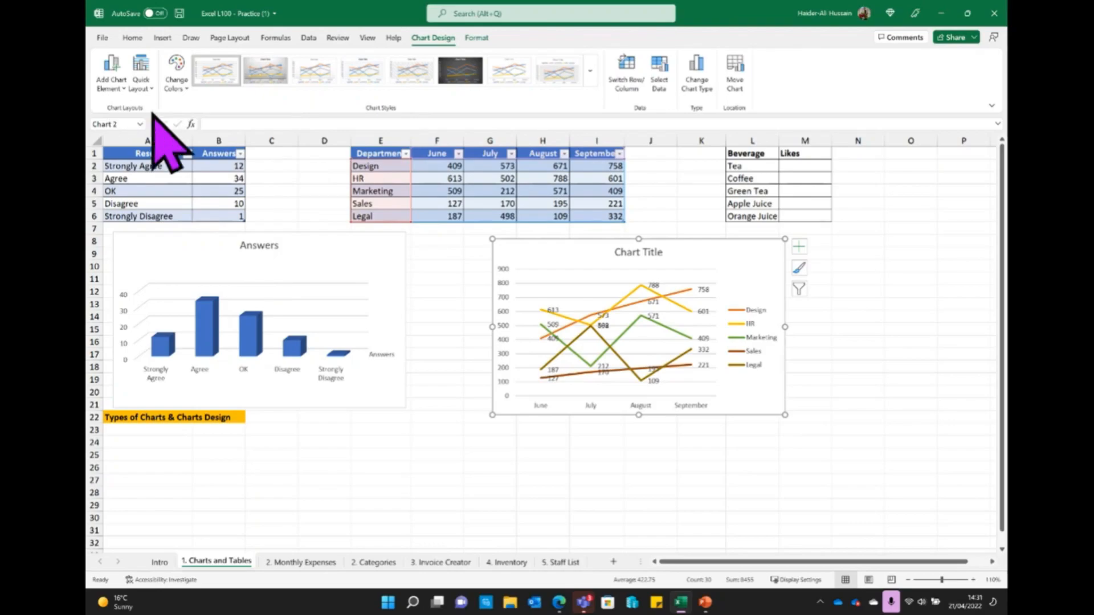
{"action": "left_click", "coordinate": [473, 77]}
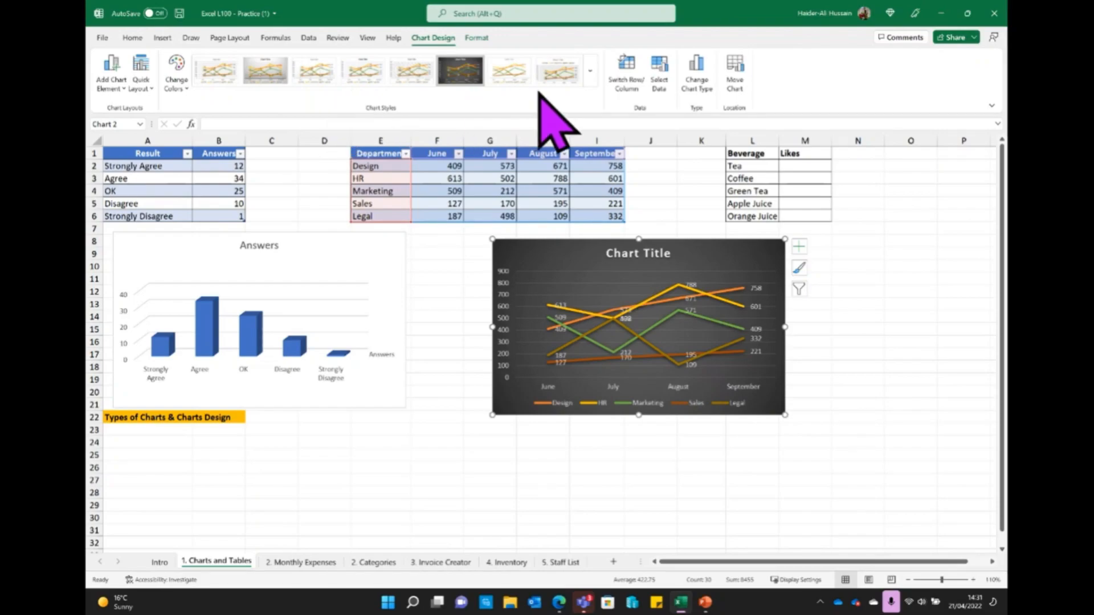
Switch the line chart's rows and columns back and forth, ending with departments along the axis and months as lines
{"action": "left_click", "coordinate": [634, 86]}
{"action": "left_click", "coordinate": [634, 86]}
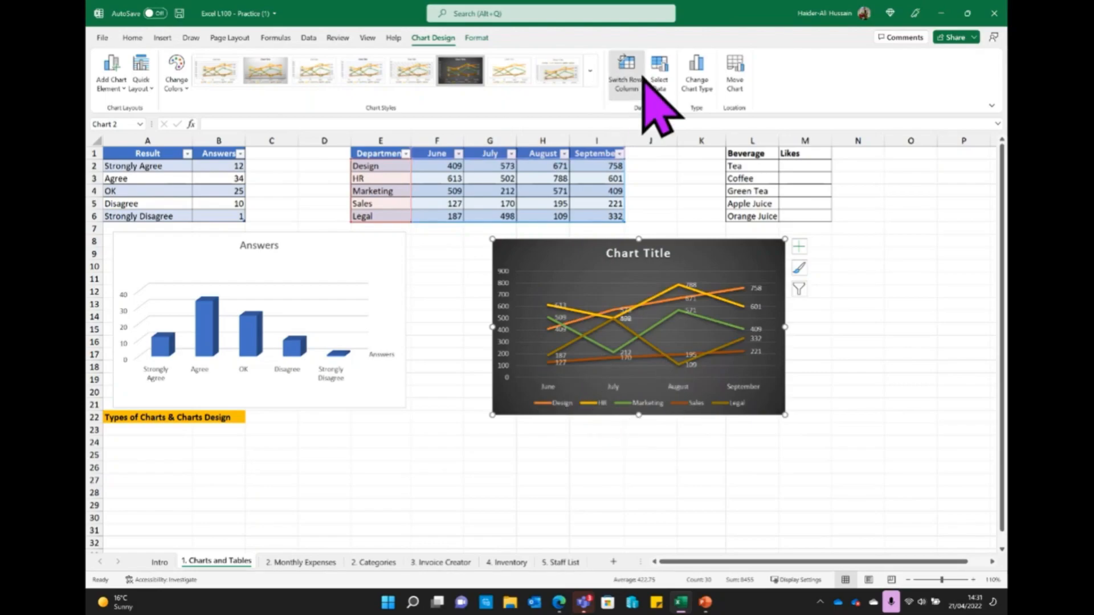
{"action": "left_click", "coordinate": [627, 72]}
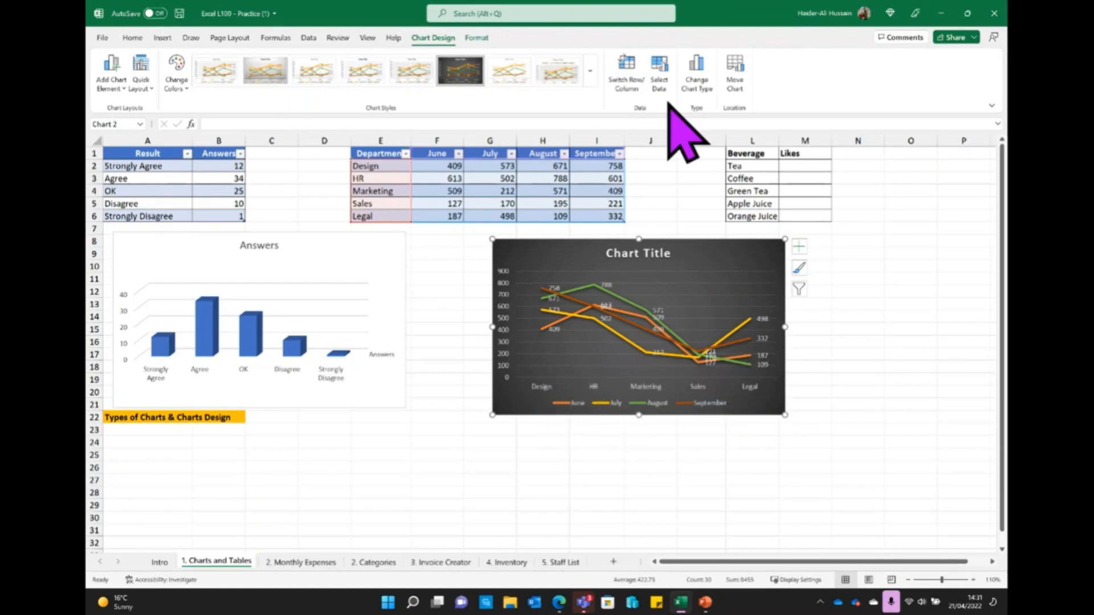
{"action": "left_click", "coordinate": [627, 70]}
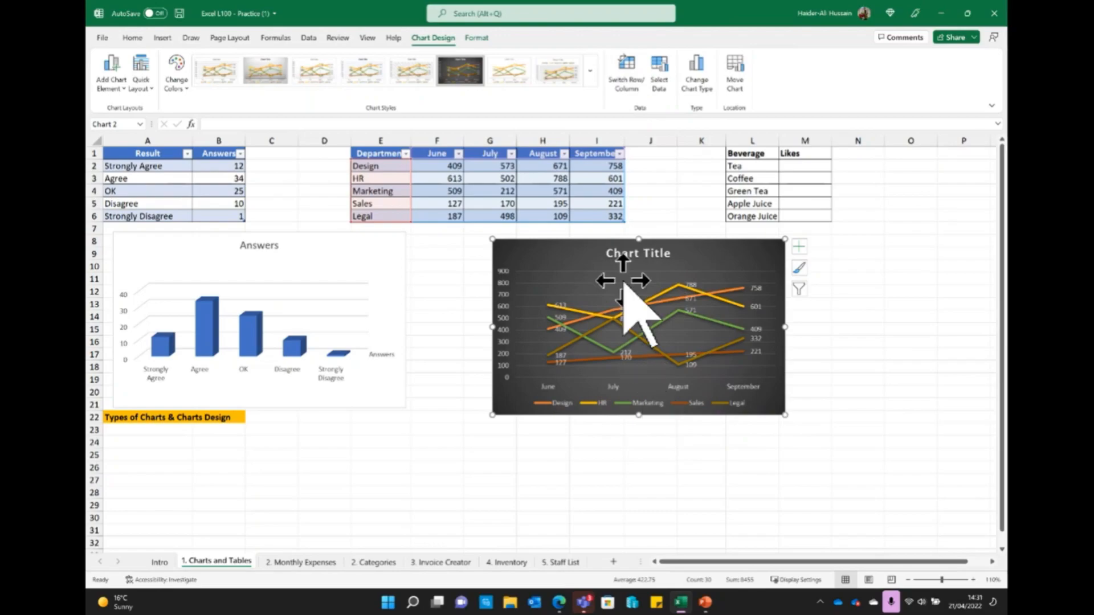
{"action": "left_click", "coordinate": [627, 70]}
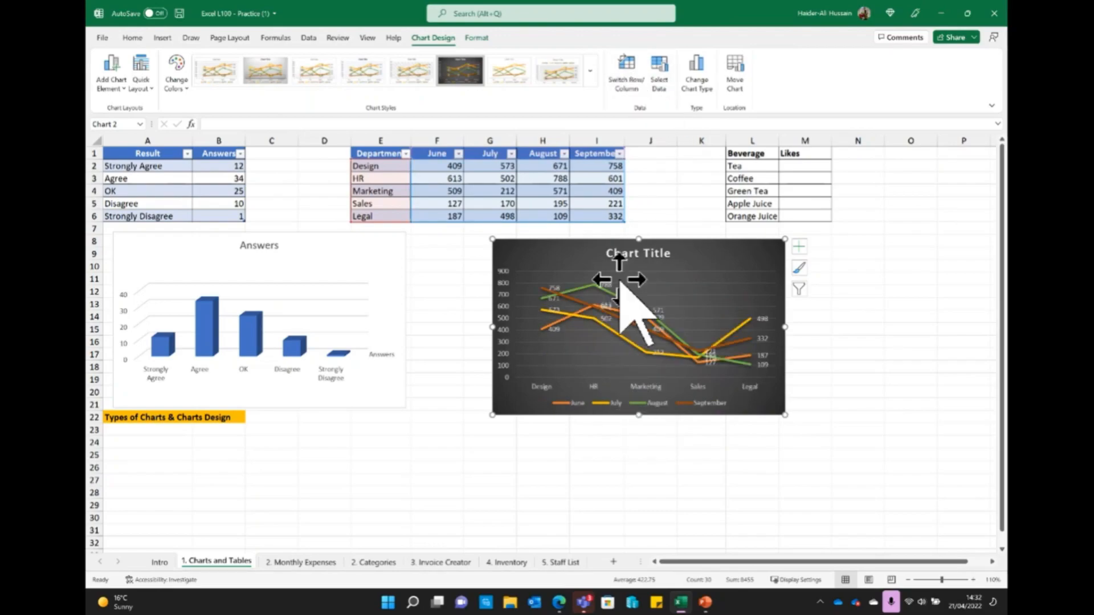
Switch the department chart's rows and columns, and use Change Chart Type to pick the Line variant with departments along the axis
{"action": "left_click", "coordinate": [629, 86]}
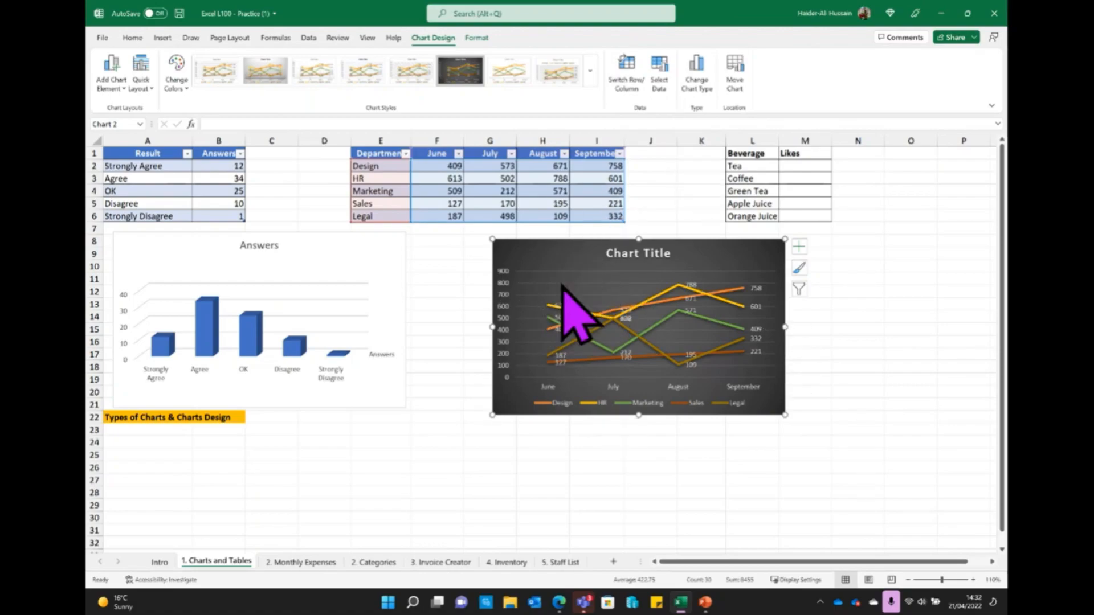
{"action": "left_click", "coordinate": [695, 80]}
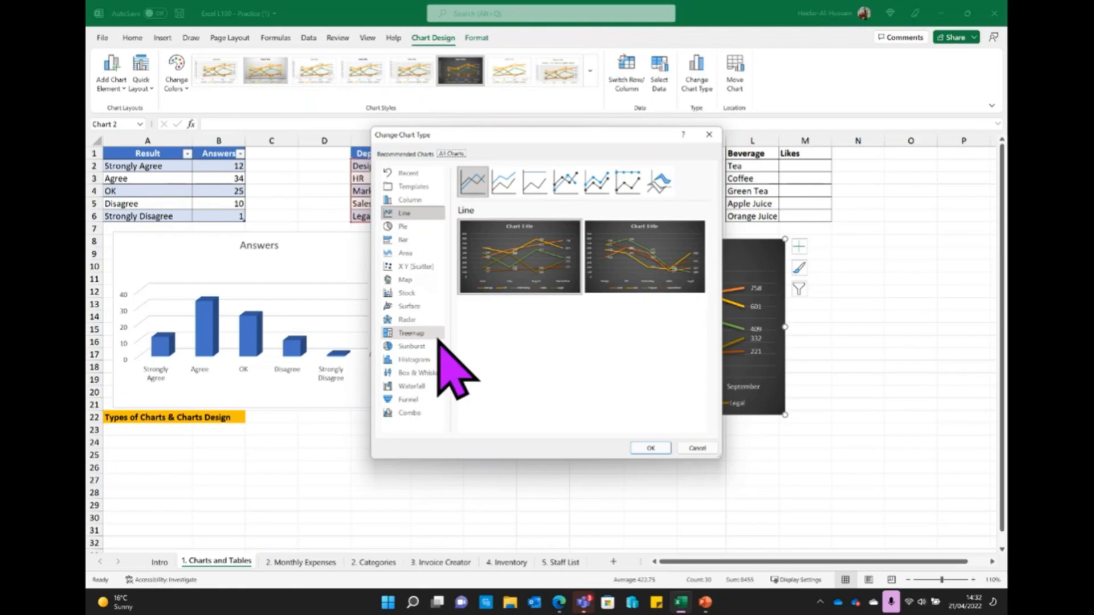
{"action": "left_click", "coordinate": [643, 262]}
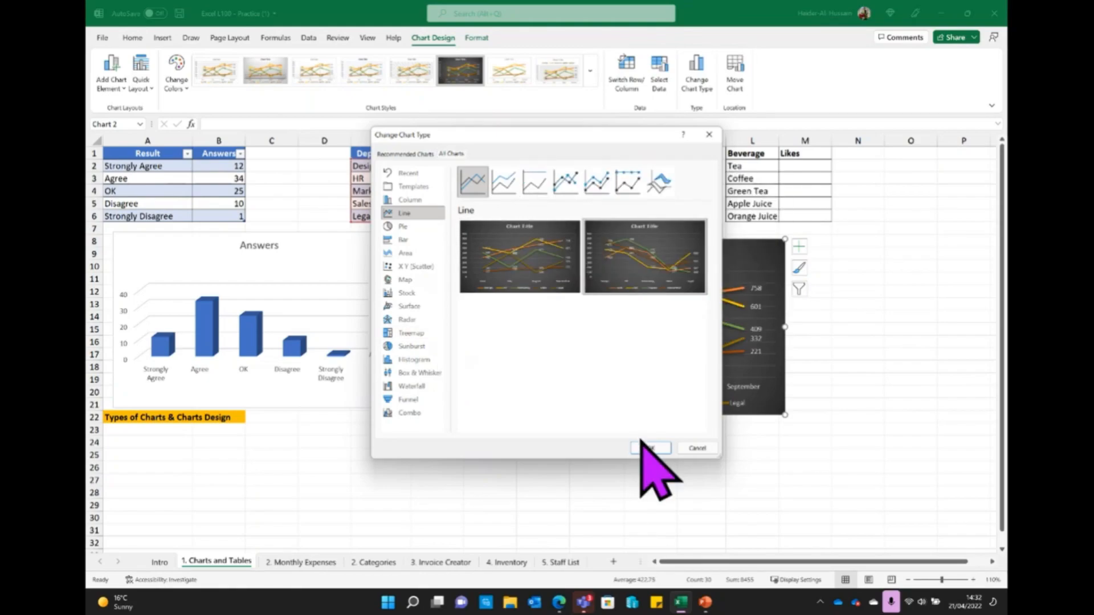
{"action": "left_click", "coordinate": [649, 448]}
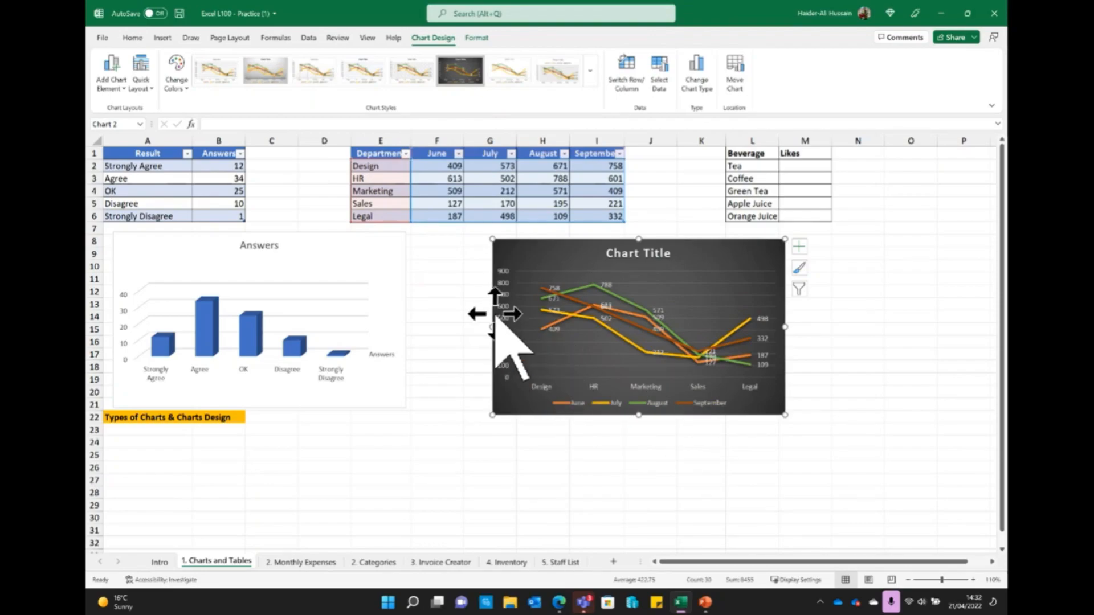
Format the department line chart with the blue theme shape style from the last row and the black WordArt style for its text
{"action": "left_click", "coordinate": [476, 40]}
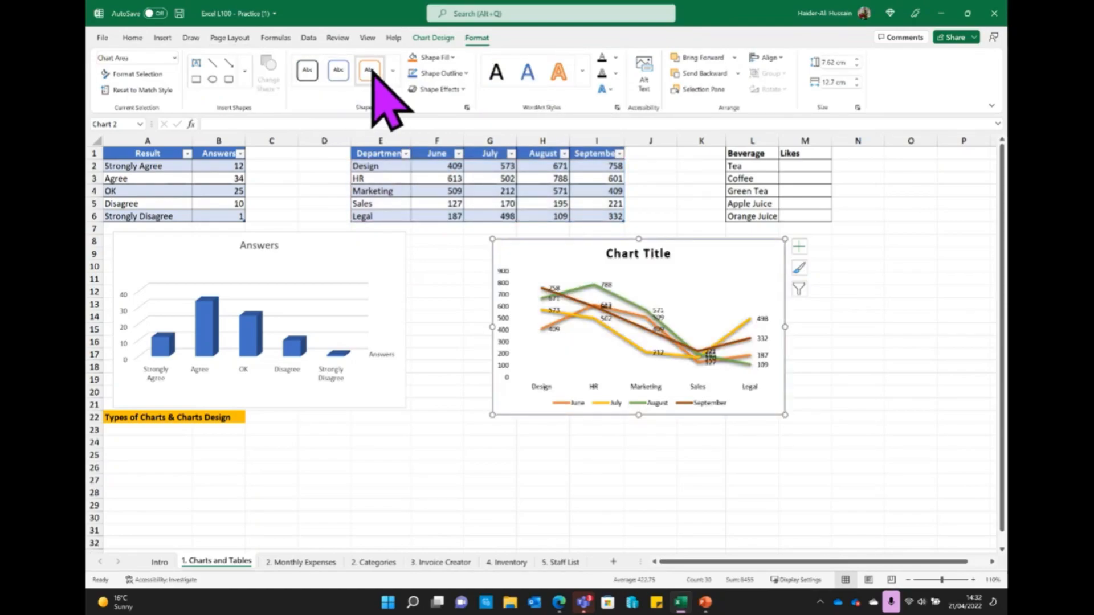
{"action": "left_click", "coordinate": [393, 71]}
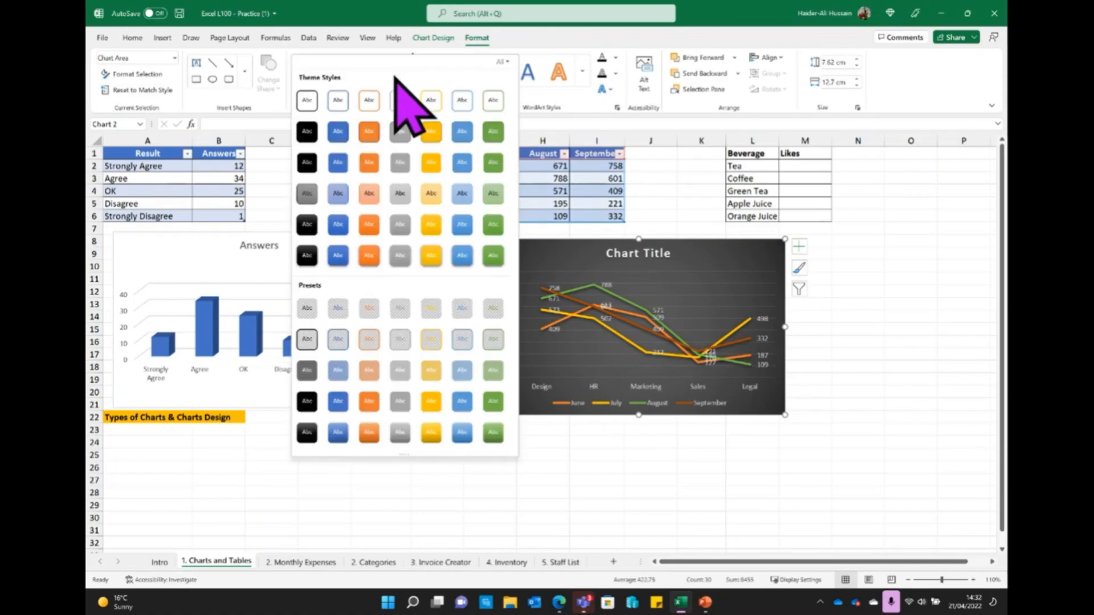
{"action": "left_click", "coordinate": [334, 255]}
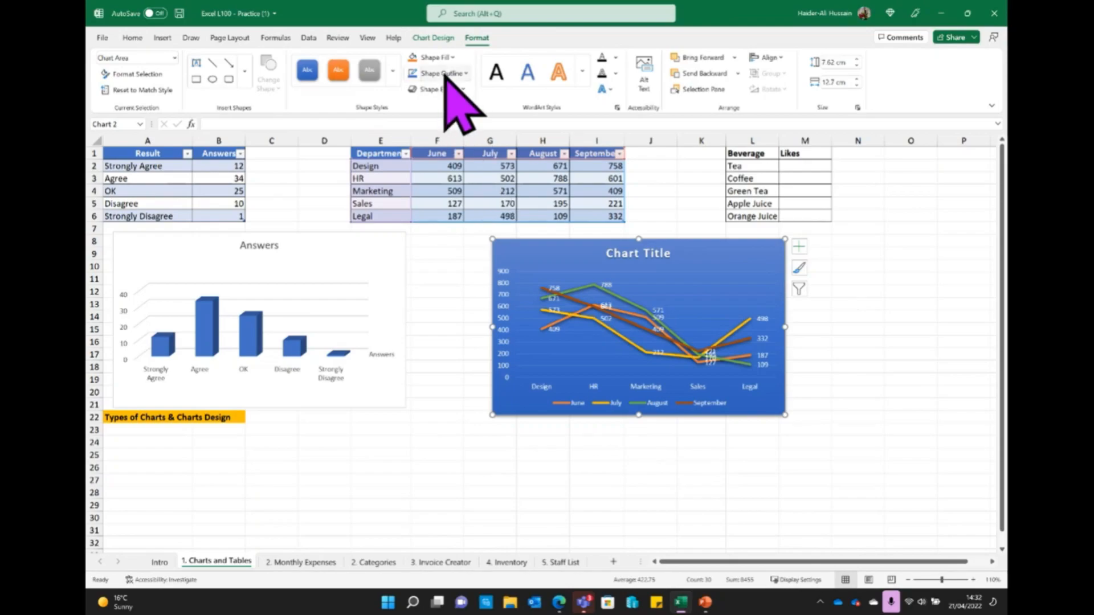
{"action": "left_click", "coordinate": [528, 72]}
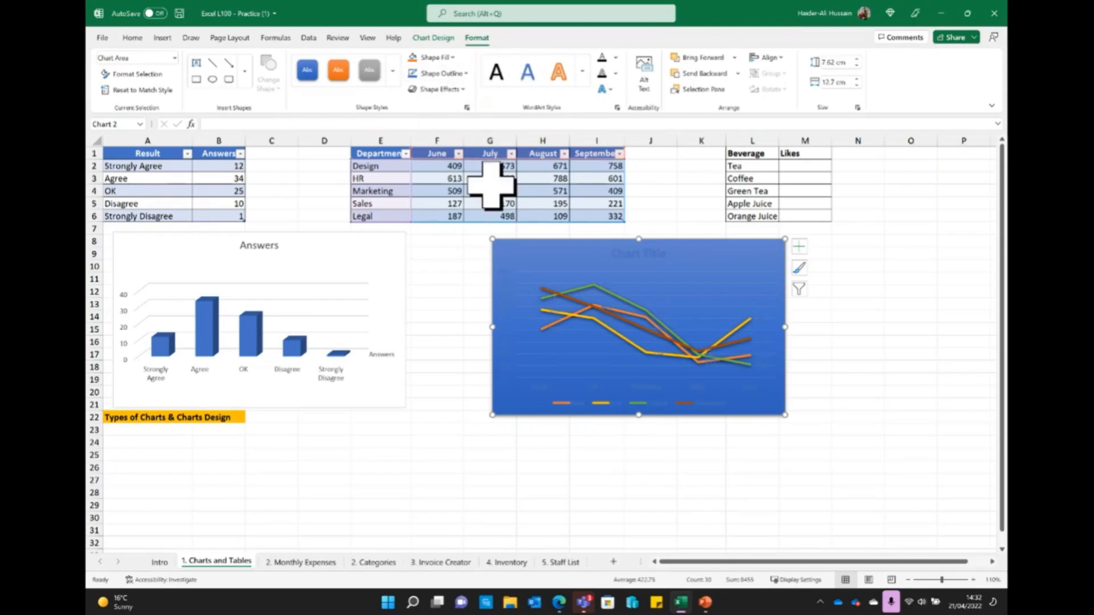
{"action": "left_click", "coordinate": [501, 77]}
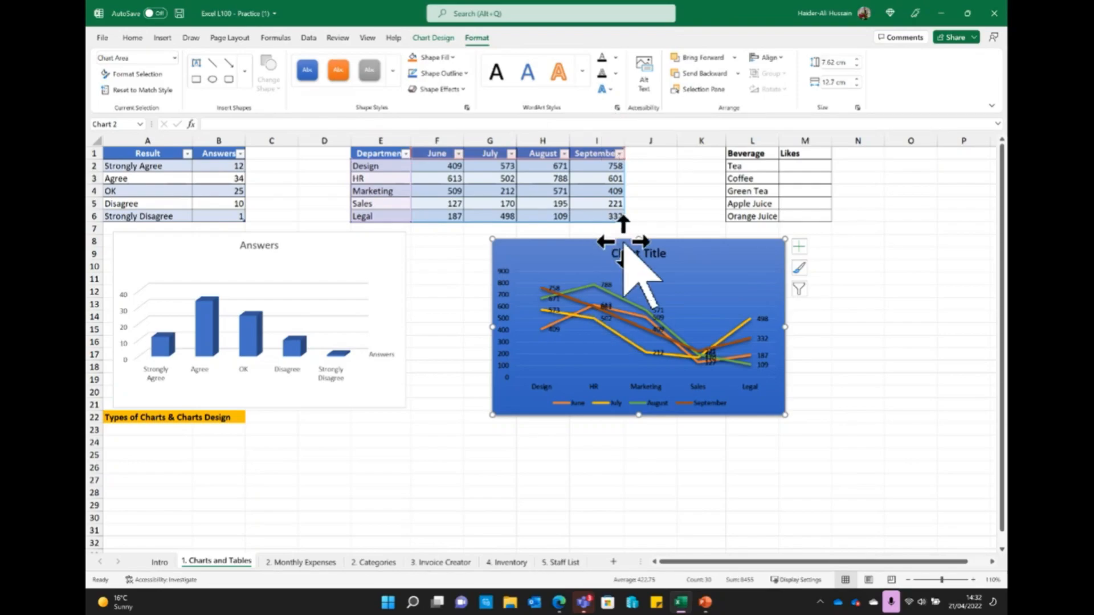
Change the Answers column chart's title to "Satisfaction Score"
{"action": "left_click", "coordinate": [652, 256]}
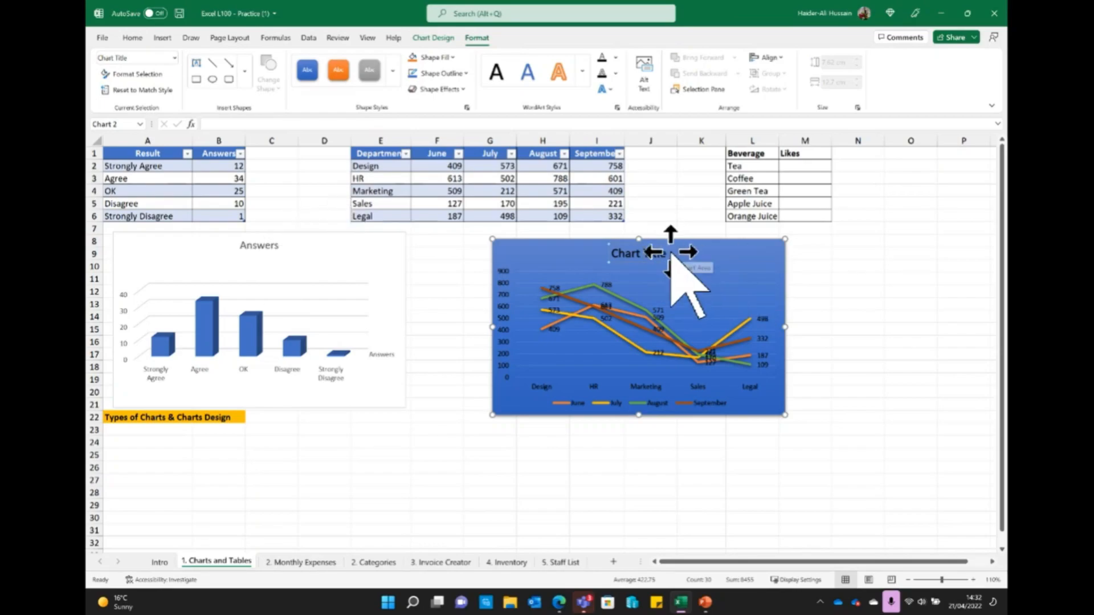
{"action": "left_click_drag", "start_coordinate": [666, 253], "coordinate": [598, 251]}
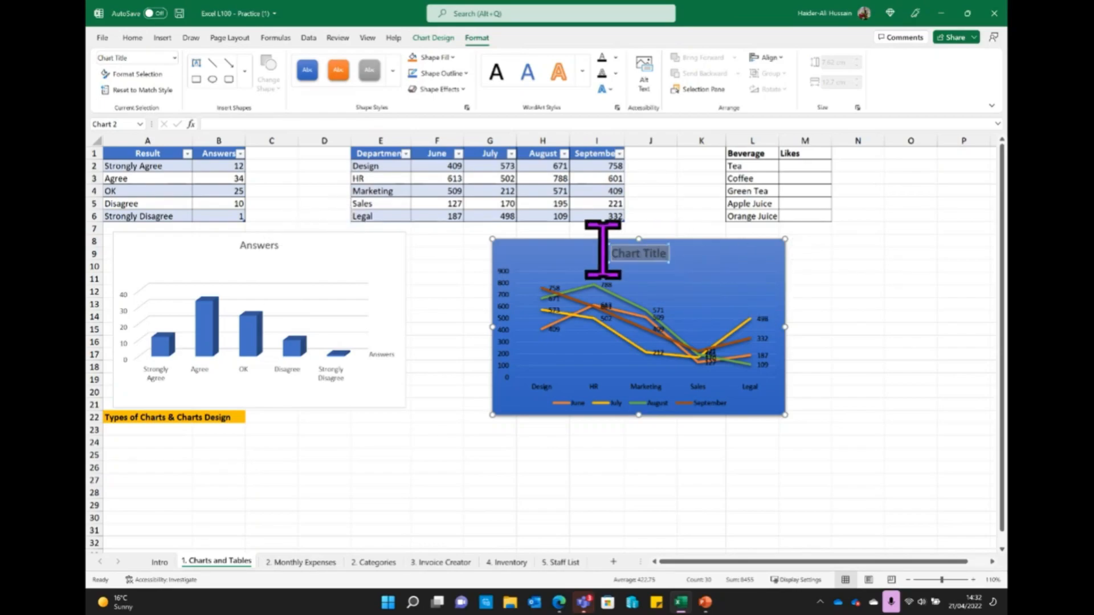
{"action": "double_click", "coordinate": [265, 245]}
{"action": "left_click_drag", "start_coordinate": [275, 245], "coordinate": [228, 245]}
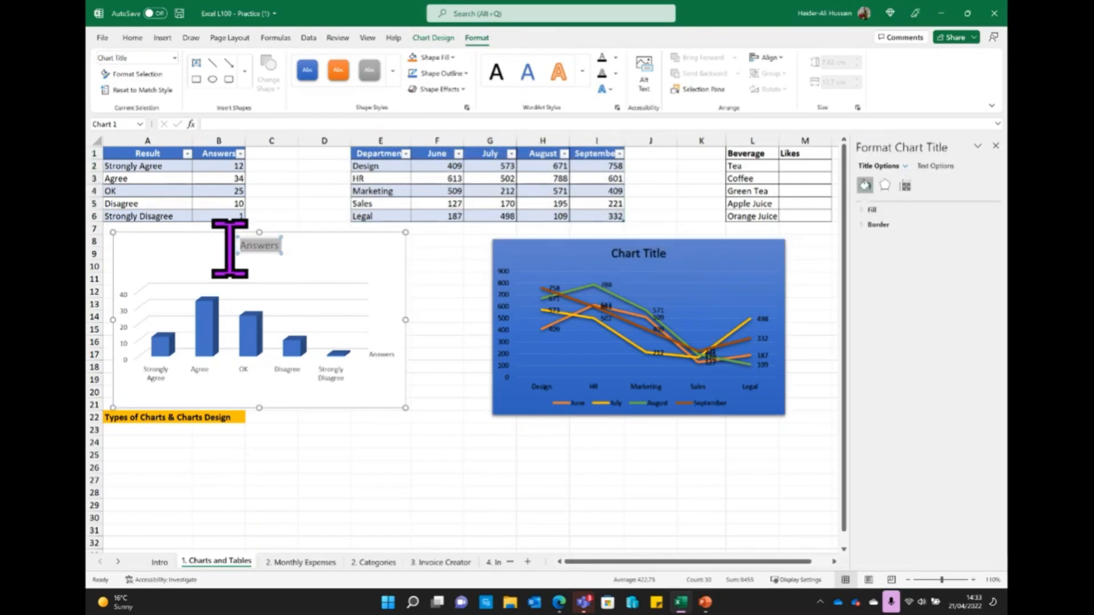
{"action": "left_click", "coordinate": [996, 145]}
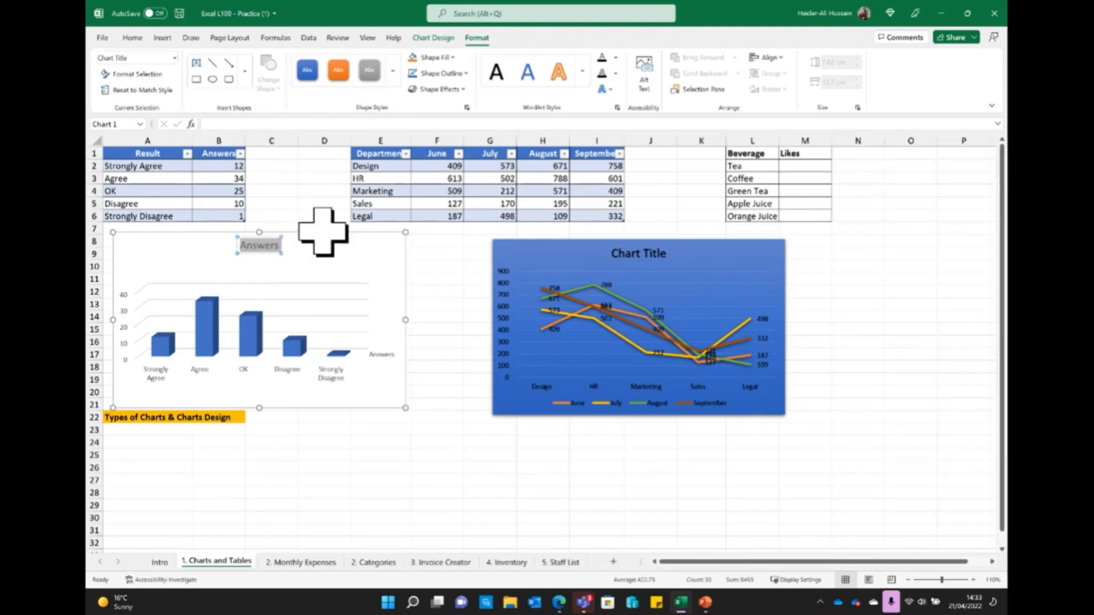
{"action": "type", "text": "Sati"}
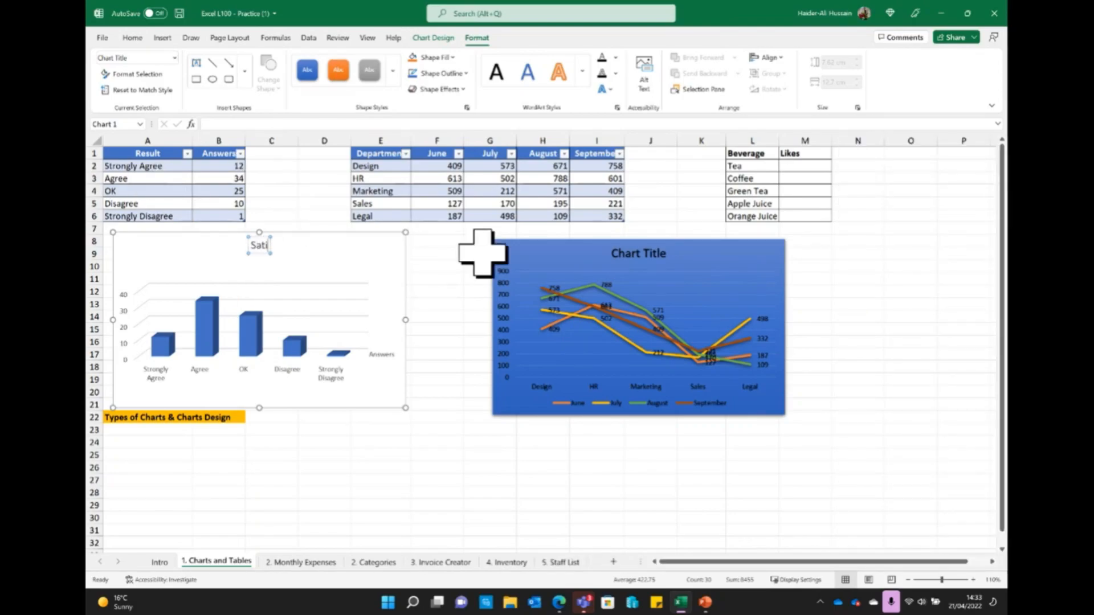
{"action": "type", "text": "sfaction Score"}
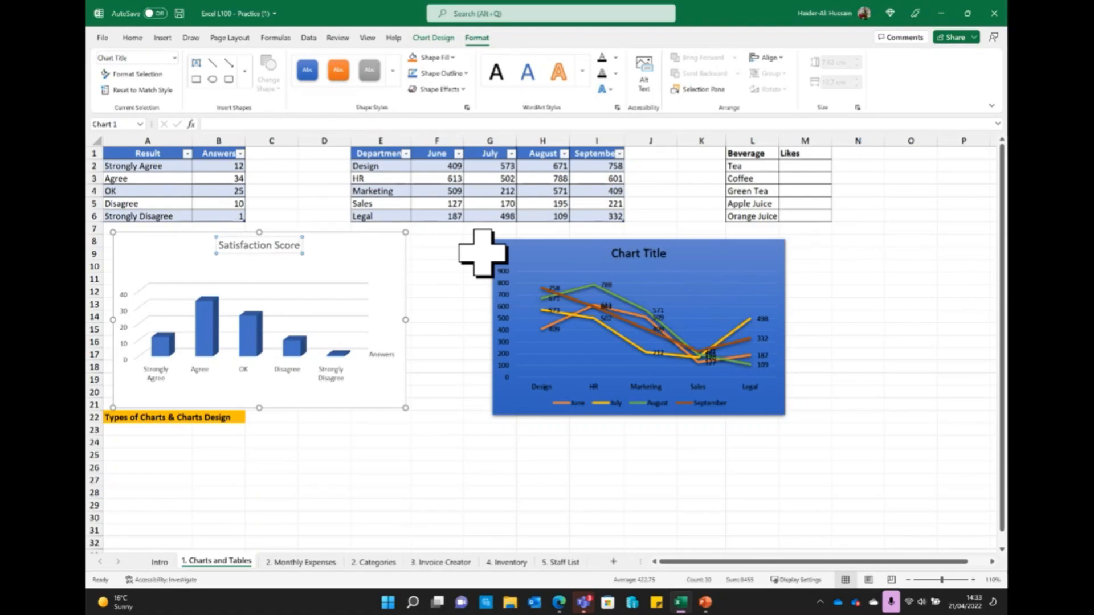
{"action": "left_click", "coordinate": [436, 304]}
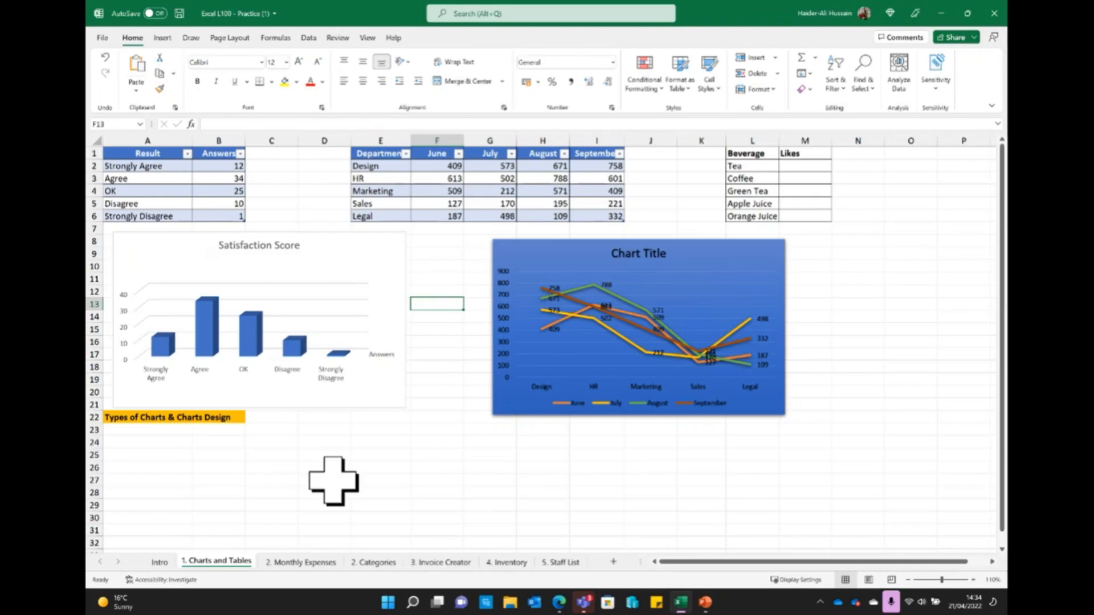
On the 2. Monthly Expenses sheet, move the Description and Amount data from A1:B20 to B1:C20, leaving column A empty
{"action": "left_click", "coordinate": [299, 562]}
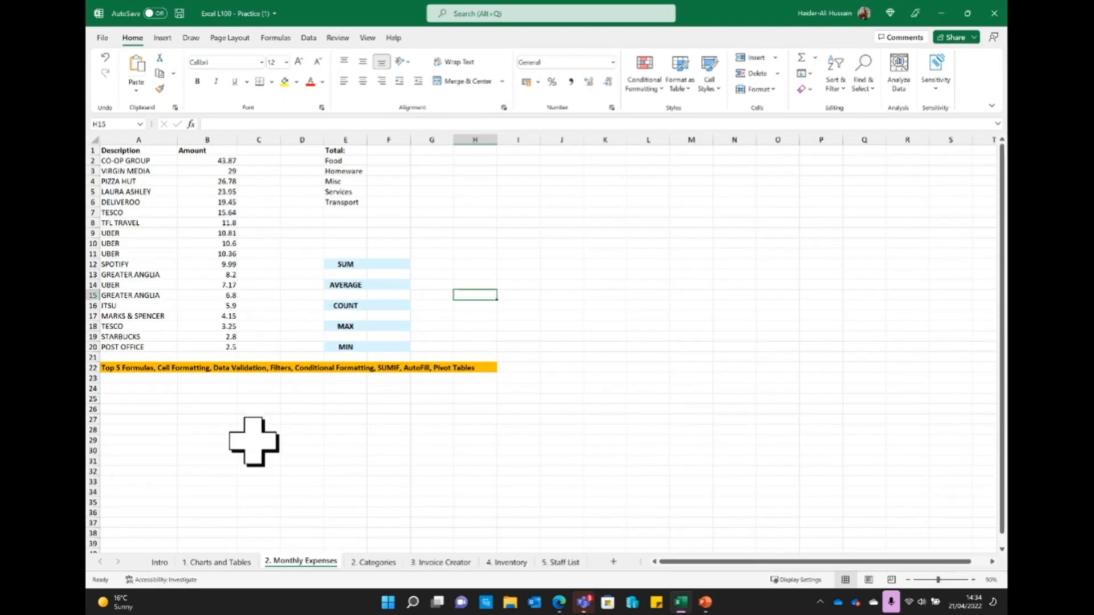
{"action": "left_click_drag", "start_coordinate": [110, 152], "coordinate": [197, 348]}
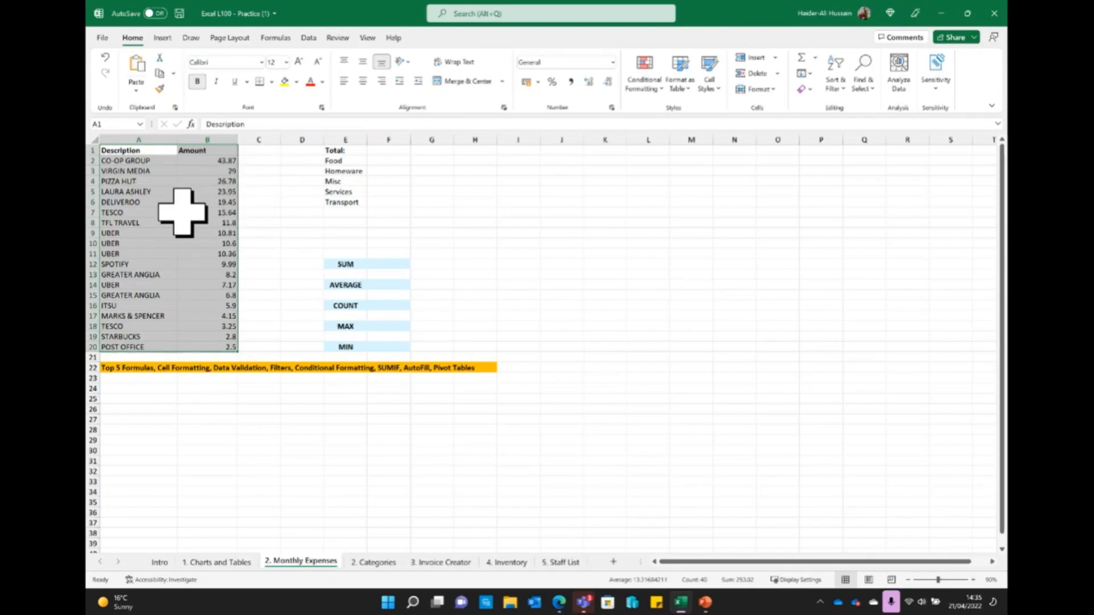
{"action": "left_click", "coordinate": [263, 202]}
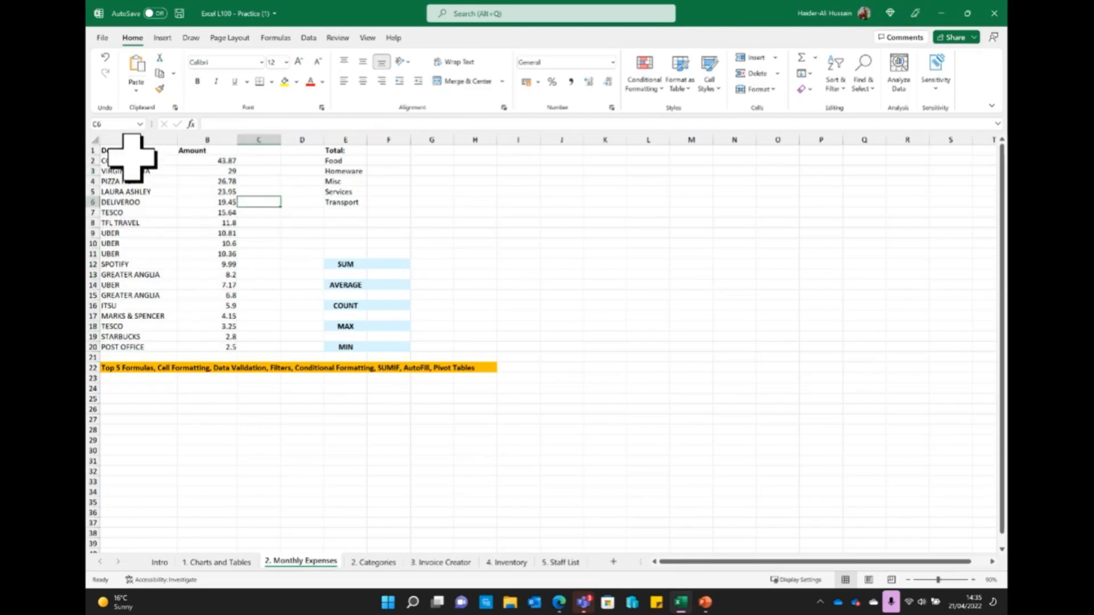
{"action": "left_click_drag", "start_coordinate": [130, 152], "coordinate": [191, 344]}
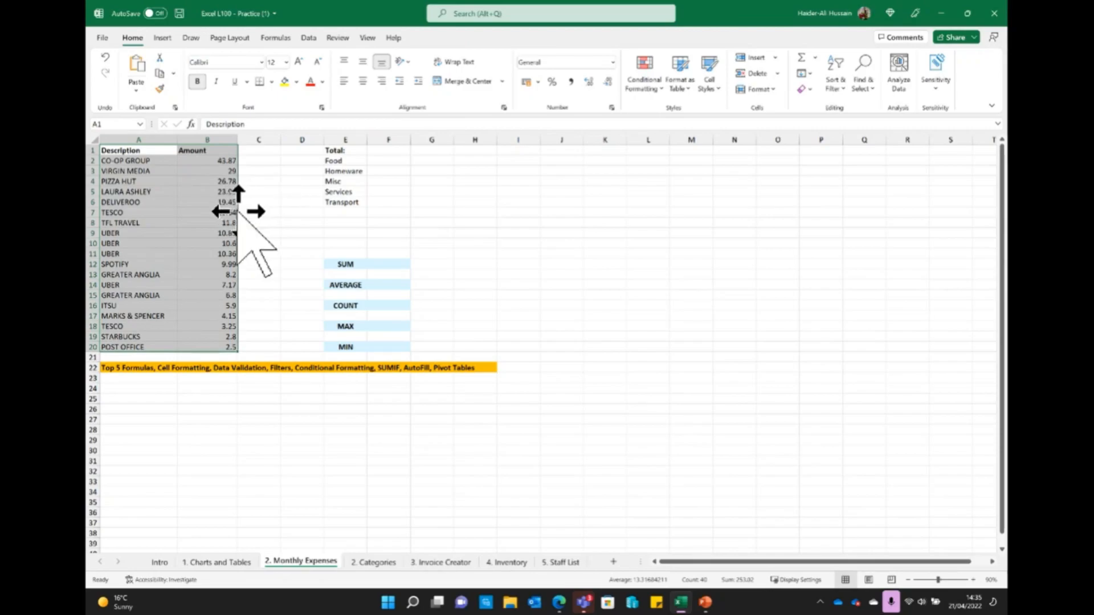
{"action": "left_click_drag", "start_coordinate": [239, 211], "coordinate": [258, 212]}
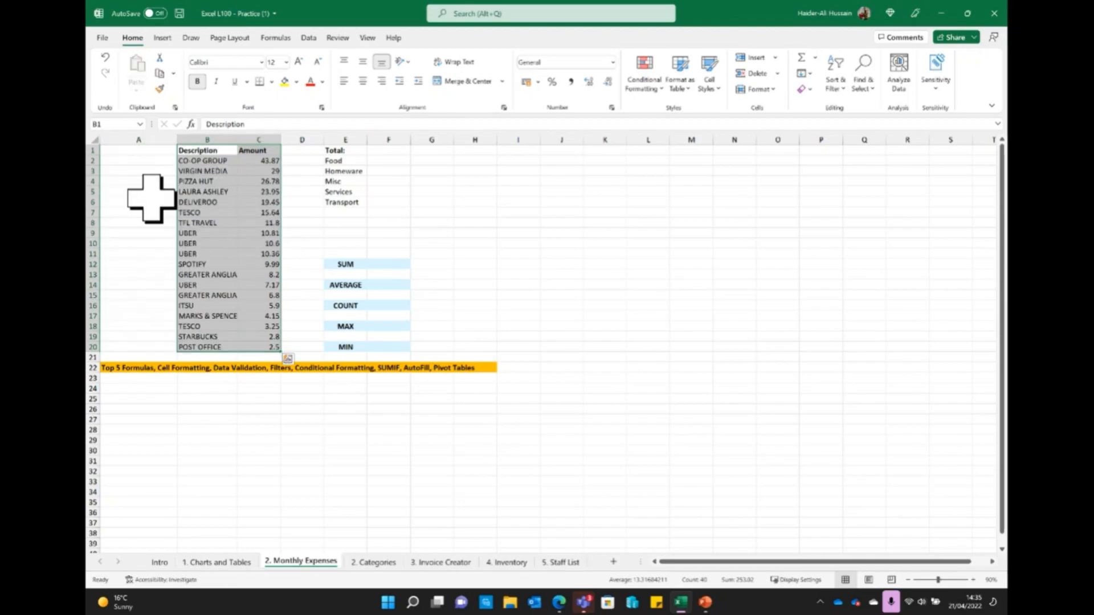
{"action": "left_click", "coordinate": [149, 194]}
{"action": "left_click", "coordinate": [140, 150]}
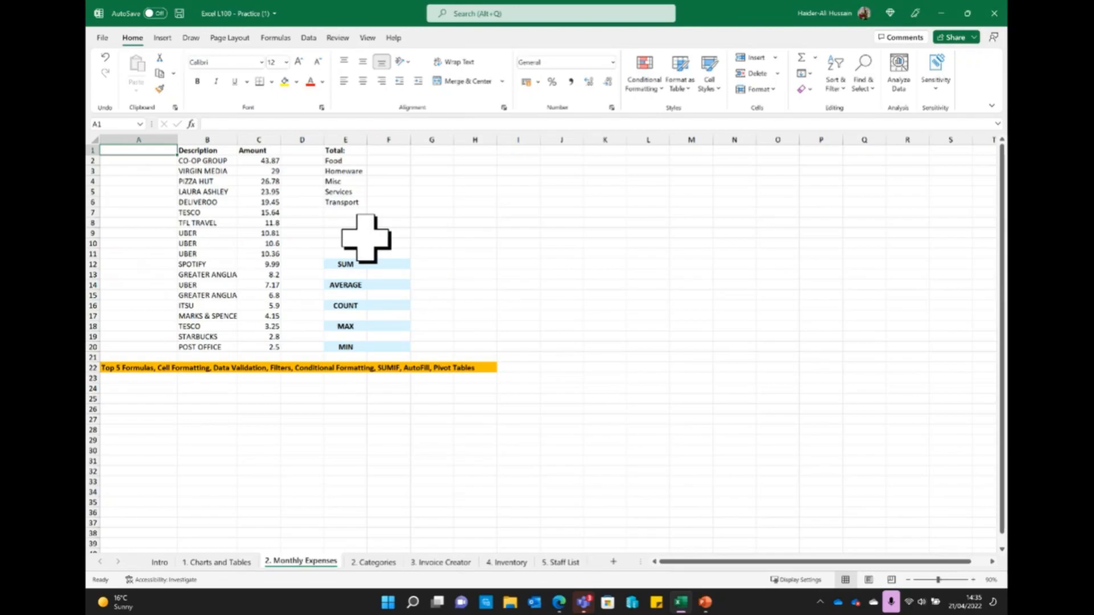
{"action": "left_click", "coordinate": [474, 284]}
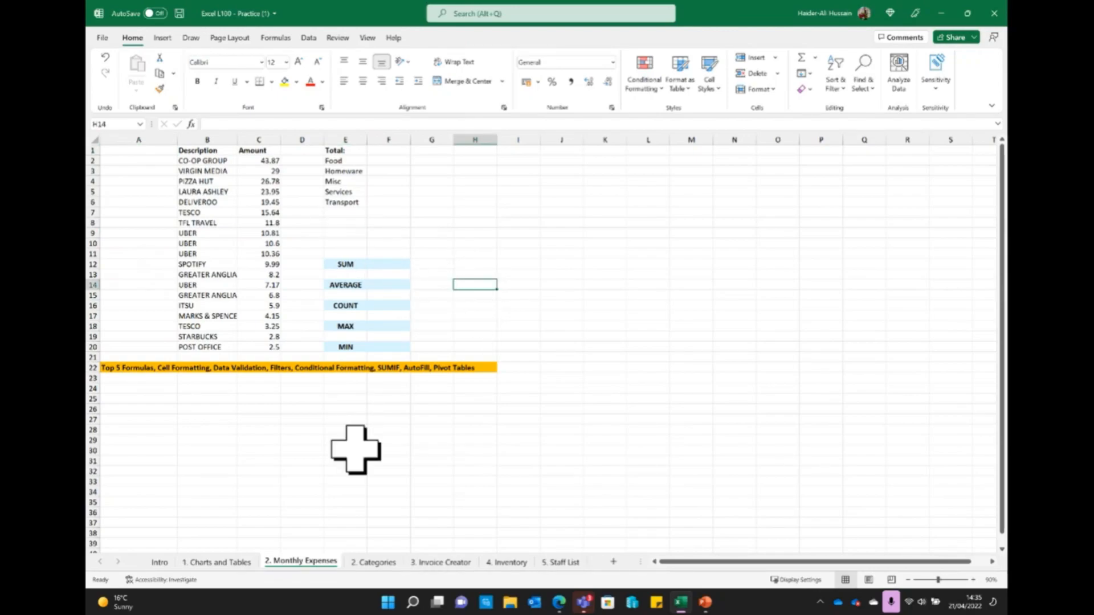
Review the topic list in row 22 and the function labels in E12:E20 of the expenses sheet
{"action": "left_click_drag", "start_coordinate": [109, 368], "coordinate": [467, 371]}
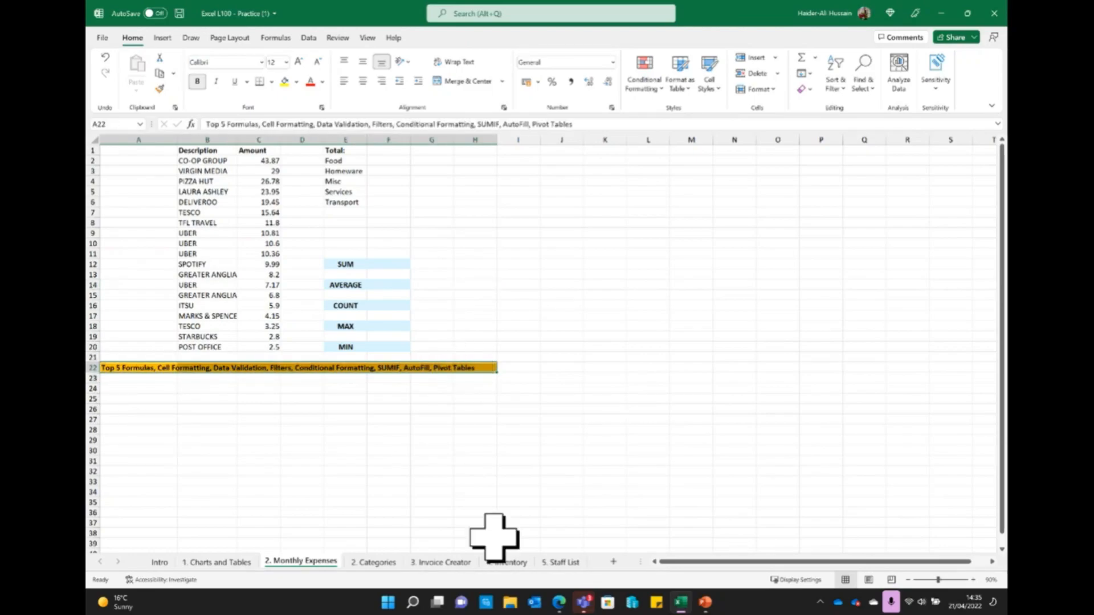
{"action": "left_click", "coordinate": [344, 389]}
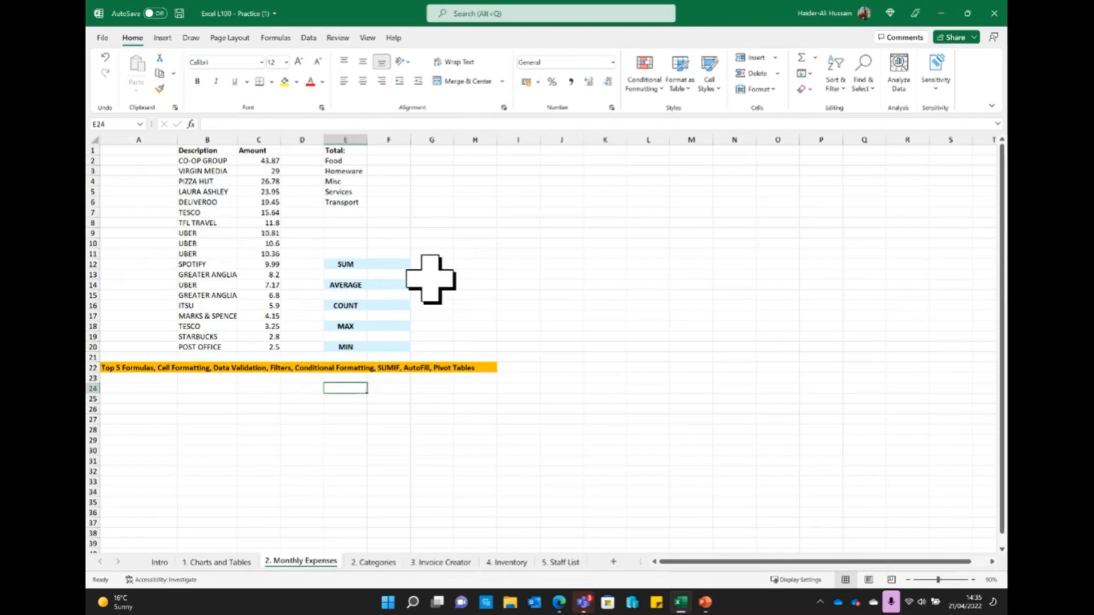
{"action": "left_click_drag", "start_coordinate": [342, 264], "coordinate": [346, 347]}
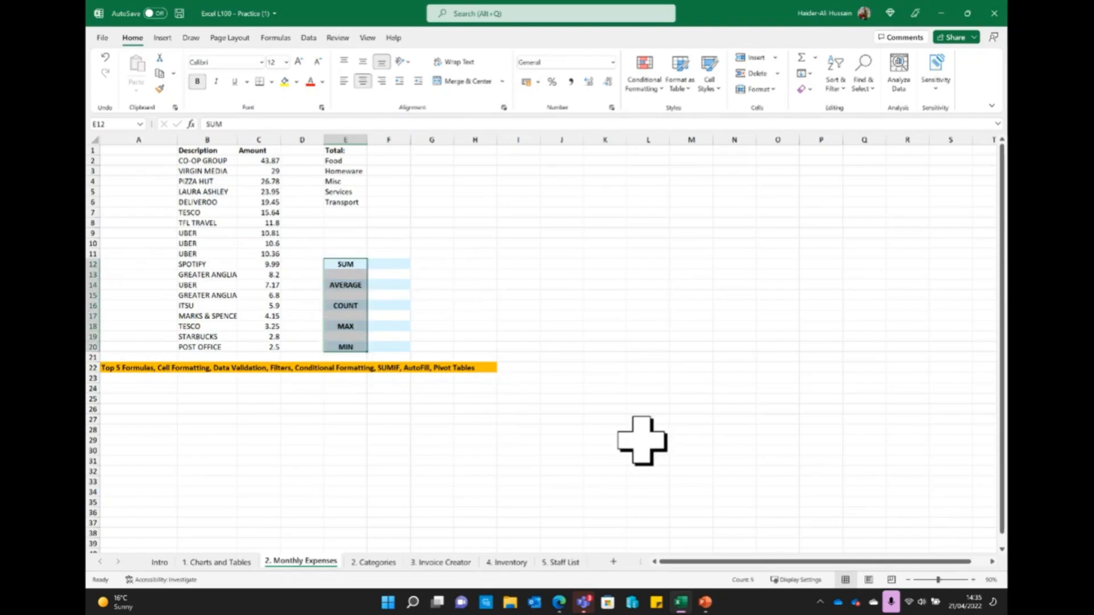
{"action": "left_click", "coordinate": [401, 265]}
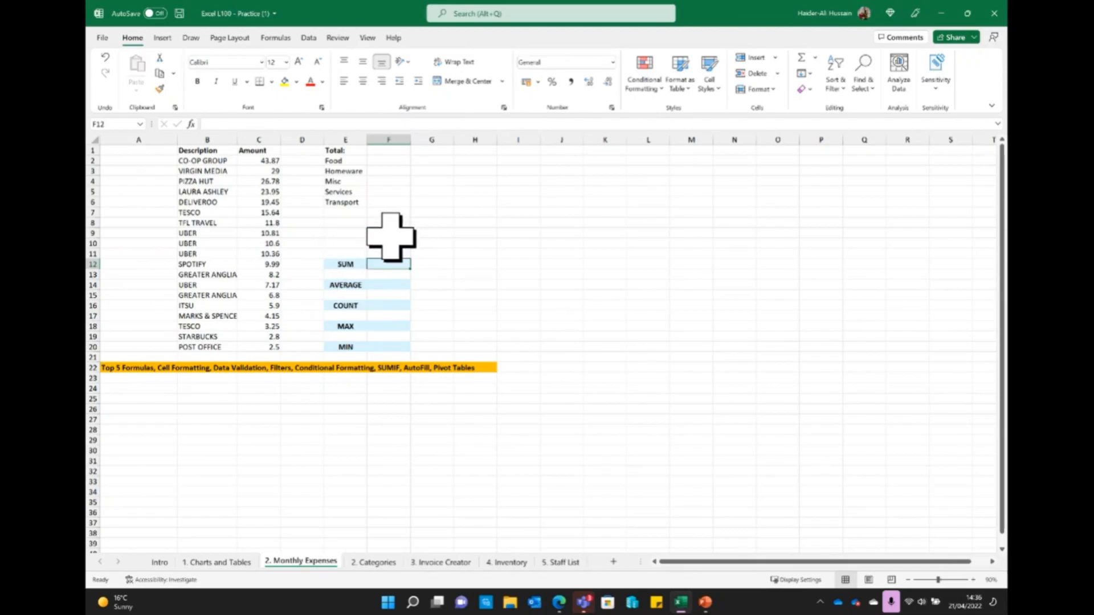
{"action": "left_click", "coordinate": [334, 308]}
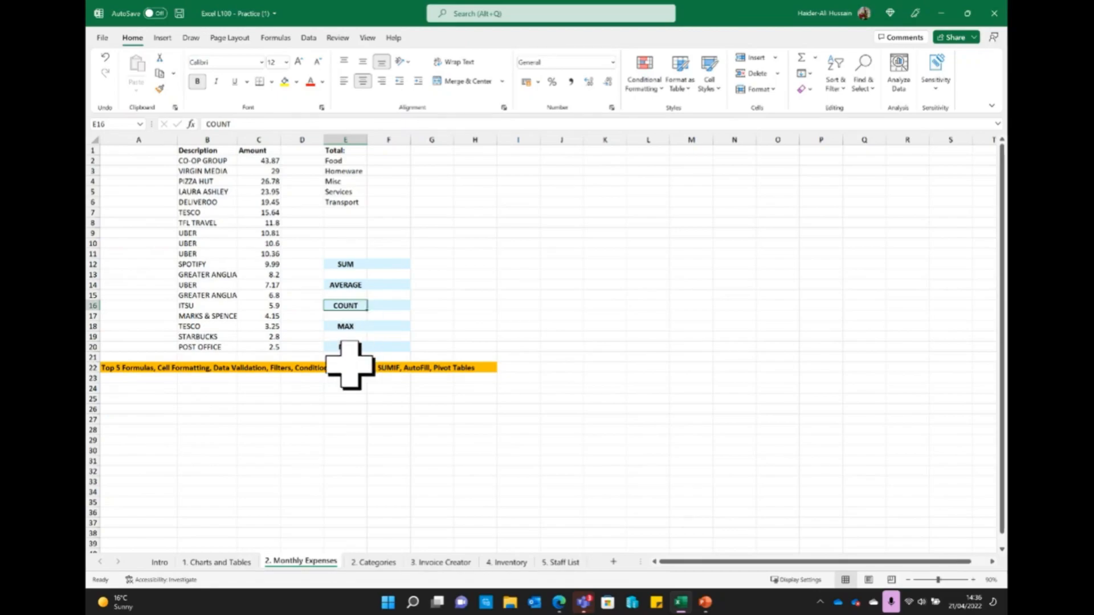
Browse the Insert Function list for the SUM result cell F12, showing the All category, and close it without inserting a function
{"action": "left_click", "coordinate": [386, 265]}
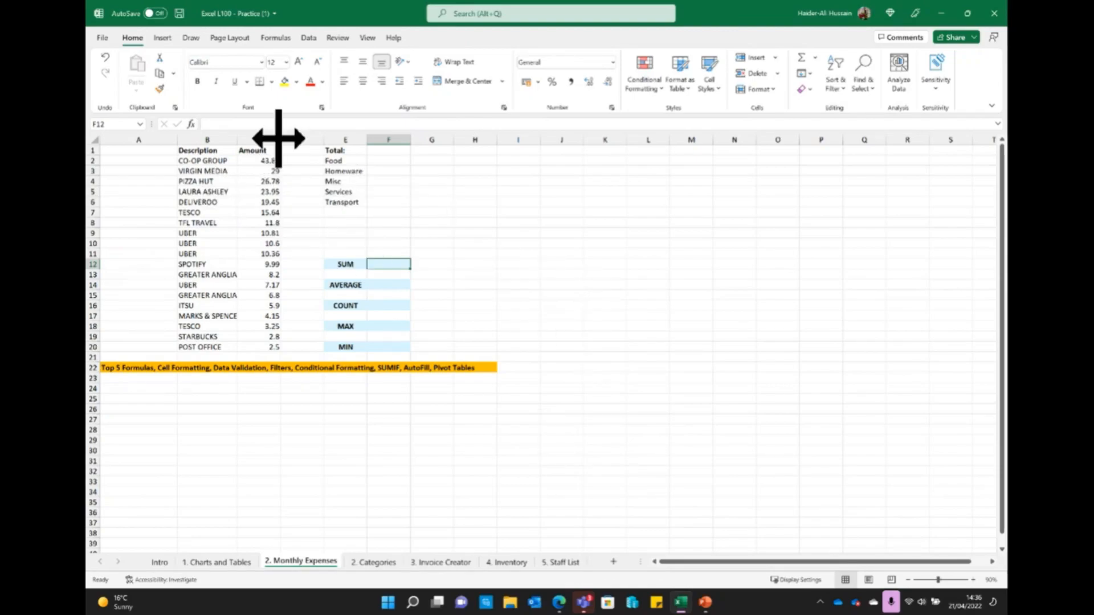
{"action": "left_click", "coordinate": [190, 124]}
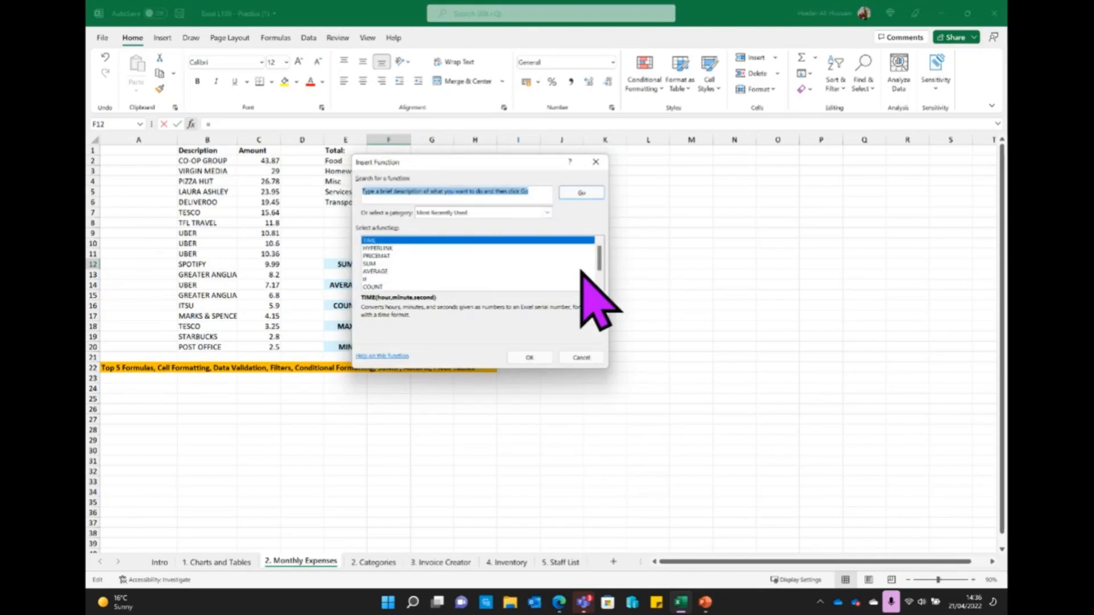
{"action": "scroll", "coordinate": [600, 268], "scroll_direction": "down", "scroll_amount": 1}
{"action": "scroll", "coordinate": [599, 279], "scroll_direction": "up", "scroll_amount": 1}
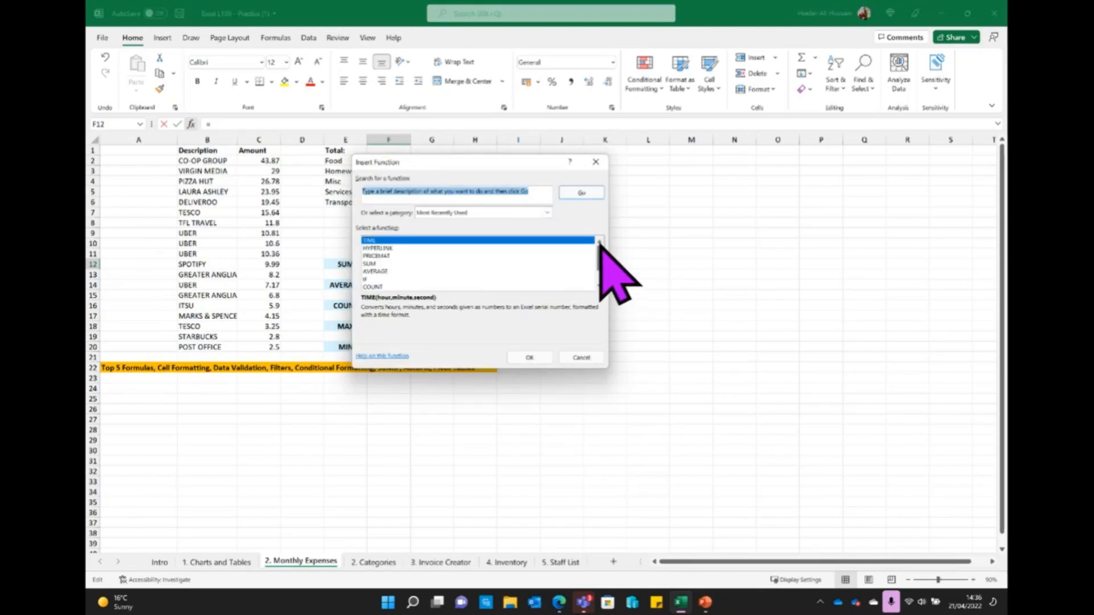
{"action": "left_click", "coordinate": [475, 212]}
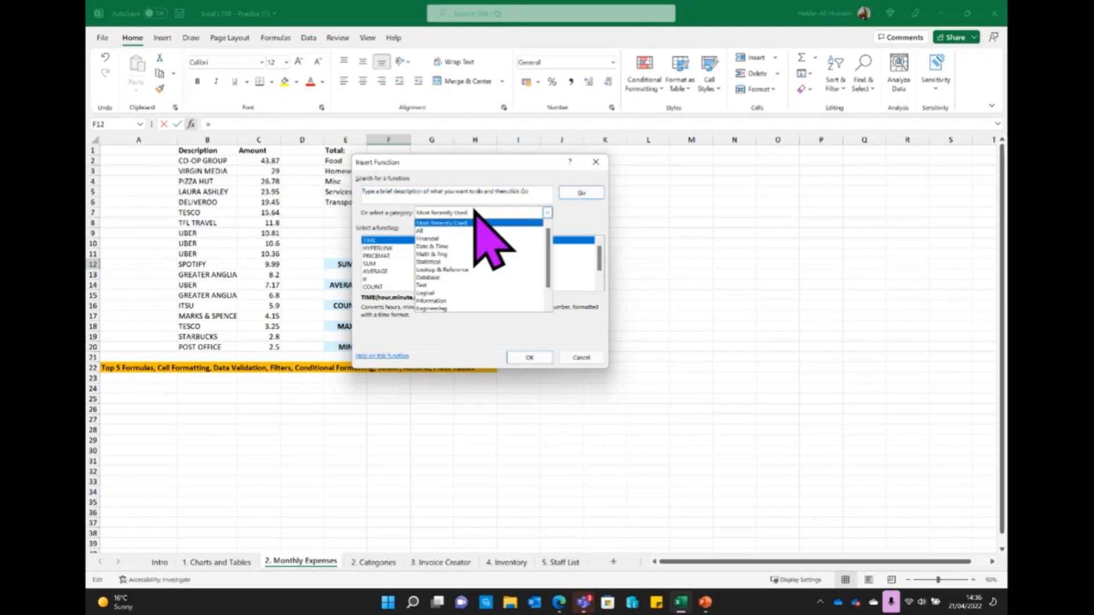
{"action": "left_click", "coordinate": [471, 226]}
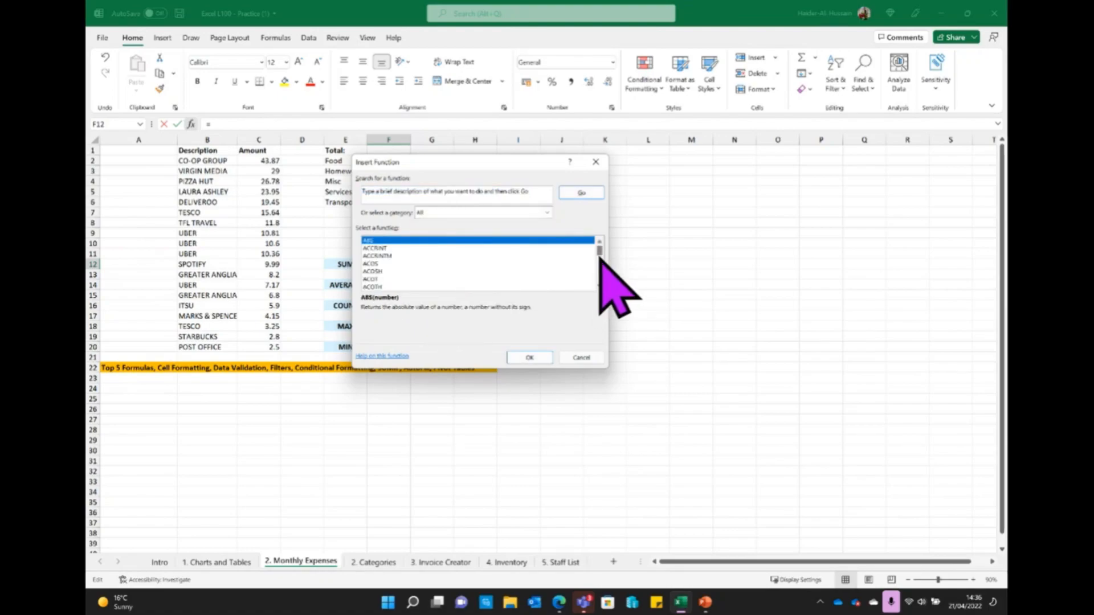
{"action": "scroll", "coordinate": [601, 276], "scroll_direction": "down", "scroll_amount": 10}
{"action": "scroll", "coordinate": [601, 285], "scroll_direction": "up", "scroll_amount": 10}
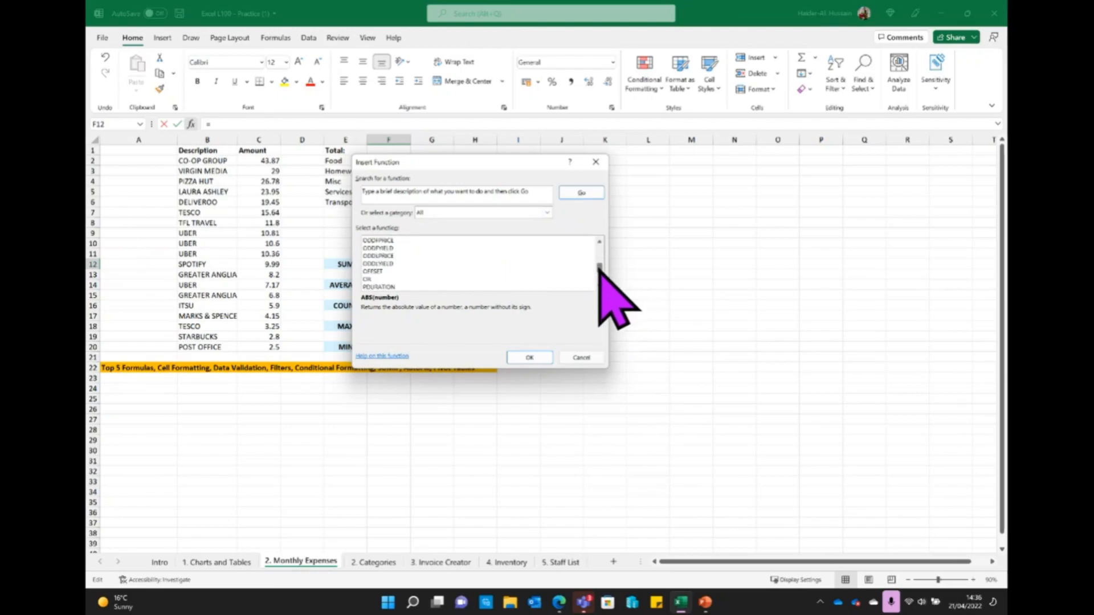
{"action": "left_click", "coordinate": [595, 162]}
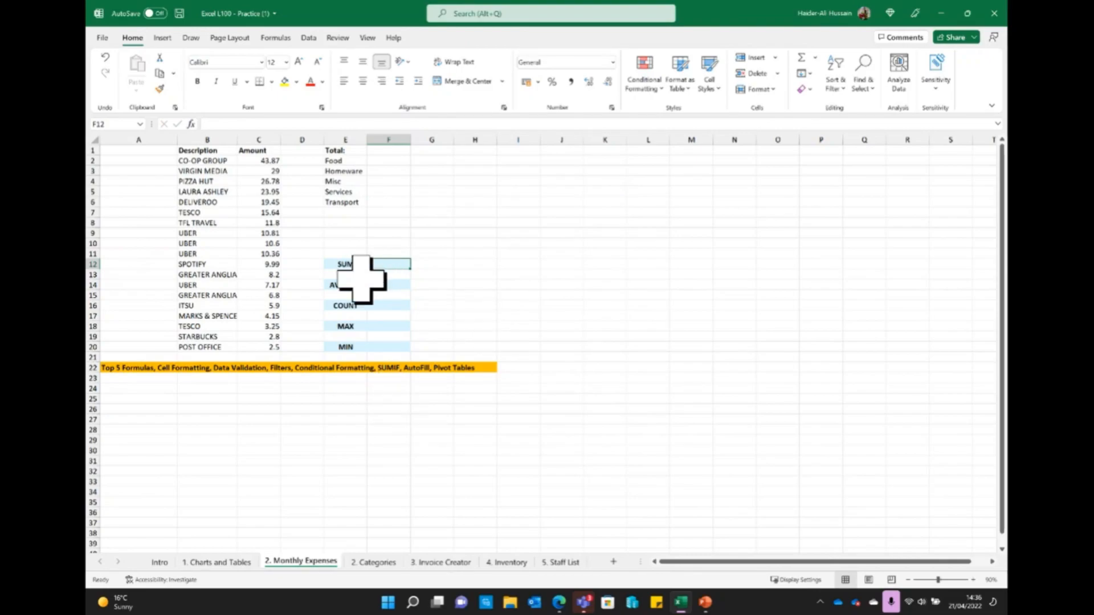
Move the highlighted topic list from A22:H22 to K18:R18 on the expenses sheet
{"action": "left_click_drag", "start_coordinate": [128, 372], "coordinate": [489, 367]}
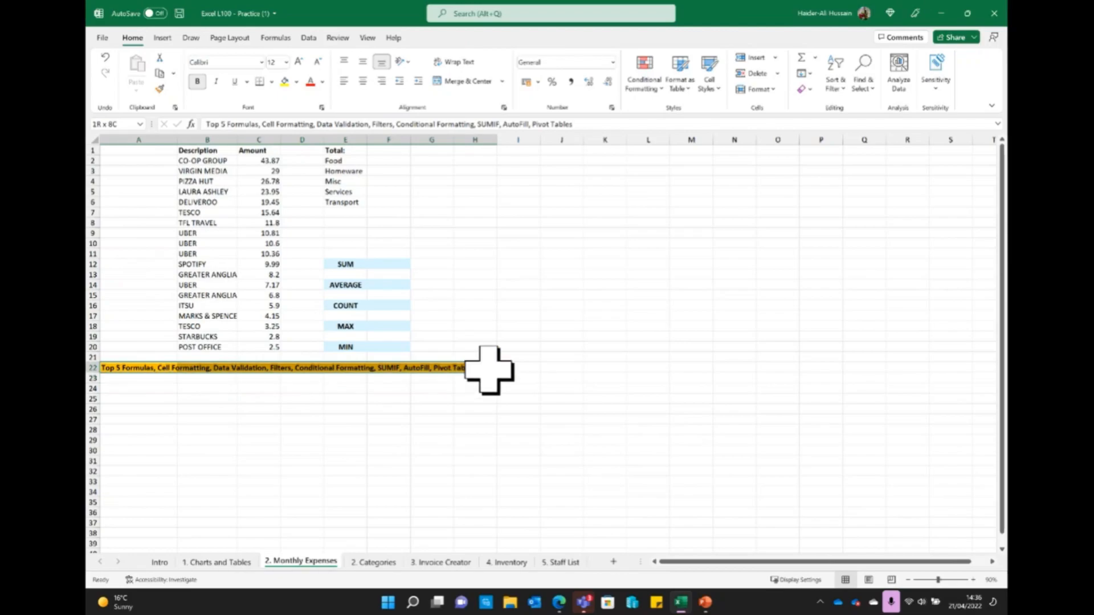
{"action": "left_click_drag", "start_coordinate": [408, 373], "coordinate": [837, 326]}
{"action": "left_click", "coordinate": [560, 439]}
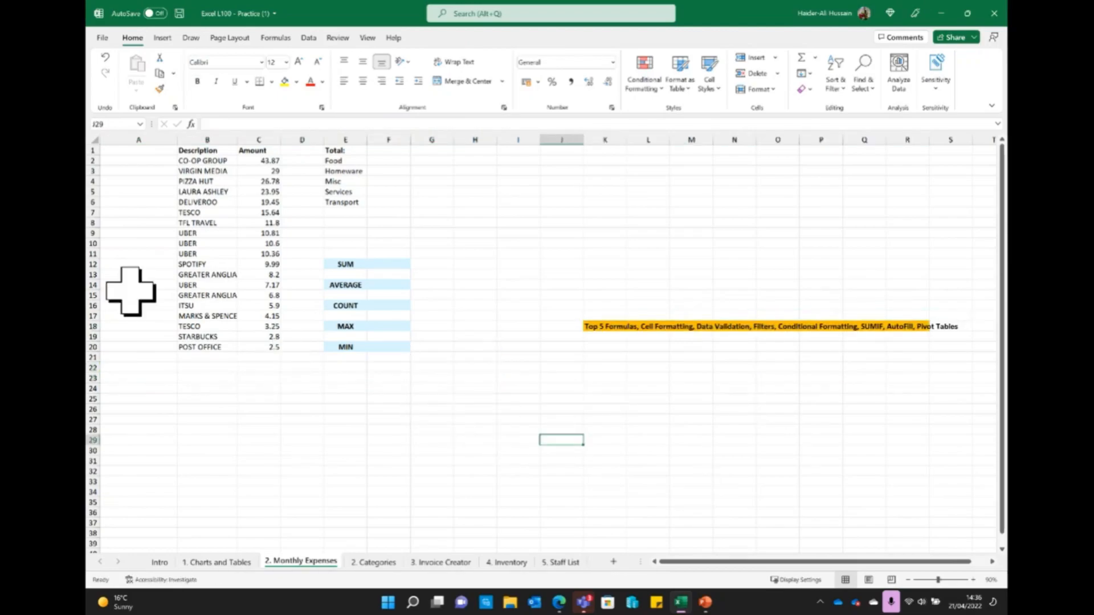
Enter the formula =SUM(C:C) in F12, the result cell for SUM, to total the whole Amount column
{"action": "left_click", "coordinate": [389, 263]}
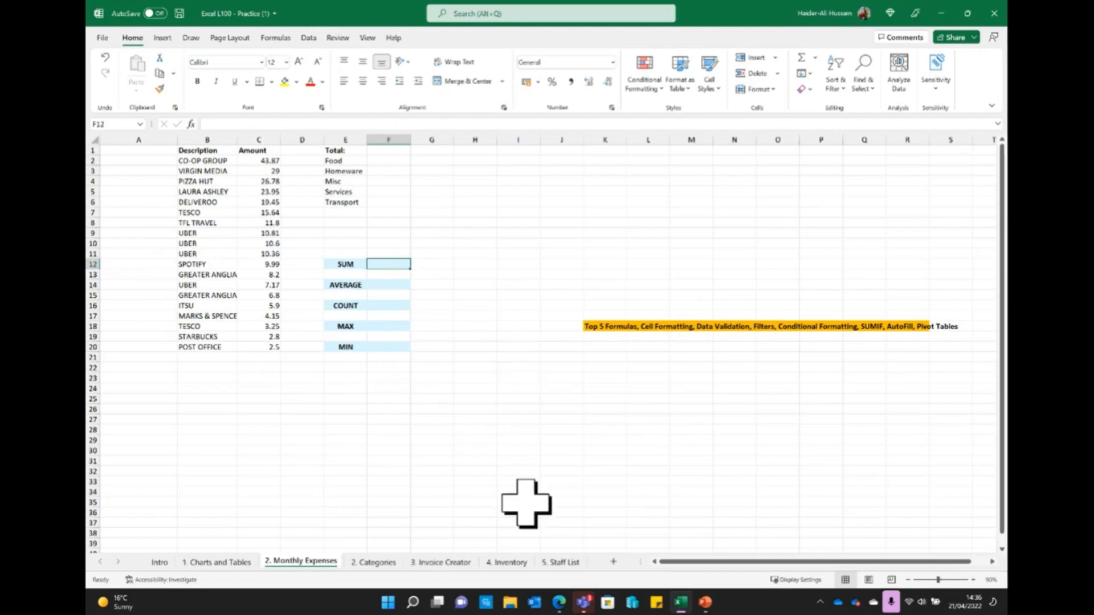
{"action": "type", "text": "="}
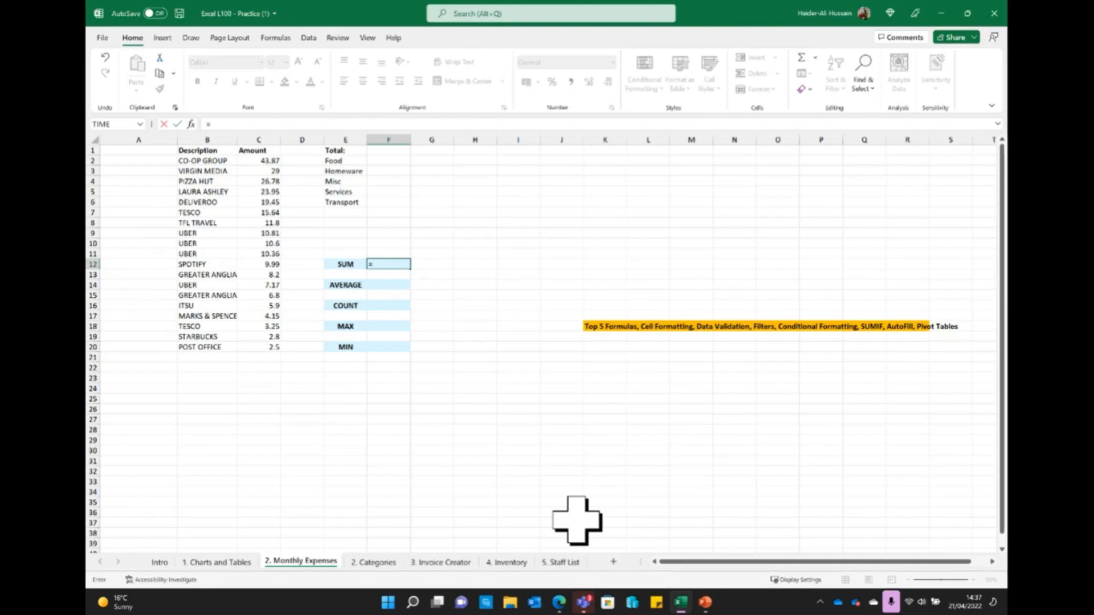
{"action": "type", "text": "sum"}
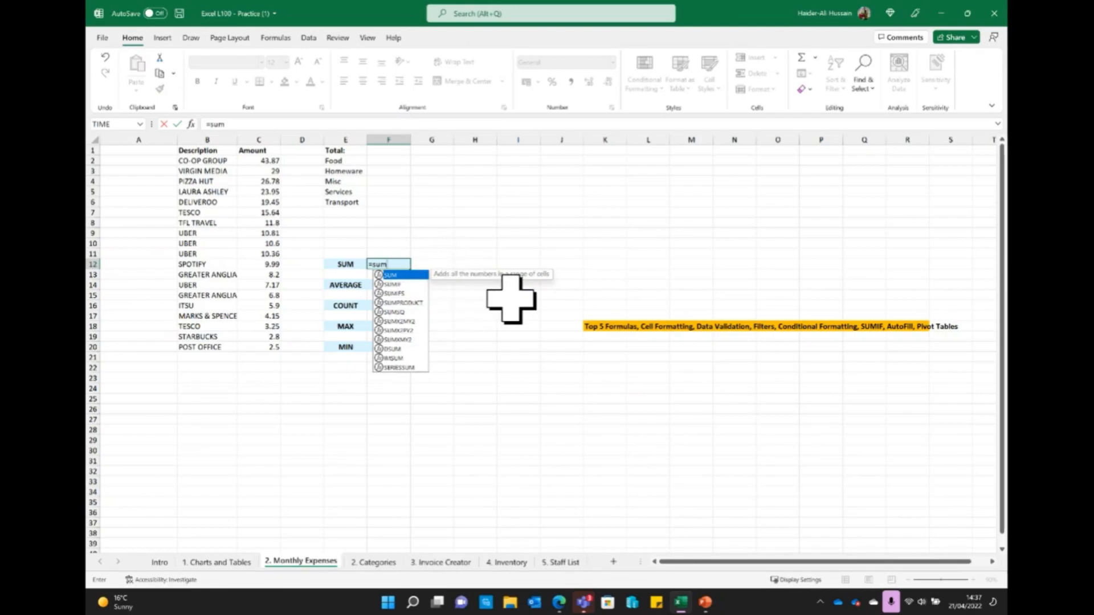
{"action": "double_click", "coordinate": [393, 275]}
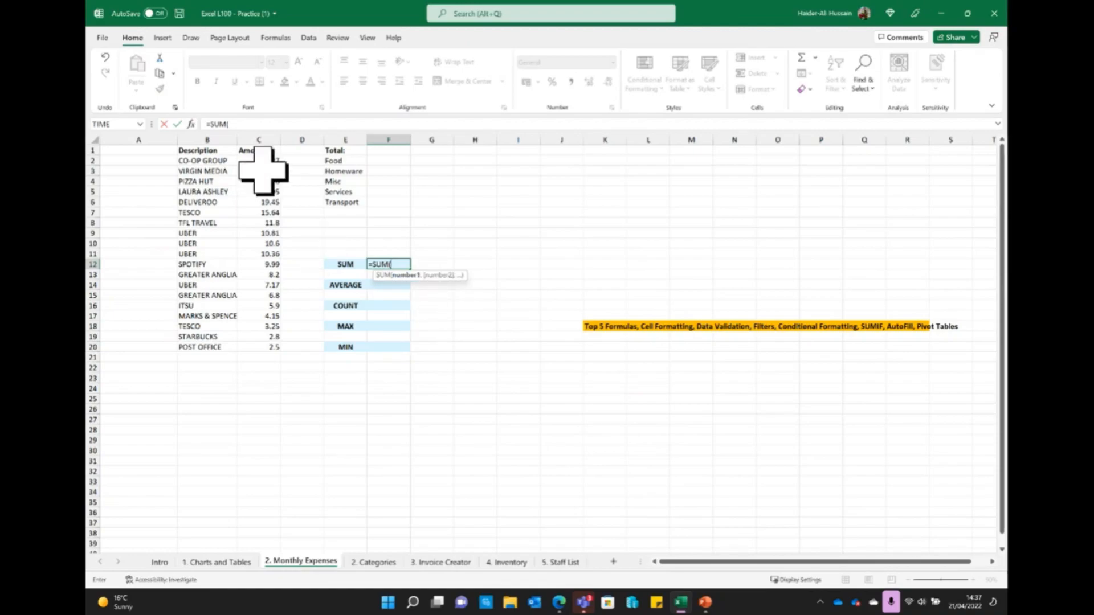
{"action": "left_click_drag", "start_coordinate": [264, 161], "coordinate": [255, 350]}
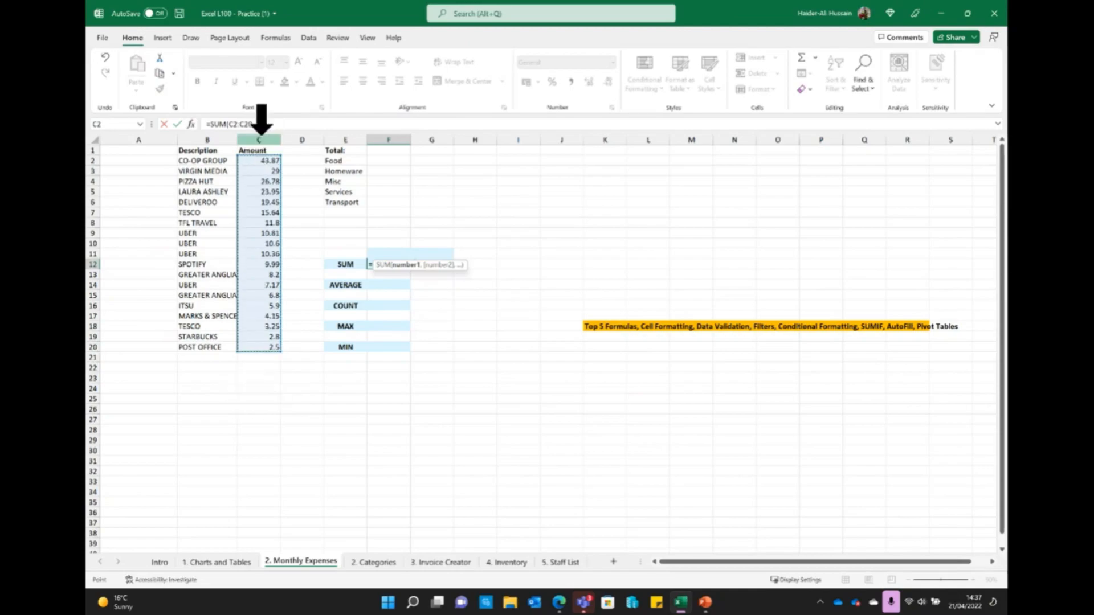
{"action": "left_click", "coordinate": [260, 139]}
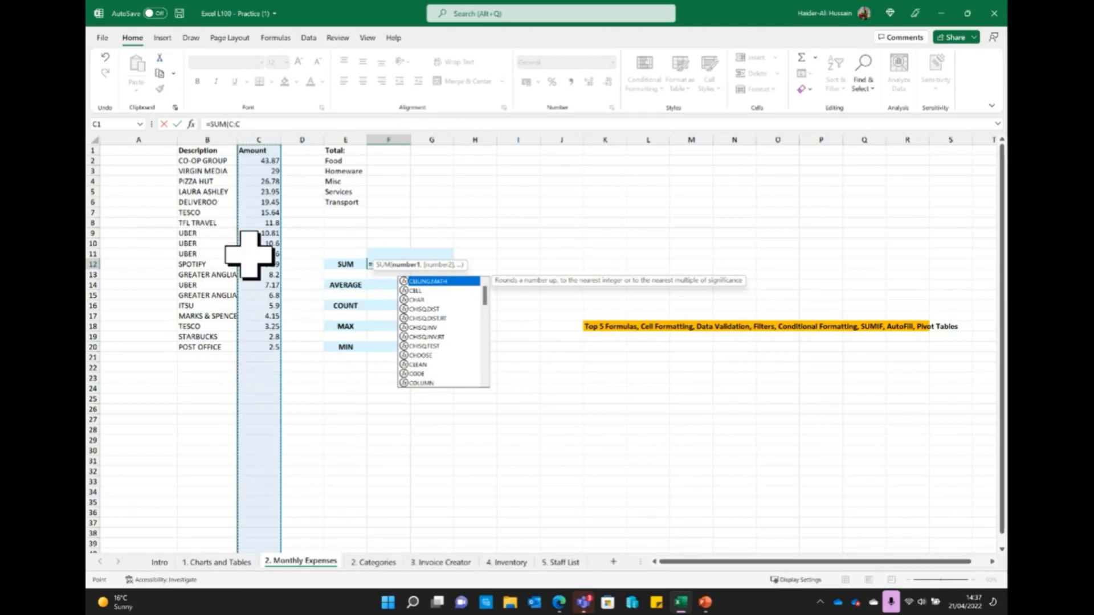
{"action": "left_click_drag", "start_coordinate": [261, 162], "coordinate": [245, 364]}
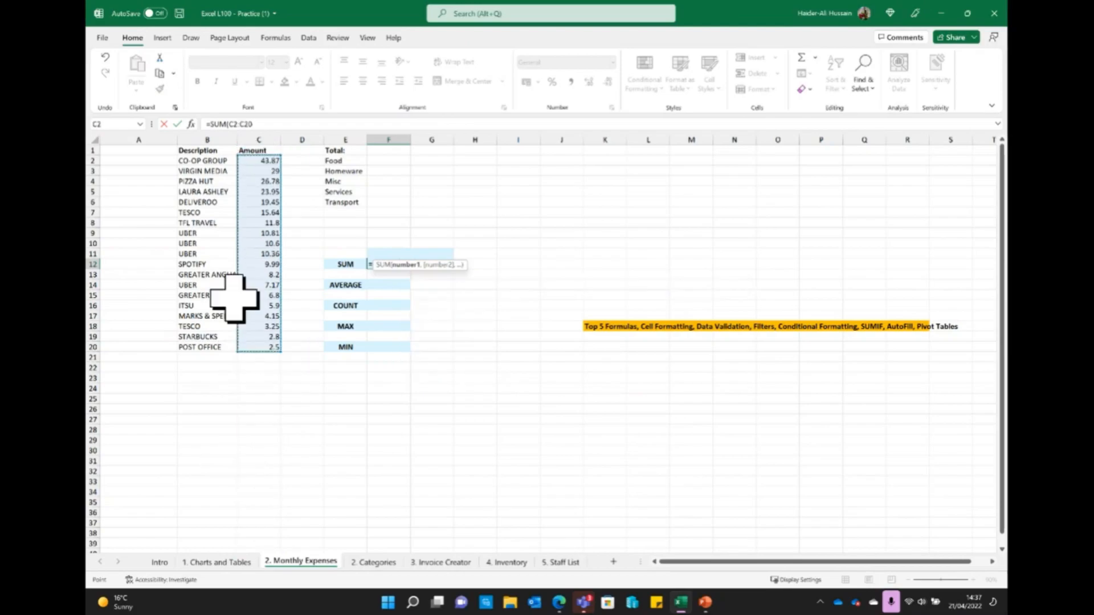
{"action": "left_click", "coordinate": [251, 140]}
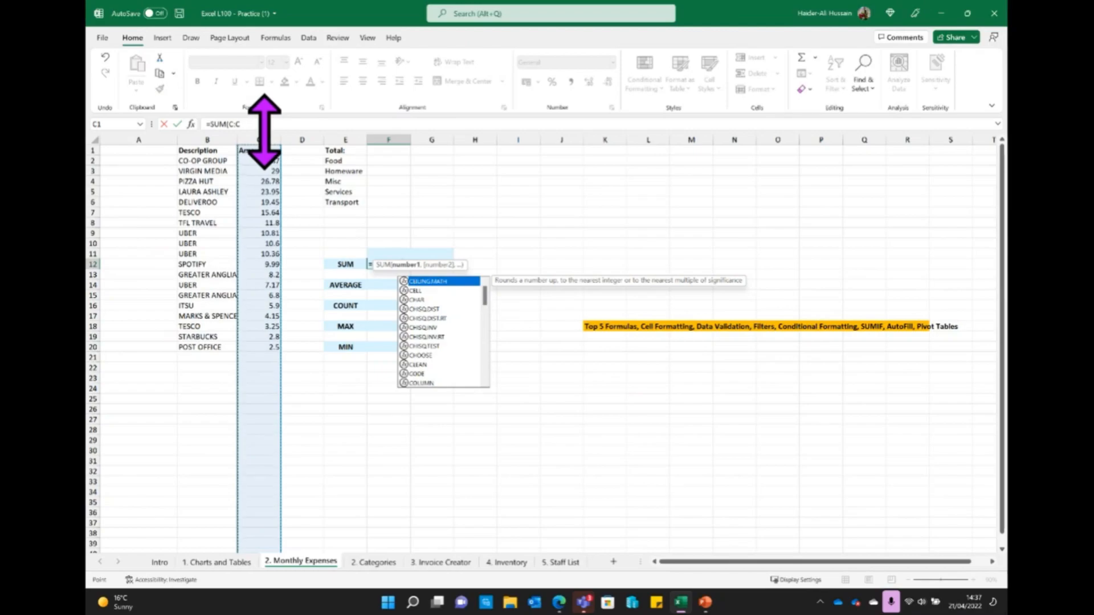
{"action": "type", "text": ")"}
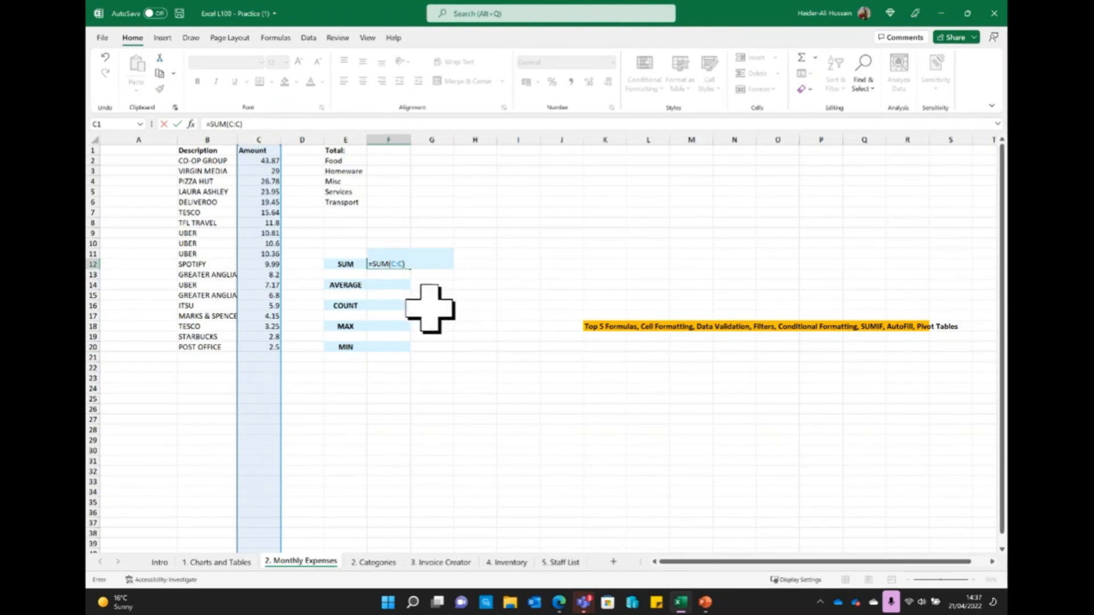
{"action": "key", "text": "Return"}
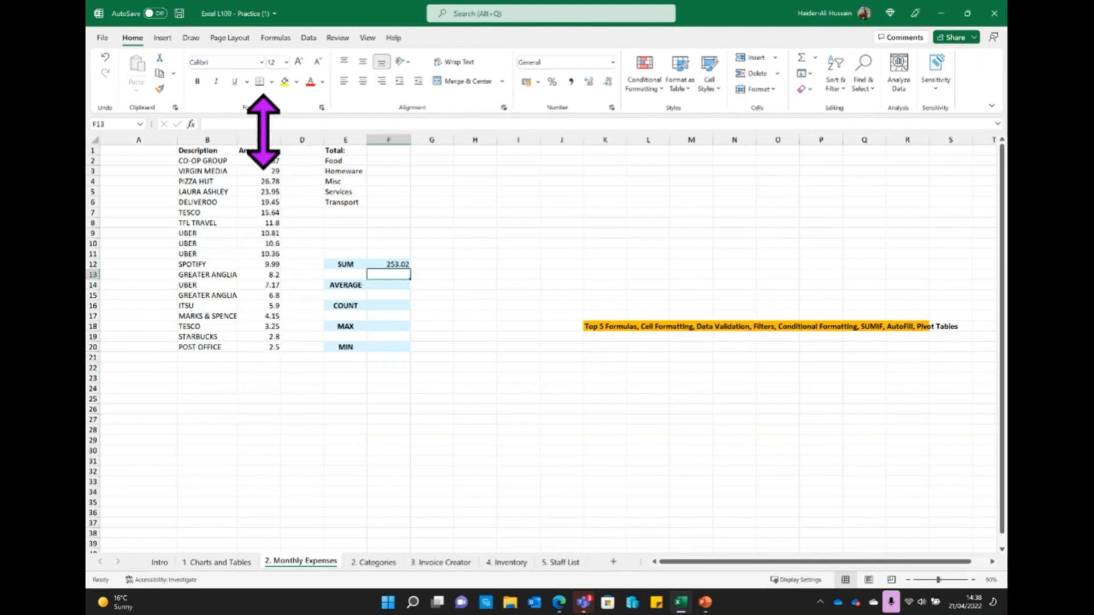
Add the amounts 56 in C21 and 45 in C22, and check the SUM result in F12 against the Amount data
{"action": "left_click_drag", "start_coordinate": [254, 152], "coordinate": [254, 339]}
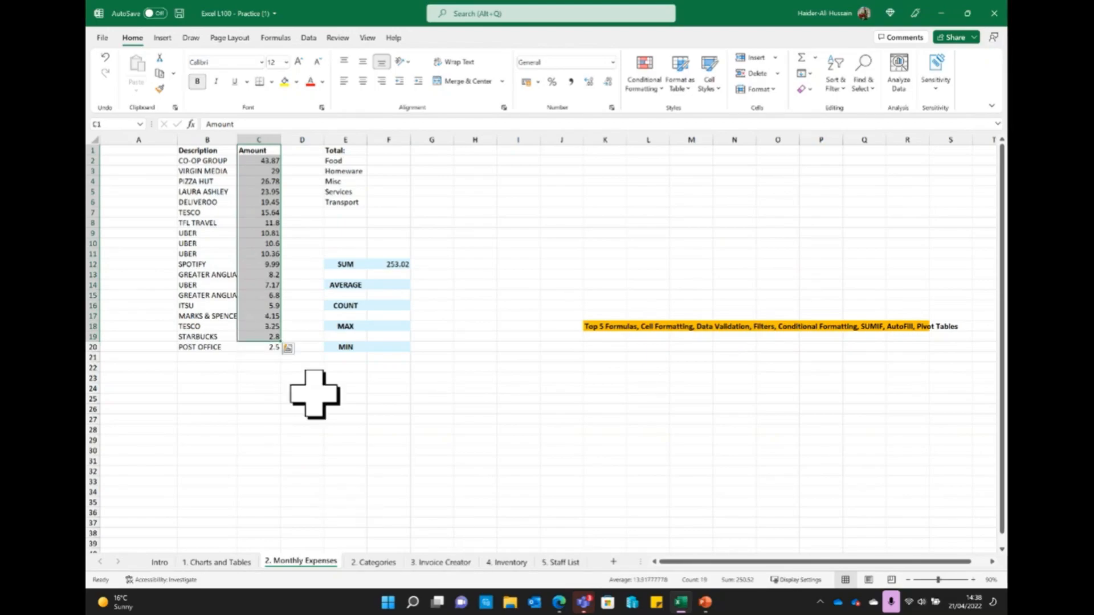
{"action": "left_click", "coordinate": [263, 357]}
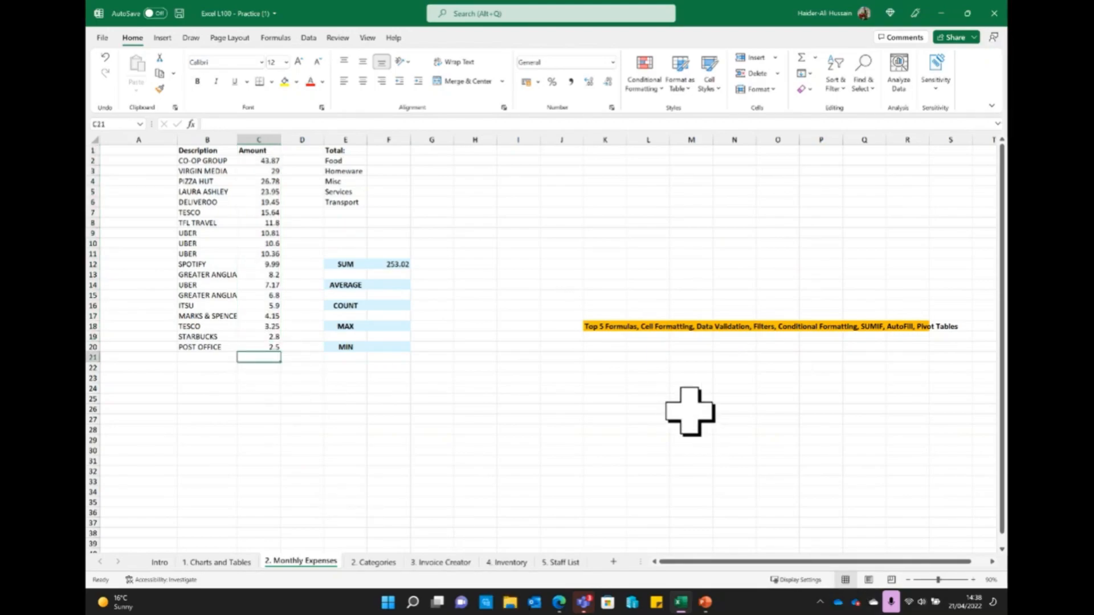
{"action": "type", "text": "56"}
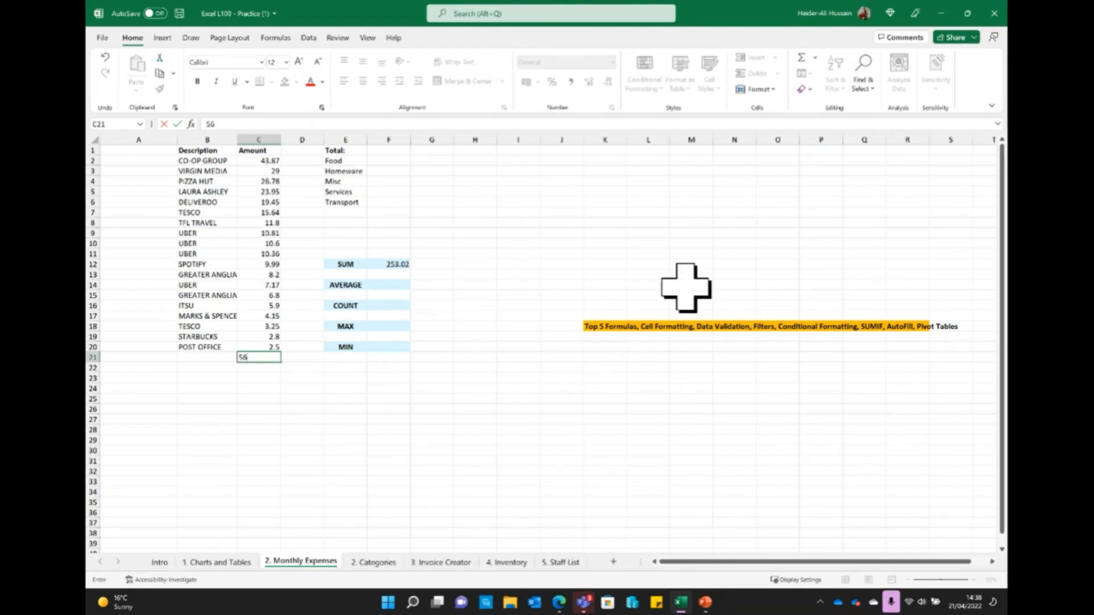
{"action": "key", "text": "Return"}
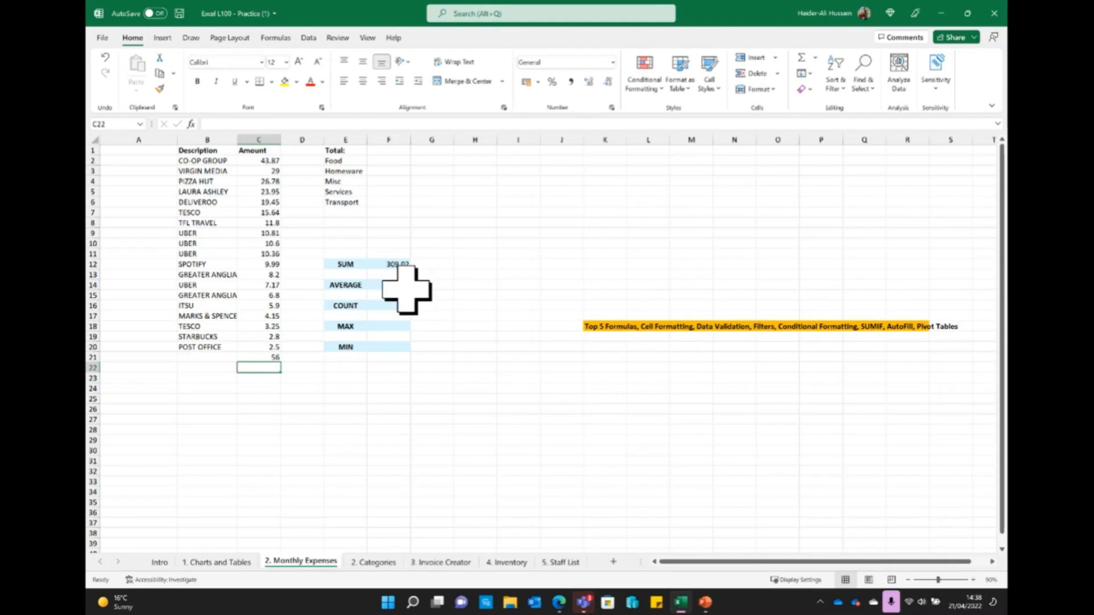
{"action": "type", "text": "45"}
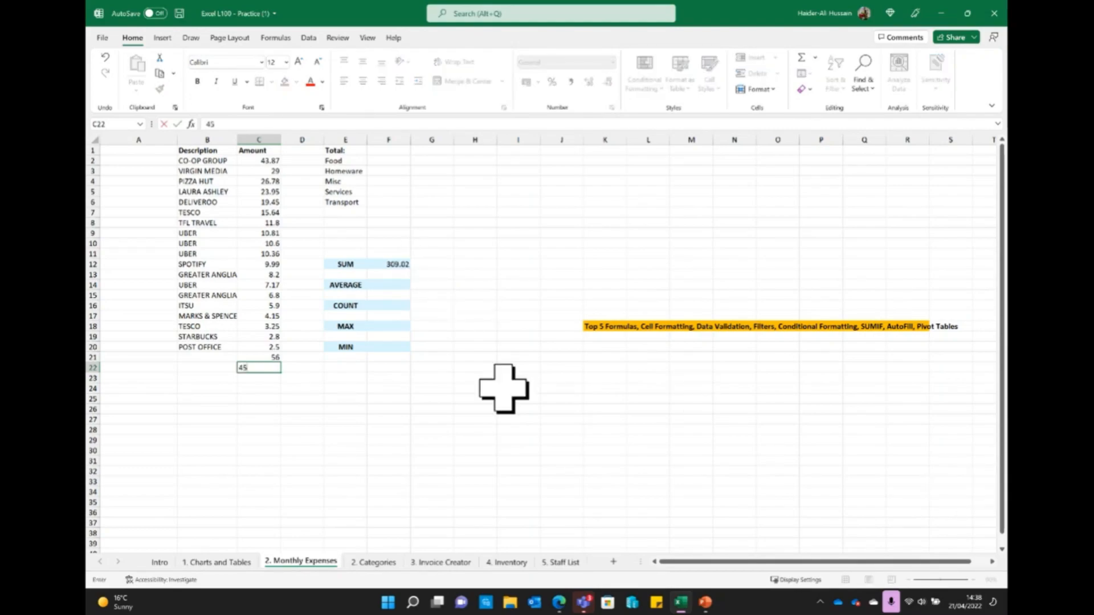
{"action": "left_click", "coordinate": [433, 379]}
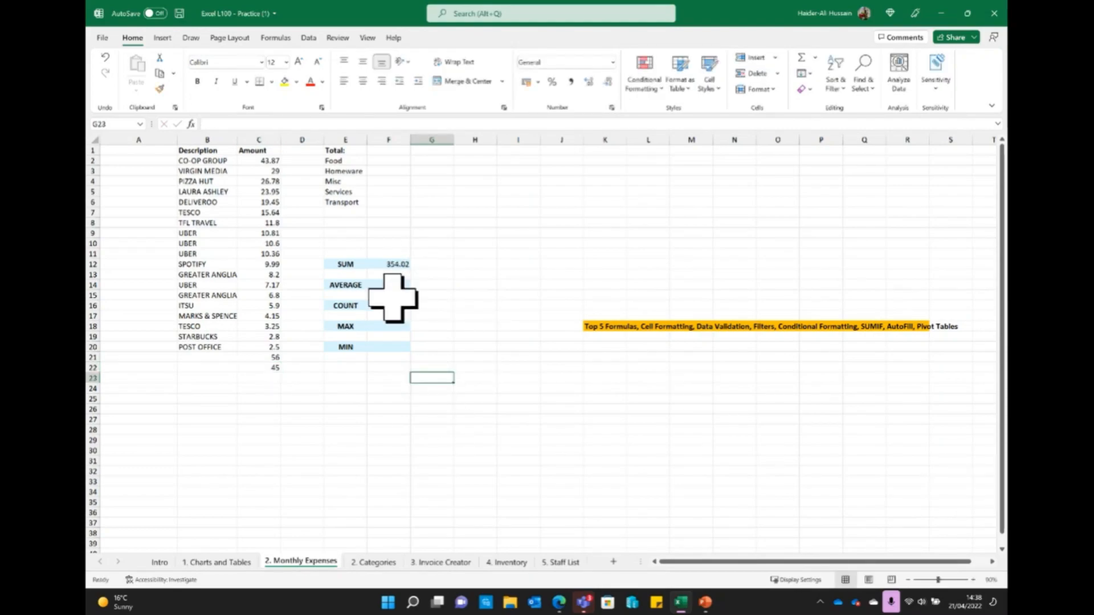
{"action": "left_click", "coordinate": [389, 264]}
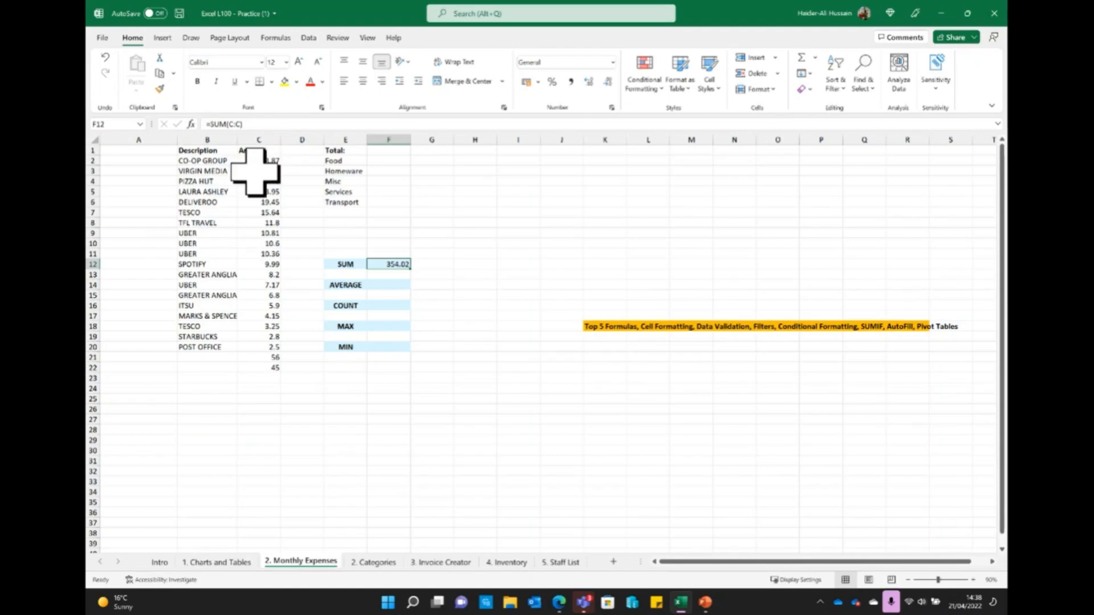
{"action": "left_click_drag", "start_coordinate": [255, 160], "coordinate": [260, 345]}
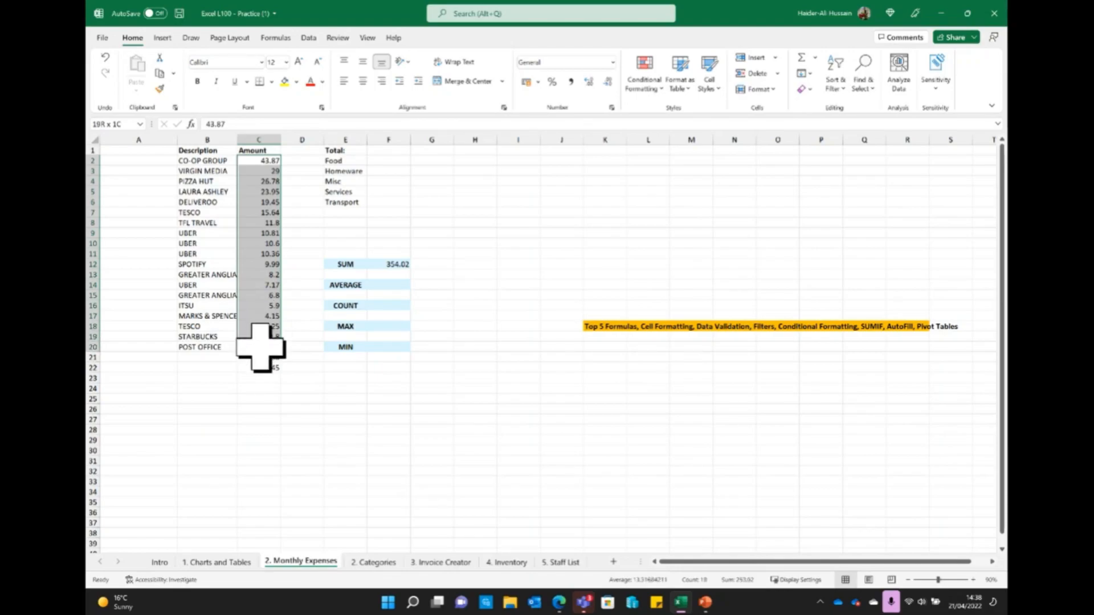
{"action": "left_click", "coordinate": [484, 442]}
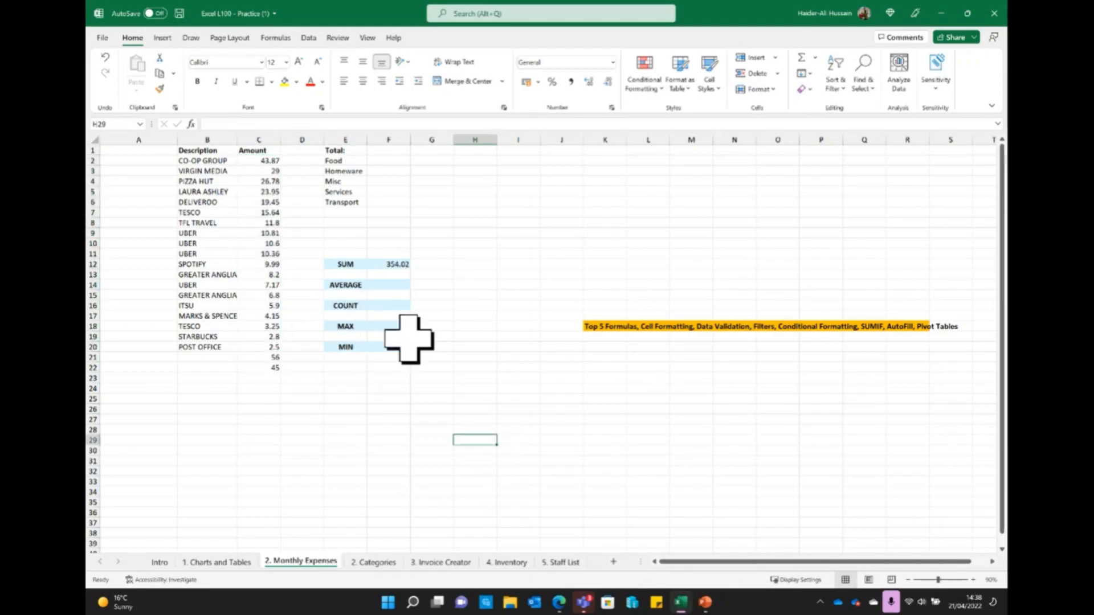
Enter the formula =AVERAGE(C:C) in F14, the result cell for AVERAGE, covering the whole Amount column
{"action": "left_click", "coordinate": [390, 283]}
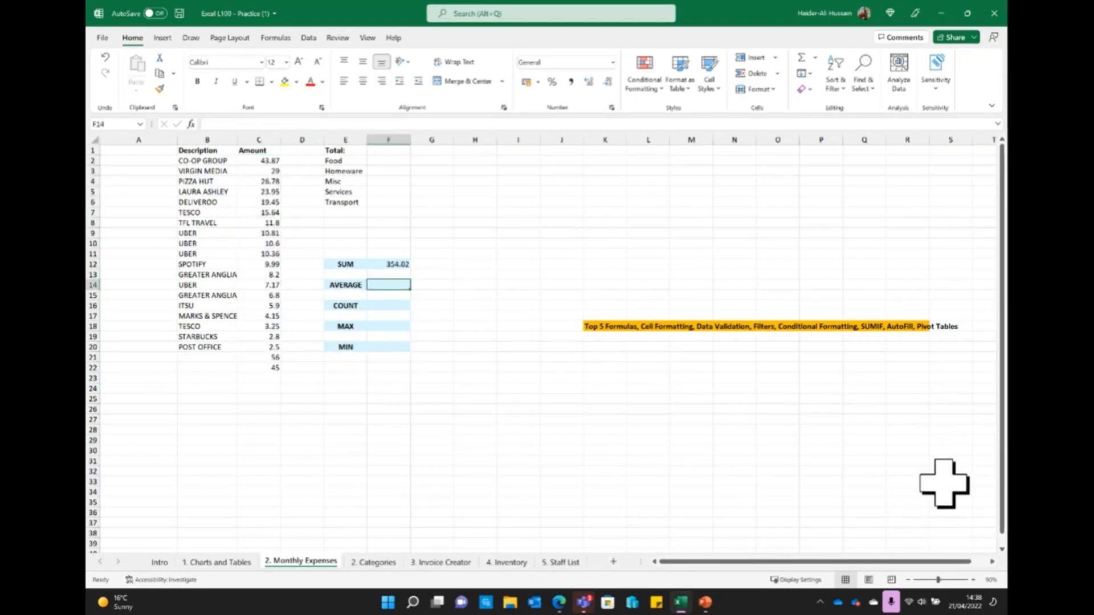
{"action": "type", "text": "="}
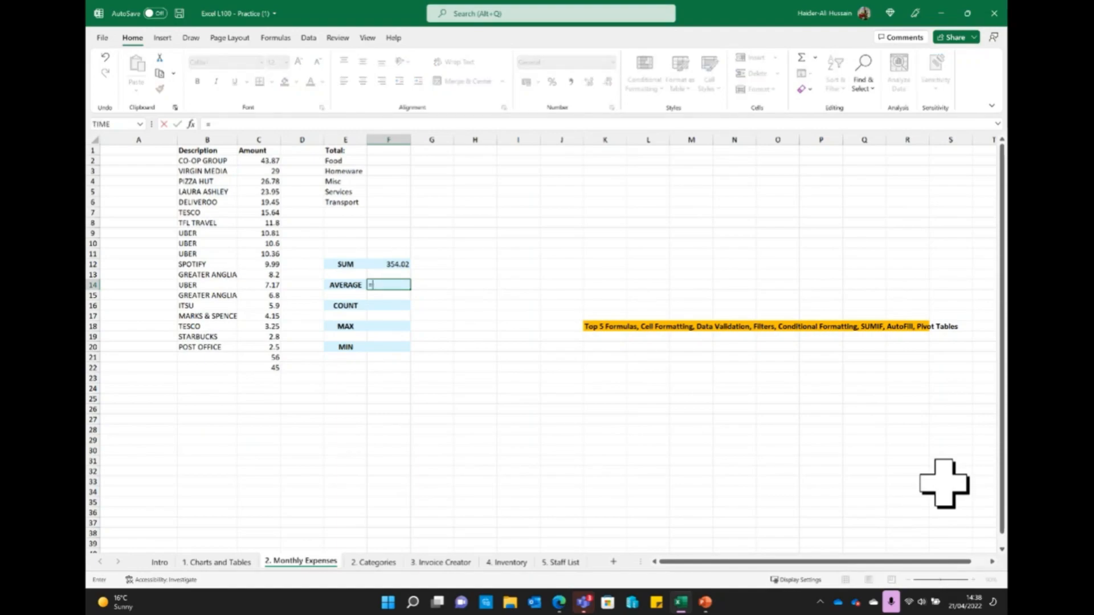
{"action": "type", "text": "average"}
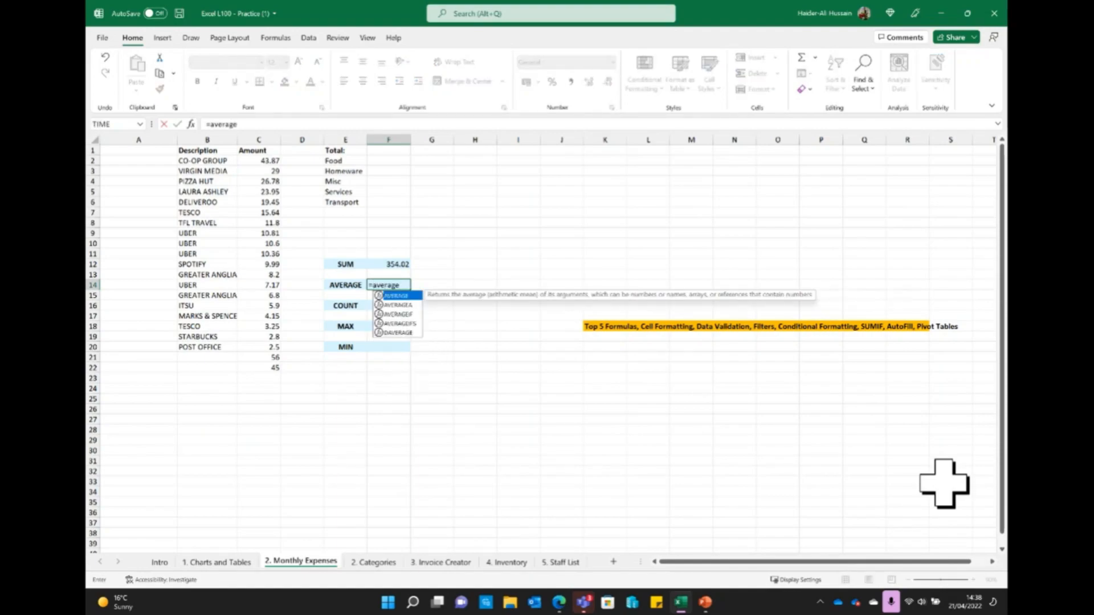
{"action": "type", "text": "("}
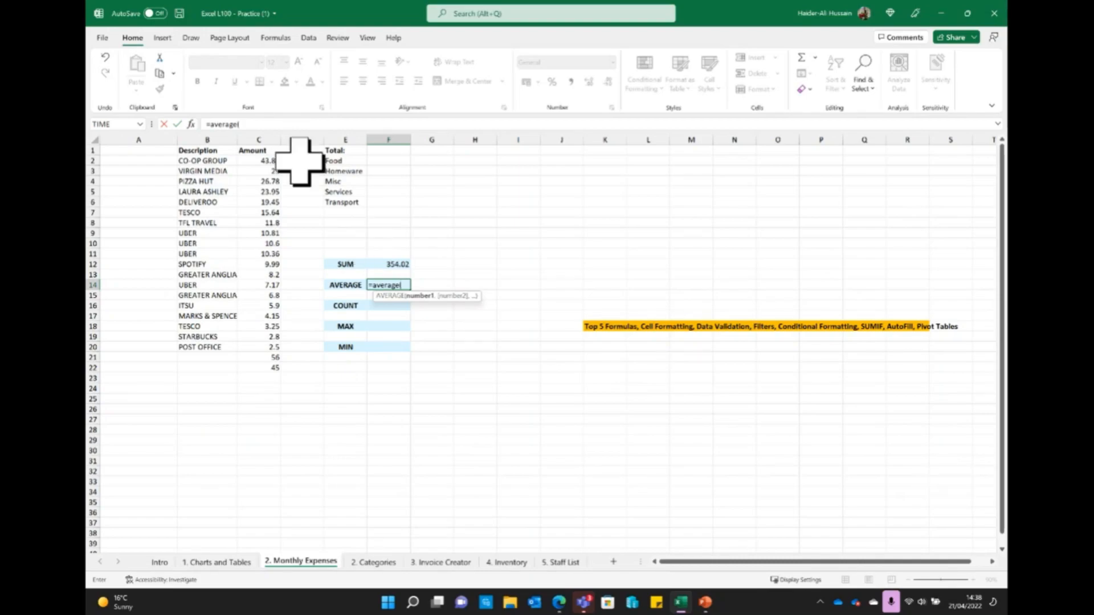
{"action": "left_click", "coordinate": [255, 137]}
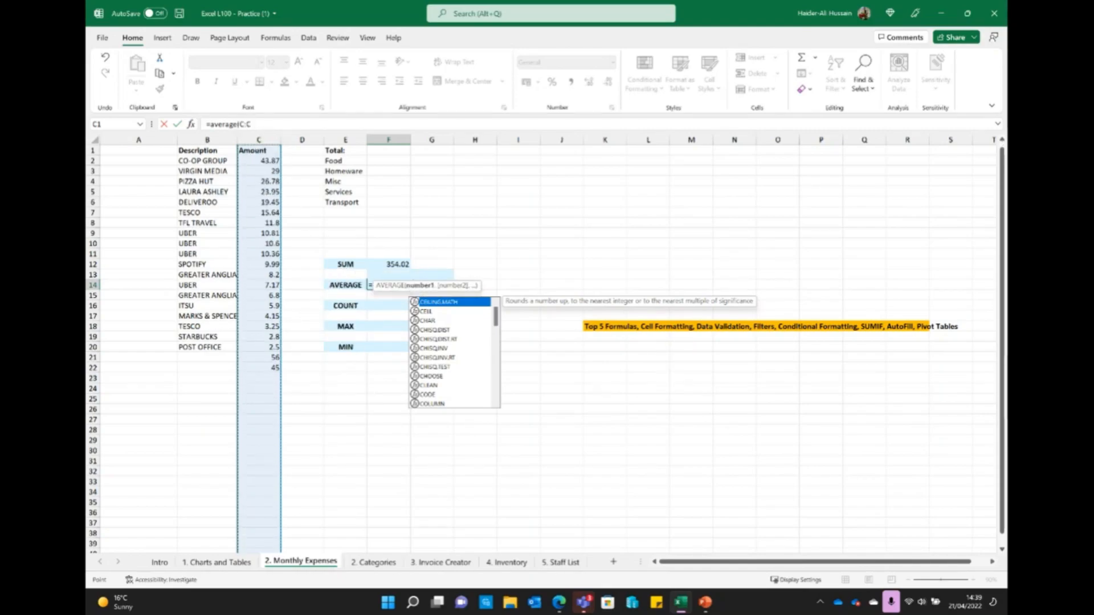
{"action": "type", "text": ")"}
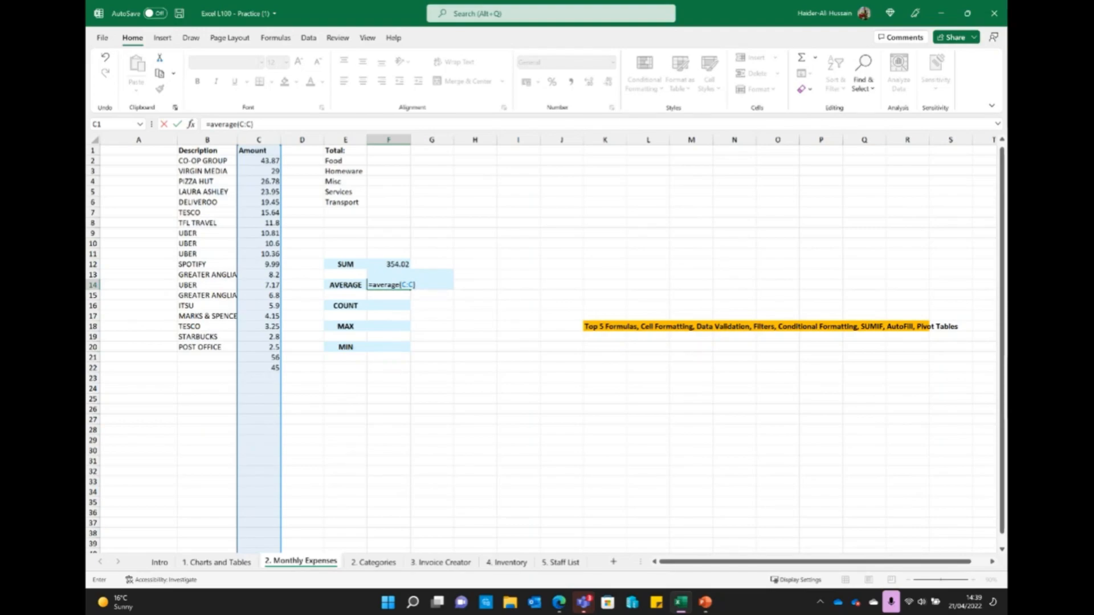
{"action": "key", "text": "Return"}
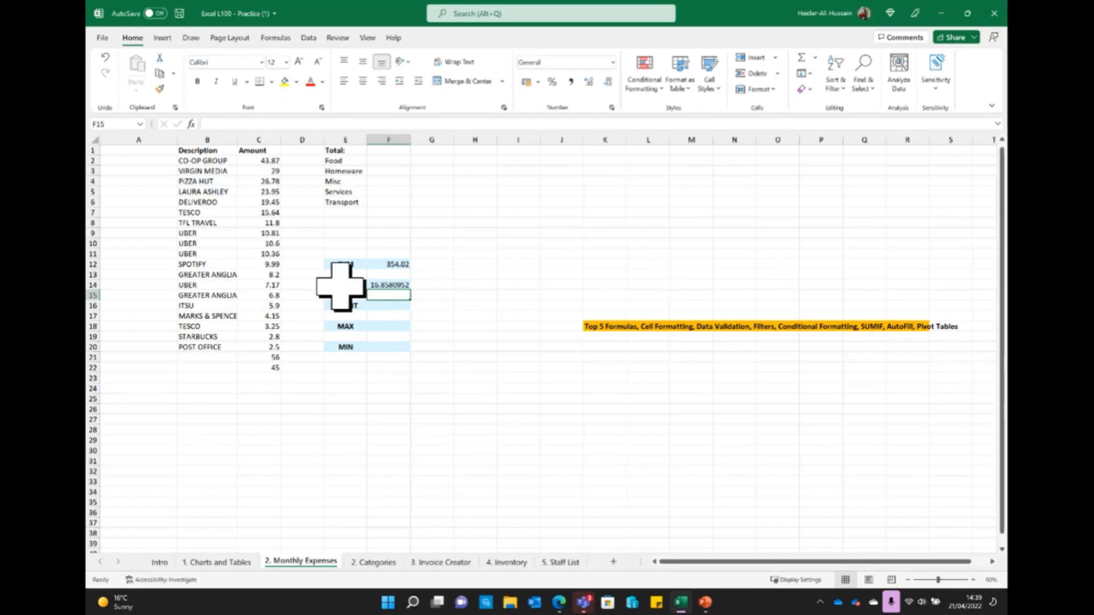
Enter the formula =COUNT(C:C) in F16, the result cell for COUNT, to count the numbers in the Amount column
{"action": "left_click", "coordinate": [380, 308]}
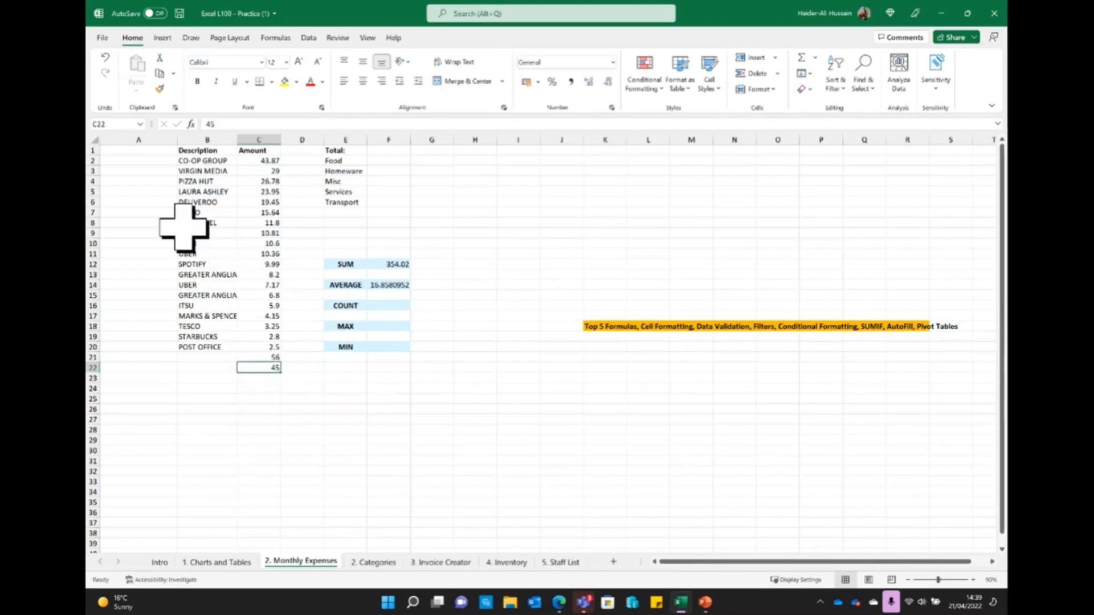
{"action": "left_click_drag", "start_coordinate": [149, 151], "coordinate": [257, 151]}
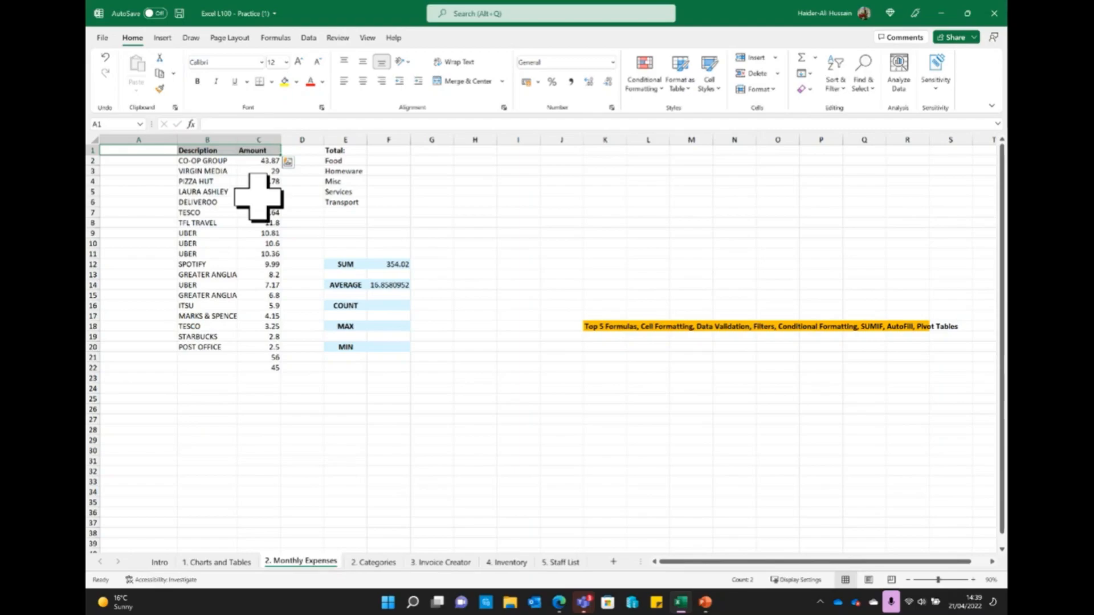
{"action": "left_click", "coordinate": [401, 305]}
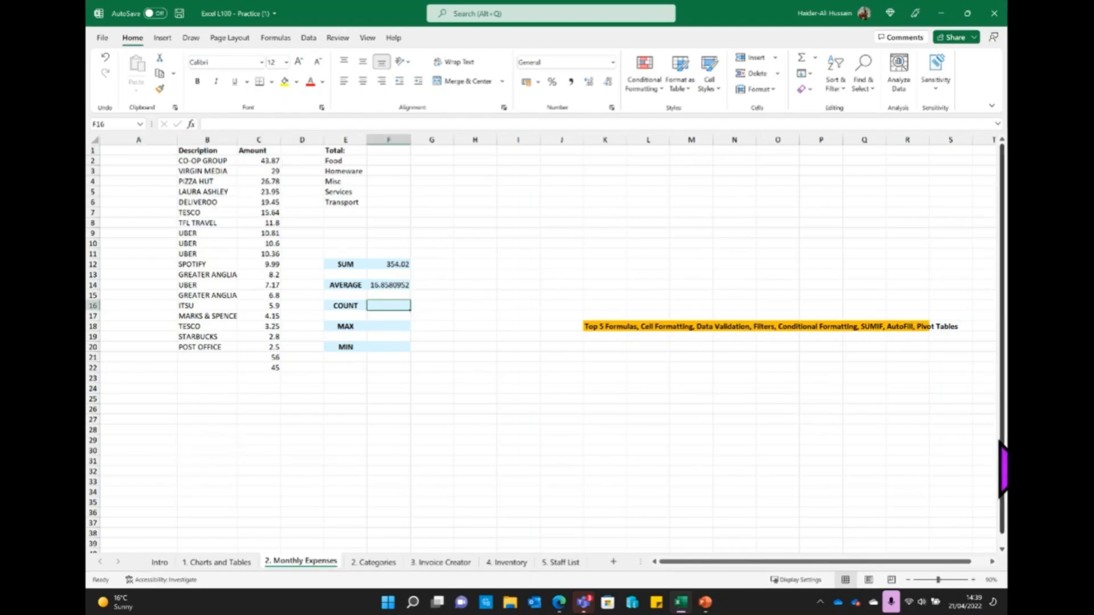
{"action": "type", "text": "="}
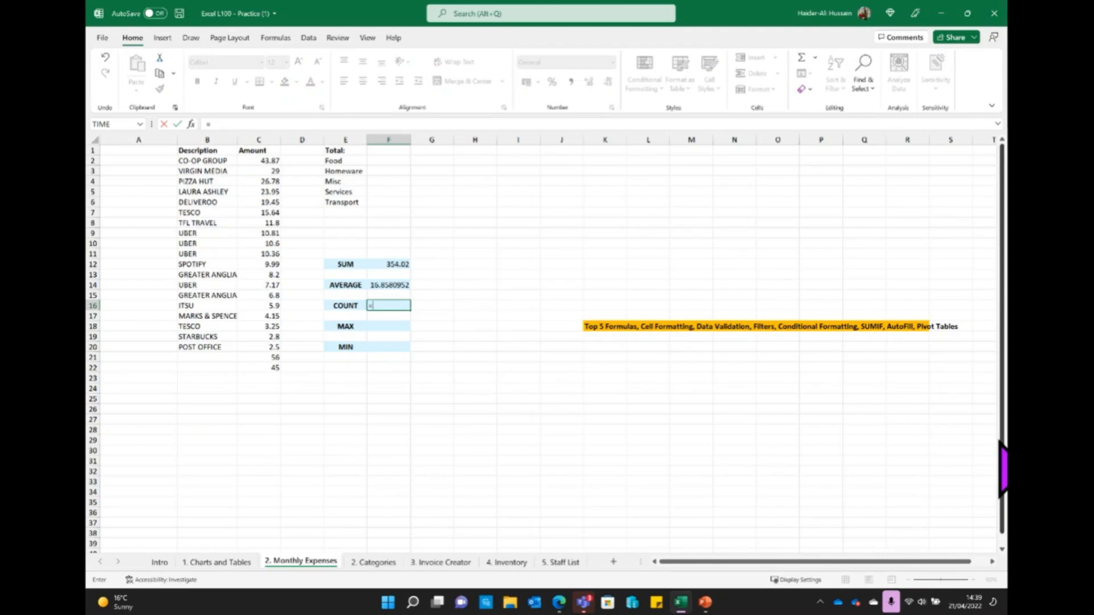
{"action": "type", "text": "count"}
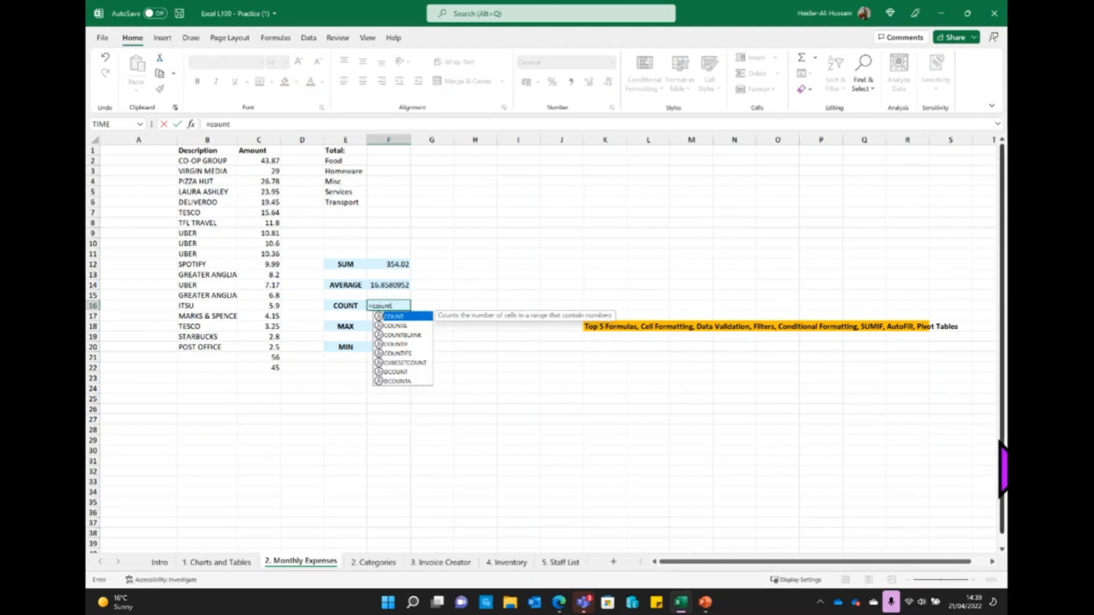
{"action": "type", "text": "("}
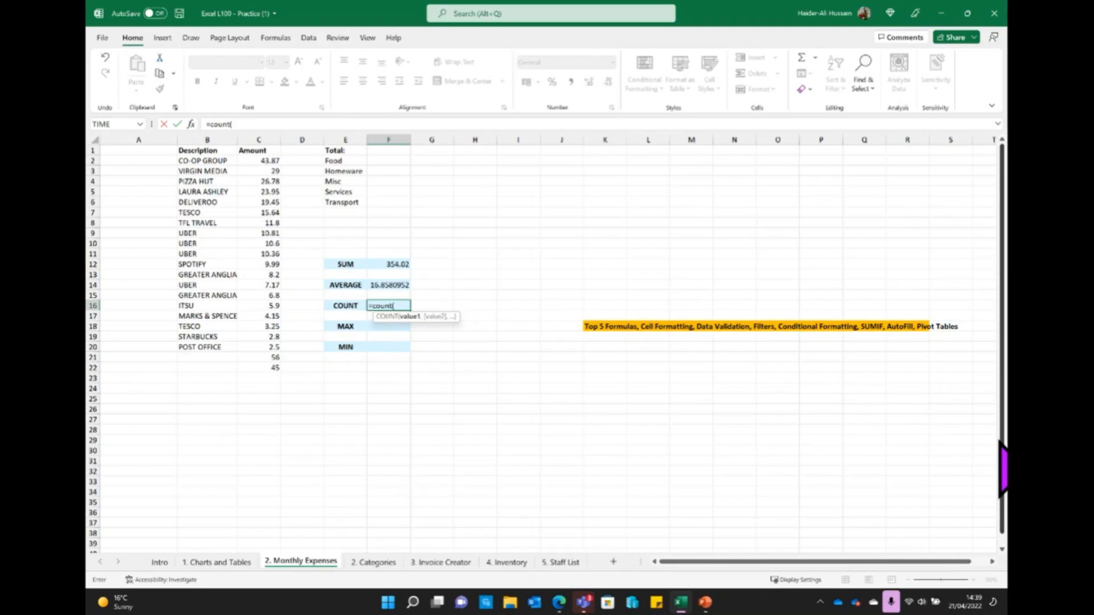
{"action": "left_click", "coordinate": [261, 139]}
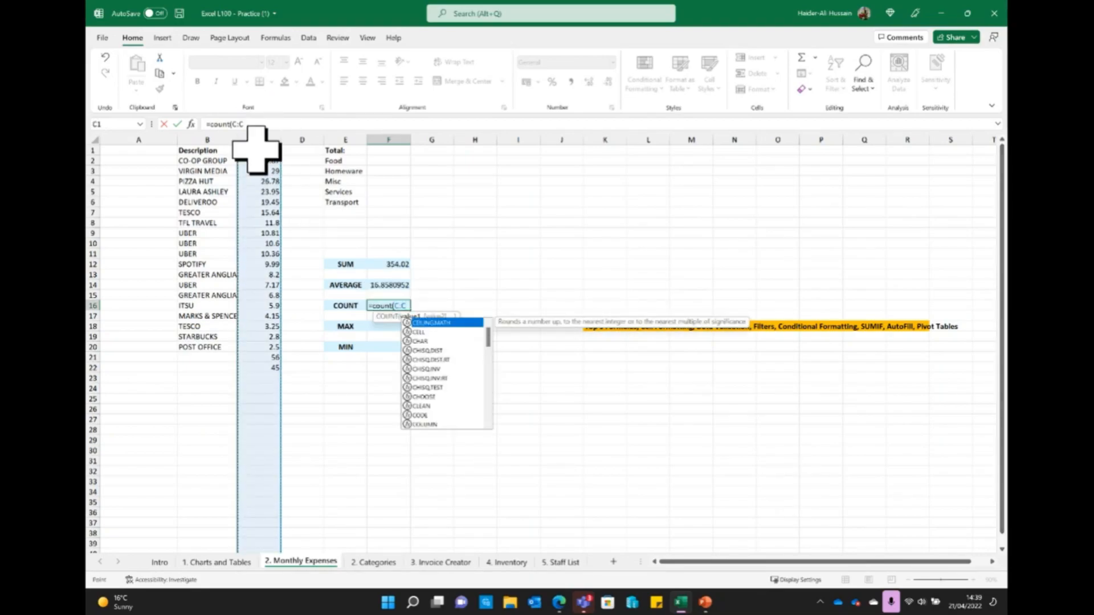
{"action": "type", "text": ")"}
{"action": "key", "text": "Return"}
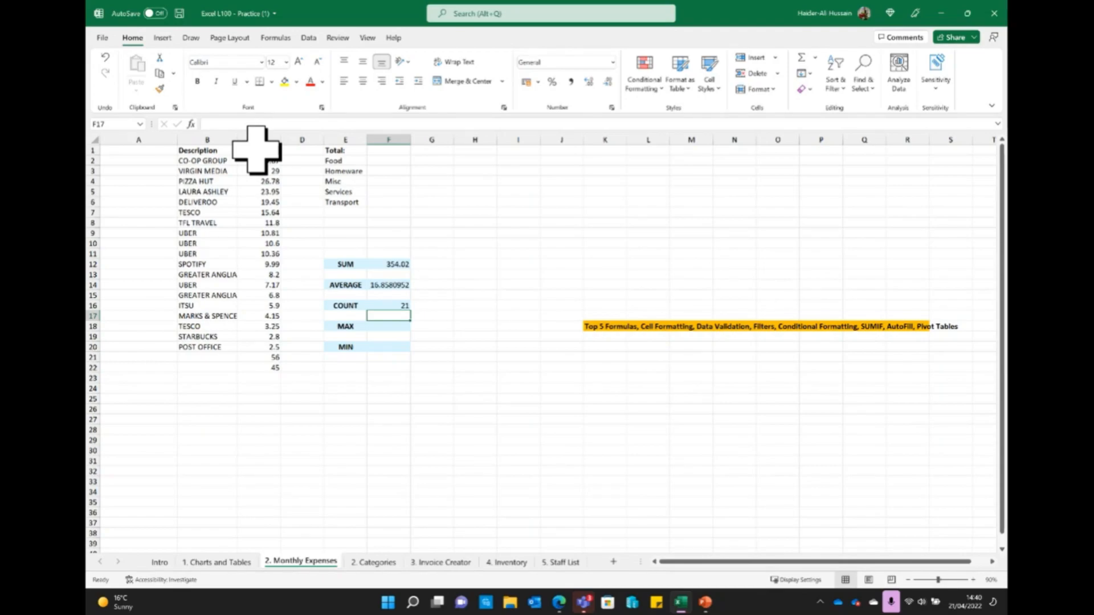
Enter the formula =MAX(C:C) in F18, the result cell for MAX, correcting any misspelling of the function name
{"action": "left_click_drag", "start_coordinate": [139, 151], "coordinate": [256, 153]}
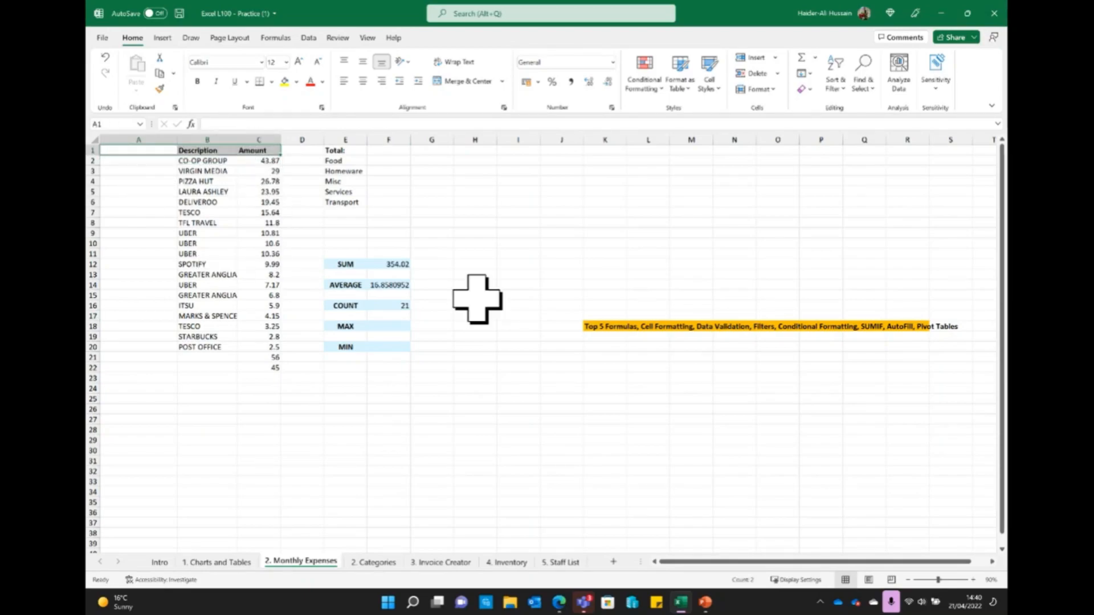
{"action": "left_click", "coordinate": [492, 370]}
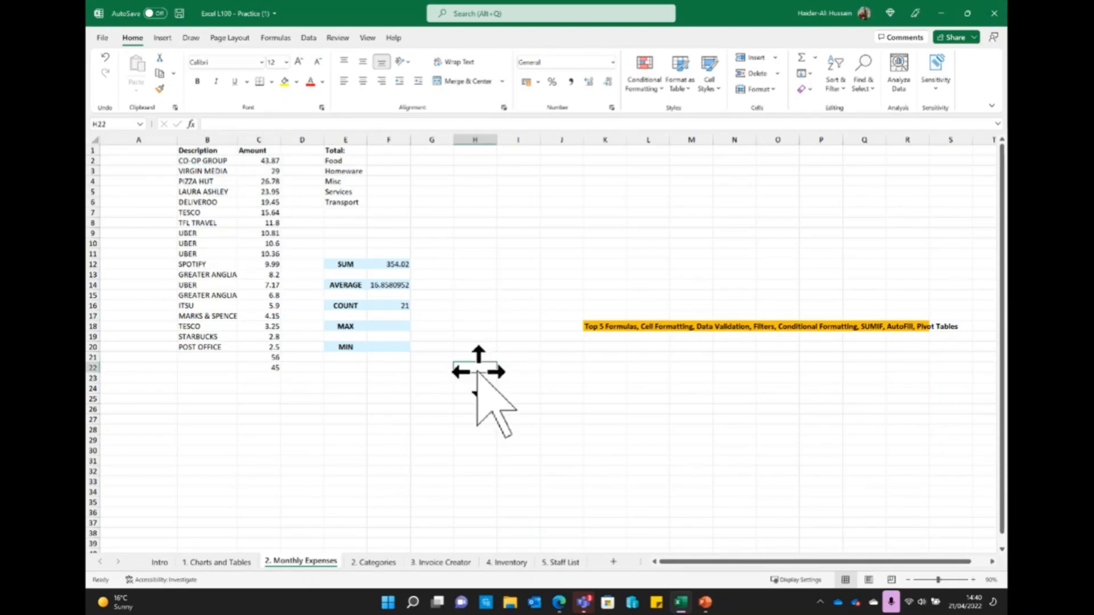
{"action": "left_click", "coordinate": [385, 328]}
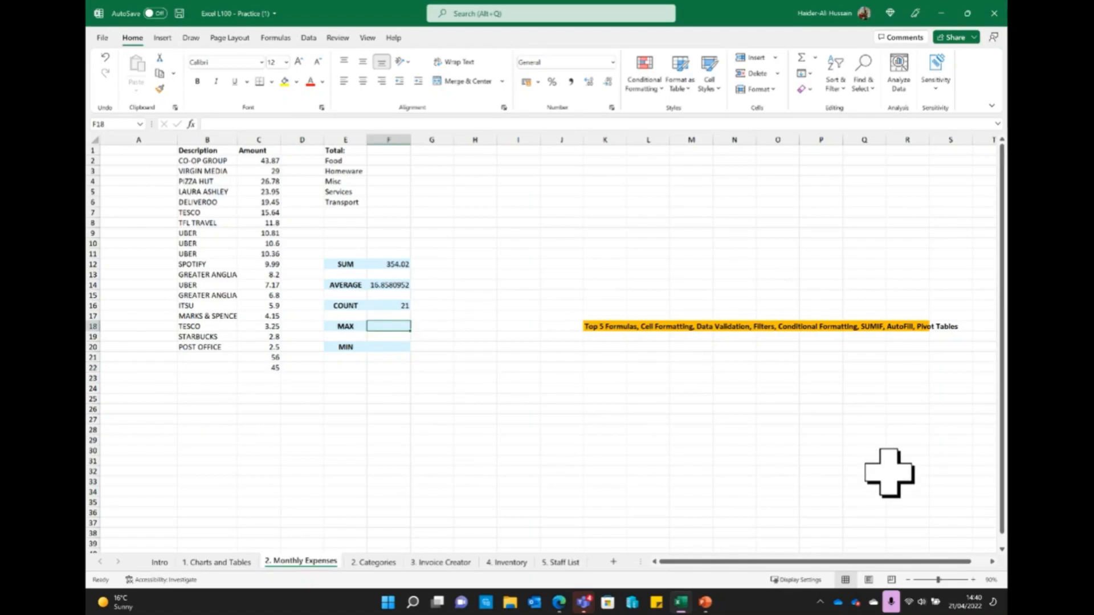
{"action": "type", "text": "="}
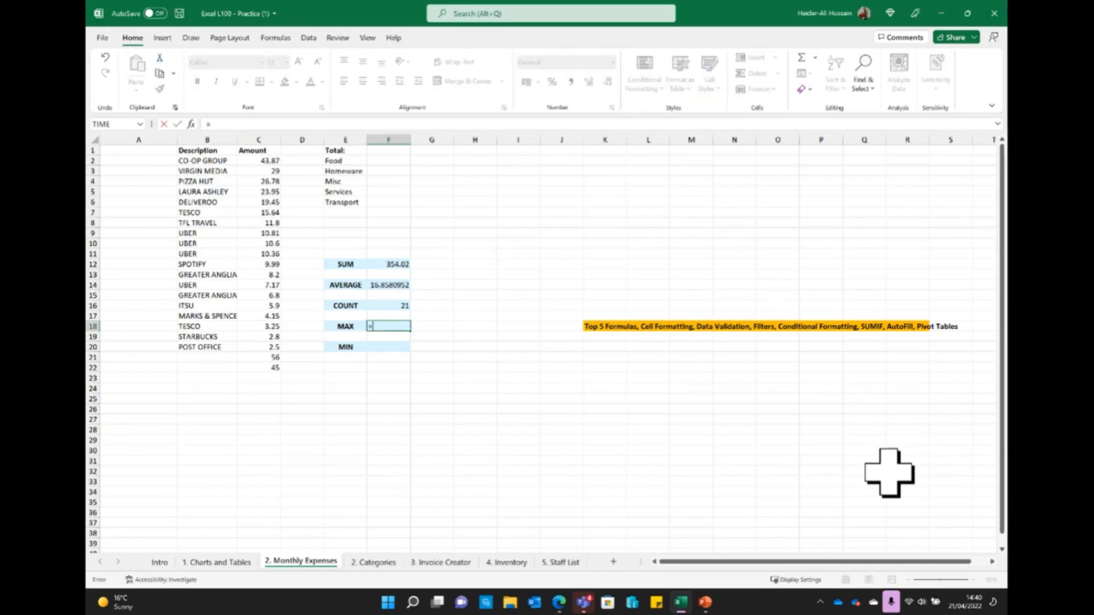
{"action": "type", "text": "maax(C"}
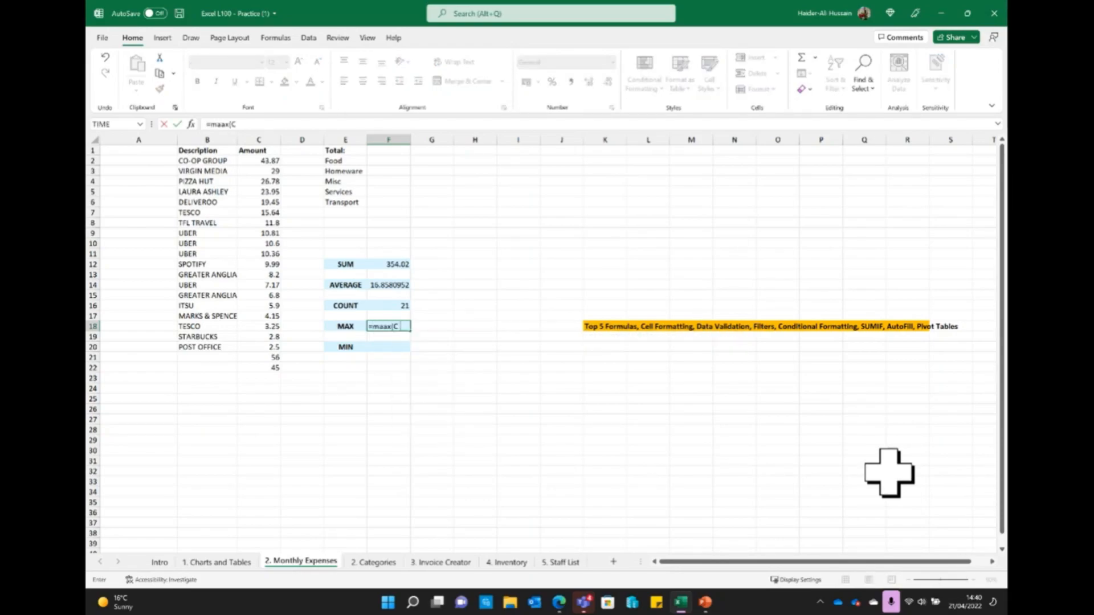
{"action": "type", "text": ":C)"}
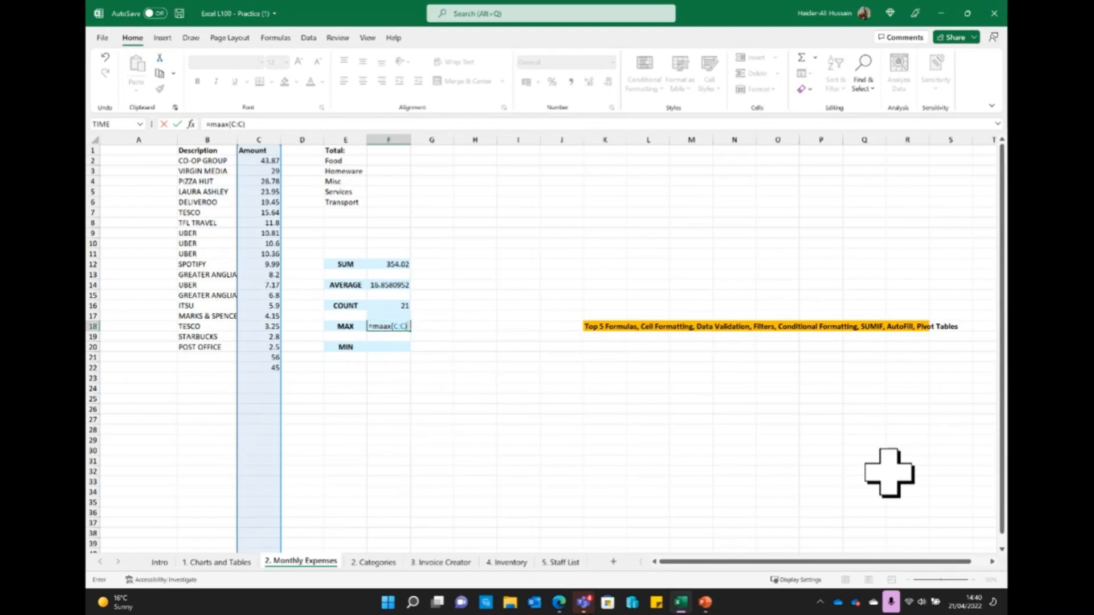
{"action": "key", "text": "Return"}
{"action": "left_click", "coordinate": [391, 326]}
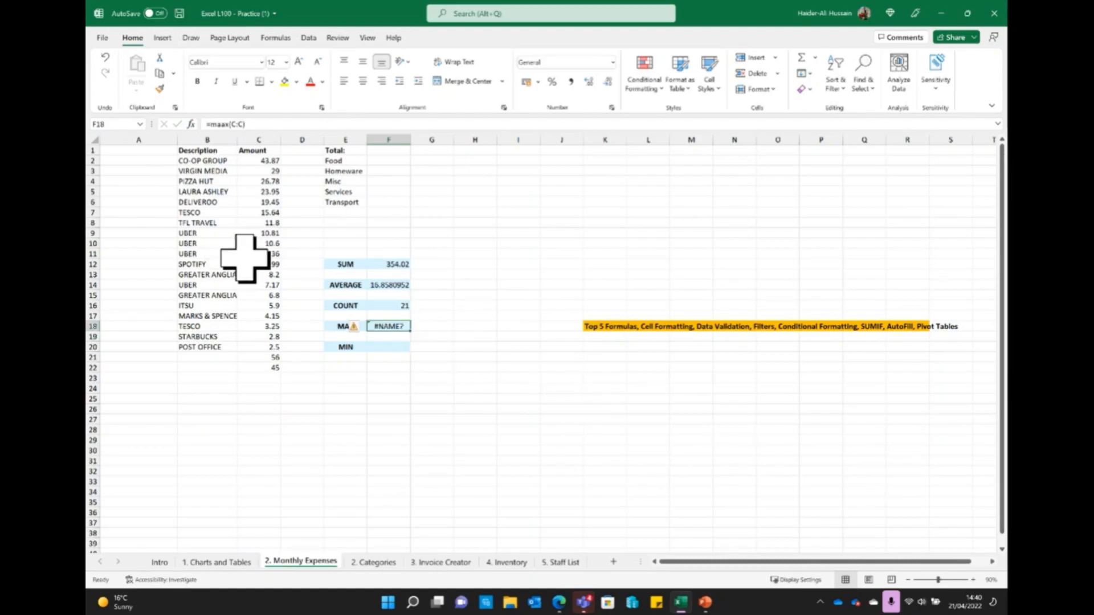
{"action": "left_click", "coordinate": [217, 121]}
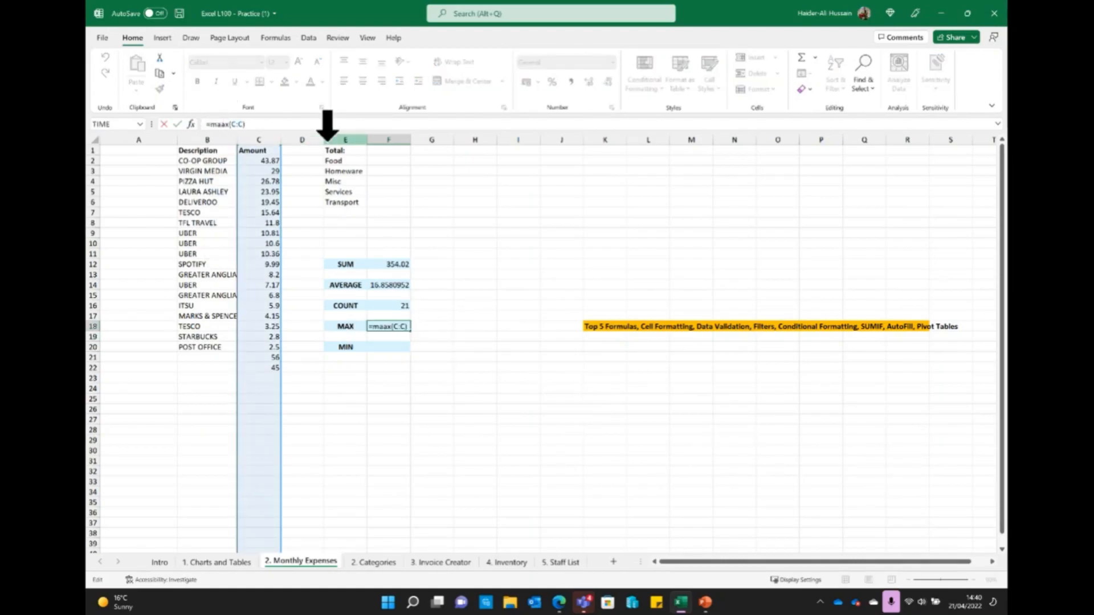
{"action": "key", "text": "BackSpace"}
{"action": "key", "text": "Return"}
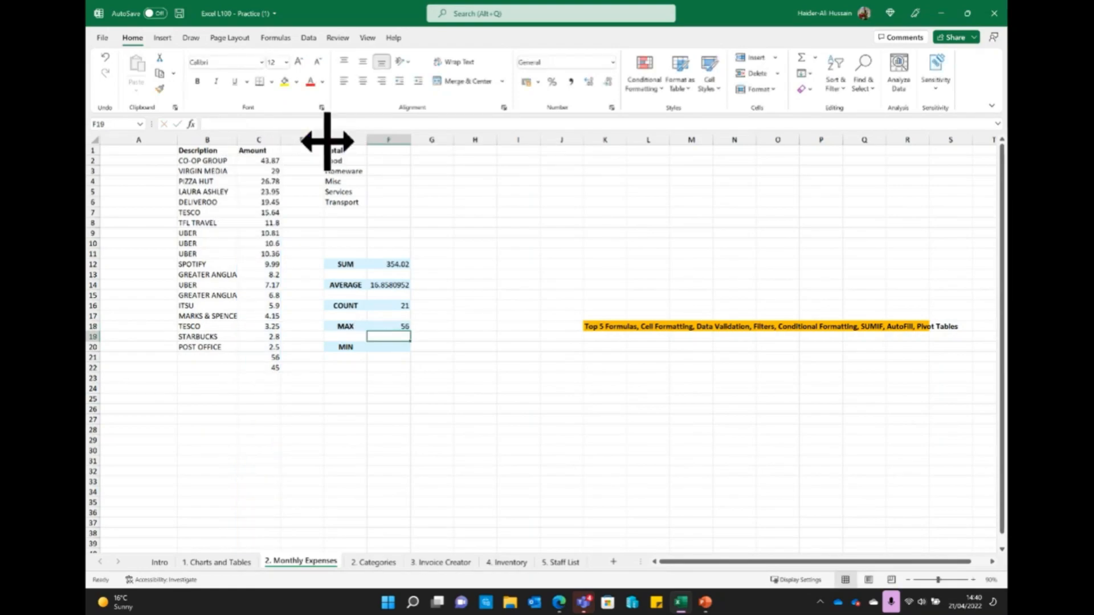
Enter the formula =MIN(C:C) in F20, the result cell for MIN, and review the formulas in the other result cells
{"action": "left_click", "coordinate": [383, 347]}
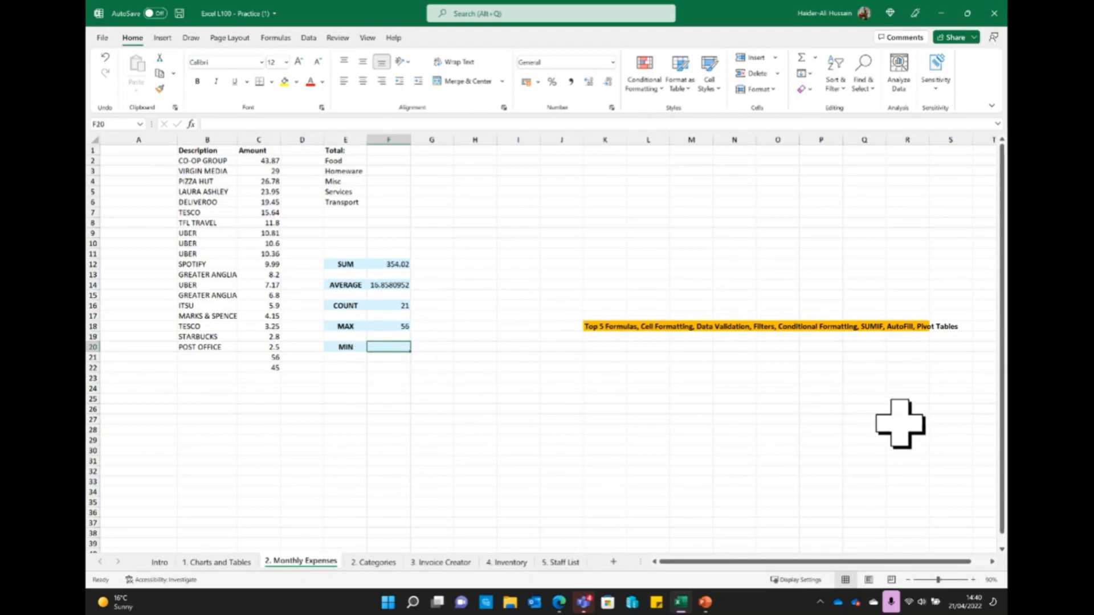
{"action": "type", "text": "=m"}
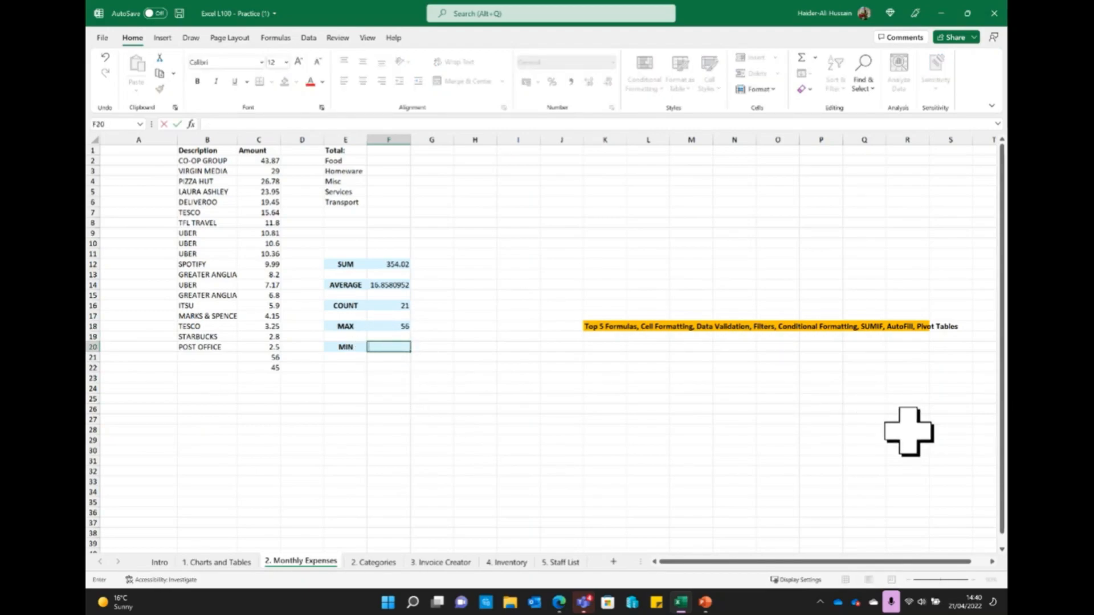
{"action": "type", "text": "in"}
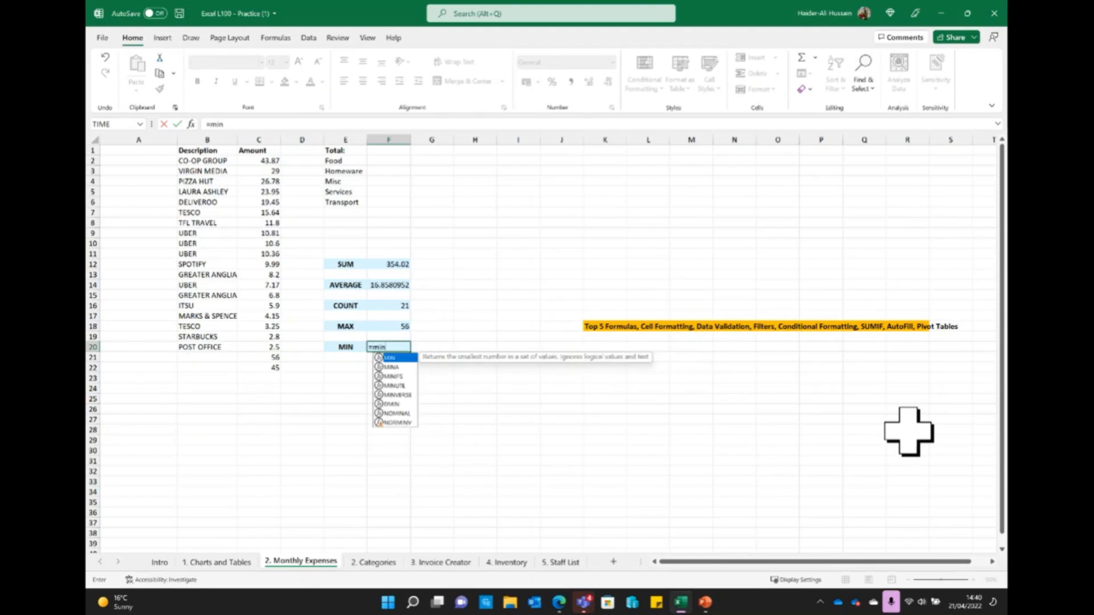
{"action": "type", "text": "(C:C"}
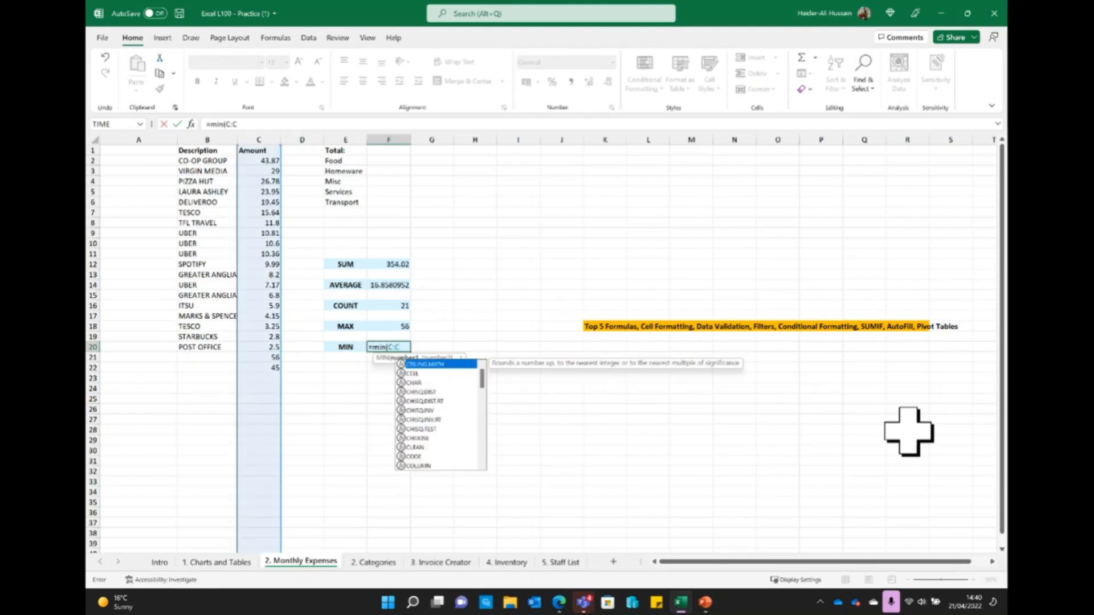
{"action": "type", "text": ")"}
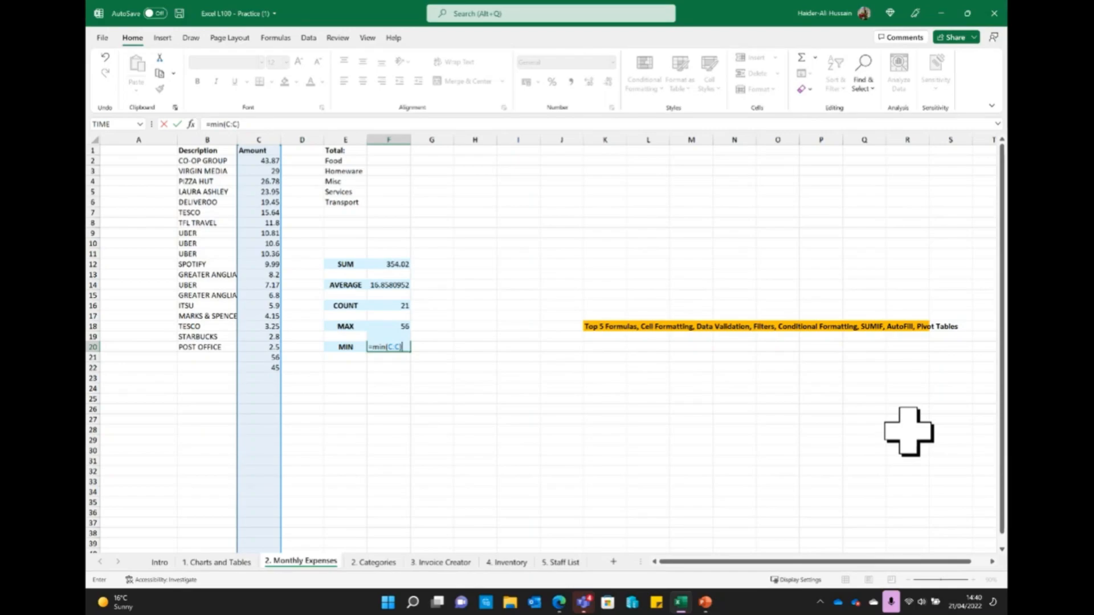
{"action": "key", "text": "Return"}
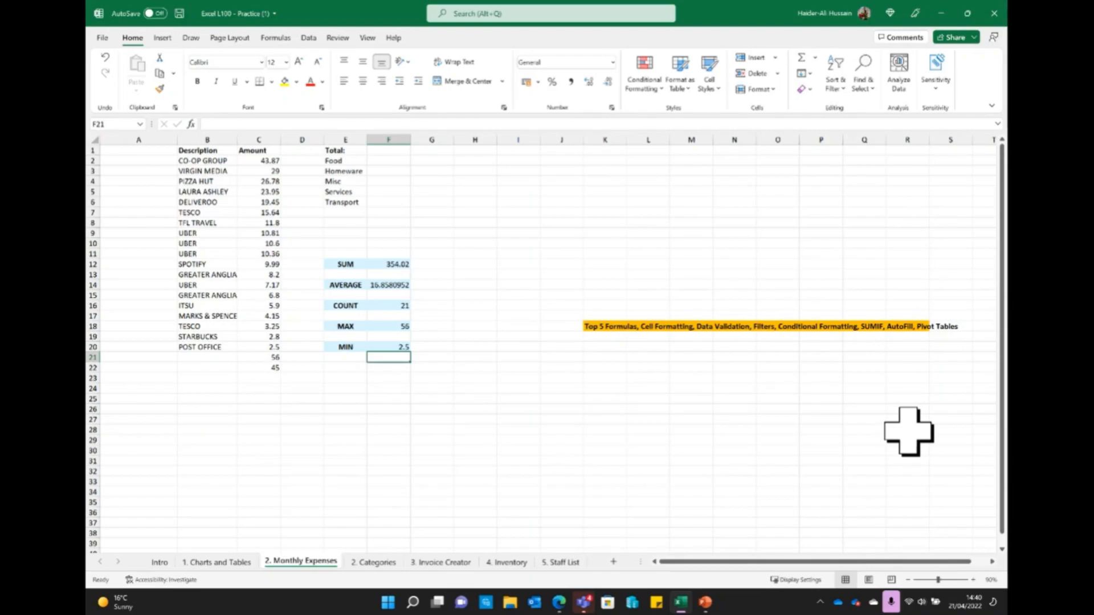
{"action": "left_click", "coordinate": [384, 264]}
{"action": "left_click", "coordinate": [389, 284]}
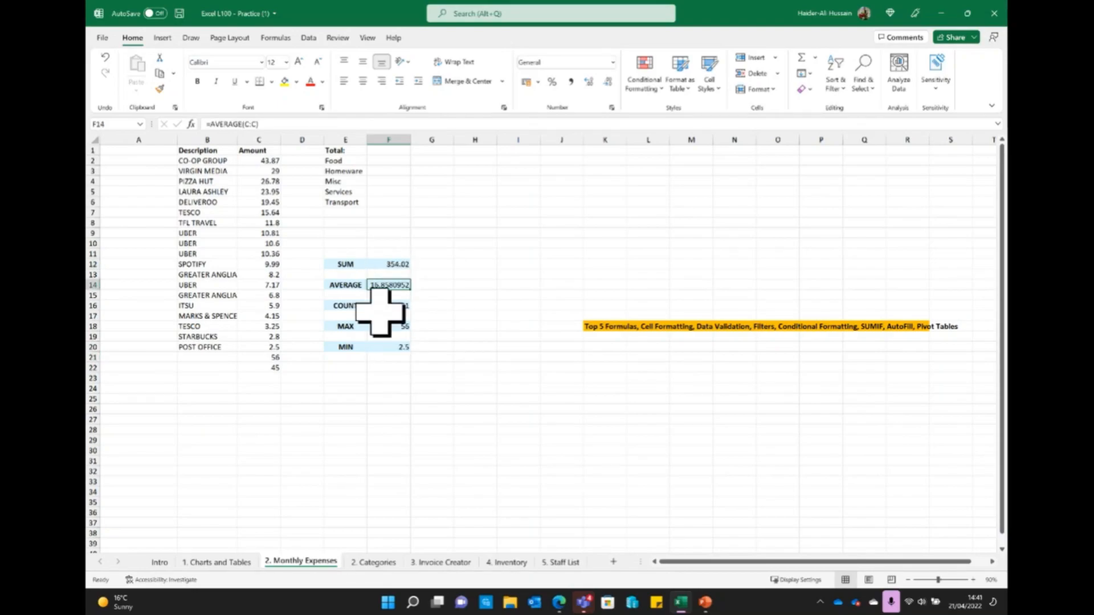
{"action": "left_click", "coordinate": [380, 307]}
{"action": "left_click", "coordinate": [382, 326]}
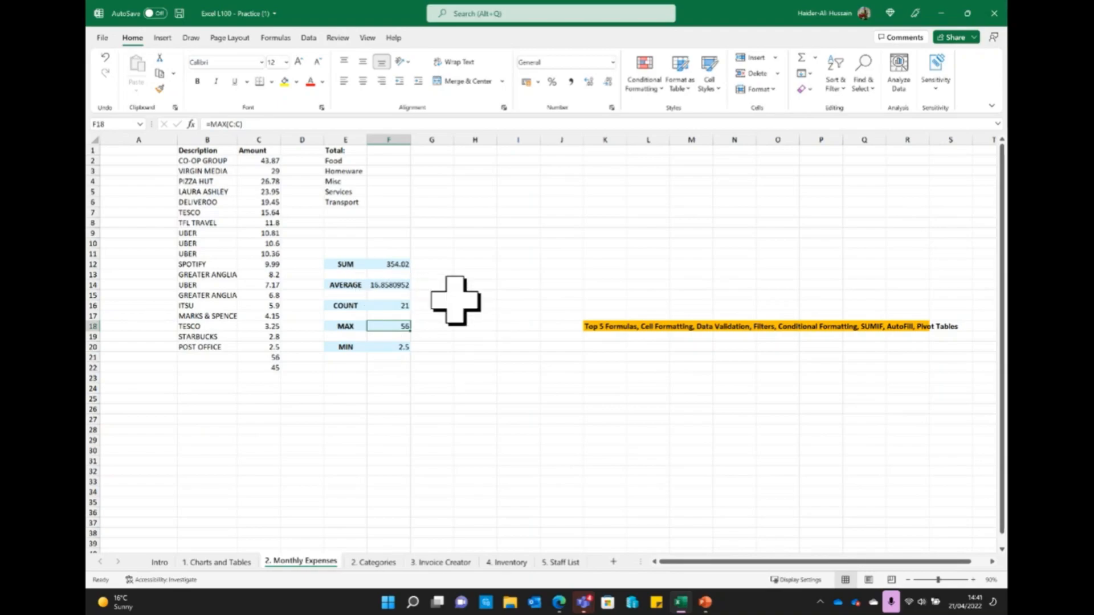
Format the SUM result in F12 as Currency
{"action": "left_click", "coordinate": [391, 265]}
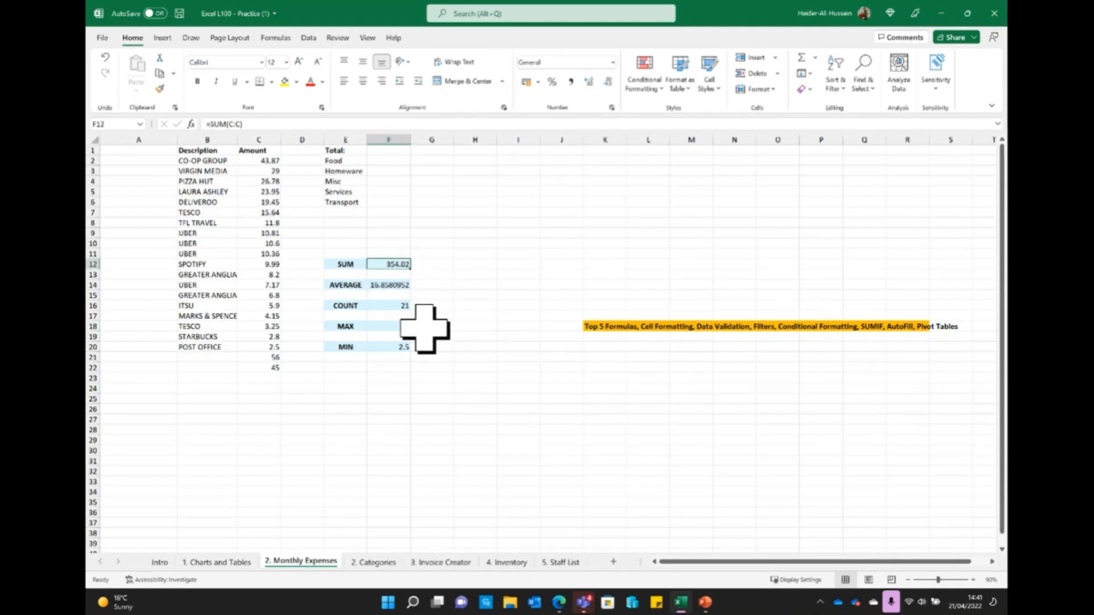
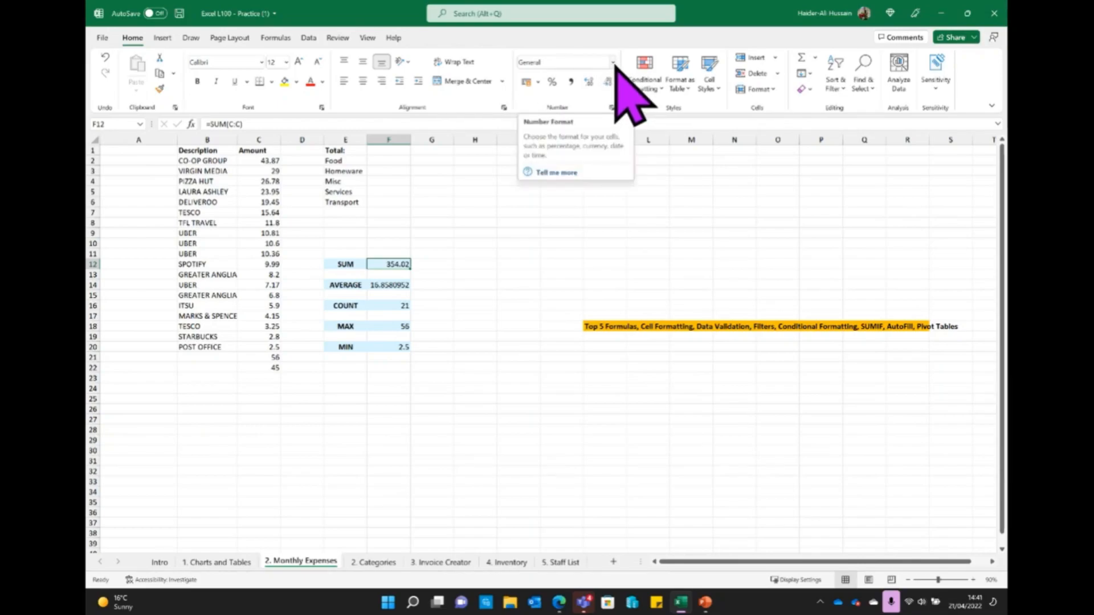
{"action": "left_click", "coordinate": [614, 63]}
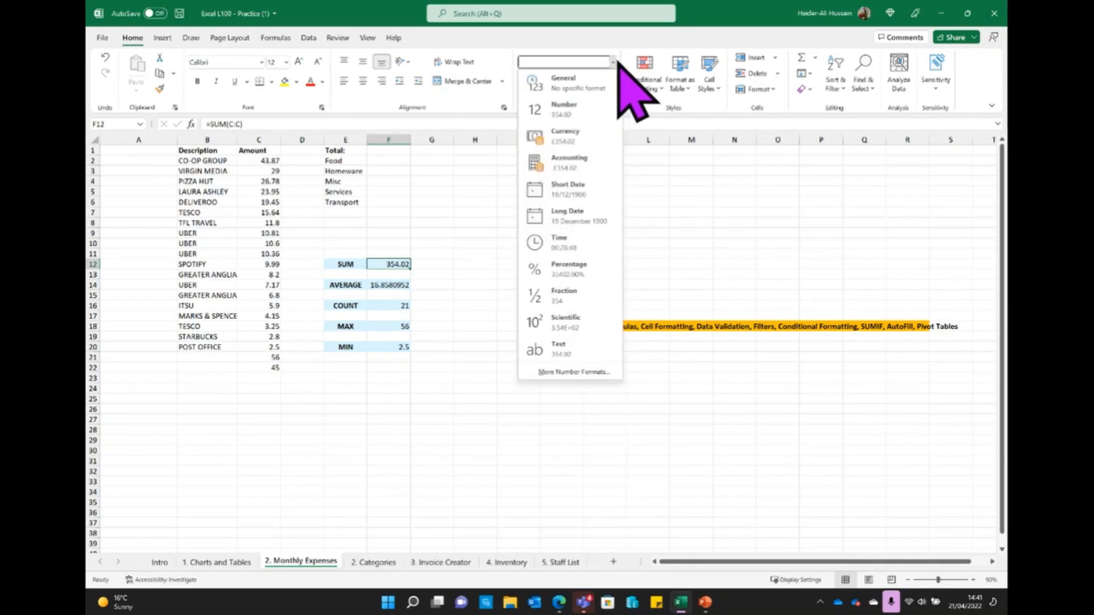
{"action": "left_click", "coordinate": [399, 267]}
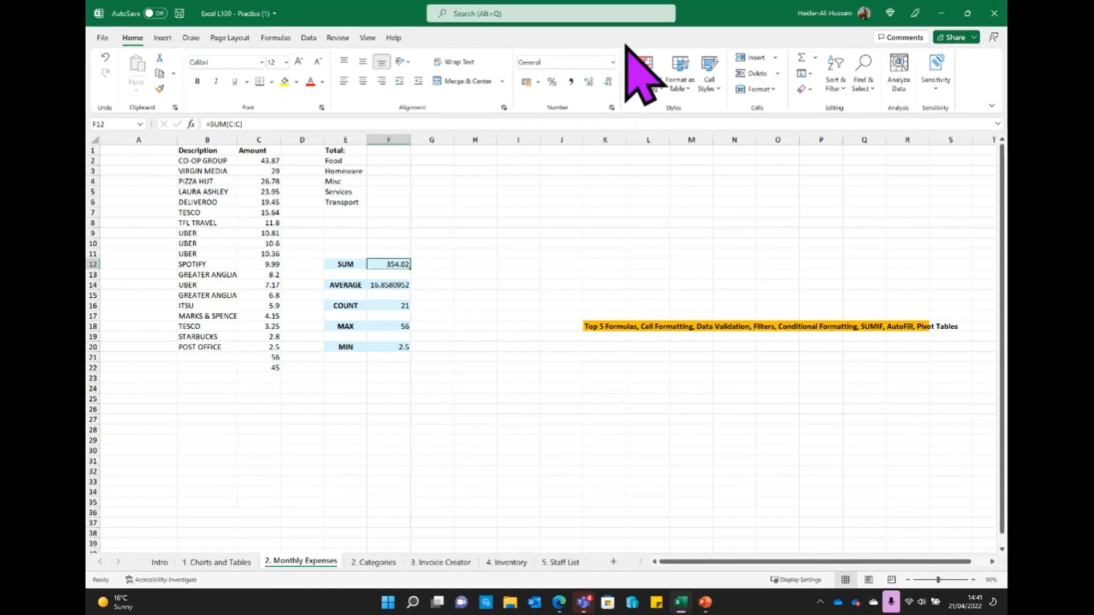
{"action": "left_click", "coordinate": [613, 62]}
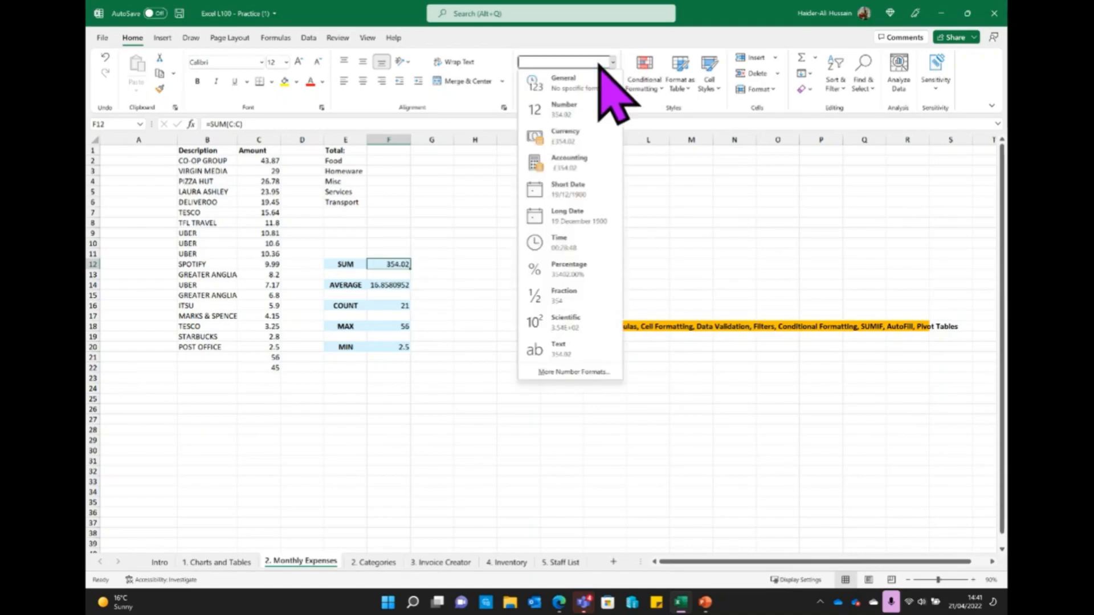
{"action": "left_click", "coordinate": [562, 139]}
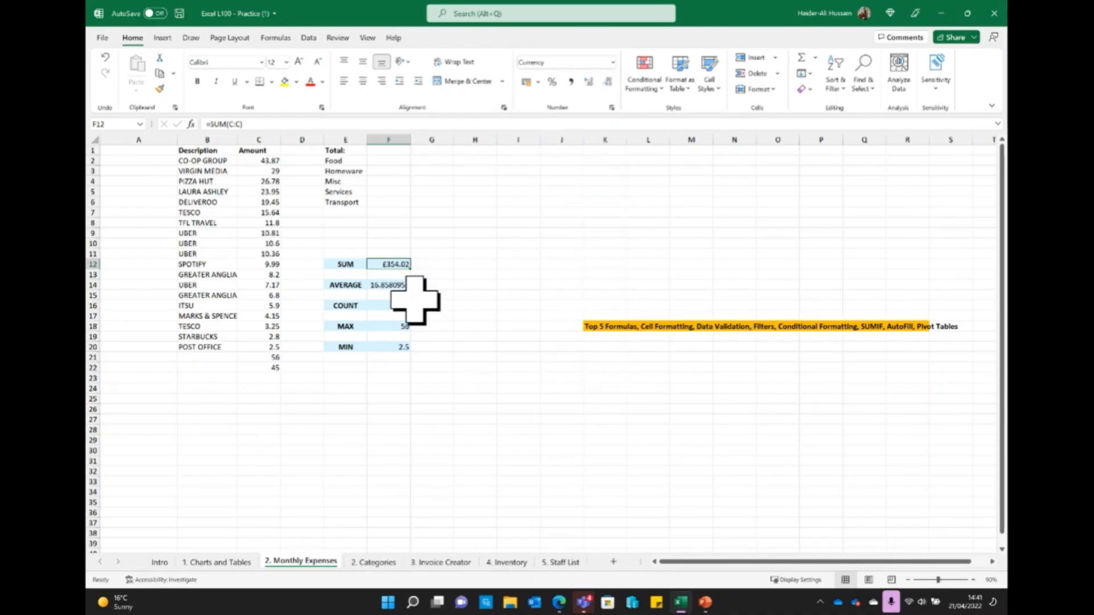
Select the AVERAGE result cell, F14, for number formatting
{"action": "left_click", "coordinate": [384, 286]}
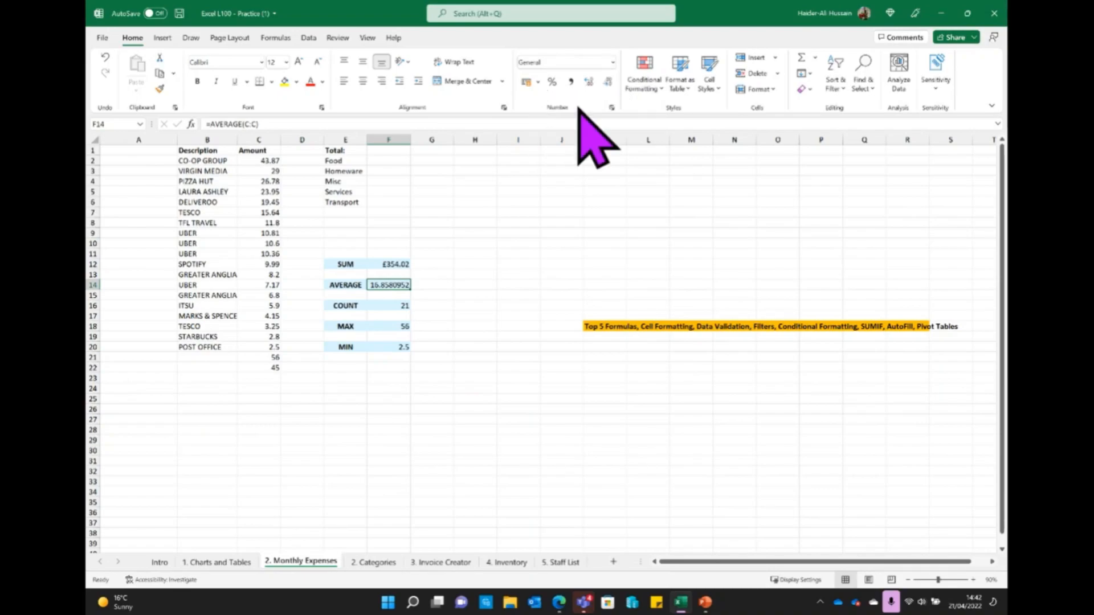
Apply the Currency number format to the AVERAGE, MAX and MIN results in cells F14, F18 and F20
{"action": "left_click", "coordinate": [612, 62]}
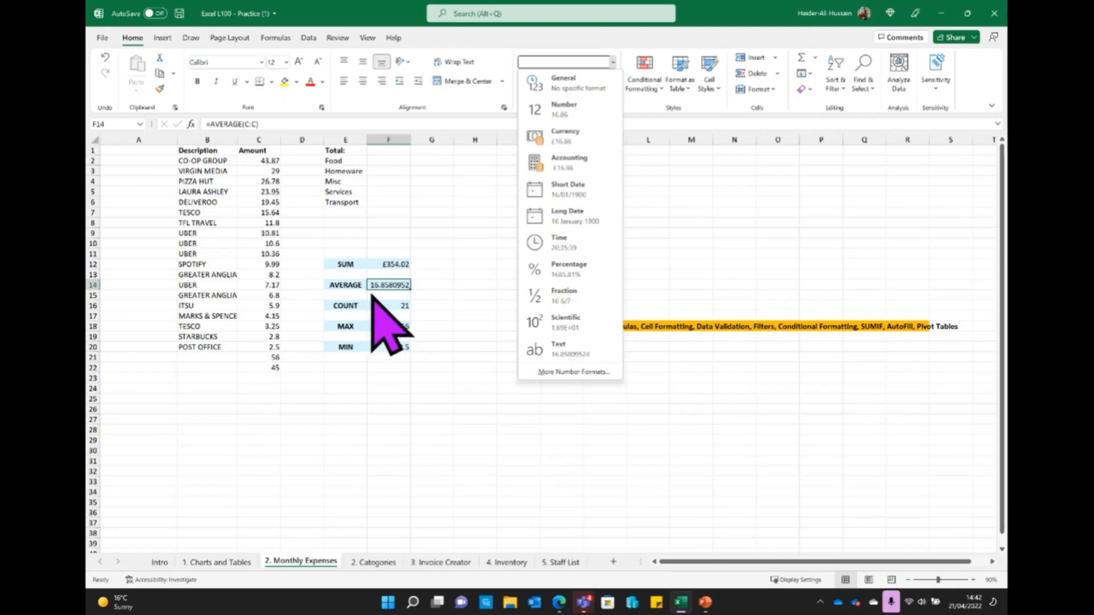
{"action": "left_click", "coordinate": [566, 137]}
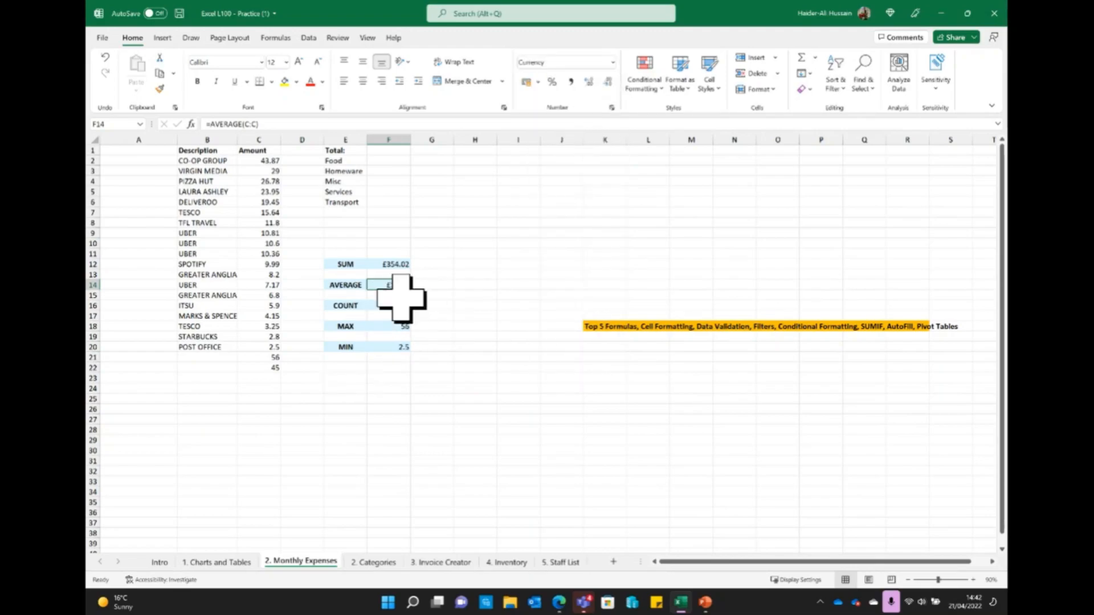
{"action": "left_click", "coordinate": [392, 336]}
{"action": "left_click", "coordinate": [385, 327]}
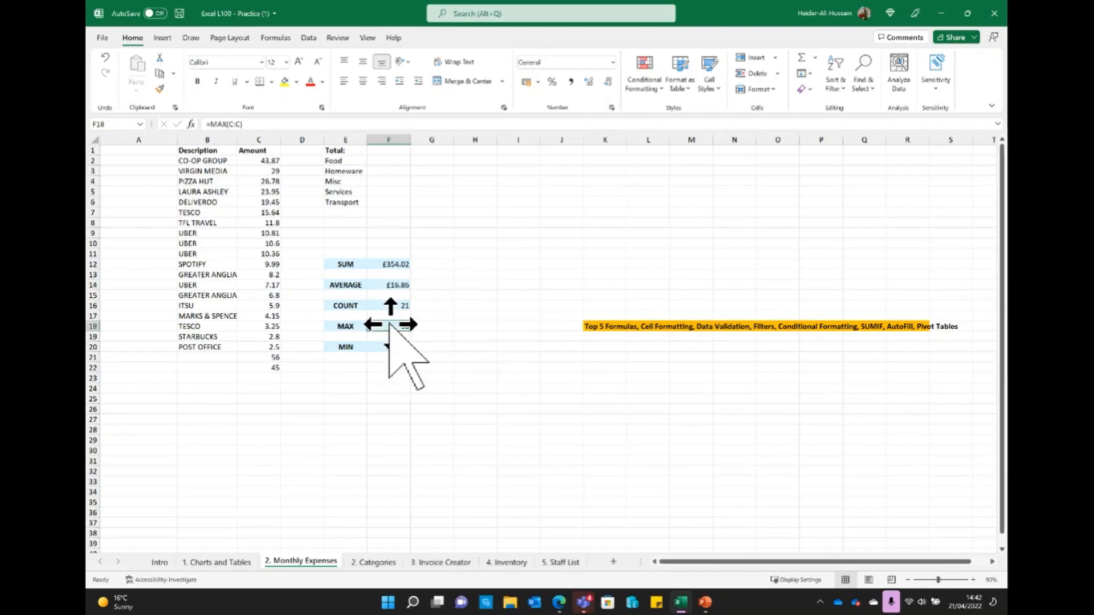
{"action": "left_click", "coordinate": [613, 62]}
{"action": "left_click", "coordinate": [592, 155]}
{"action": "left_click", "coordinate": [398, 347]}
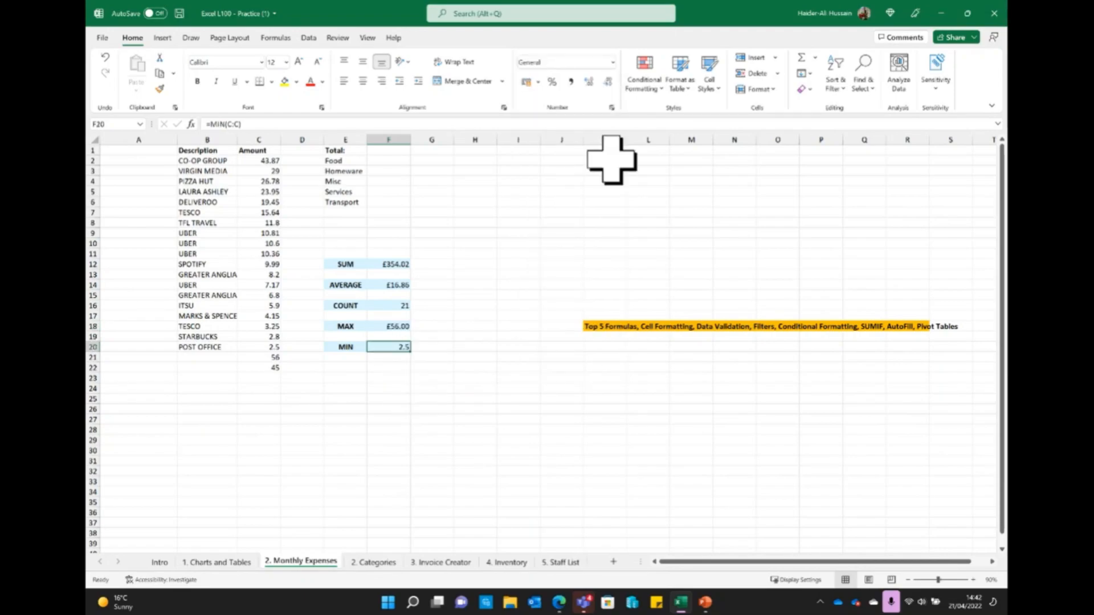
{"action": "left_click", "coordinate": [612, 62]}
{"action": "left_click", "coordinate": [589, 145]}
{"action": "left_click", "coordinate": [441, 398]}
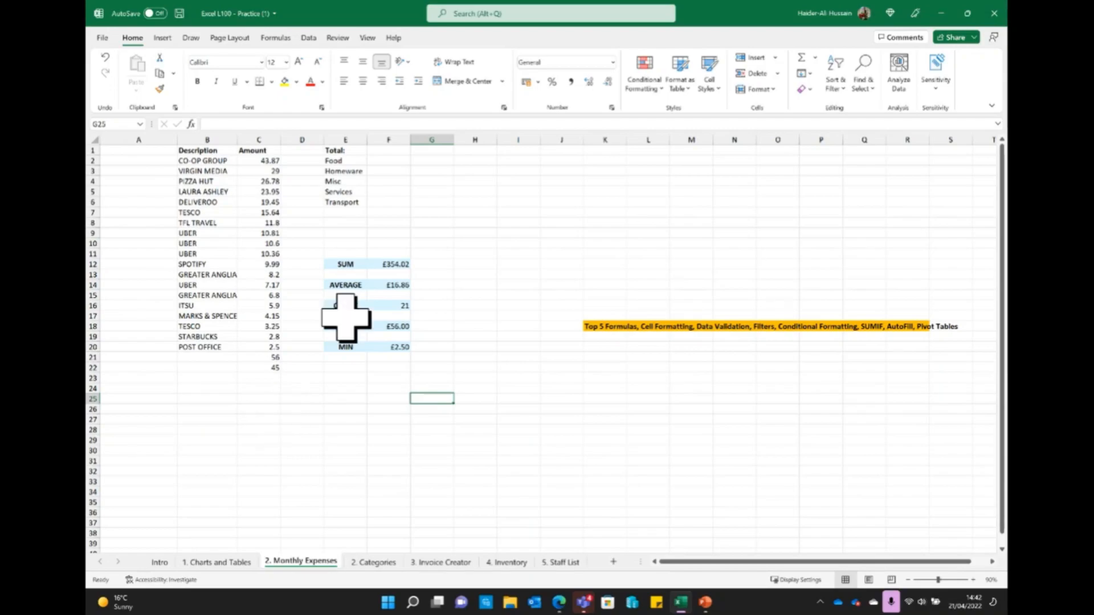
{"action": "left_click", "coordinate": [390, 263]}
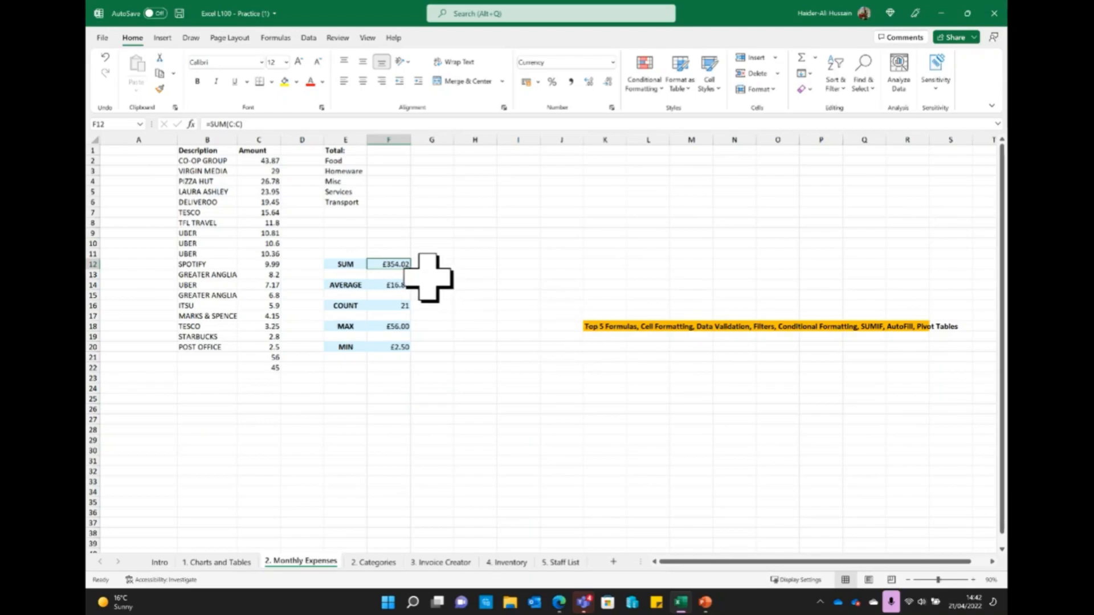
{"action": "left_click", "coordinate": [380, 162]}
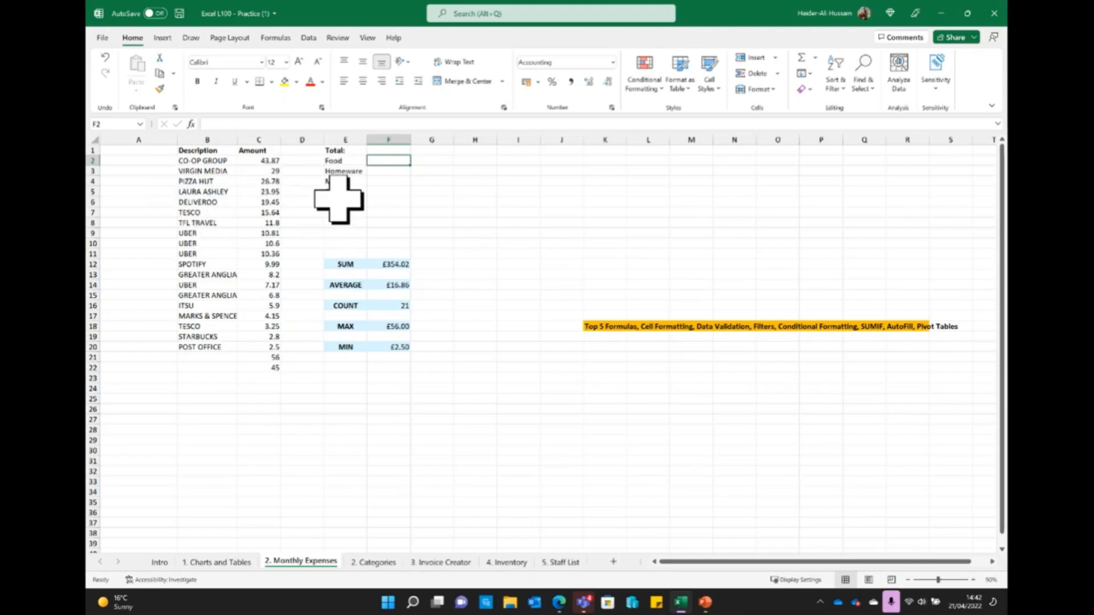
Add the heading "Categories" in cell A1, and make it bold and centred
{"action": "left_click", "coordinate": [112, 151]}
{"action": "type", "text": "Categories"}
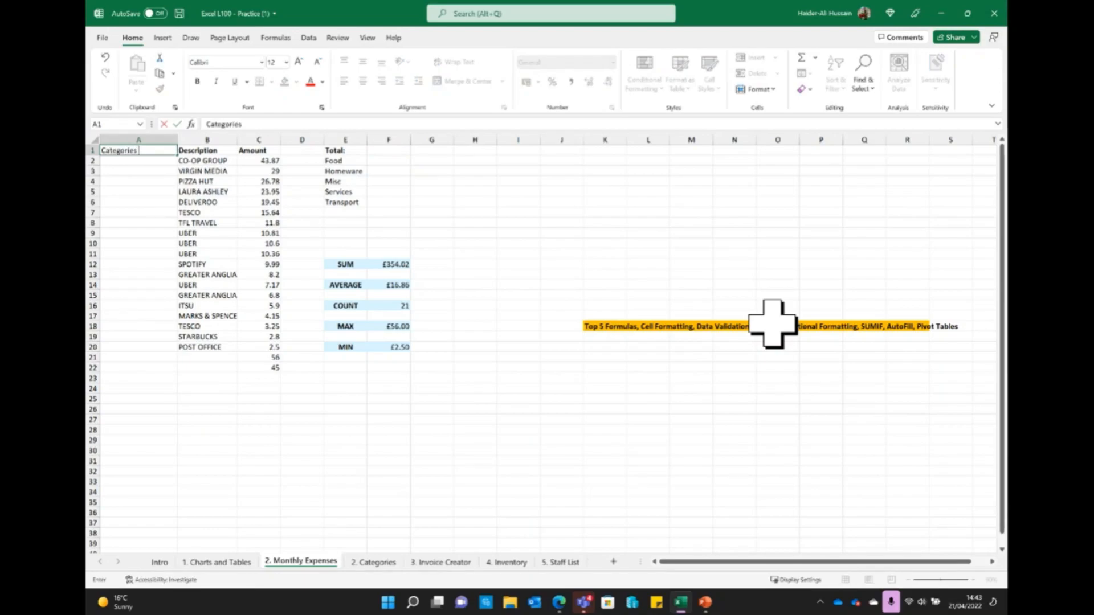
{"action": "double_click", "coordinate": [137, 151]}
{"action": "left_click", "coordinate": [195, 82]}
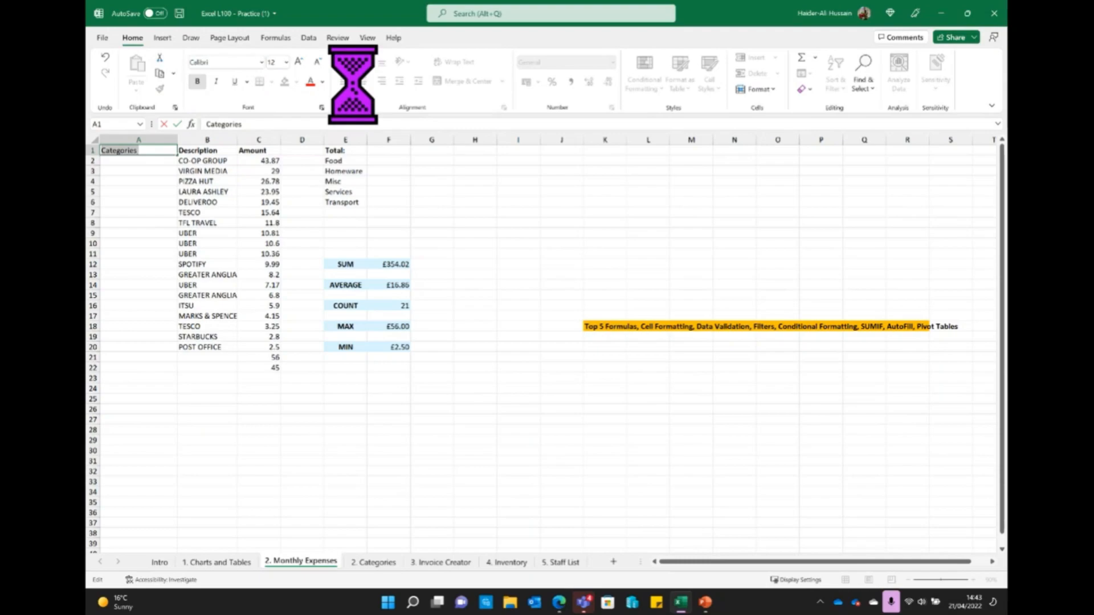
{"action": "left_click", "coordinate": [141, 182]}
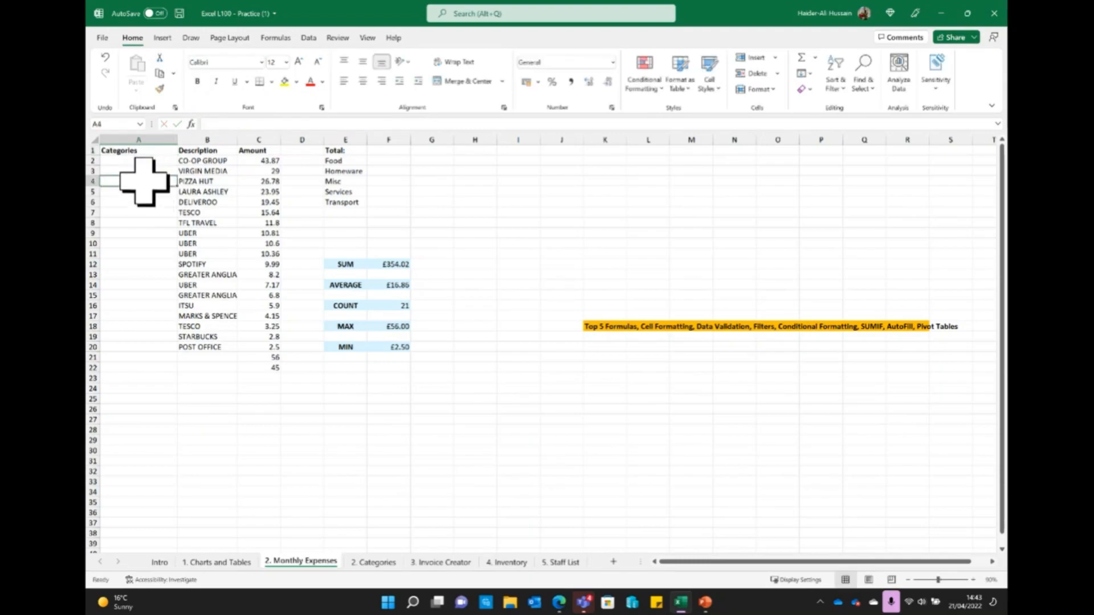
{"action": "left_click", "coordinate": [119, 149]}
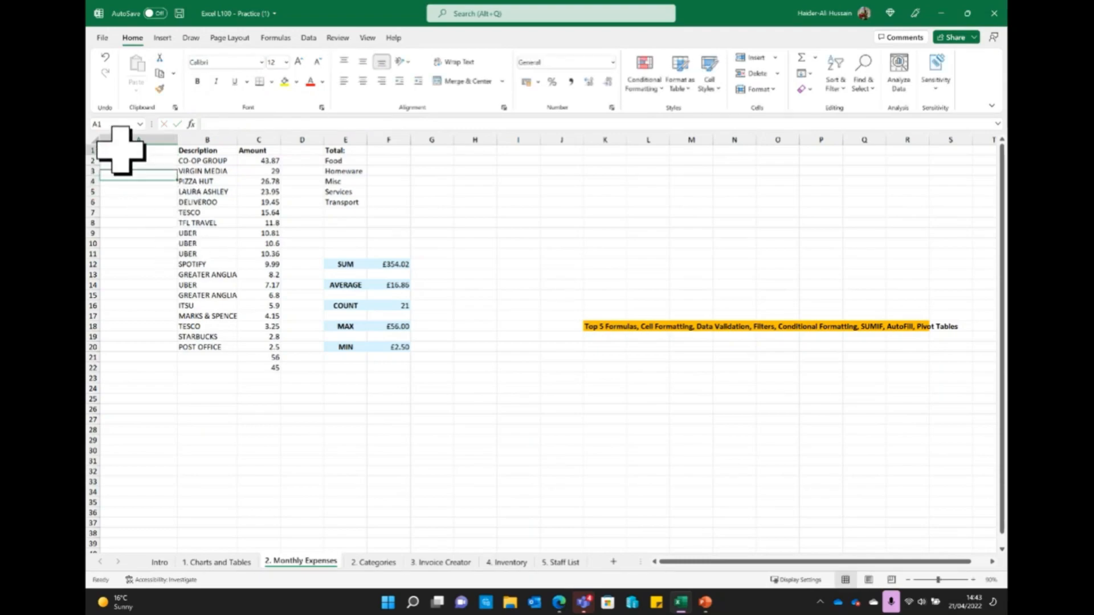
{"action": "left_click", "coordinate": [362, 81]}
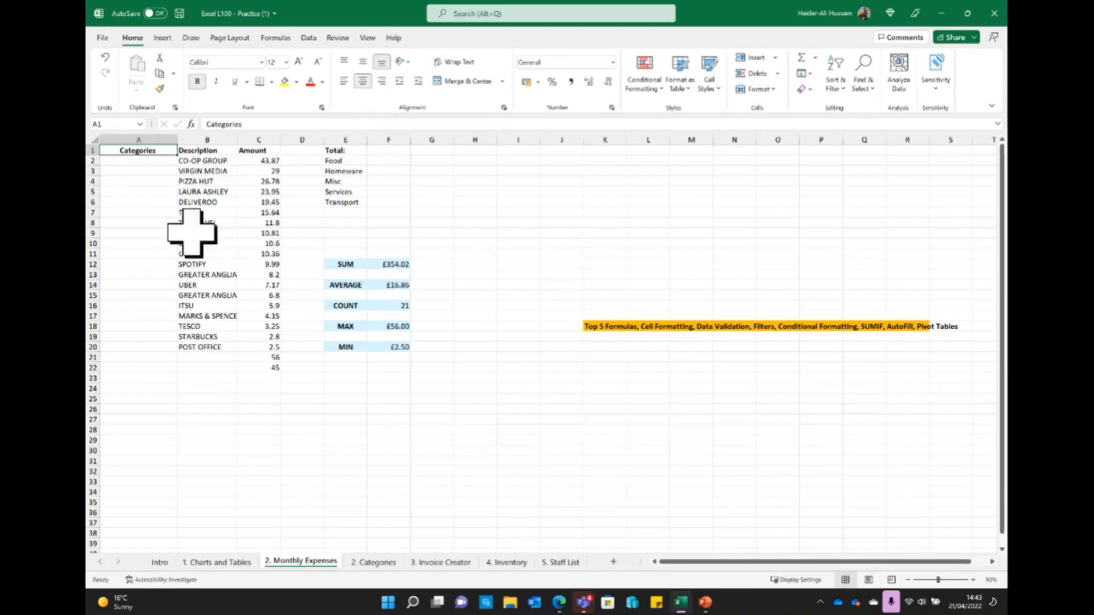
Enter the categories Food, Misc, Food and Homeware in cells A2 to A5 beside the first four expenses
{"action": "left_click", "coordinate": [131, 162]}
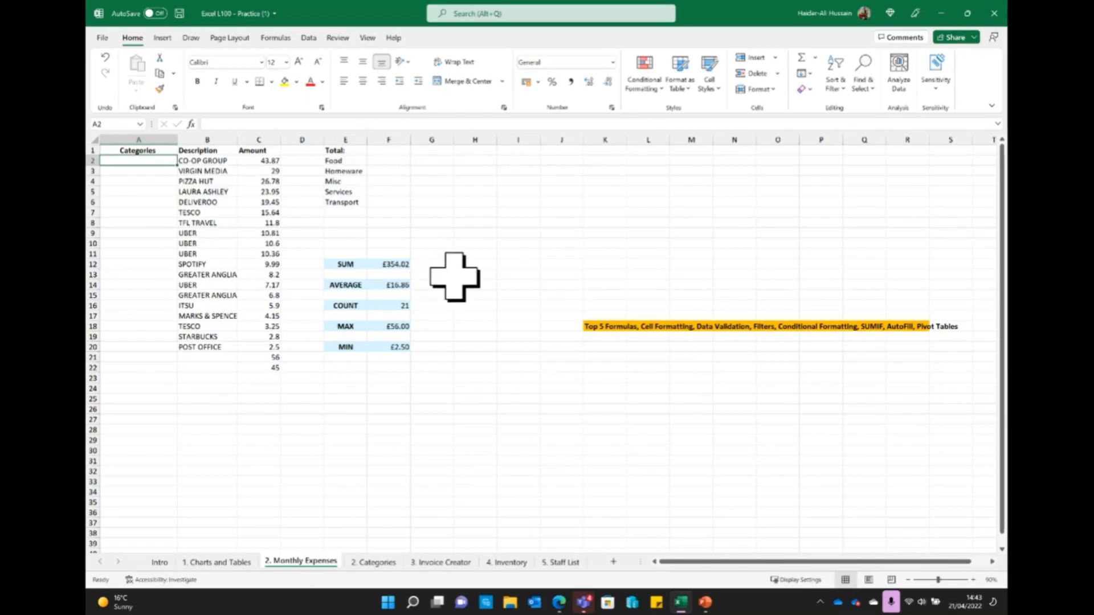
{"action": "type", "text": "Food"}
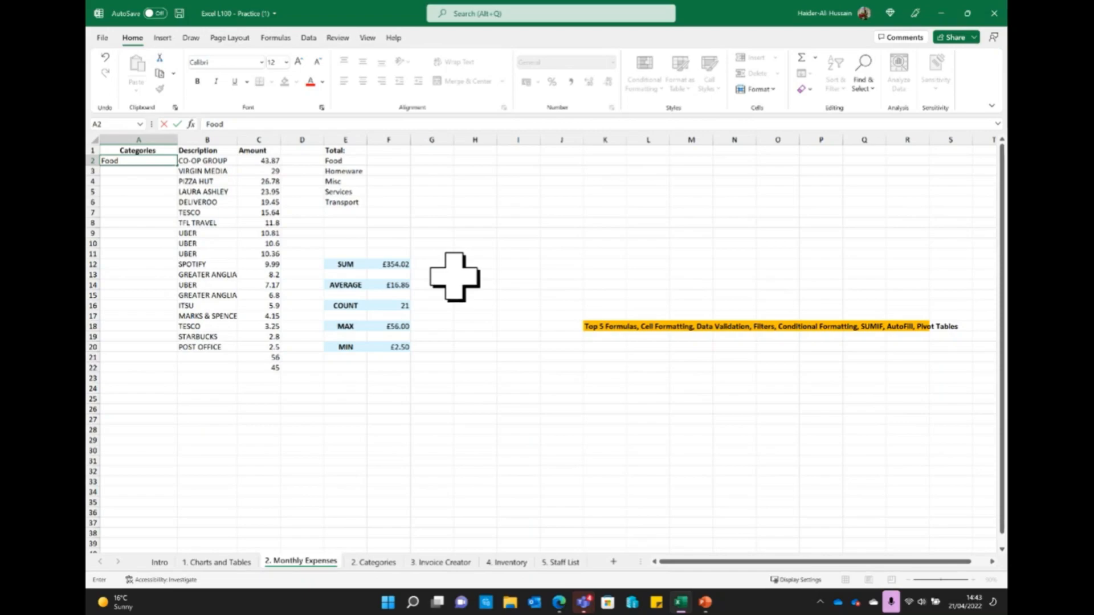
{"action": "key", "text": "Return"}
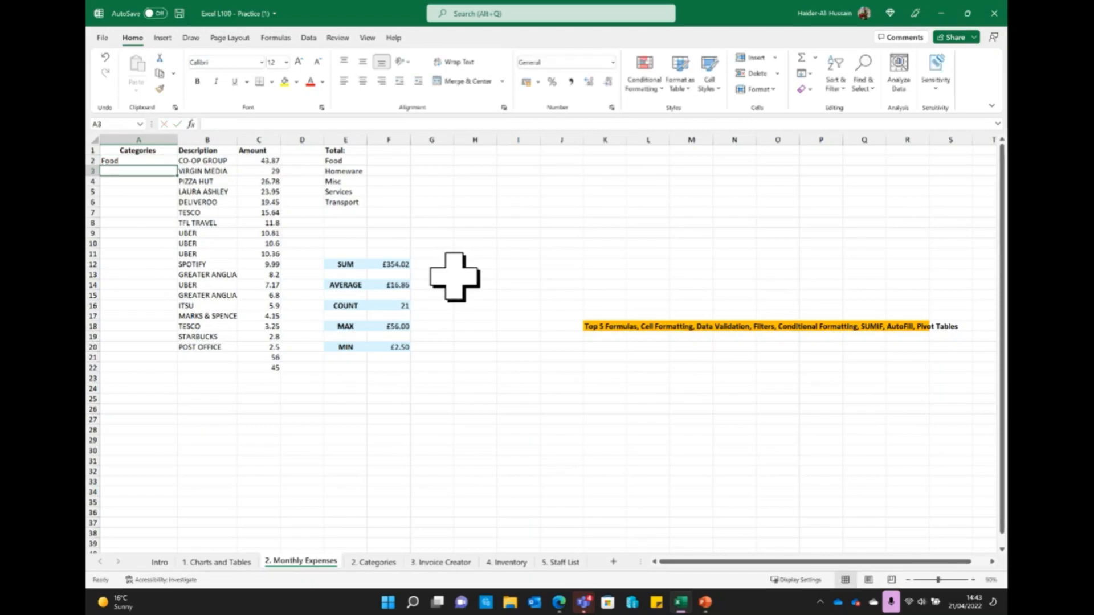
{"action": "type", "text": "Misc"}
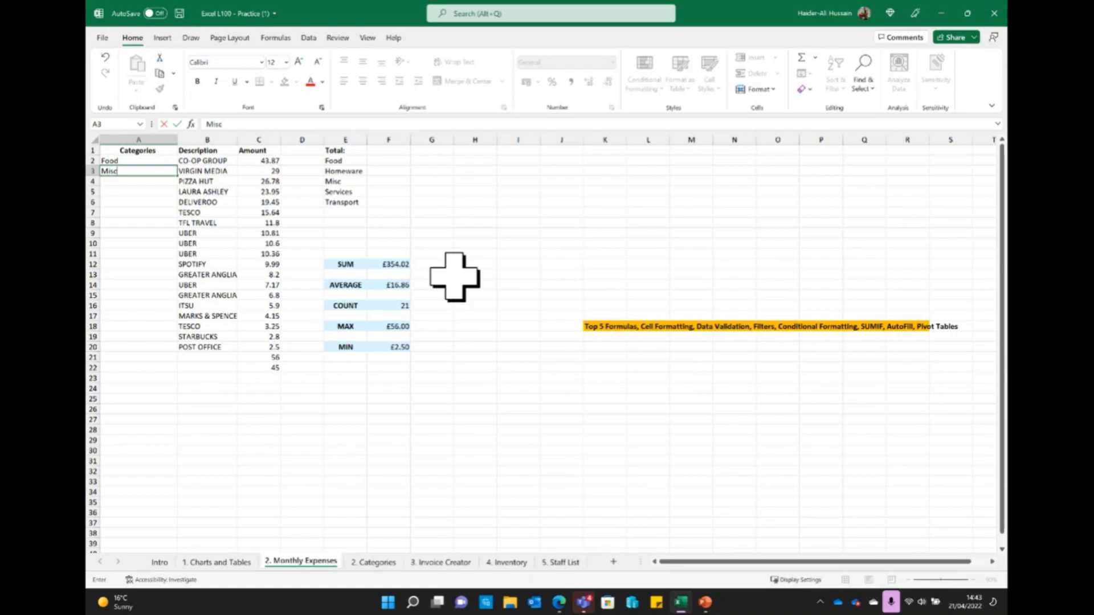
{"action": "key", "text": "Return"}
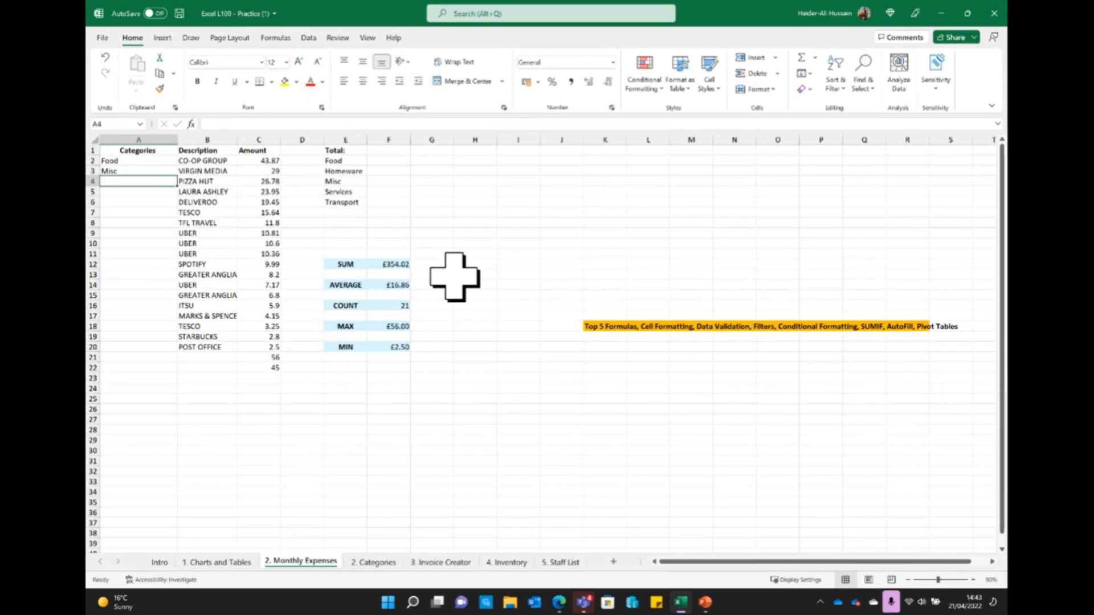
{"action": "type", "text": "F"}
{"action": "type", "text": "Homeware"}
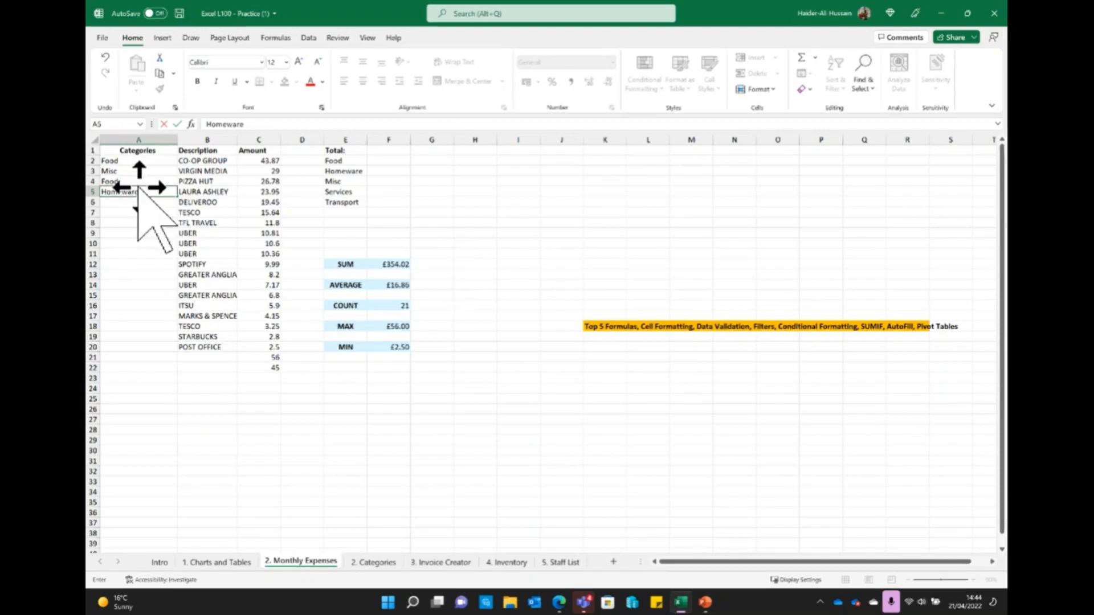
{"action": "left_click", "coordinate": [130, 203]}
{"action": "left_click", "coordinate": [130, 214]}
{"action": "left_click", "coordinate": [131, 224]}
{"action": "left_click", "coordinate": [131, 234]}
{"action": "left_click", "coordinate": [131, 252]}
{"action": "left_click", "coordinate": [137, 265]}
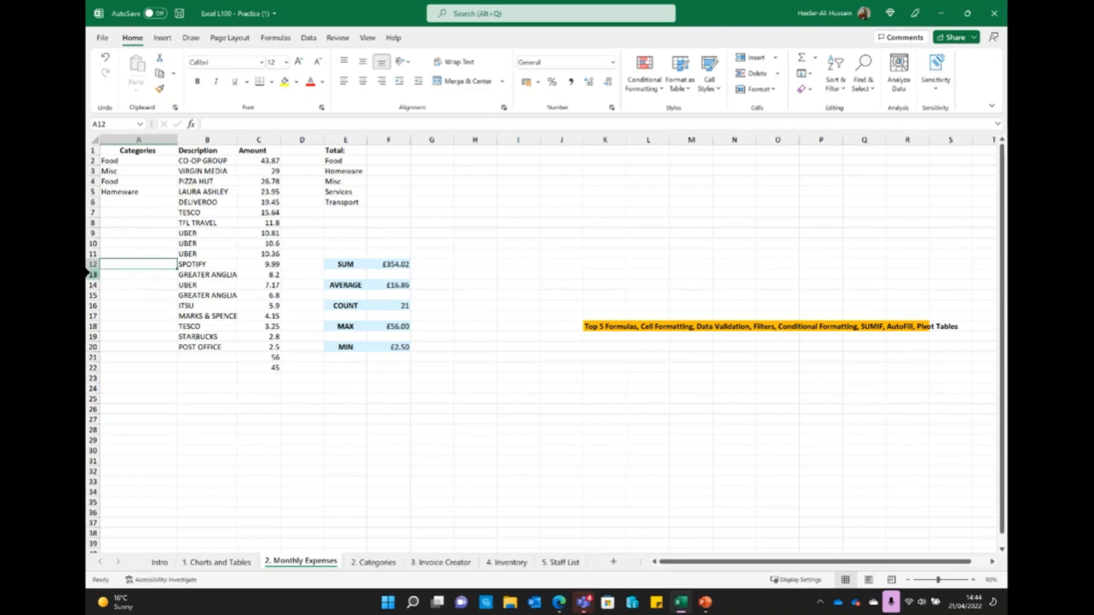
{"action": "left_click", "coordinate": [123, 202]}
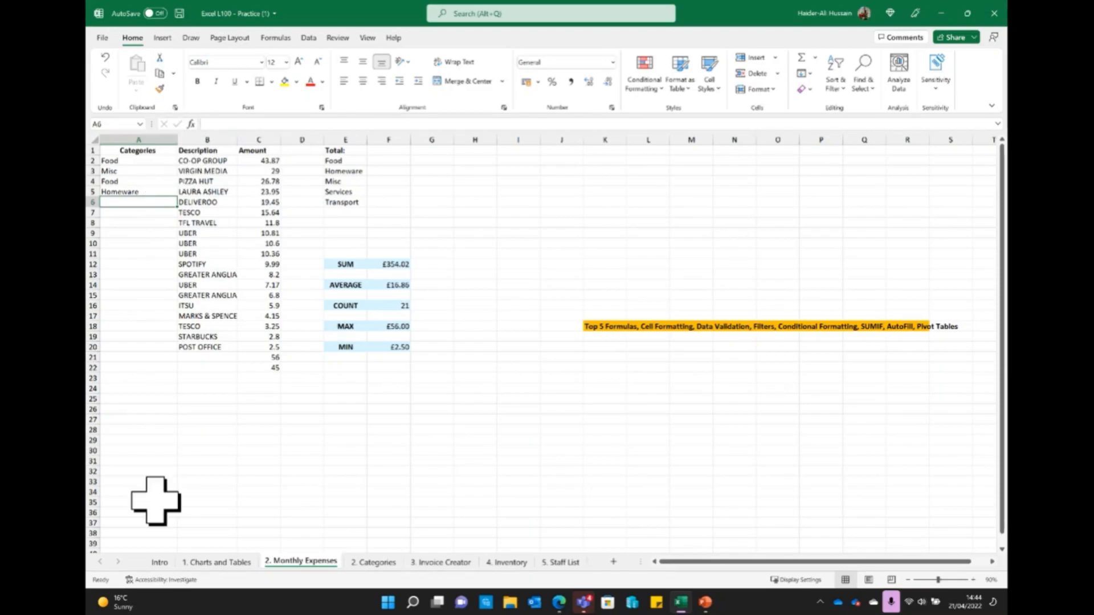
Start a data validation rule for the whole Categories column A that allows entries from a List
{"action": "left_click", "coordinate": [121, 139]}
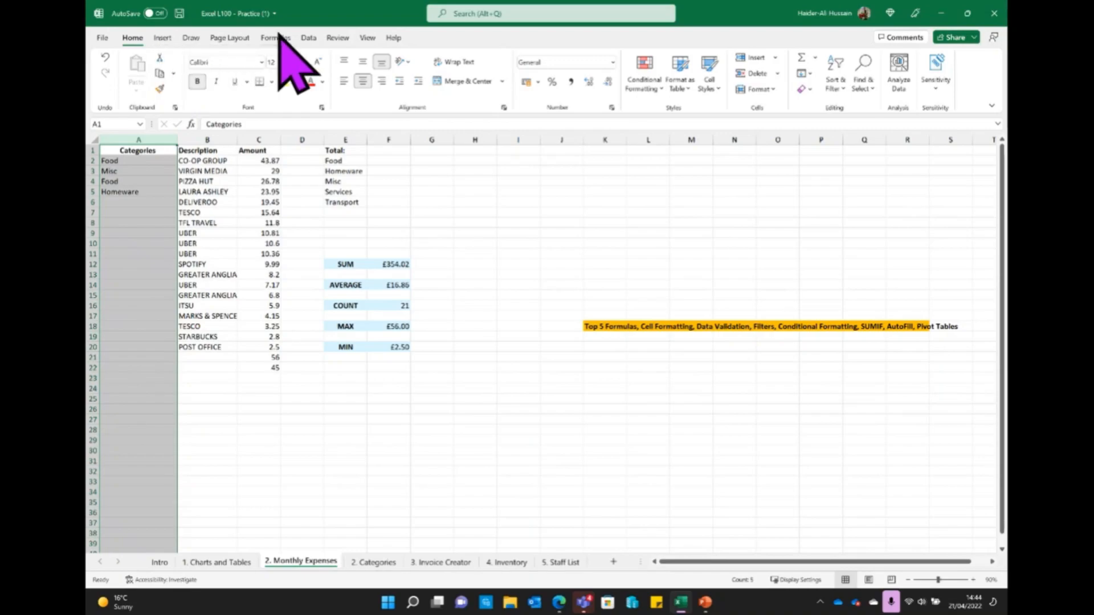
{"action": "left_click", "coordinate": [306, 38]}
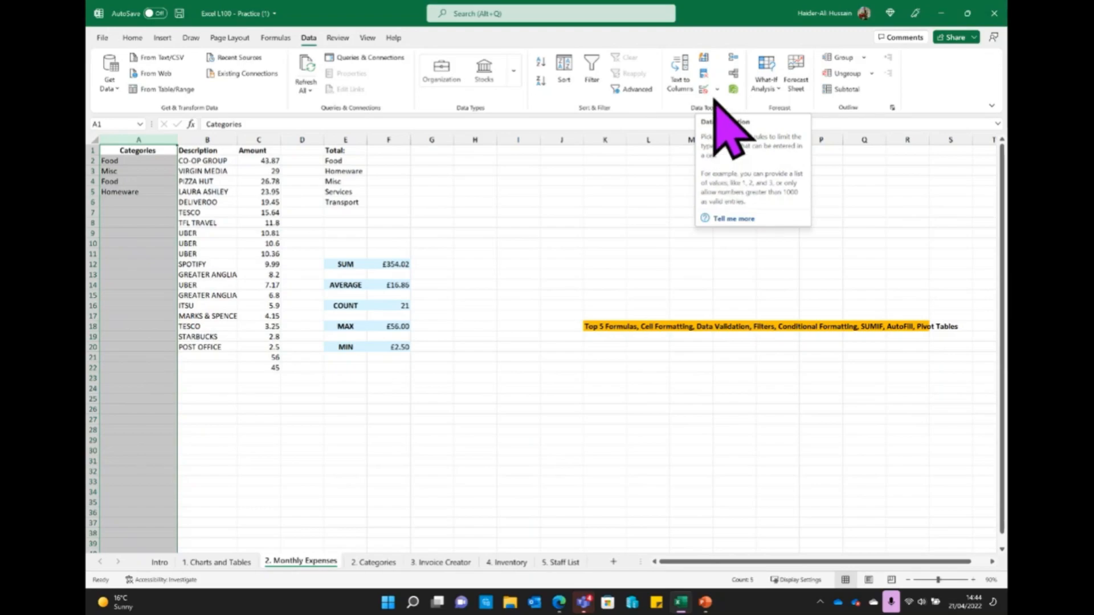
{"action": "left_click", "coordinate": [704, 89]}
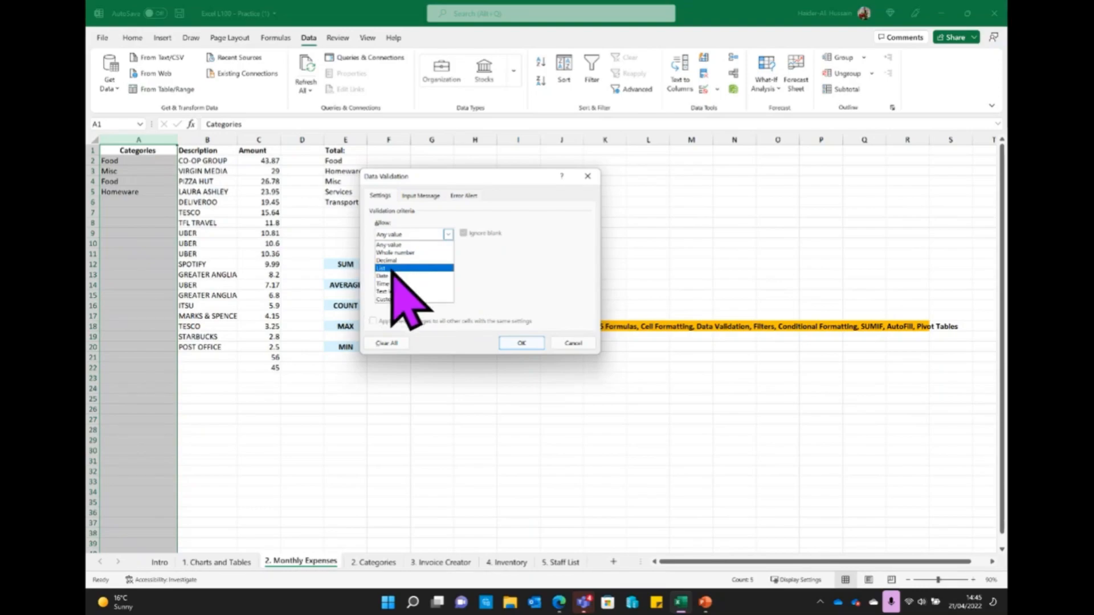
{"action": "left_click", "coordinate": [409, 270]}
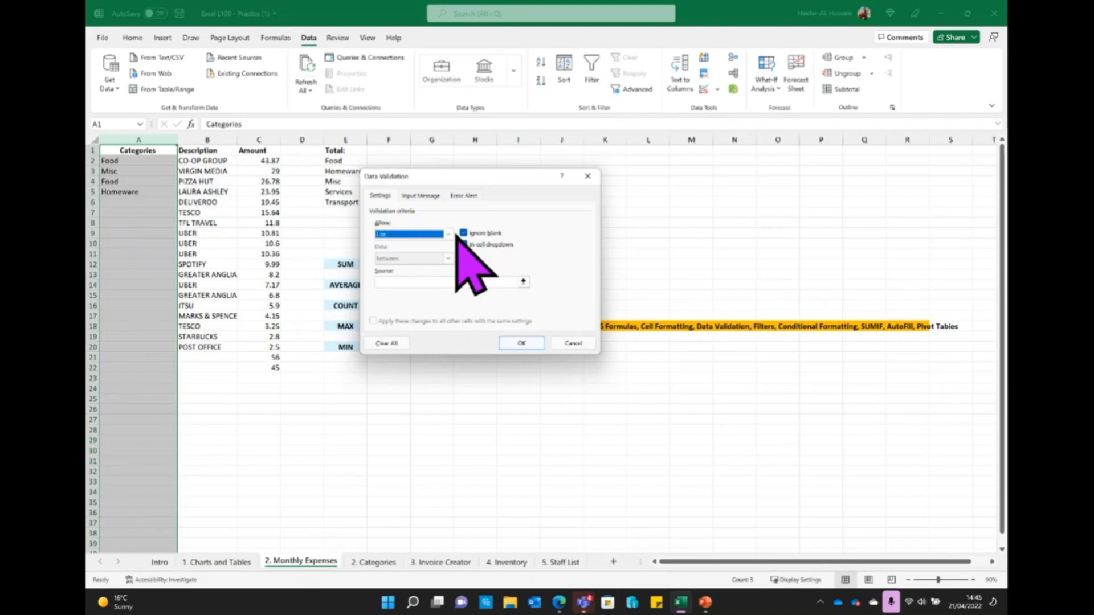
Set the validation list's source to the entire column A of the "2. Categories" sheet and apply the rule
{"action": "left_click", "coordinate": [523, 281]}
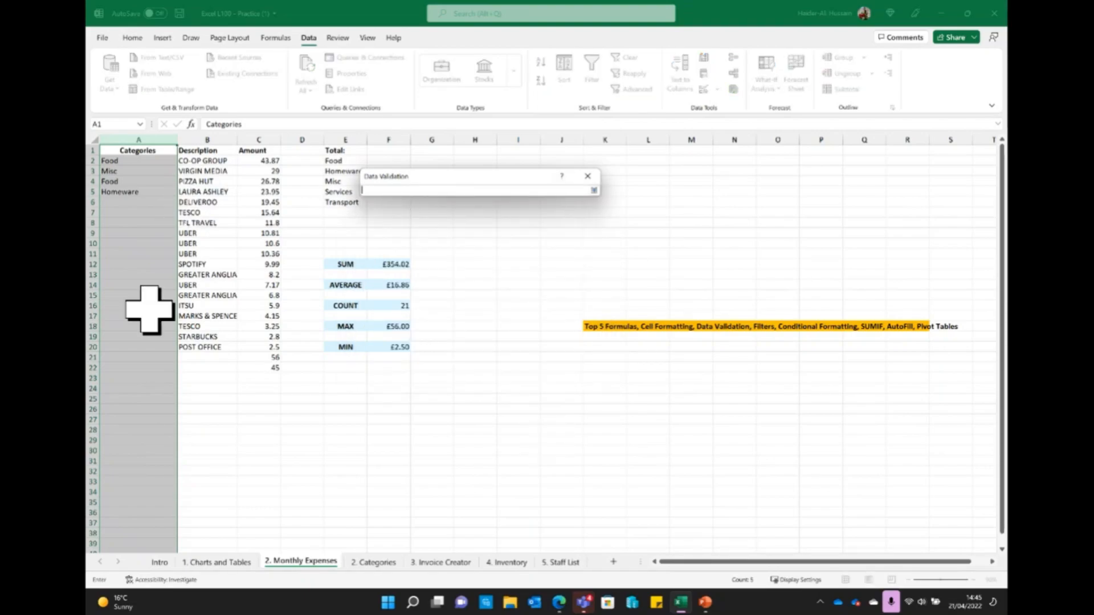
{"action": "left_click", "coordinate": [372, 567]}
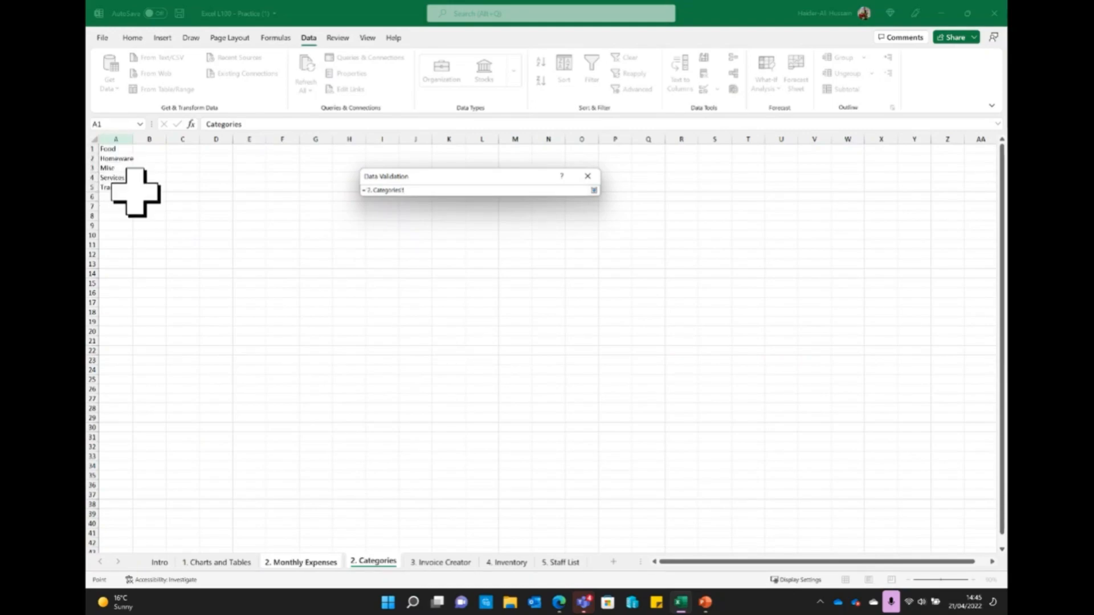
{"action": "left_click_drag", "start_coordinate": [112, 150], "coordinate": [110, 190]}
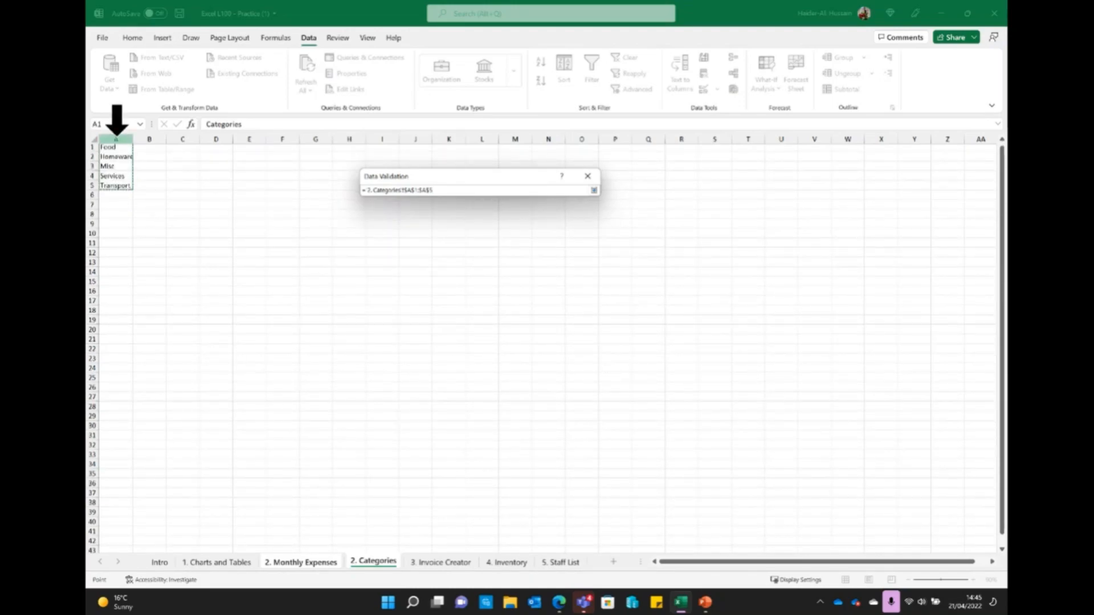
{"action": "left_click", "coordinate": [117, 137]}
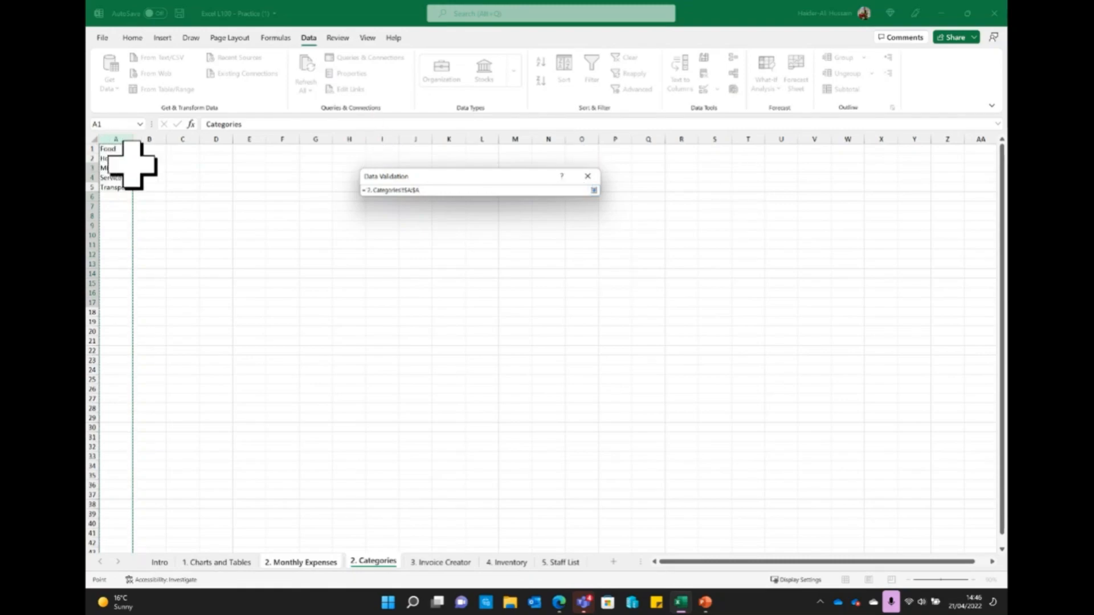
{"action": "left_click", "coordinate": [594, 191]}
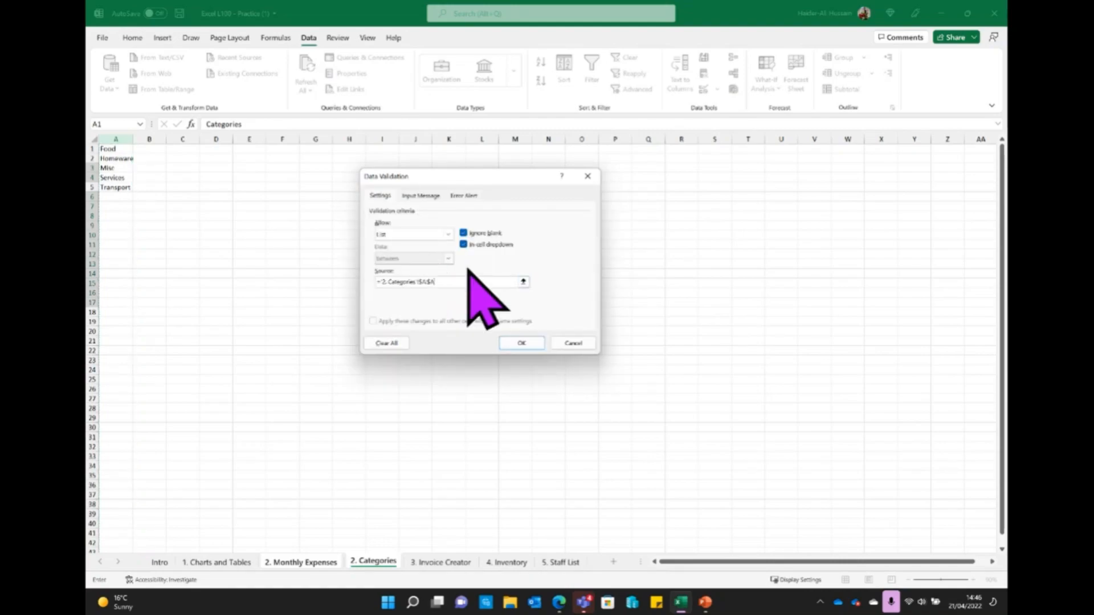
{"action": "left_click", "coordinate": [520, 343]}
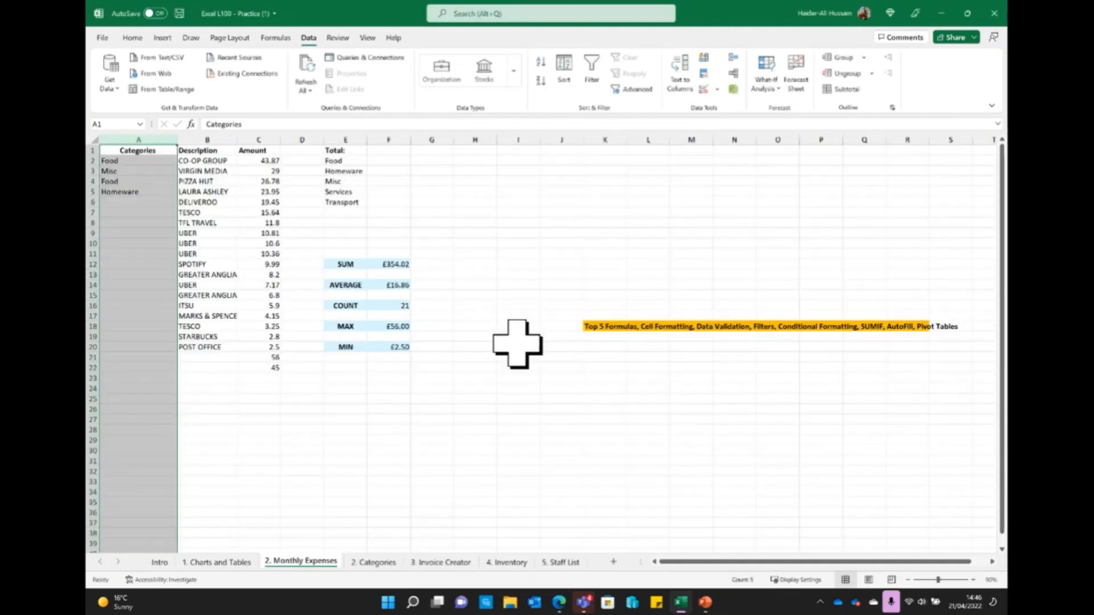
Categorise the fifth and sixth expenses from the validation list: Food in A6 and Homeware in A7
{"action": "left_click", "coordinate": [140, 203]}
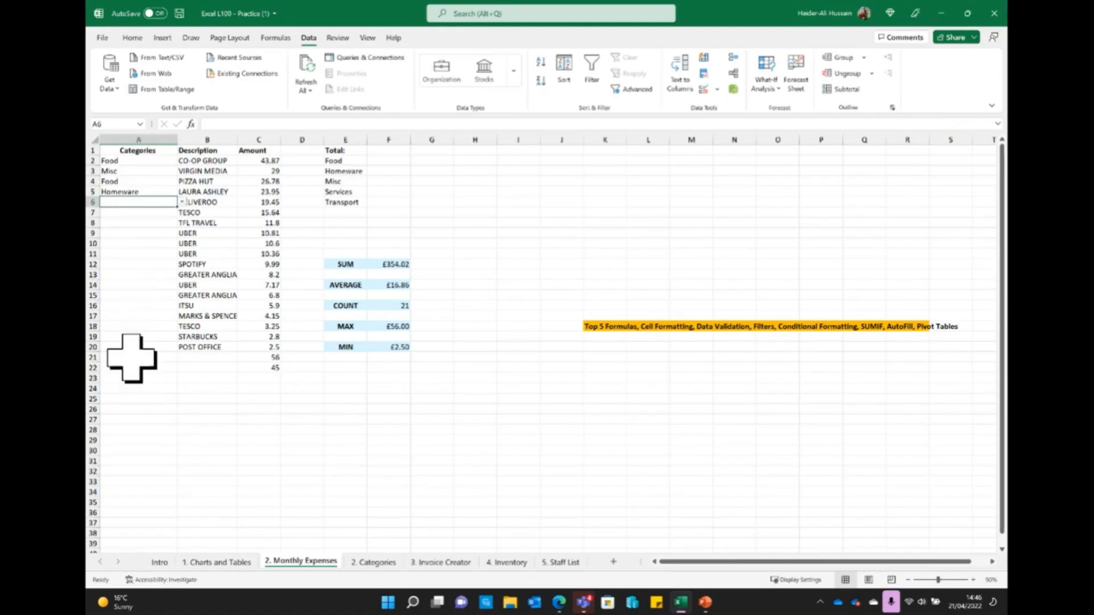
{"action": "left_click", "coordinate": [182, 203]}
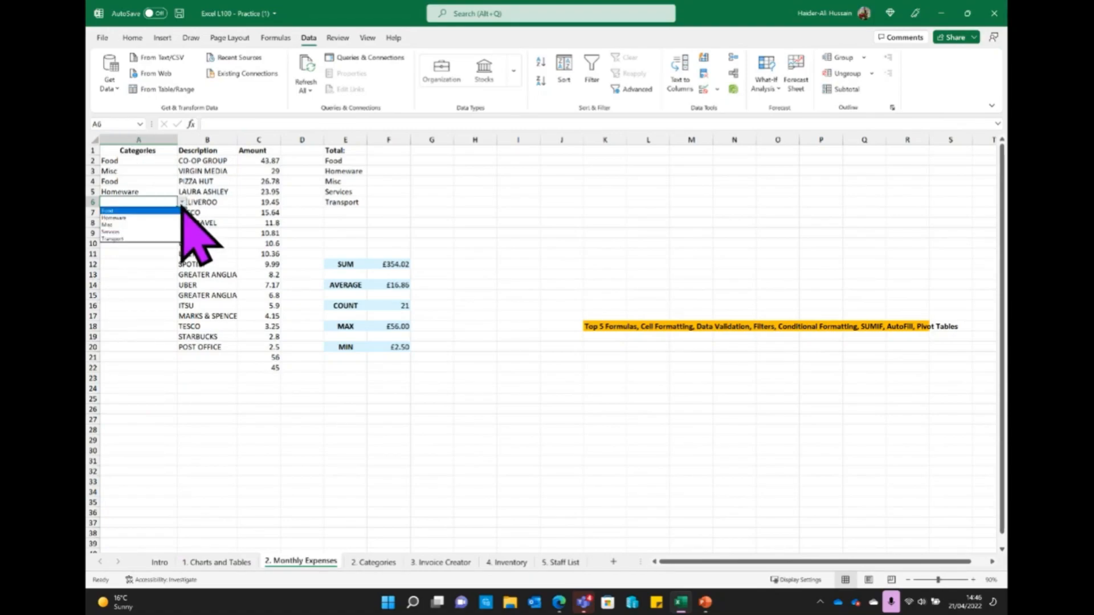
{"action": "left_click", "coordinate": [120, 211]}
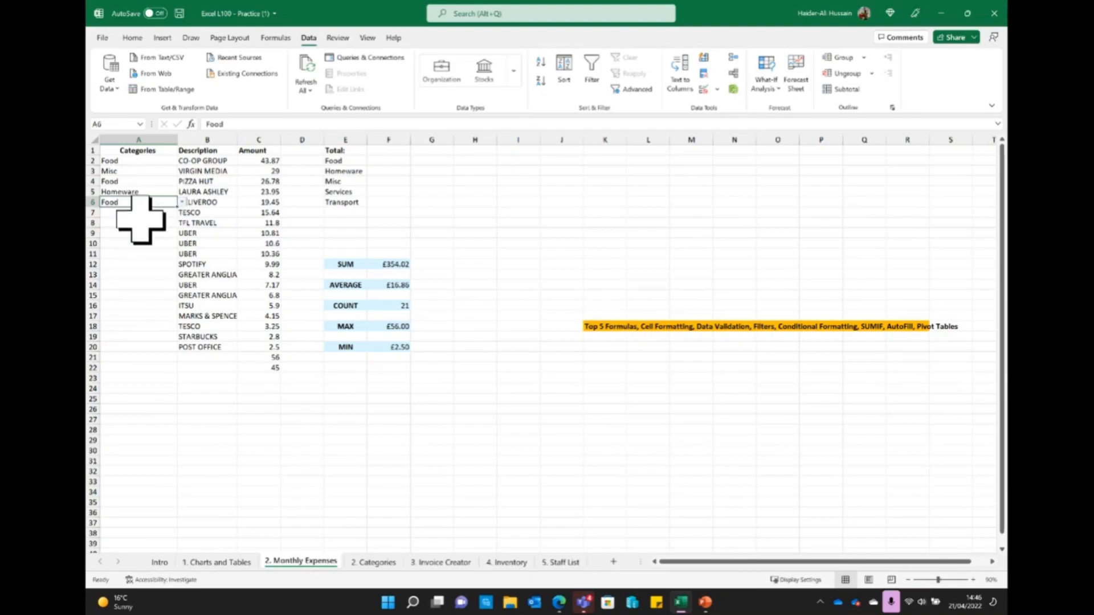
{"action": "left_click", "coordinate": [159, 213]}
{"action": "left_click", "coordinate": [182, 212]}
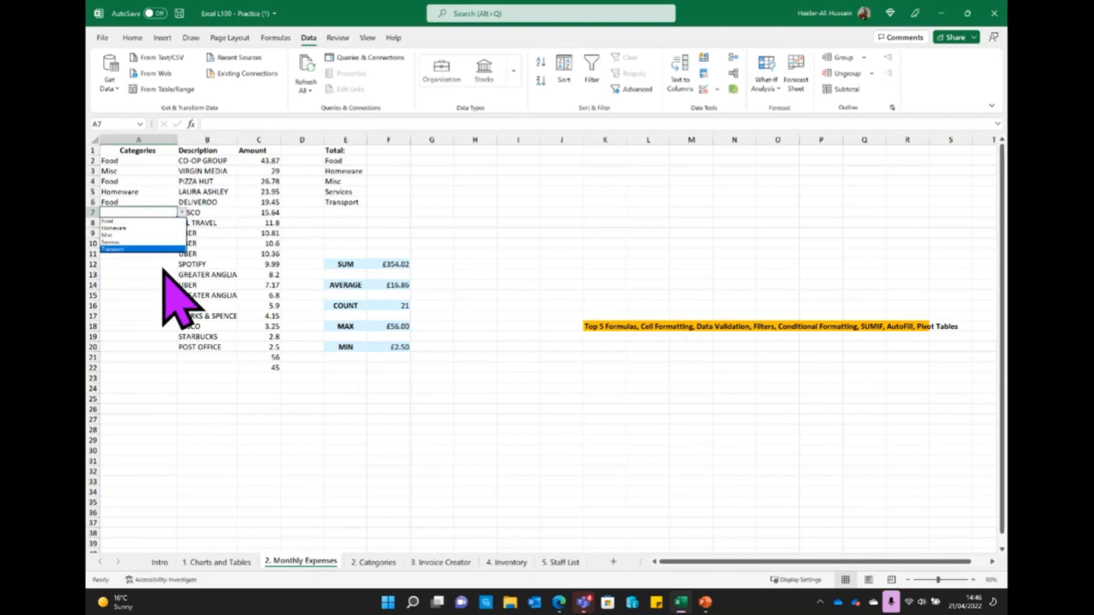
{"action": "left_click", "coordinate": [163, 228]}
Assign the category Transport from the validation list to the TFL Travel and first Uber expenses in A8 and A9
{"action": "left_click", "coordinate": [156, 222]}
{"action": "left_click", "coordinate": [182, 222]}
{"action": "left_click", "coordinate": [113, 259]}
{"action": "left_click", "coordinate": [159, 233]}
{"action": "left_click", "coordinate": [182, 234]}
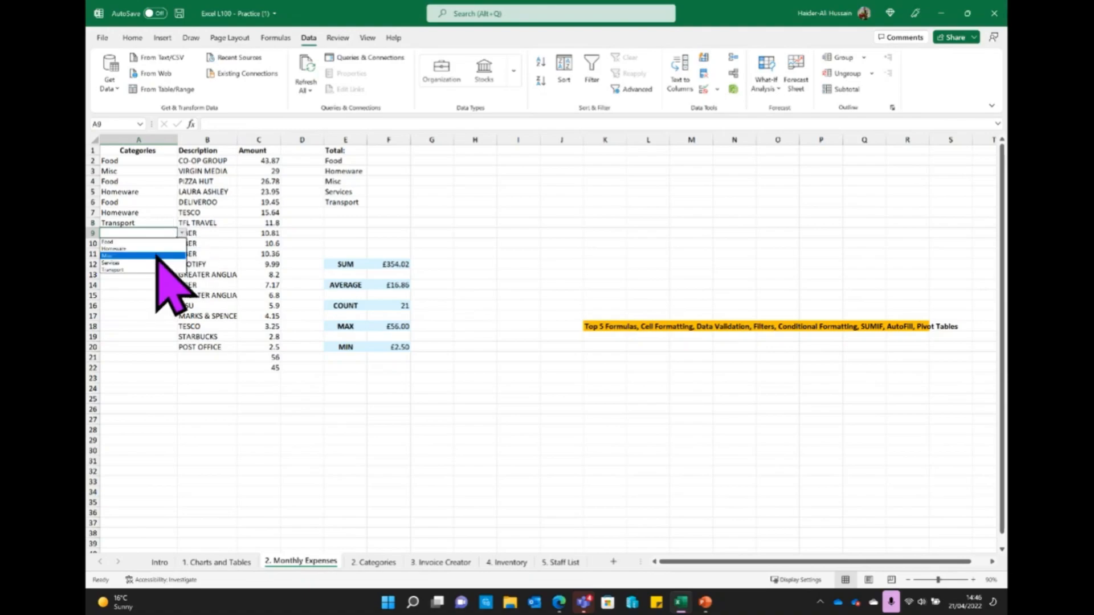
{"action": "left_click", "coordinate": [142, 270]}
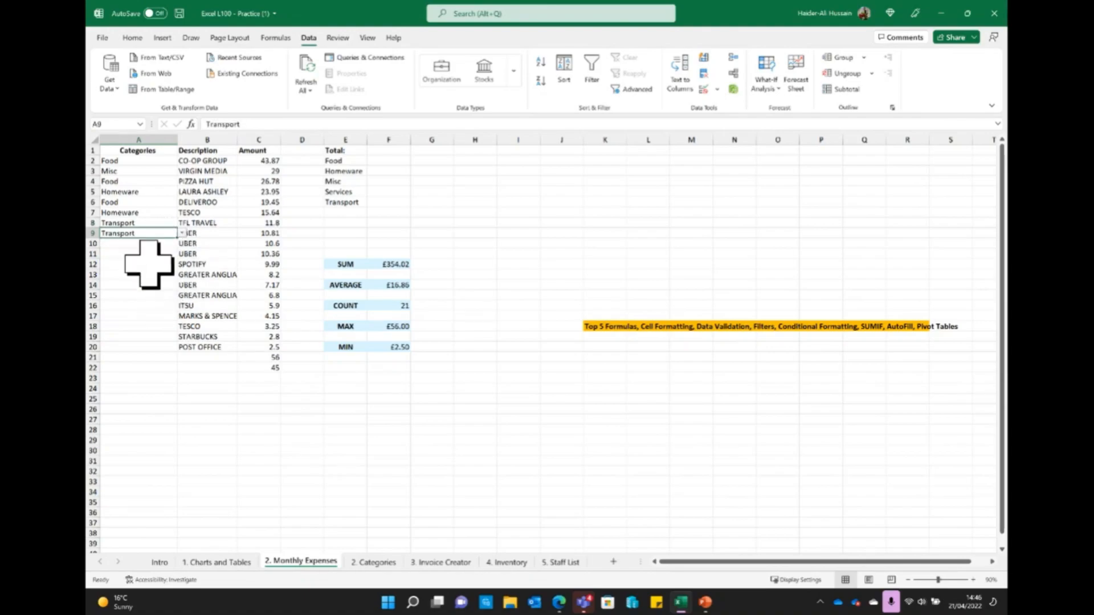
{"action": "left_click", "coordinate": [127, 244]}
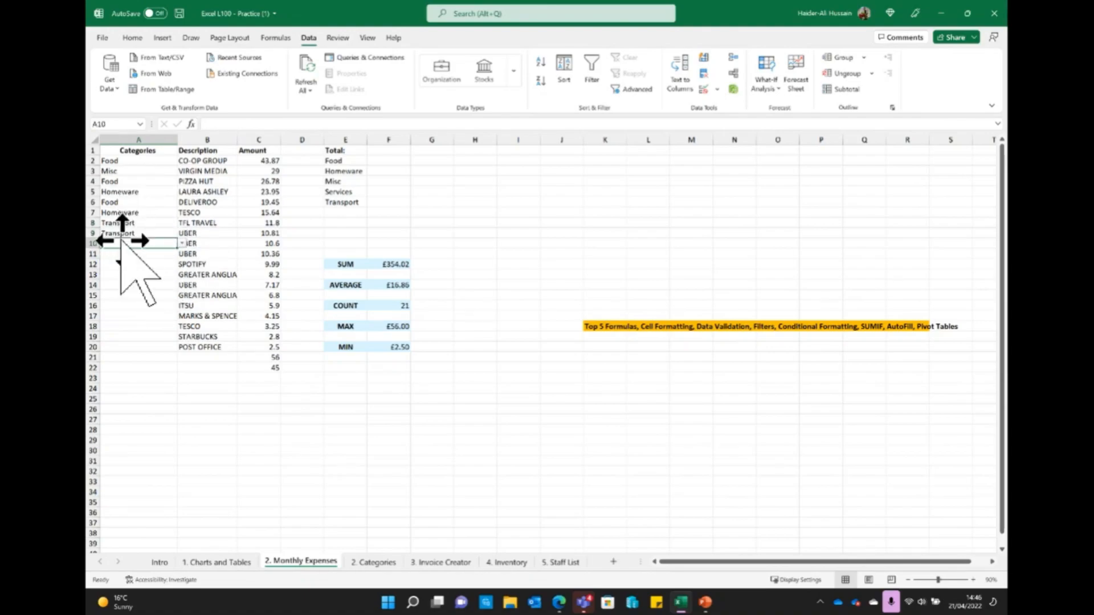
Add the category Leisure in cell A6 of the "2. Categories" sheet and check it in the Monthly Expenses category options and Total list
{"action": "left_click", "coordinate": [373, 563]}
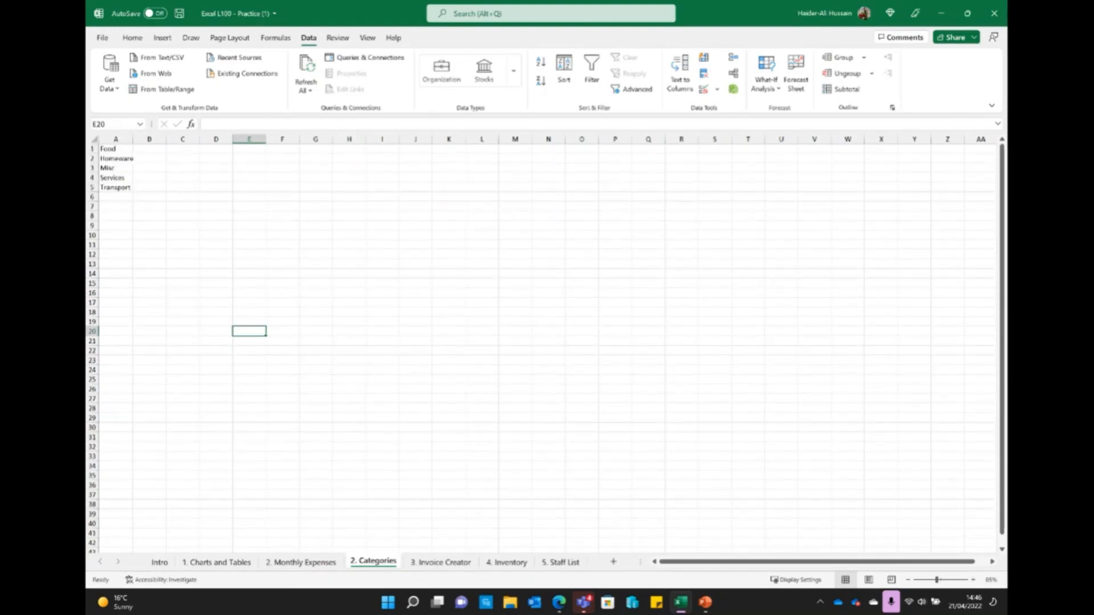
{"action": "left_click", "coordinate": [116, 196]}
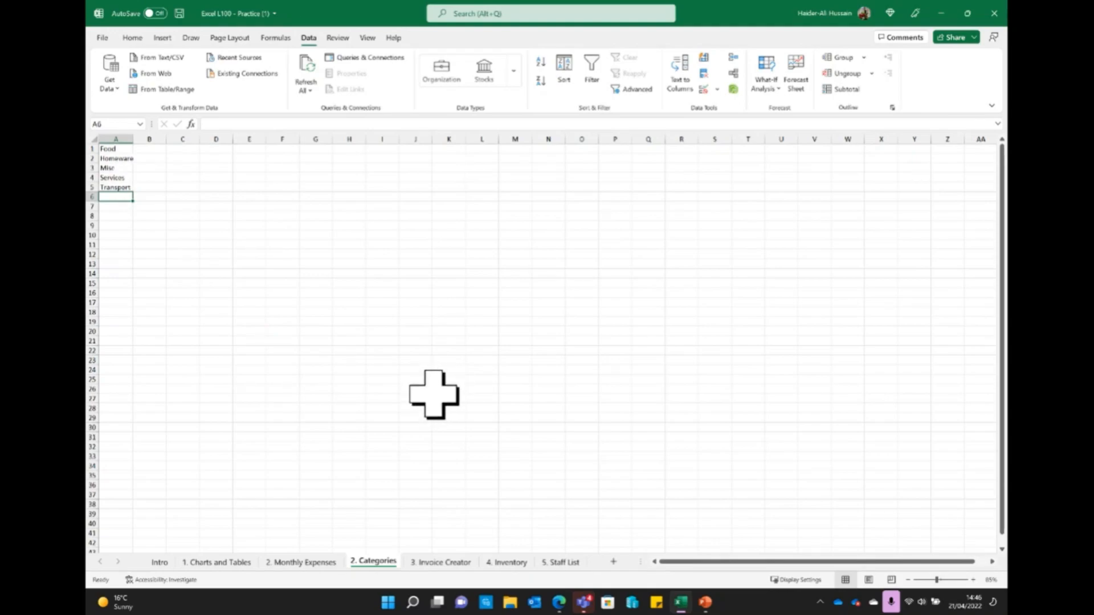
{"action": "type", "text": "LEisure"}
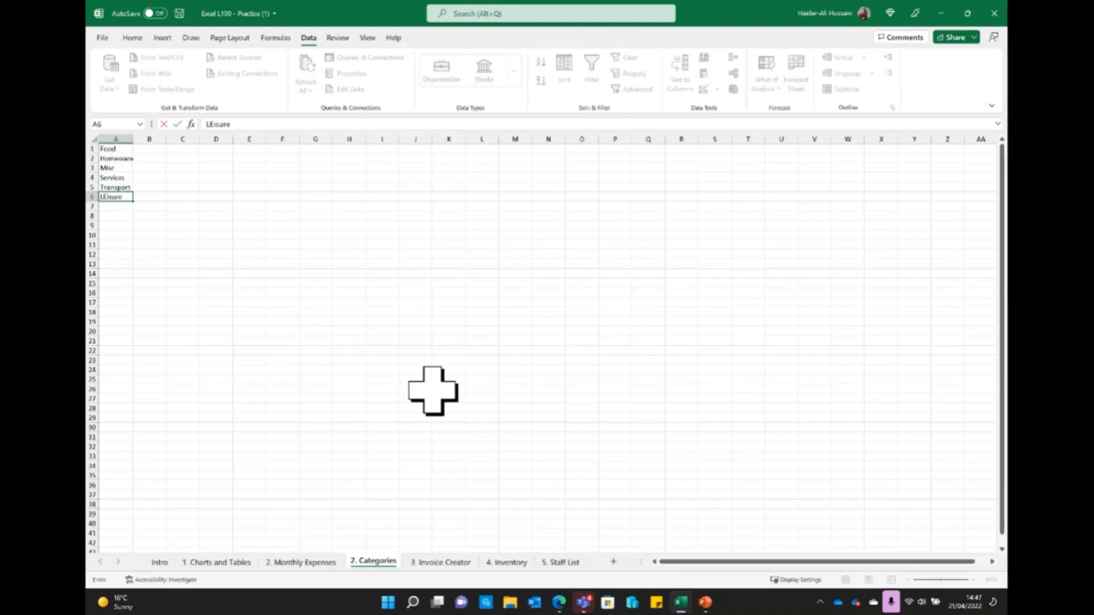
{"action": "key", "text": "BackSpace"}
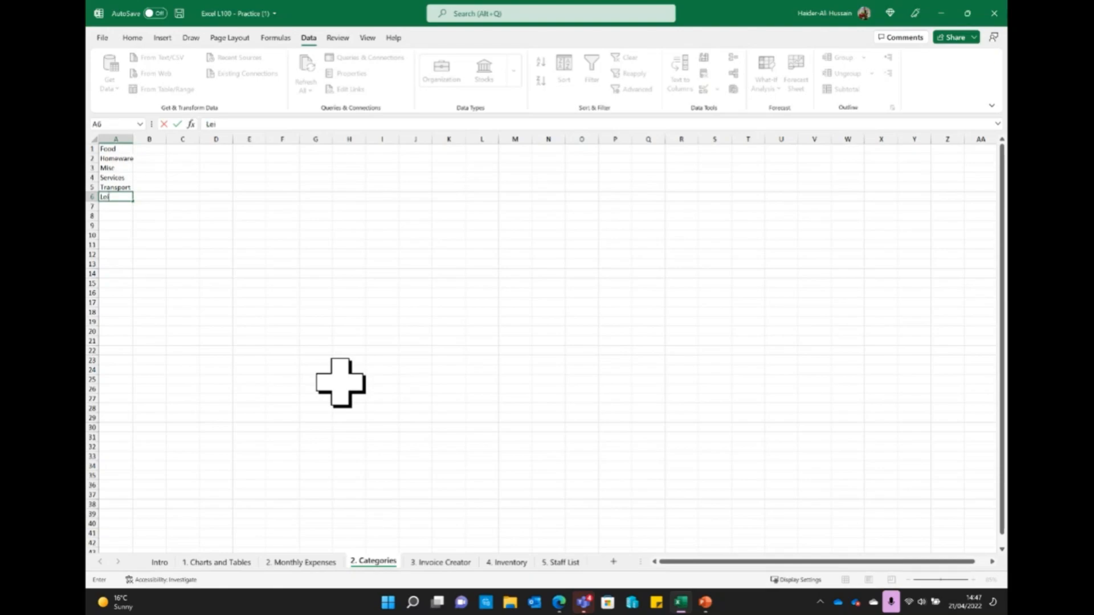
{"action": "left_click", "coordinate": [249, 254]}
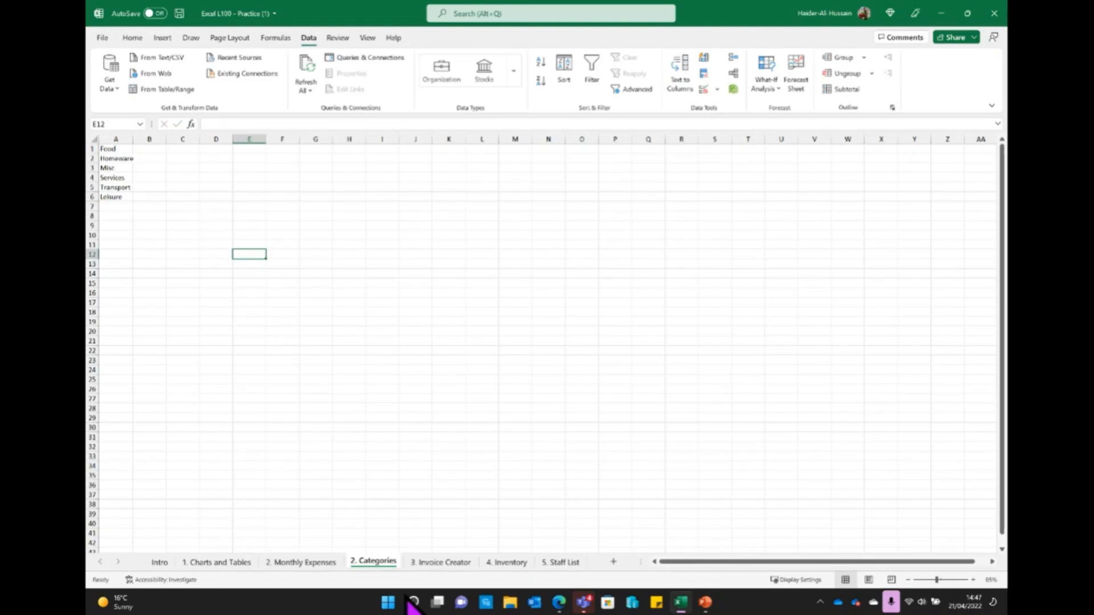
{"action": "left_click", "coordinate": [315, 562]}
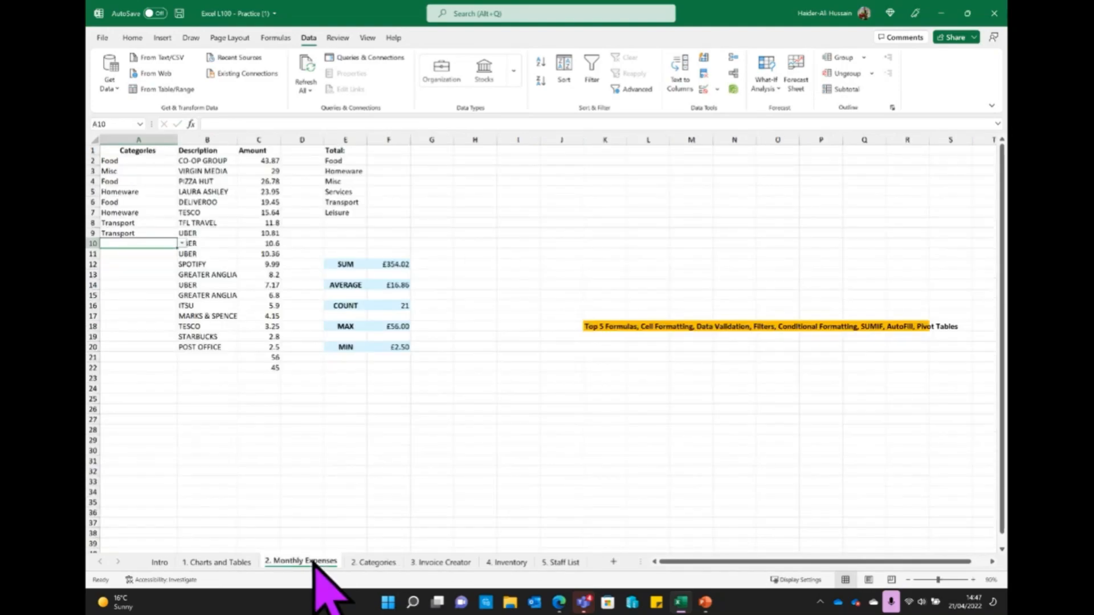
{"action": "left_click", "coordinate": [182, 244]}
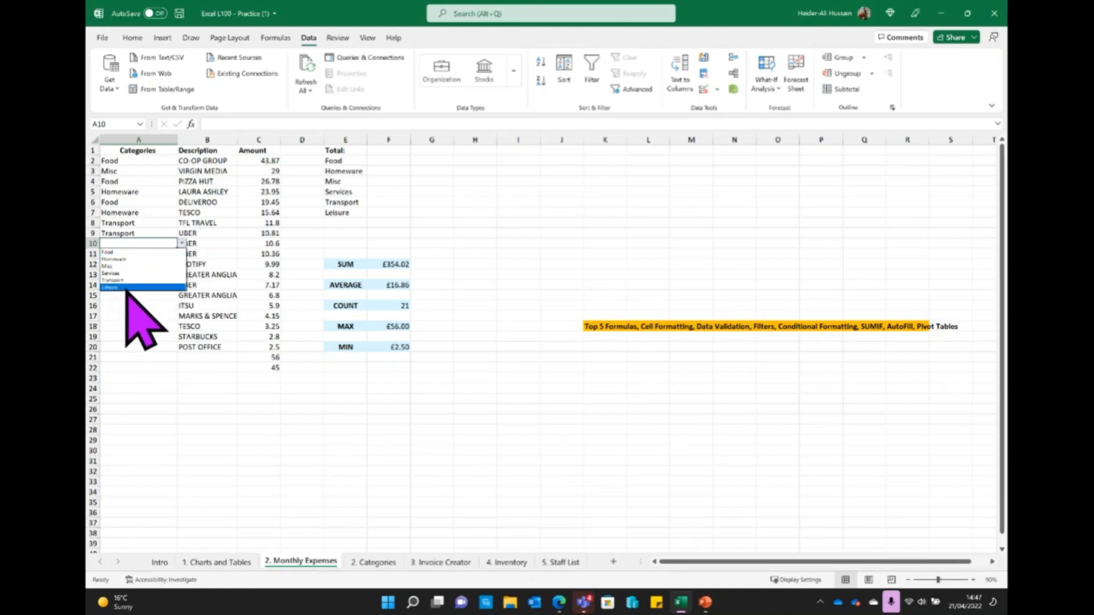
{"action": "left_click", "coordinate": [336, 212]}
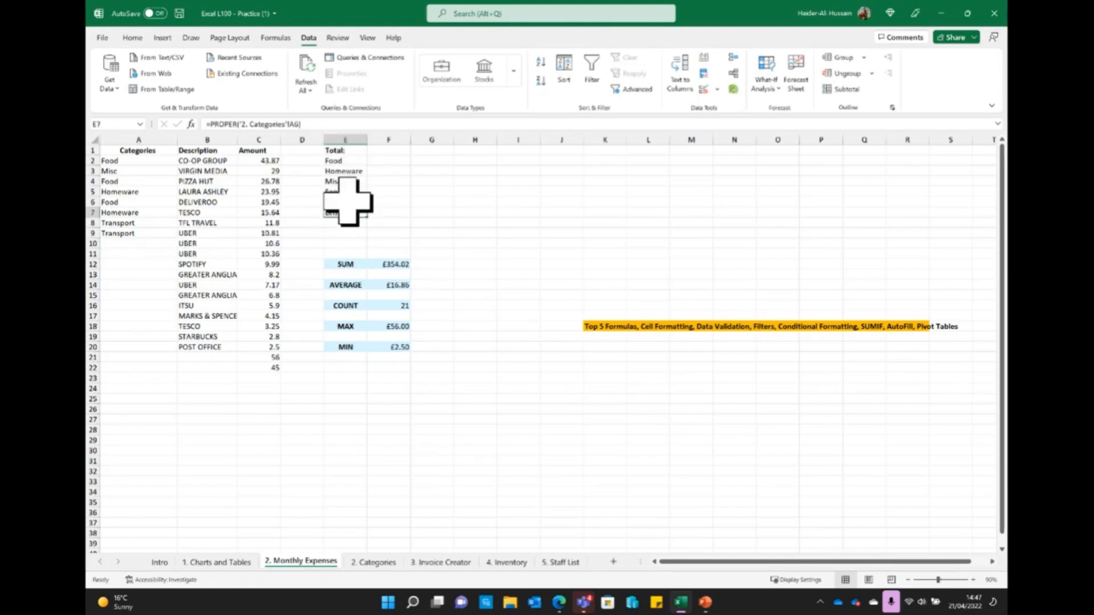
Add the category Sports in cell A7 of the "2. Categories" sheet
{"action": "left_click", "coordinate": [373, 562]}
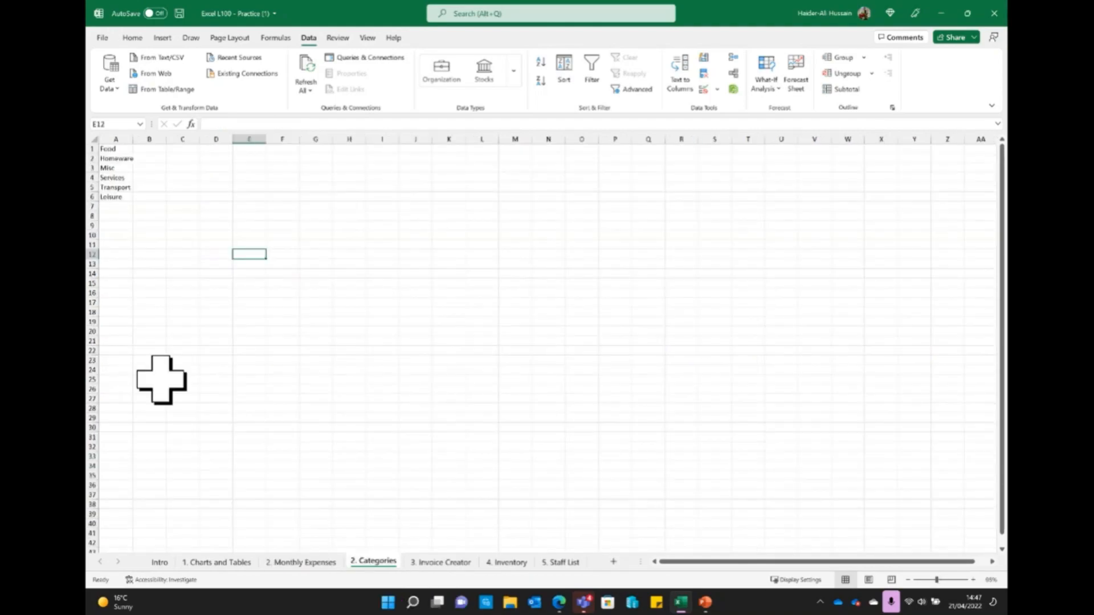
{"action": "left_click", "coordinate": [116, 206]}
{"action": "type", "text": "Sports"}
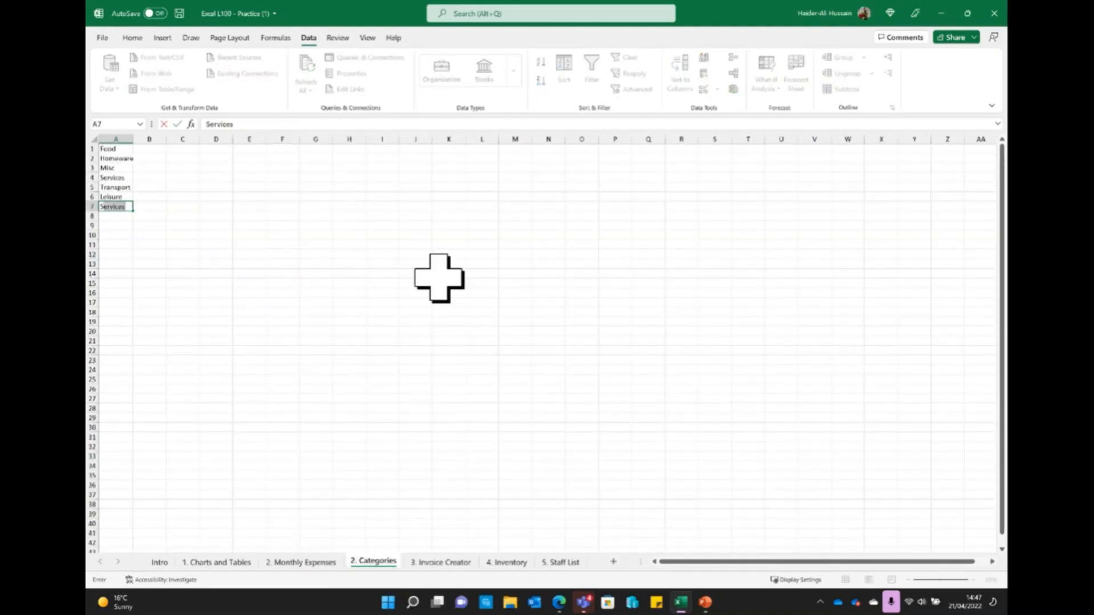
{"action": "left_click", "coordinate": [266, 249]}
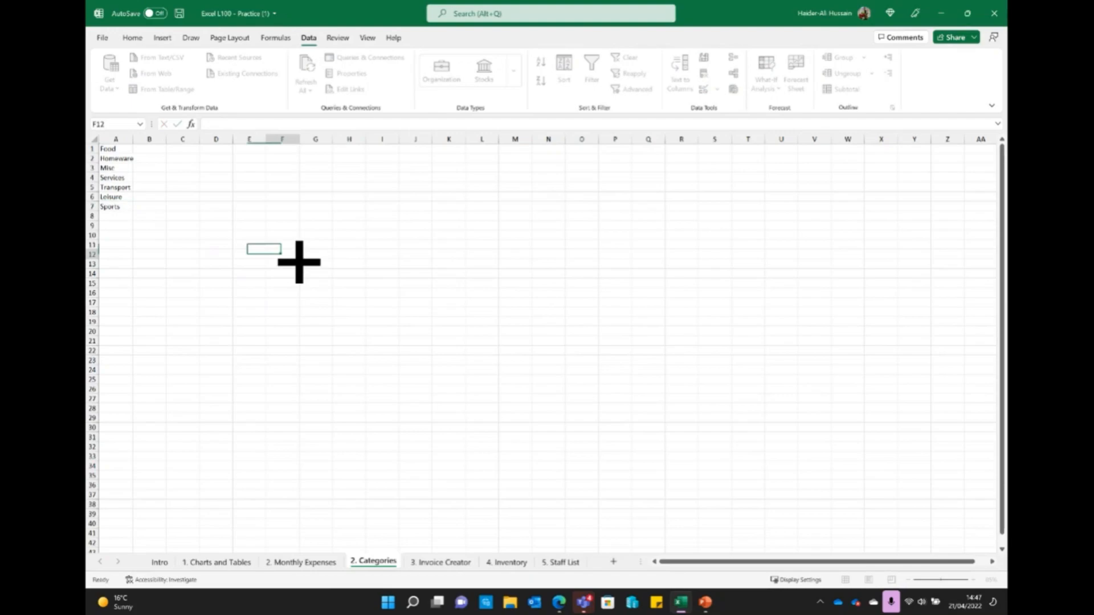
Check the category options for cell A10 on the Monthly Expenses sheet and inspect the formulas behind the last two entries in the Total list
{"action": "left_click", "coordinate": [298, 563]}
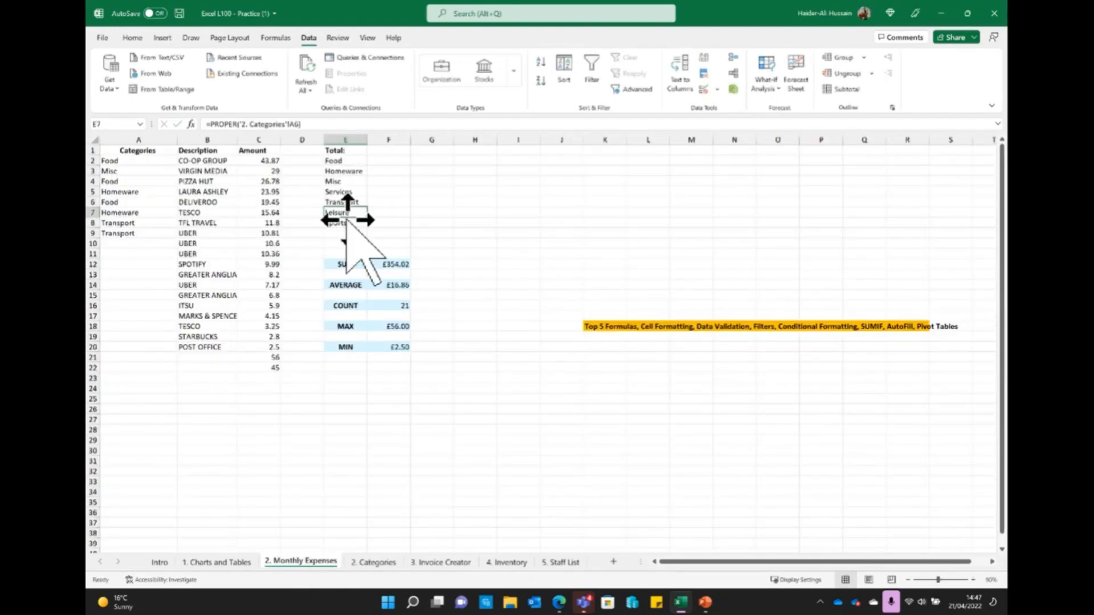
{"action": "left_click", "coordinate": [136, 236]}
{"action": "left_click", "coordinate": [139, 245]}
{"action": "left_click", "coordinate": [182, 243]}
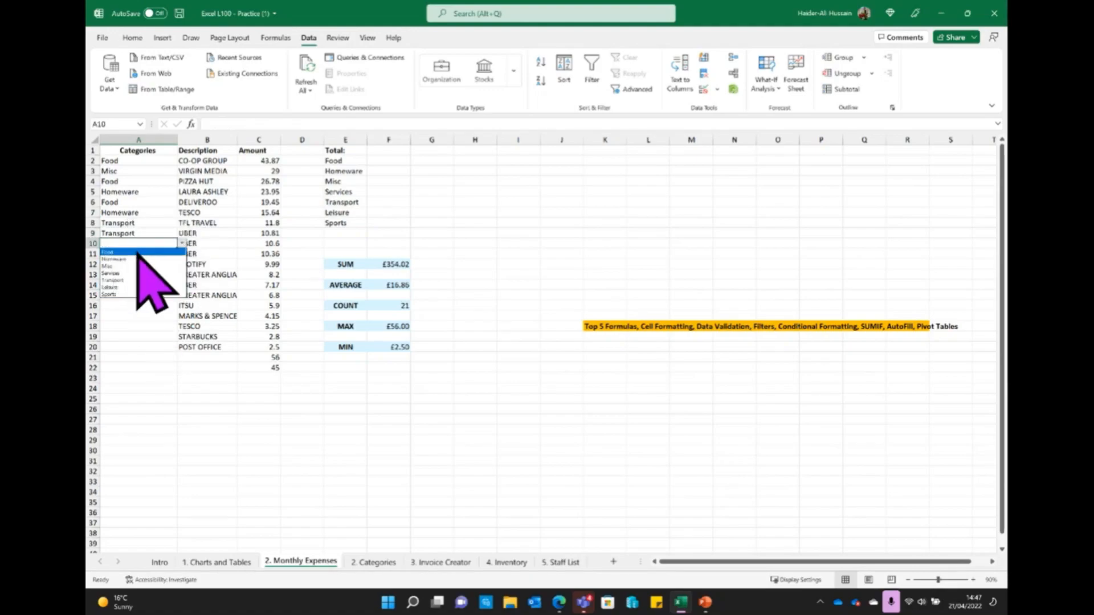
{"action": "left_click", "coordinate": [336, 209]}
{"action": "left_click", "coordinate": [336, 210]}
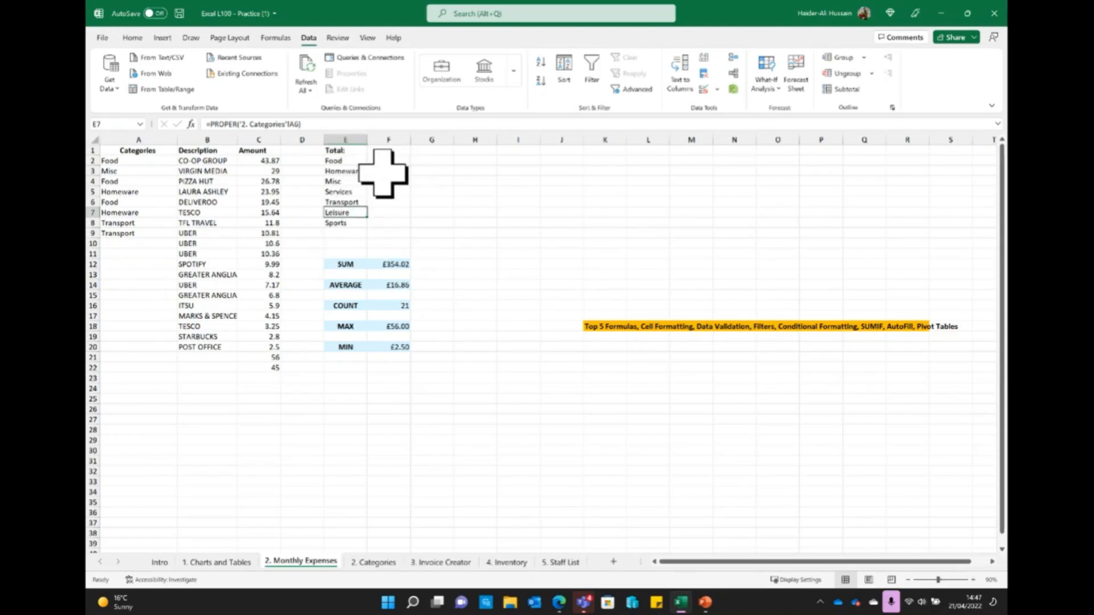
{"action": "left_click", "coordinate": [388, 161]}
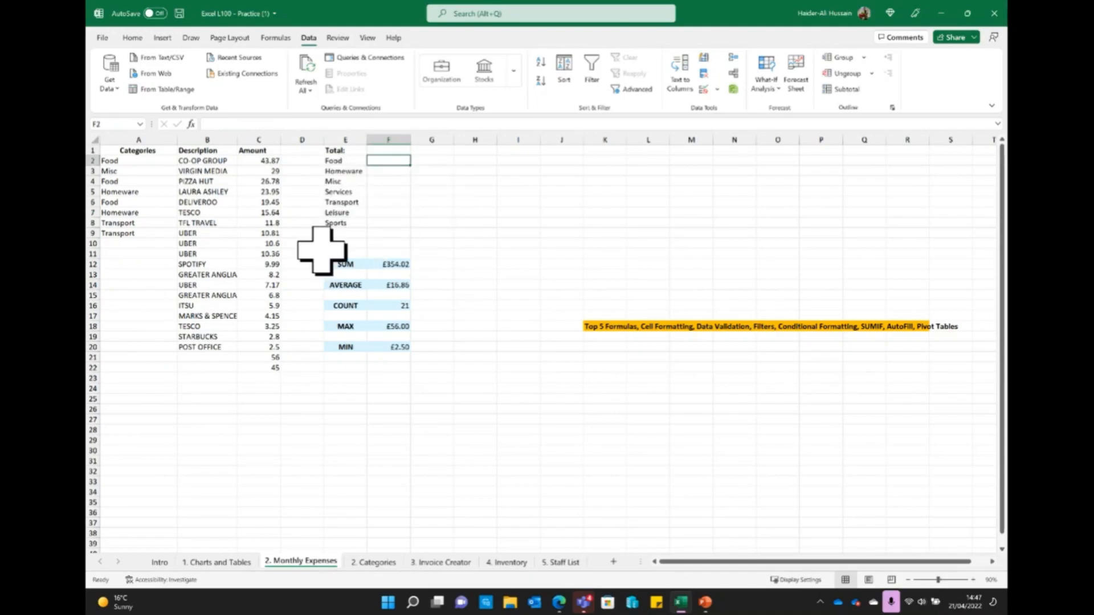
{"action": "left_click", "coordinate": [337, 224]}
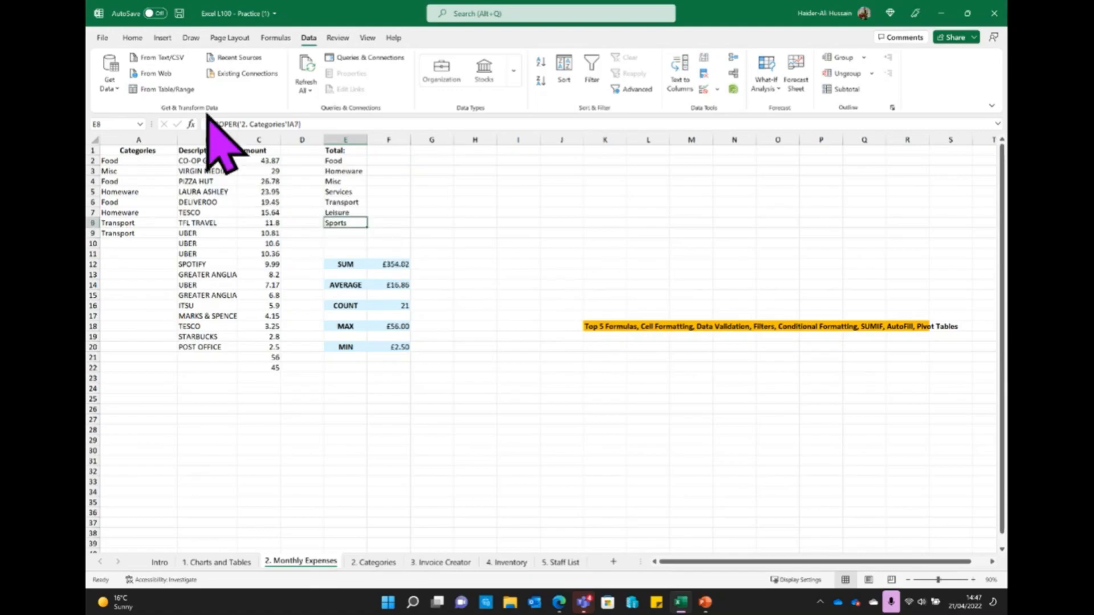
{"action": "left_click", "coordinate": [219, 124]}
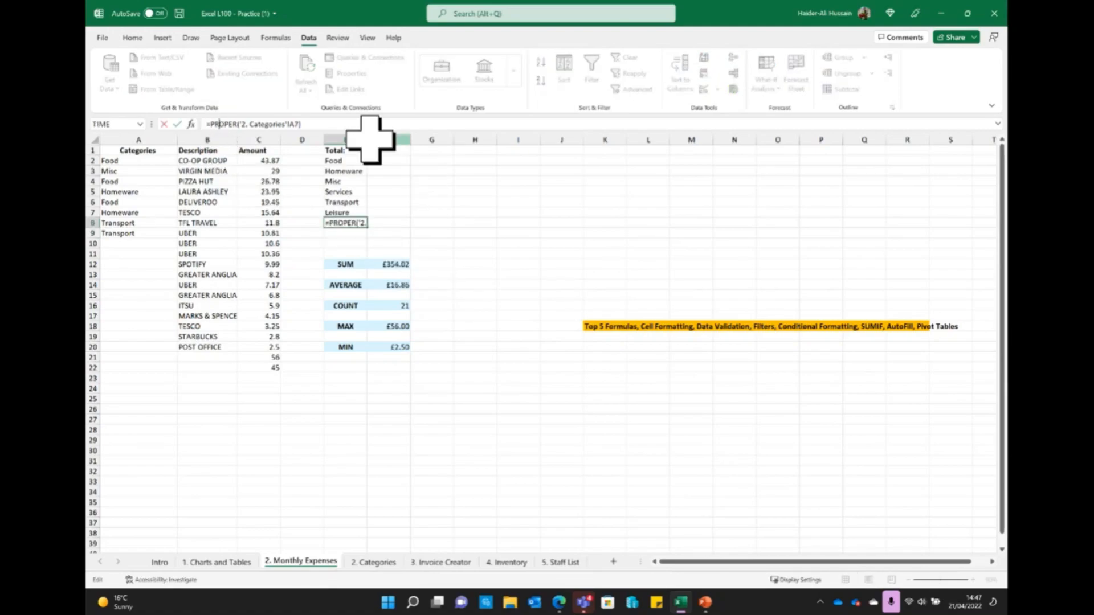
{"action": "left_click", "coordinate": [389, 140]}
{"action": "left_click", "coordinate": [385, 162]}
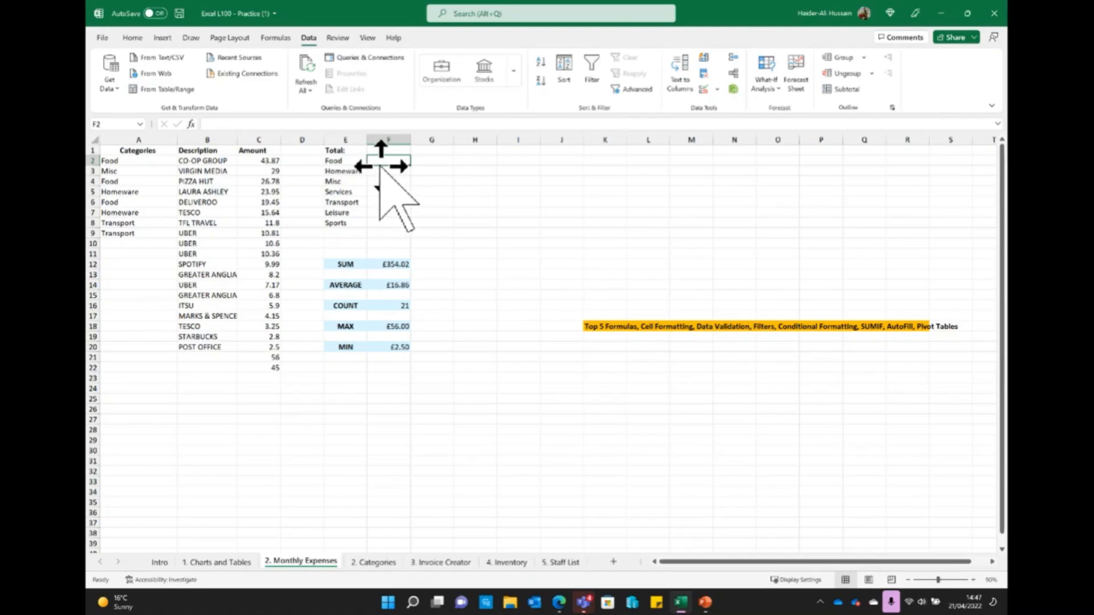
Choose categories from the validation list for three more expenses: Food in A10, Transport in A11 and Leisure in A12
{"action": "left_click", "coordinate": [128, 244]}
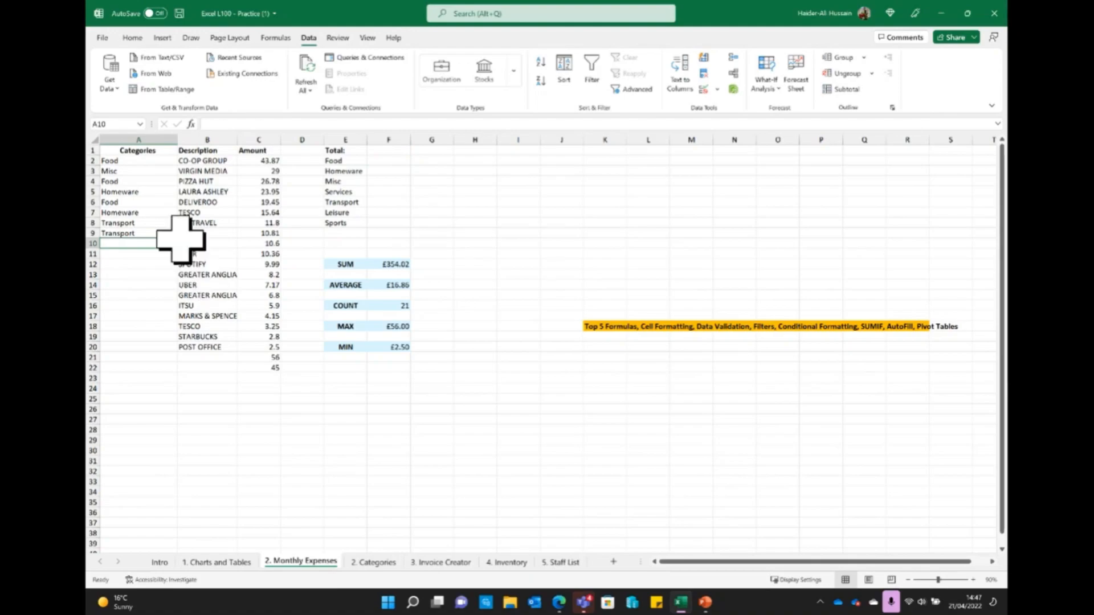
{"action": "left_click", "coordinate": [181, 244]}
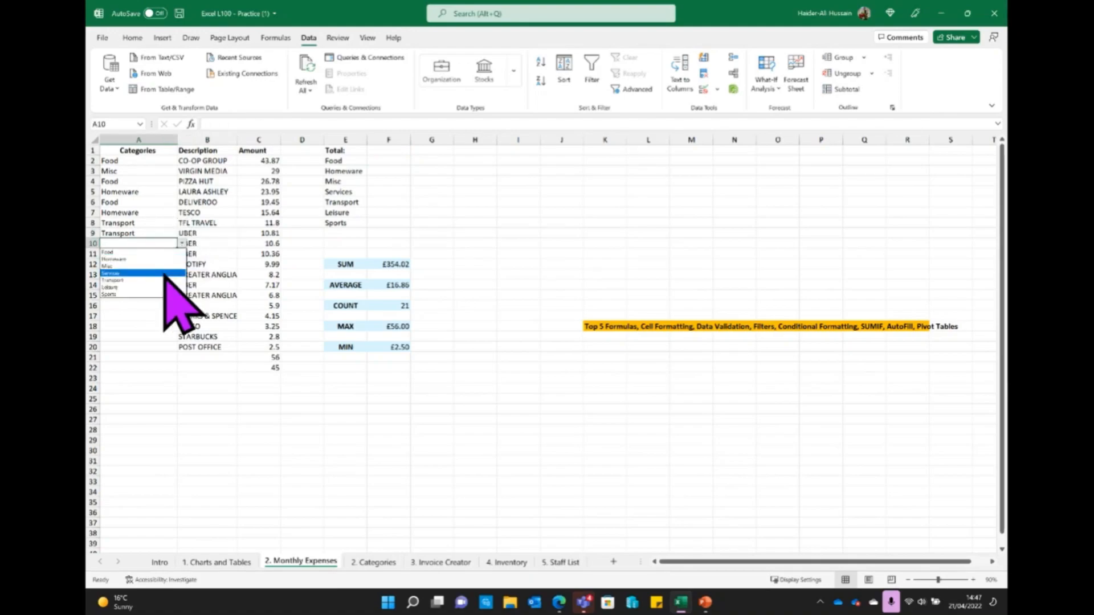
{"action": "left_click", "coordinate": [165, 252]}
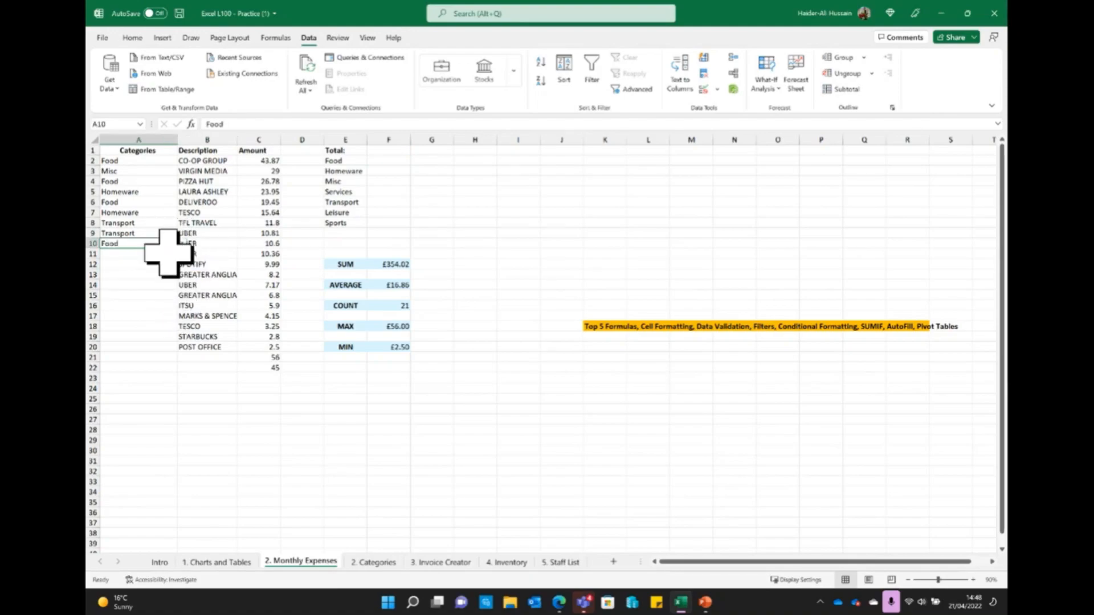
{"action": "left_click", "coordinate": [166, 254]}
{"action": "left_click", "coordinate": [182, 255]}
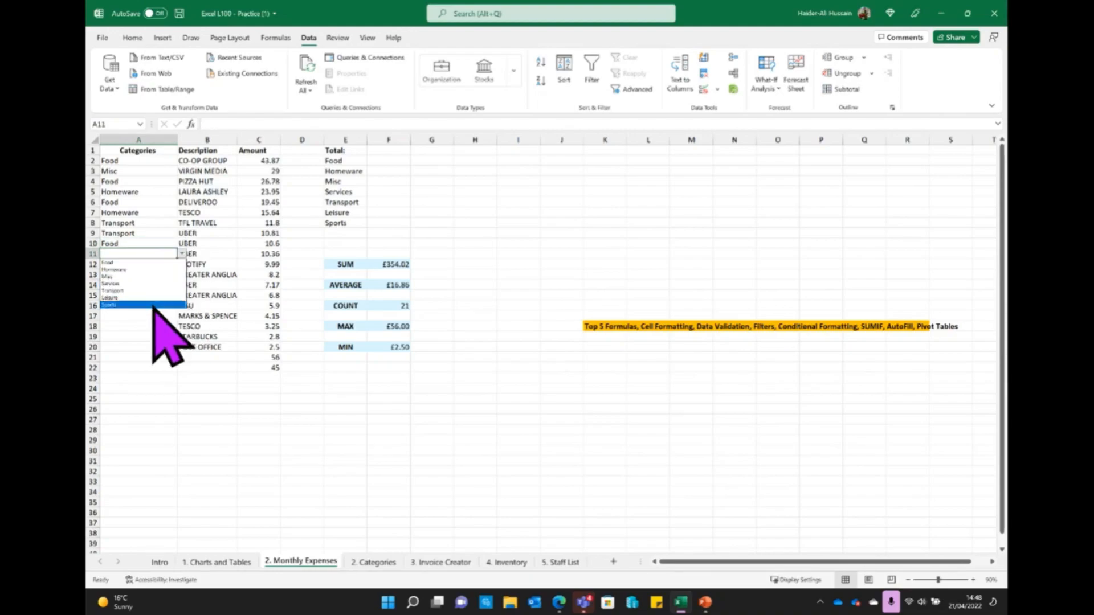
{"action": "left_click", "coordinate": [151, 290]}
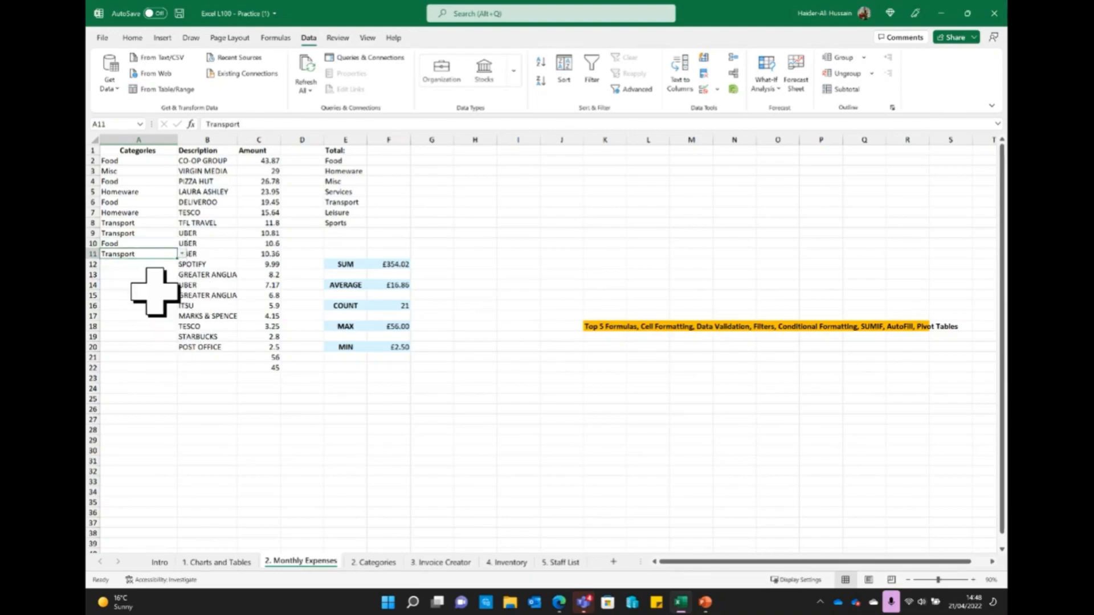
{"action": "left_click", "coordinate": [169, 264]}
{"action": "left_click", "coordinate": [181, 263]}
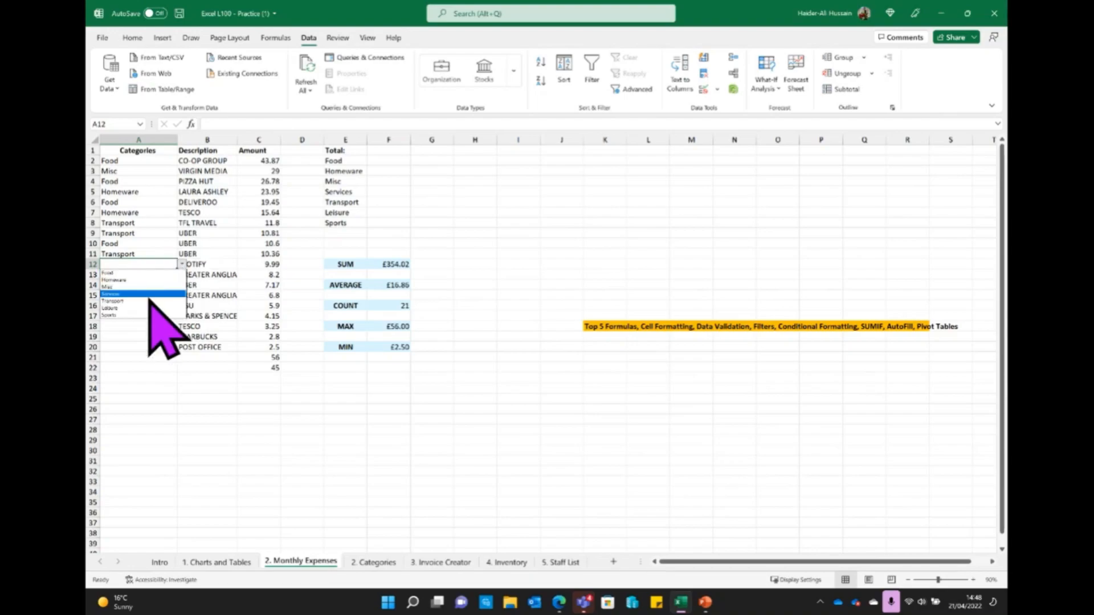
{"action": "left_click", "coordinate": [142, 308]}
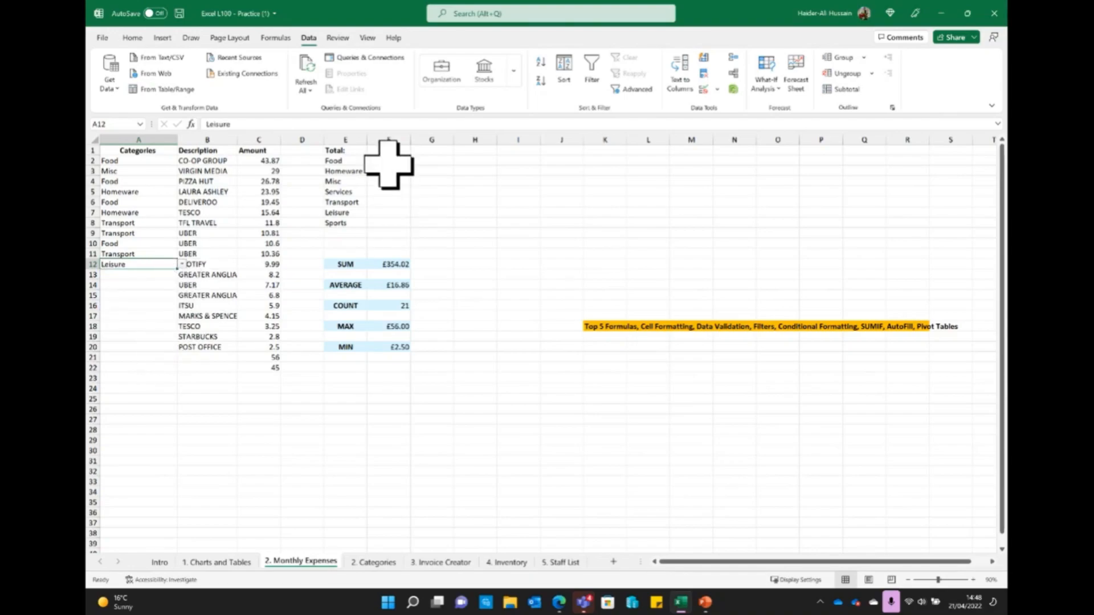
Total the Food spending in cell F2 of the Monthly Expenses sheet with the formula =SUMIF(A:A,"Food",C:C)
{"action": "left_click", "coordinate": [383, 161]}
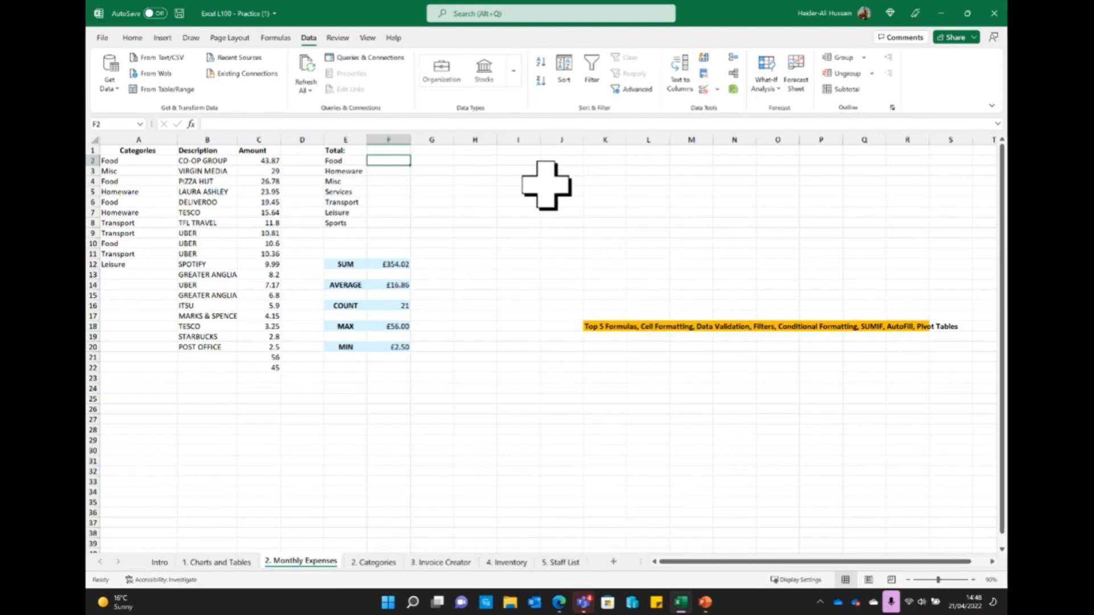
{"action": "type", "text": "="}
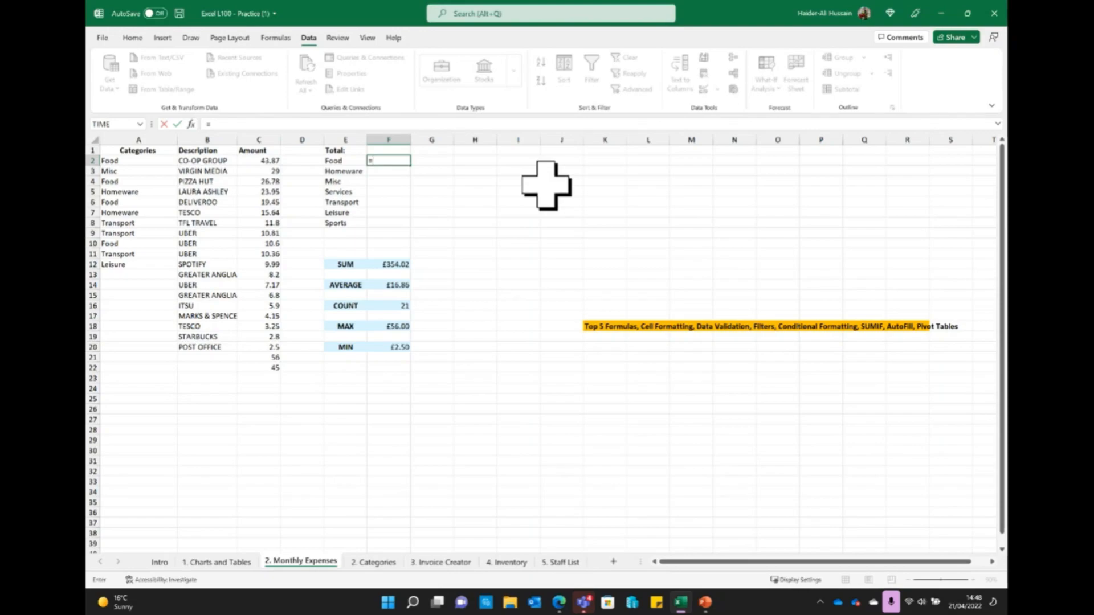
{"action": "type", "text": "sum"}
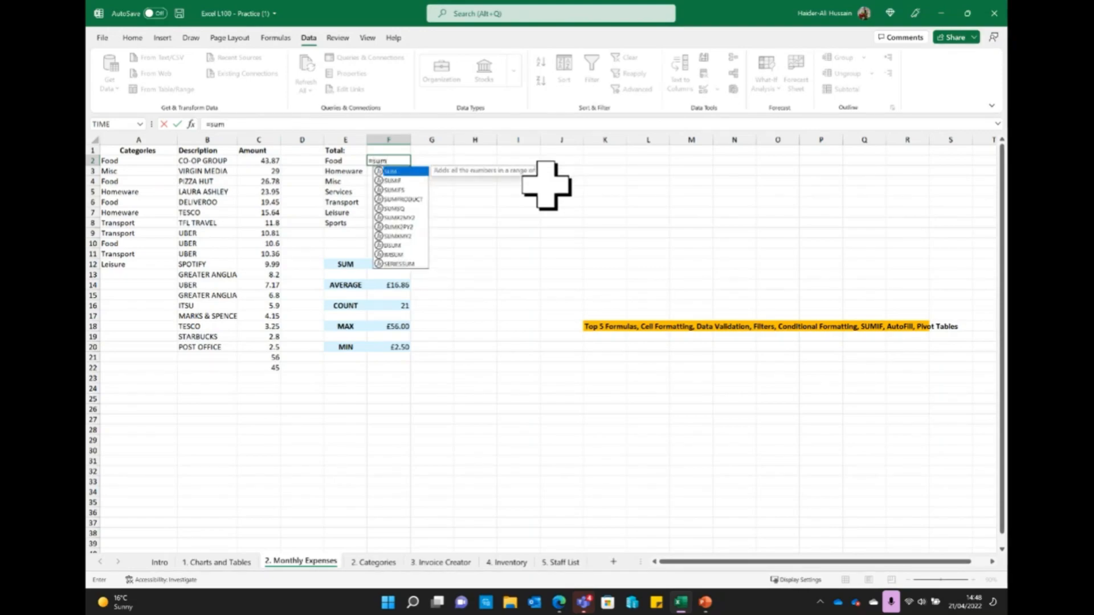
{"action": "type", "text": "if"}
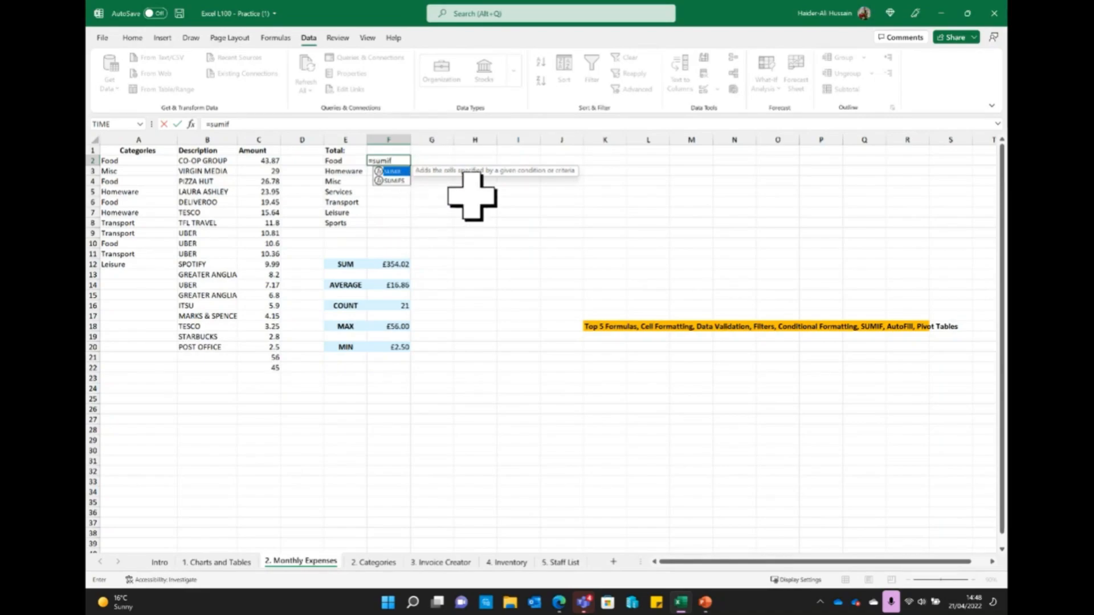
{"action": "double_click", "coordinate": [393, 172]}
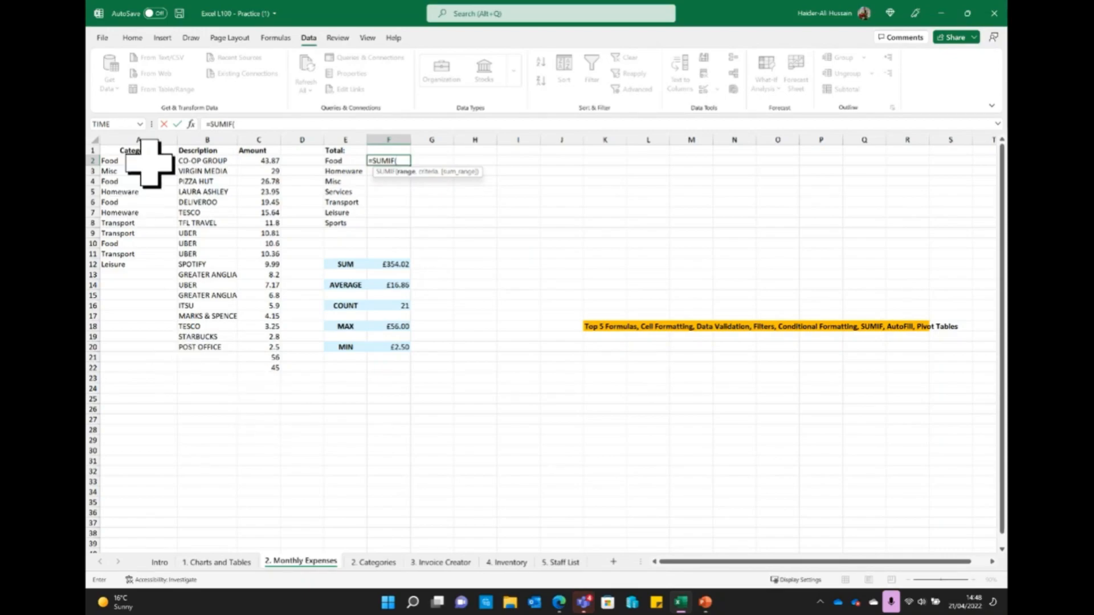
{"action": "left_click", "coordinate": [146, 140]}
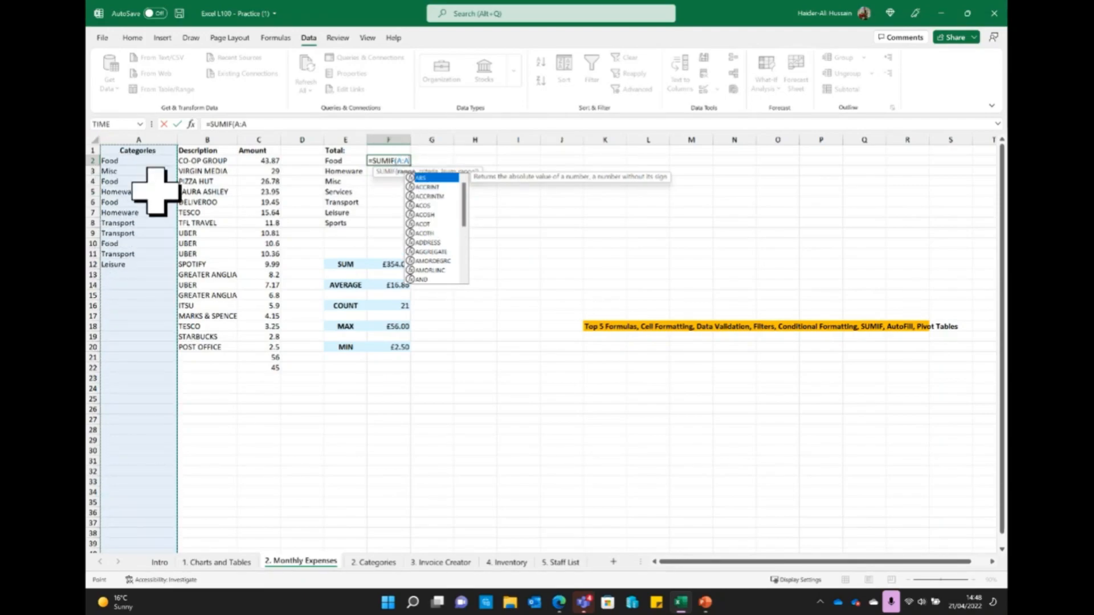
{"action": "type", "text": ","}
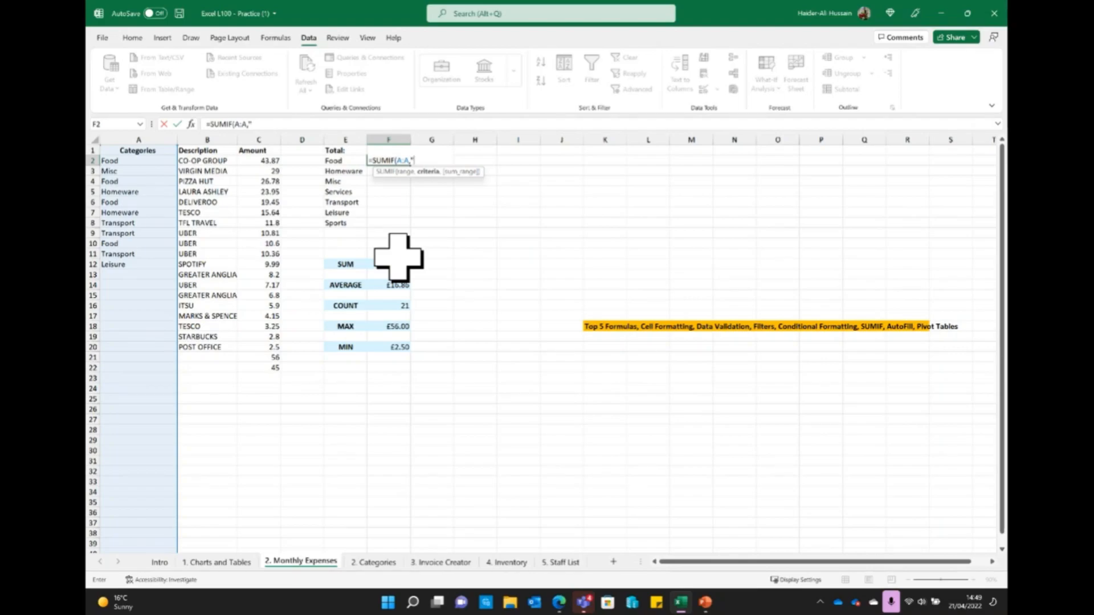
{"action": "type", "text": "Food\","}
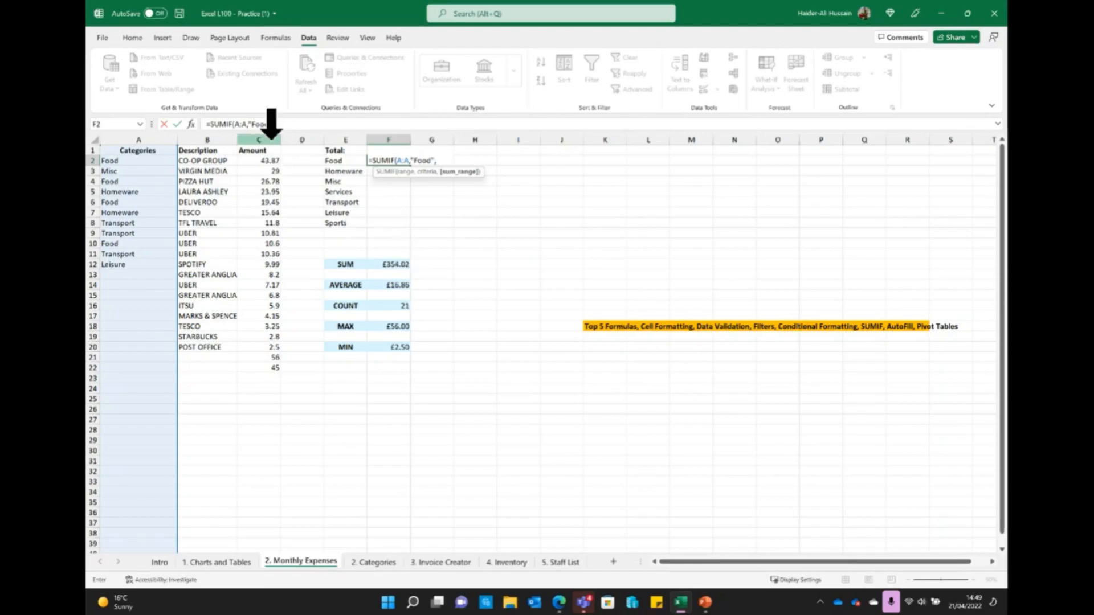
{"action": "left_click", "coordinate": [259, 140]}
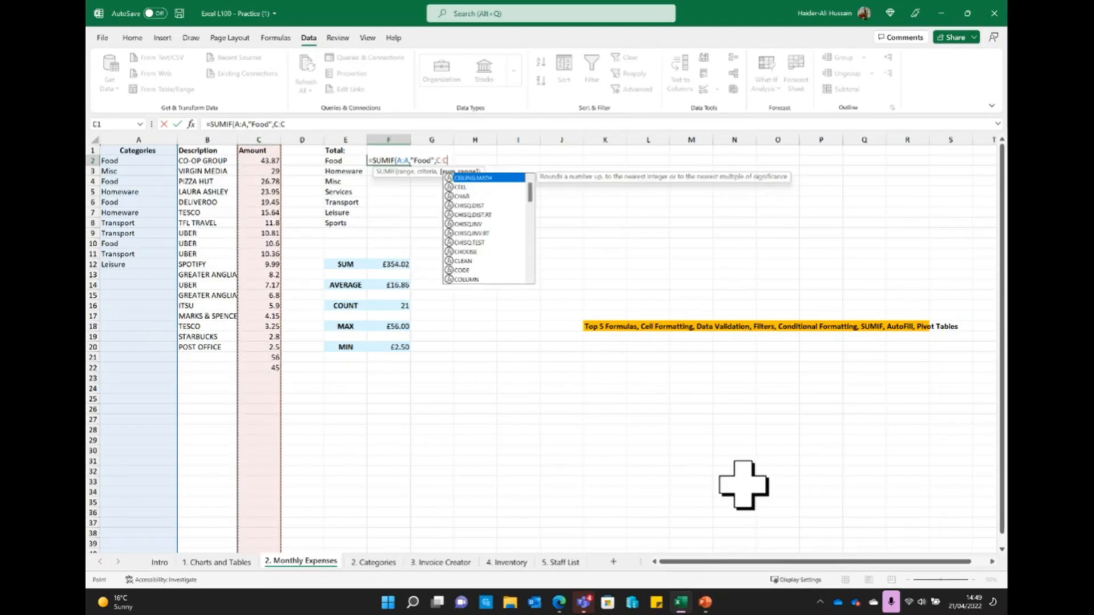
{"action": "type", "text": ")"}
{"action": "key", "text": "Return"}
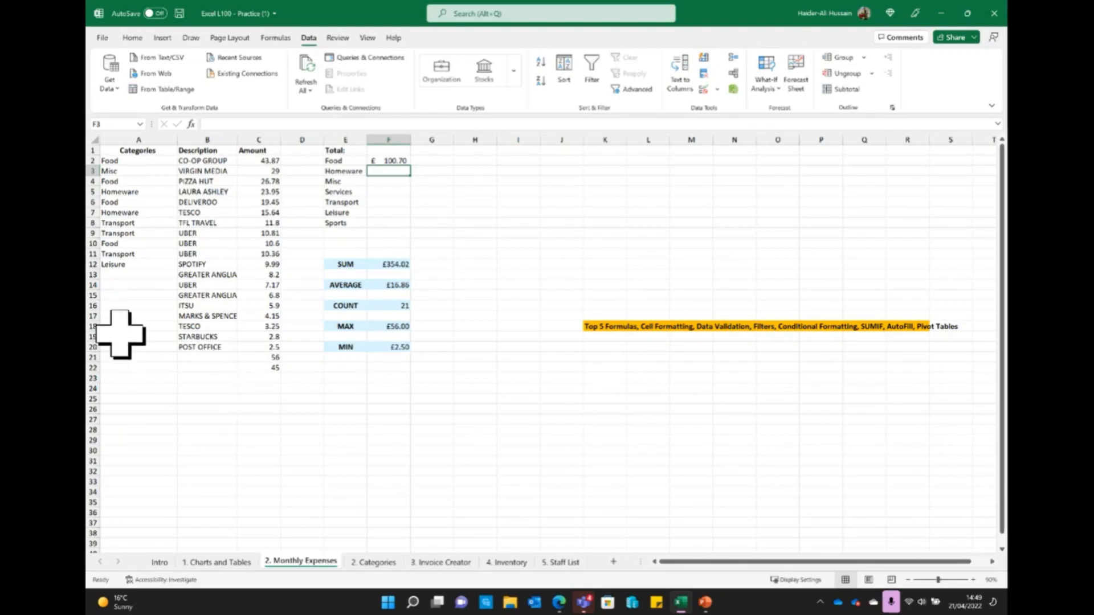
Choose the category Food from the validation list for A13 and A14, checking the Food total in F2
{"action": "left_click", "coordinate": [131, 278]}
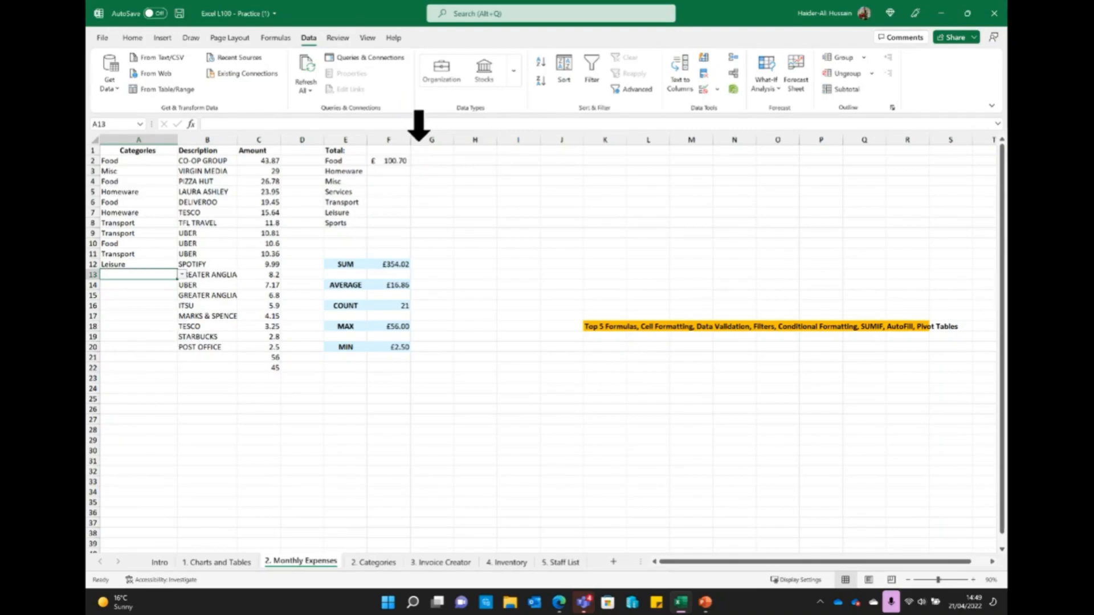
{"action": "left_click", "coordinate": [181, 274]}
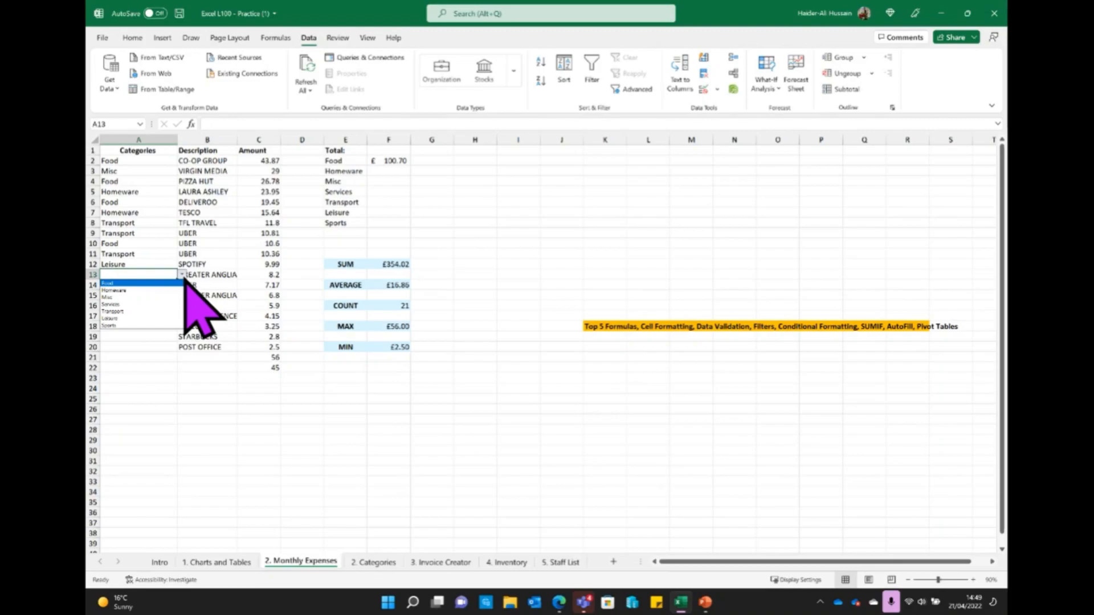
{"action": "left_click", "coordinate": [149, 283]}
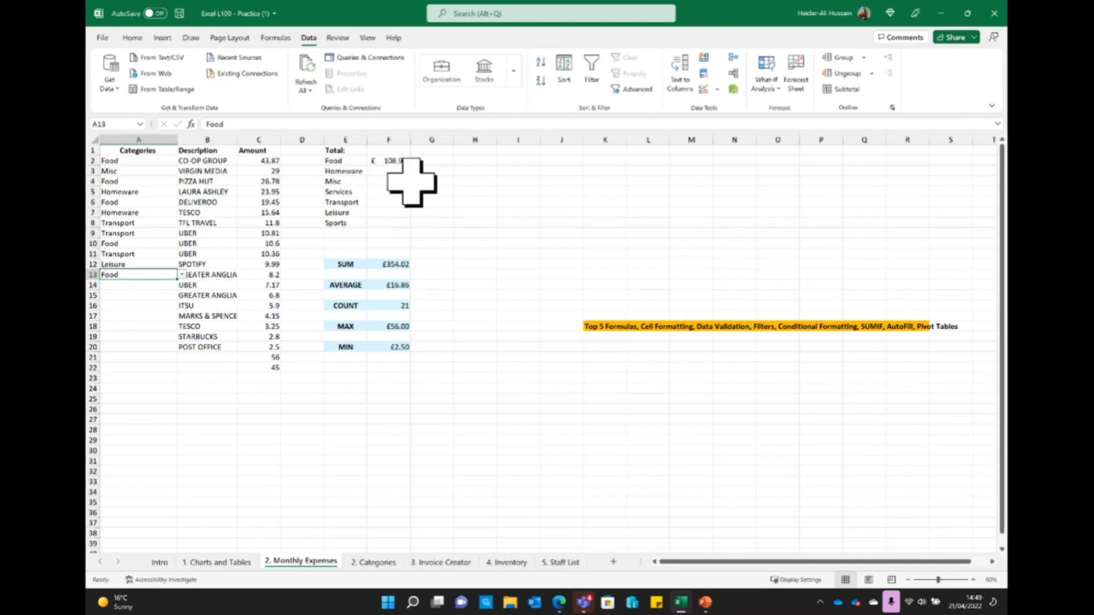
{"action": "left_click", "coordinate": [392, 162]}
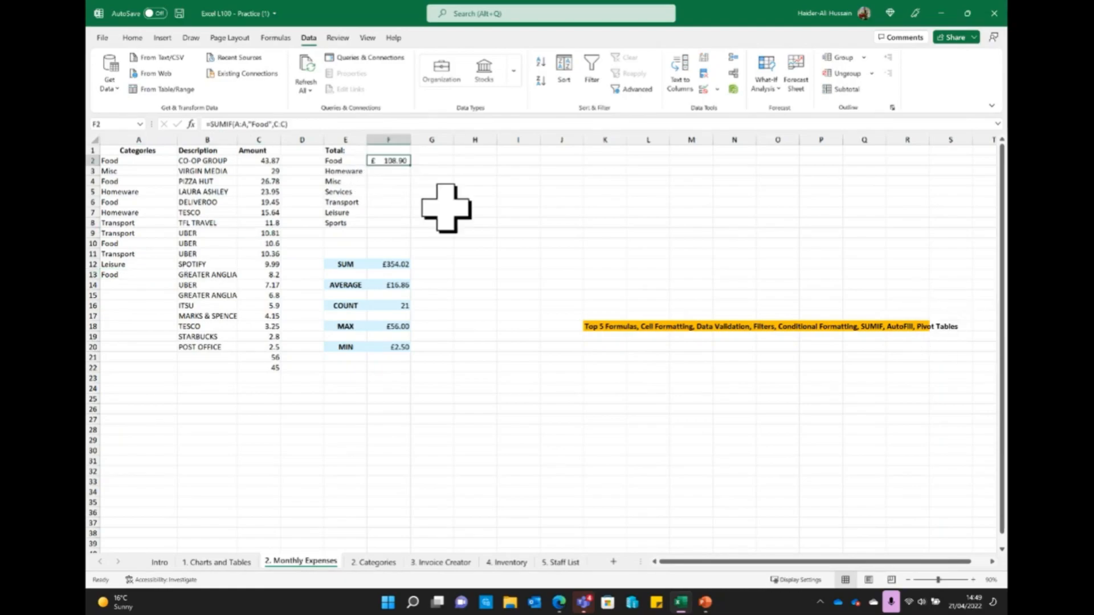
{"action": "left_click", "coordinate": [130, 286]}
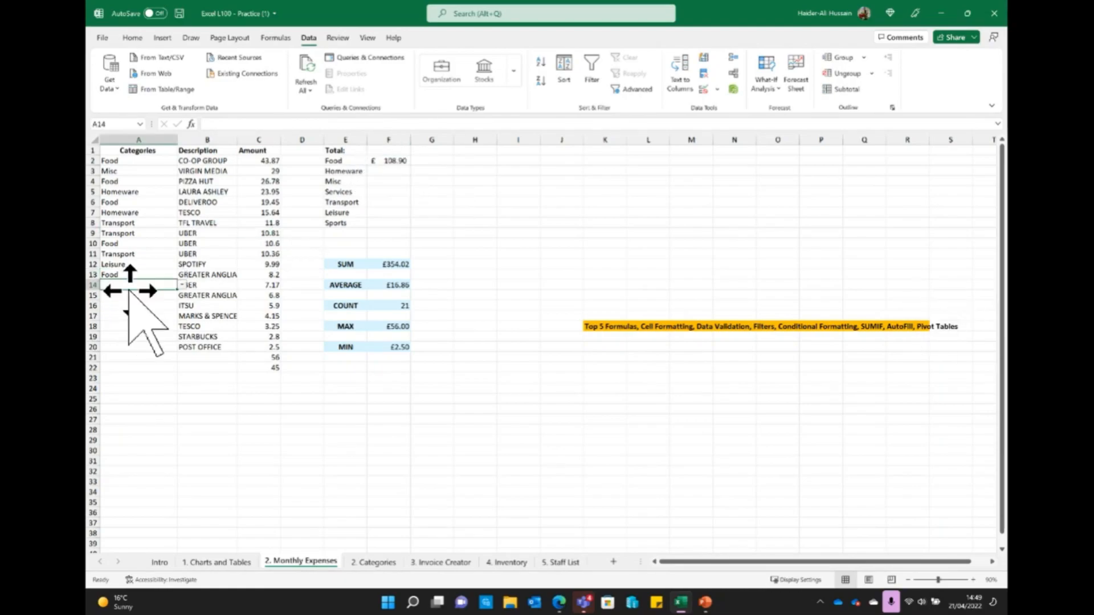
{"action": "left_click", "coordinate": [182, 285]}
{"action": "left_click", "coordinate": [251, 488]}
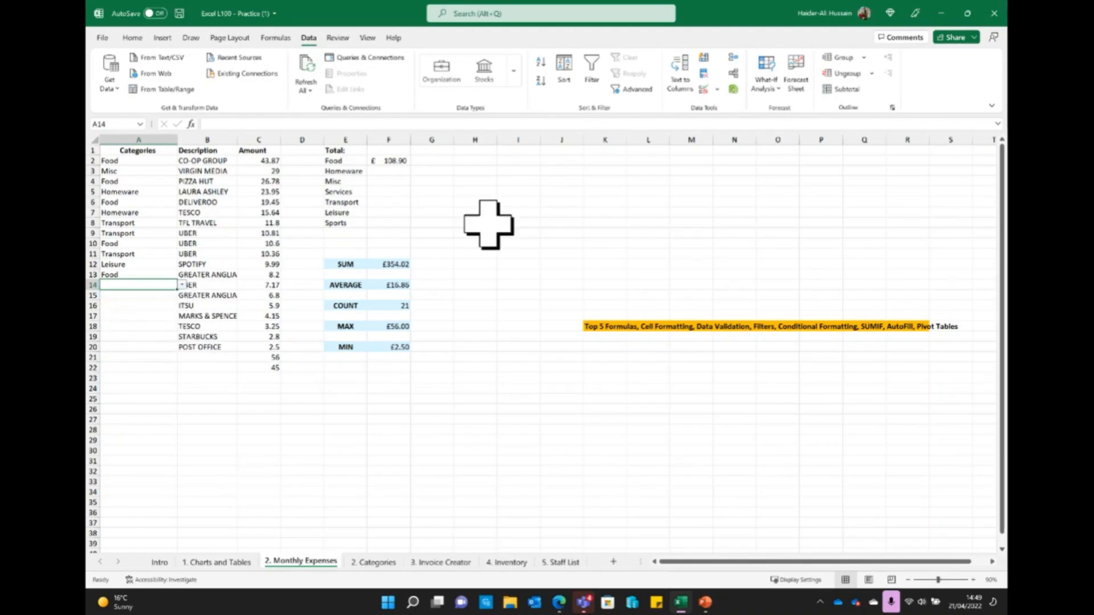
{"action": "left_click", "coordinate": [182, 285]}
{"action": "left_click", "coordinate": [140, 292]}
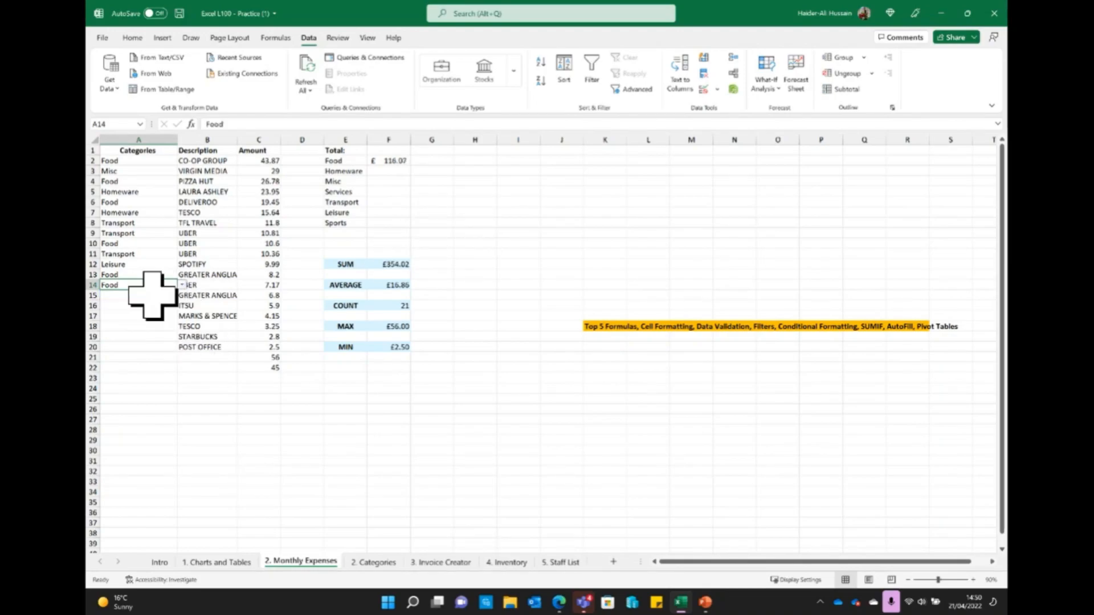
Total the Homeware spending in cell F3 with the formula =SUMIF(A:A,"Homeware",C:C)
{"action": "left_click", "coordinate": [402, 172]}
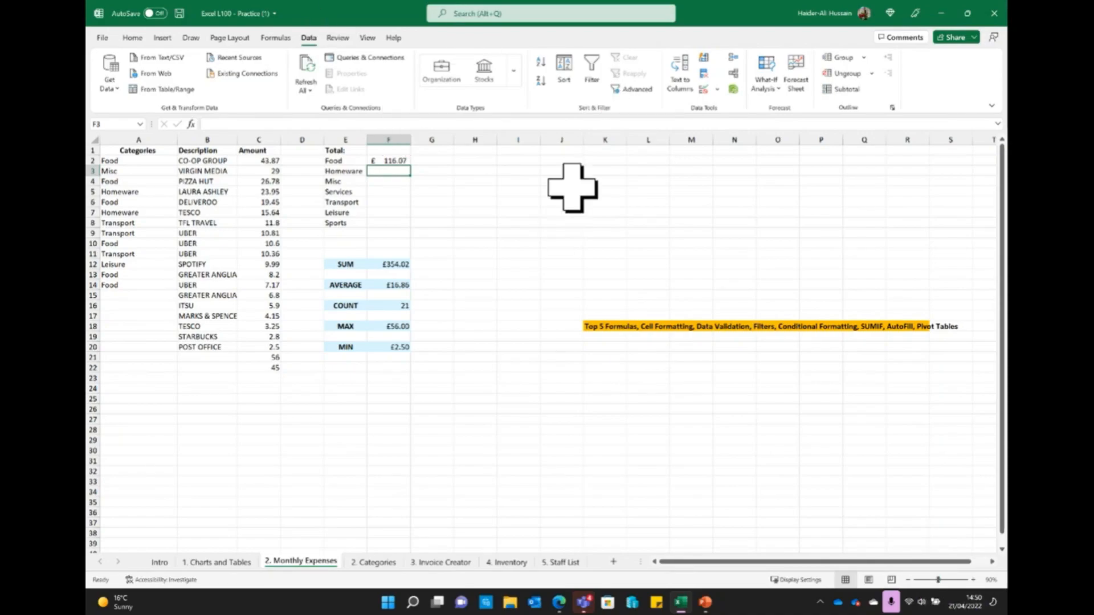
{"action": "type", "text": "=sumif"}
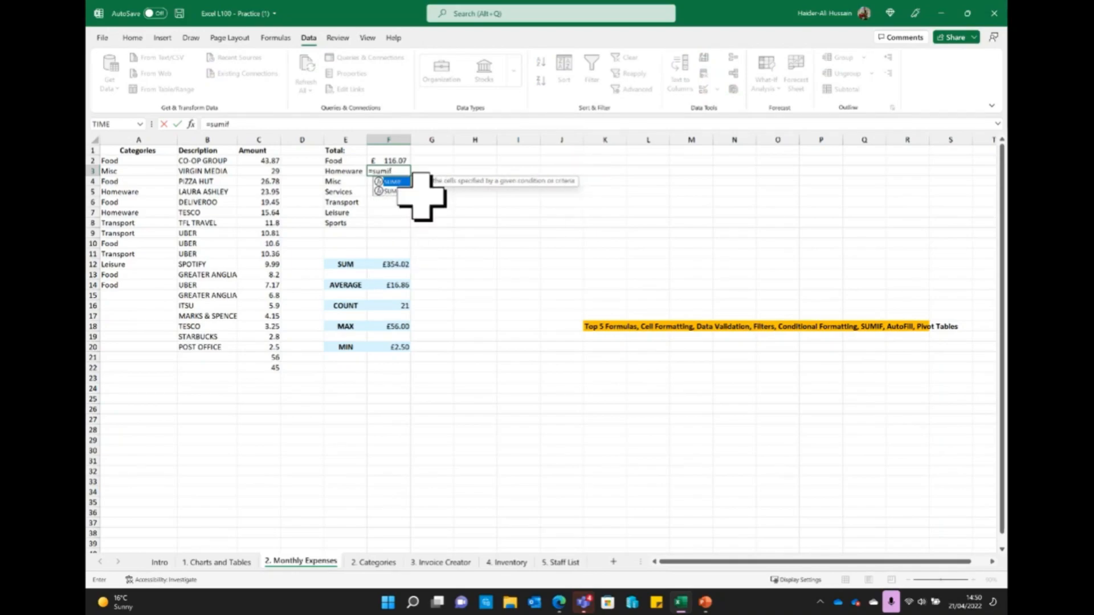
{"action": "type", "text": "("}
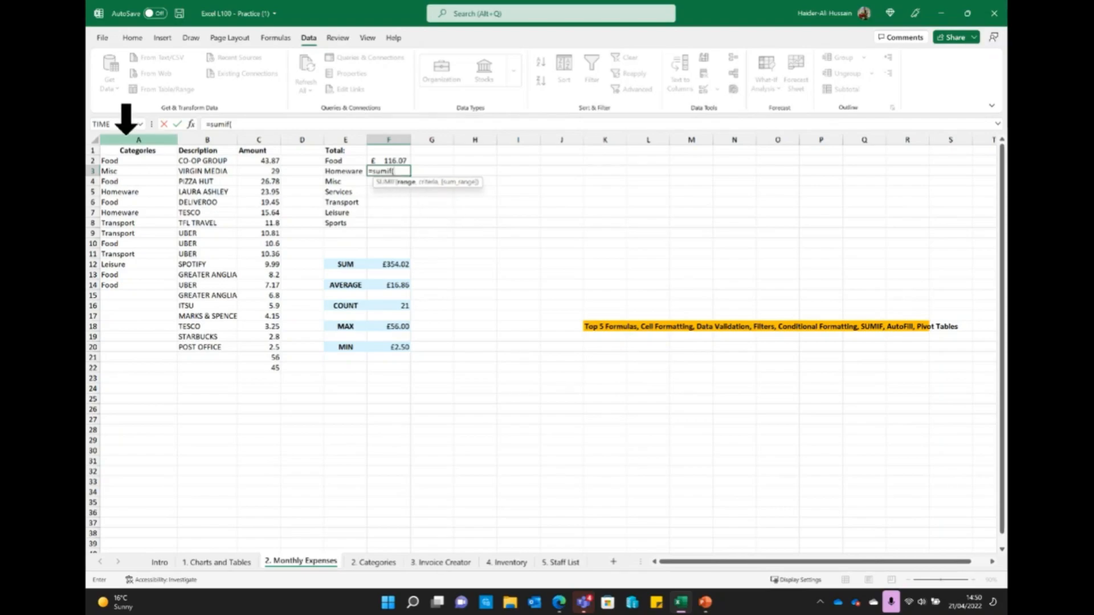
{"action": "left_click", "coordinate": [129, 134]}
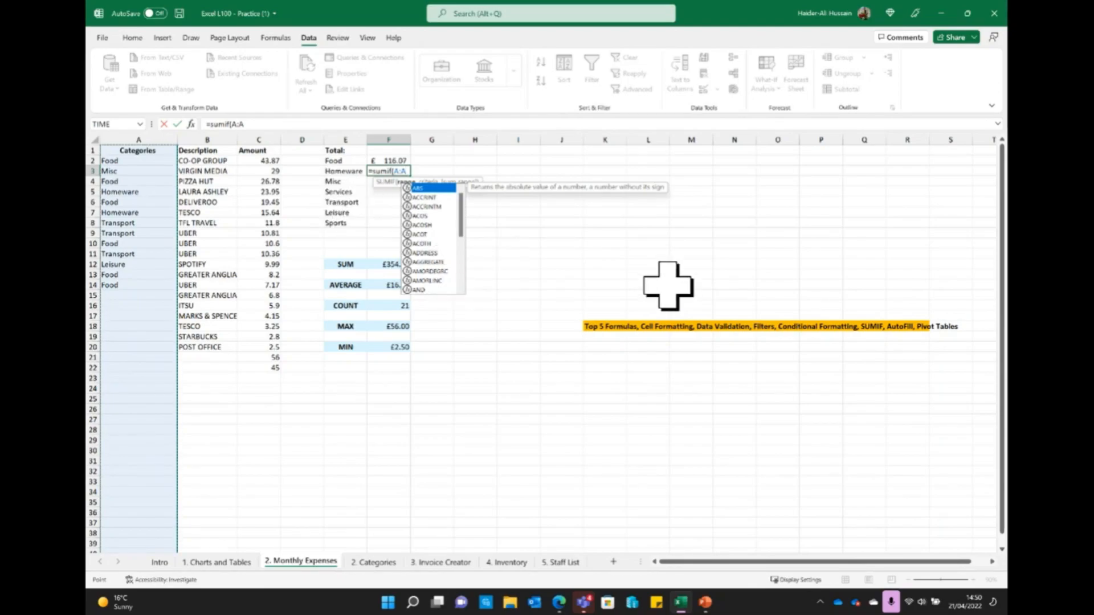
{"action": "type", "text": ",\""}
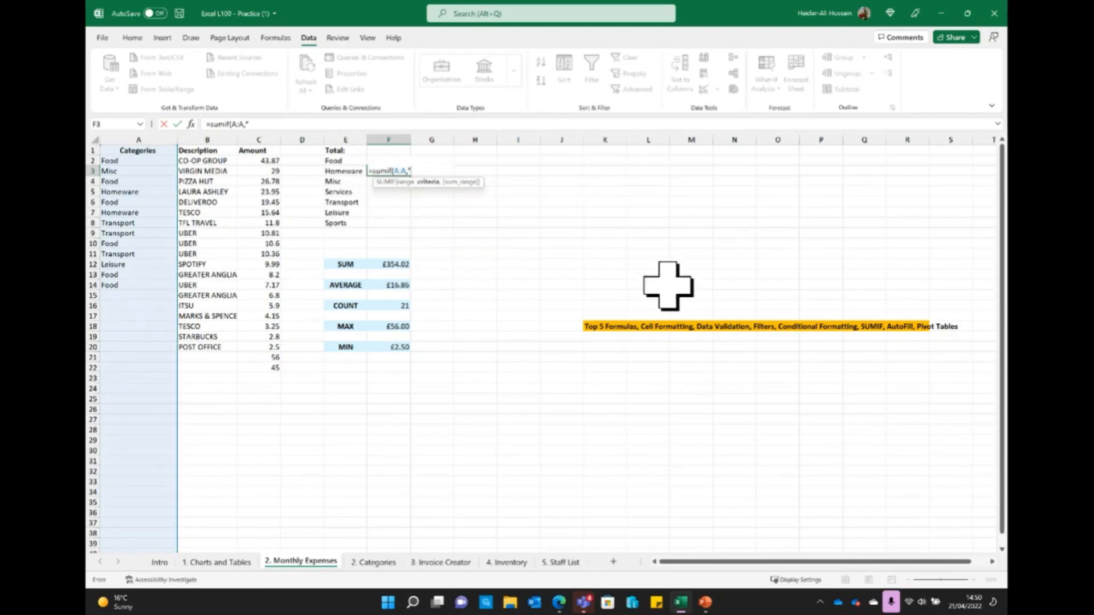
{"action": "type", "text": "Home"}
{"action": "type", "text": "ware\","}
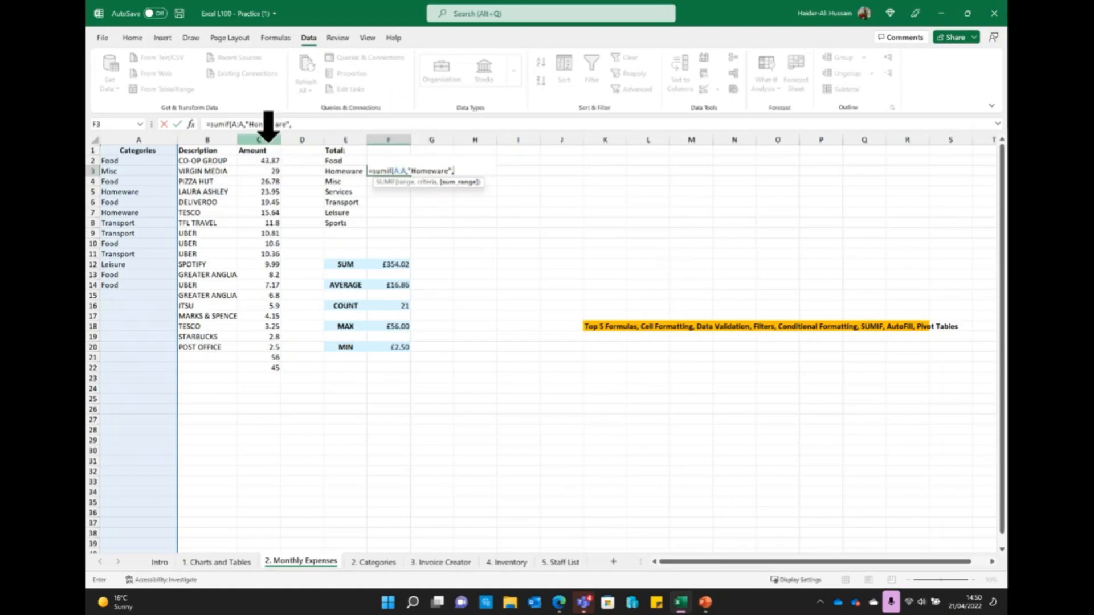
{"action": "left_click", "coordinate": [267, 138]}
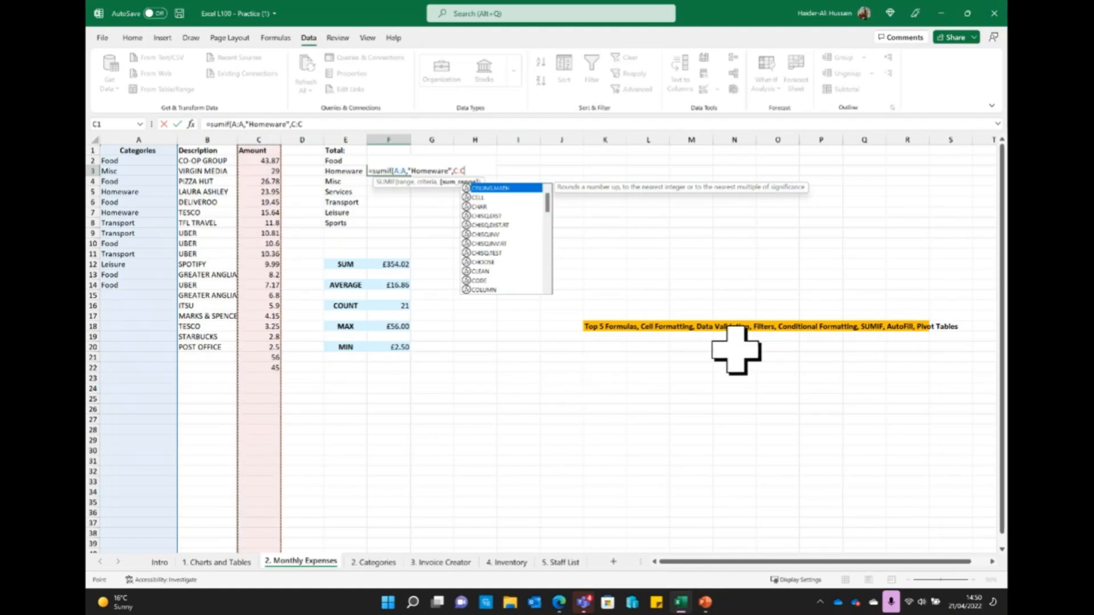
{"action": "type", "text": ")"}
{"action": "key", "text": "Return"}
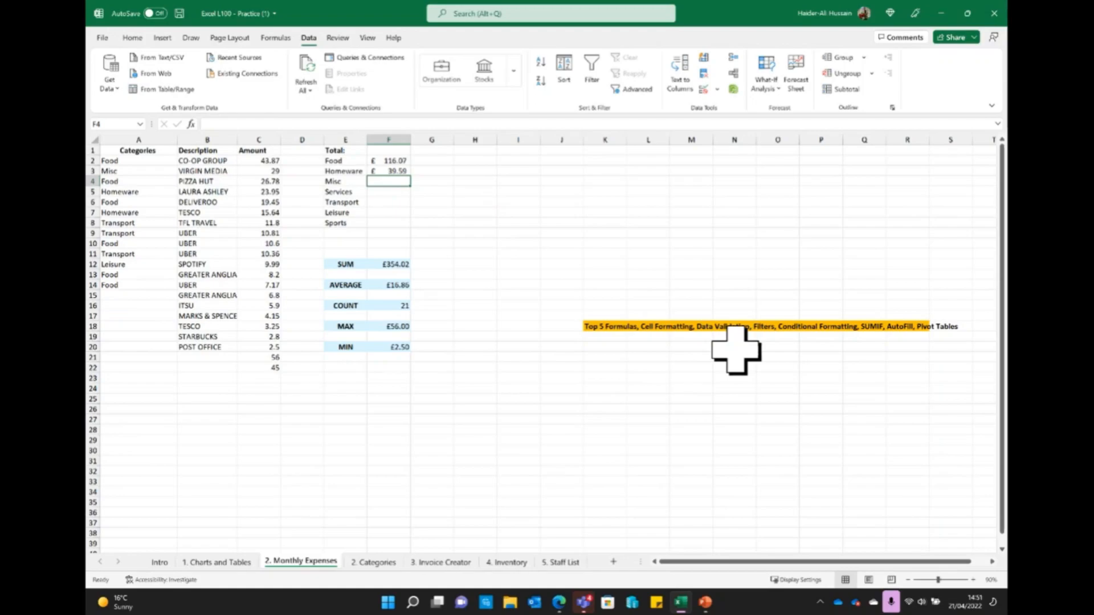
On the "3. Invoice Creator" sheet, calculate the Red Velvet Doughnut total in cell F10 with the formula =15*3
{"action": "left_click", "coordinate": [442, 563]}
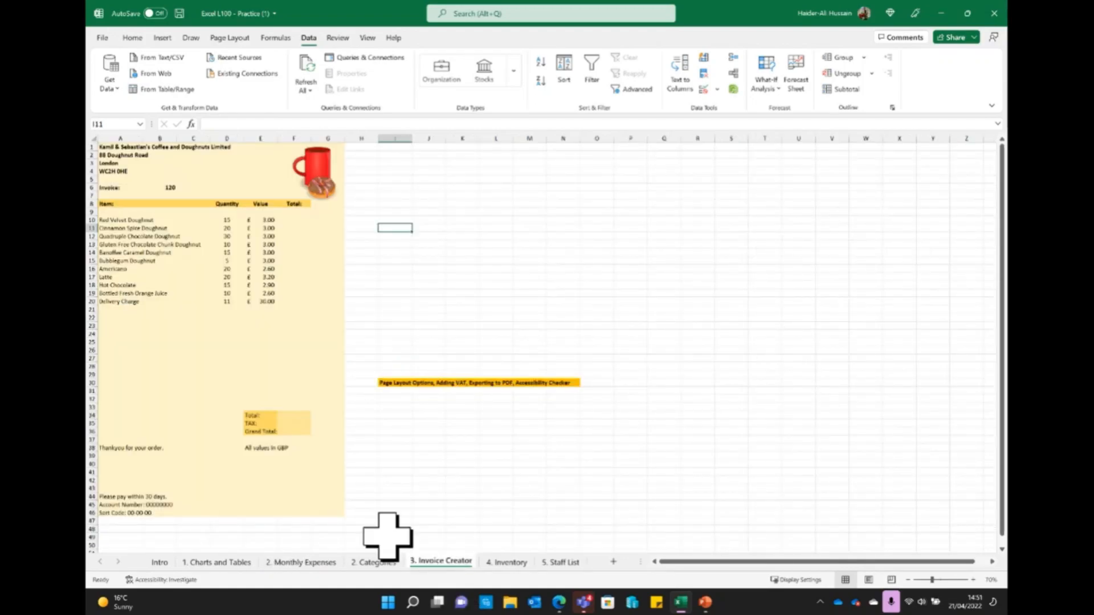
{"action": "left_click", "coordinate": [972, 579]}
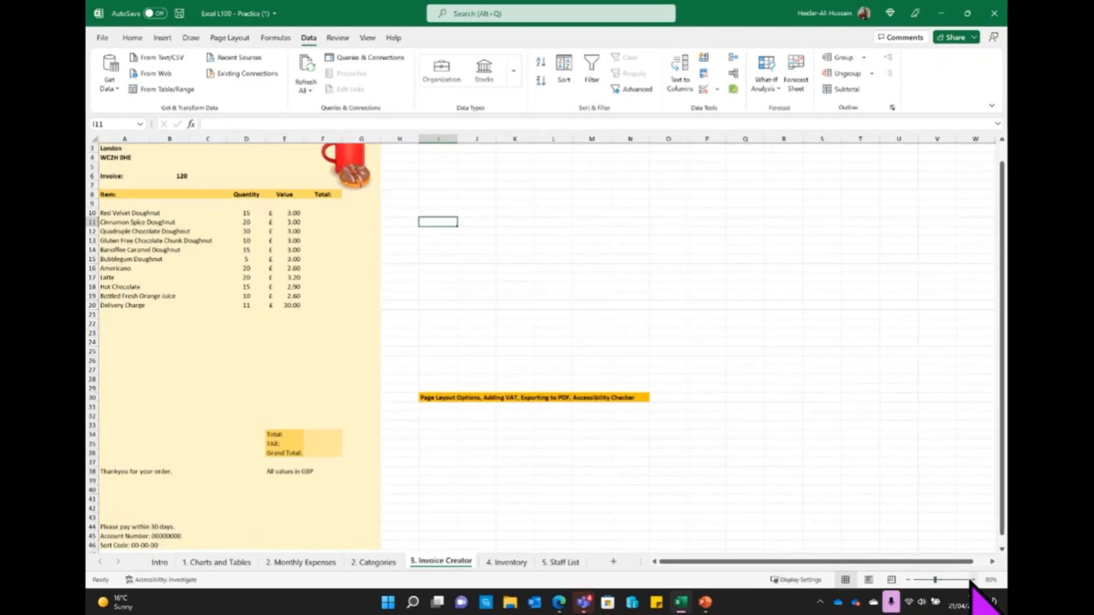
{"action": "left_click", "coordinate": [972, 580]}
{"action": "left_click", "coordinate": [972, 579]}
{"action": "left_click", "coordinate": [972, 579]}
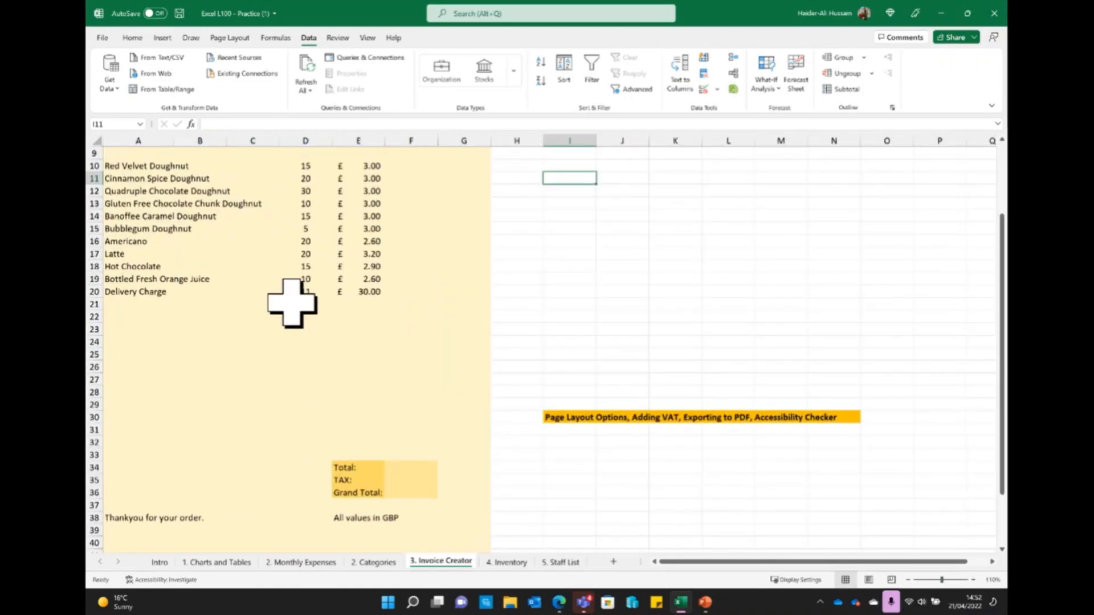
{"action": "scroll", "coordinate": [292, 303], "scroll_direction": "up", "scroll_amount": 3}
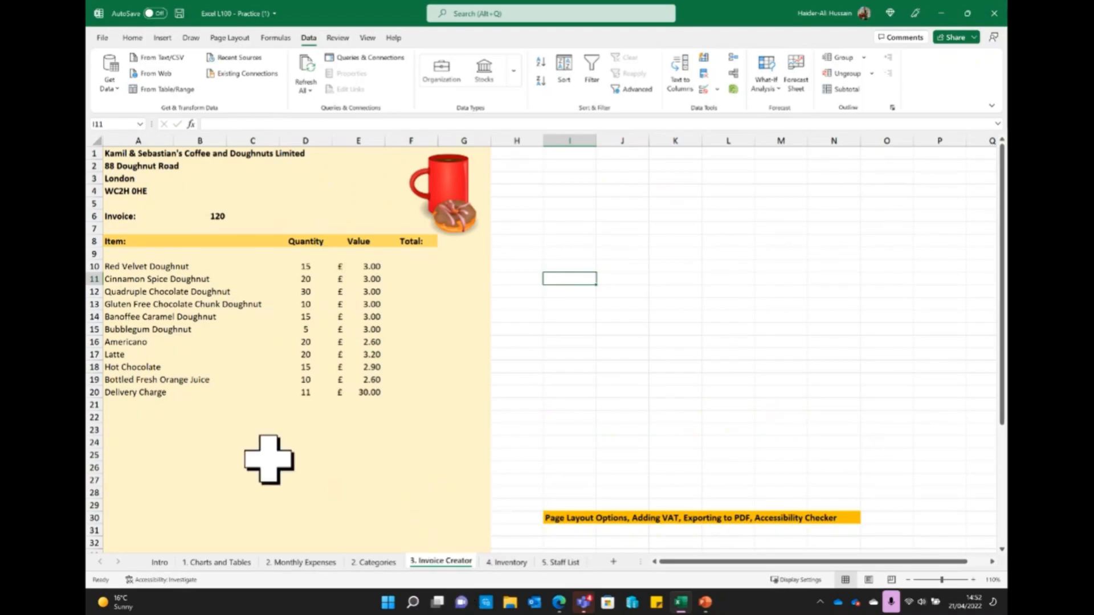
{"action": "left_click", "coordinate": [412, 266]}
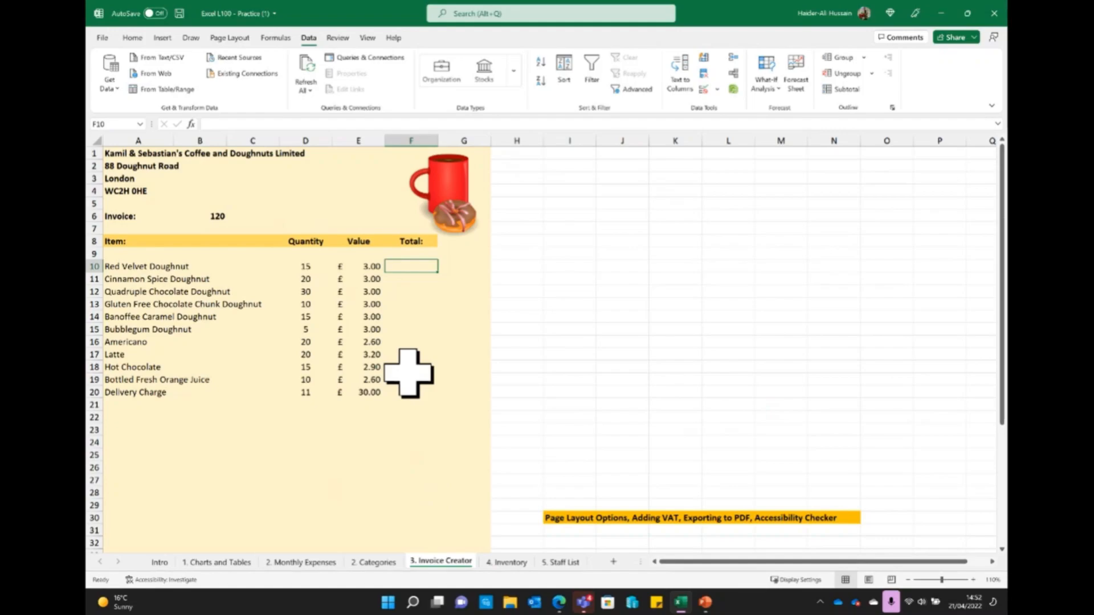
{"action": "scroll", "coordinate": [425, 250], "scroll_direction": "down", "scroll_amount": 1}
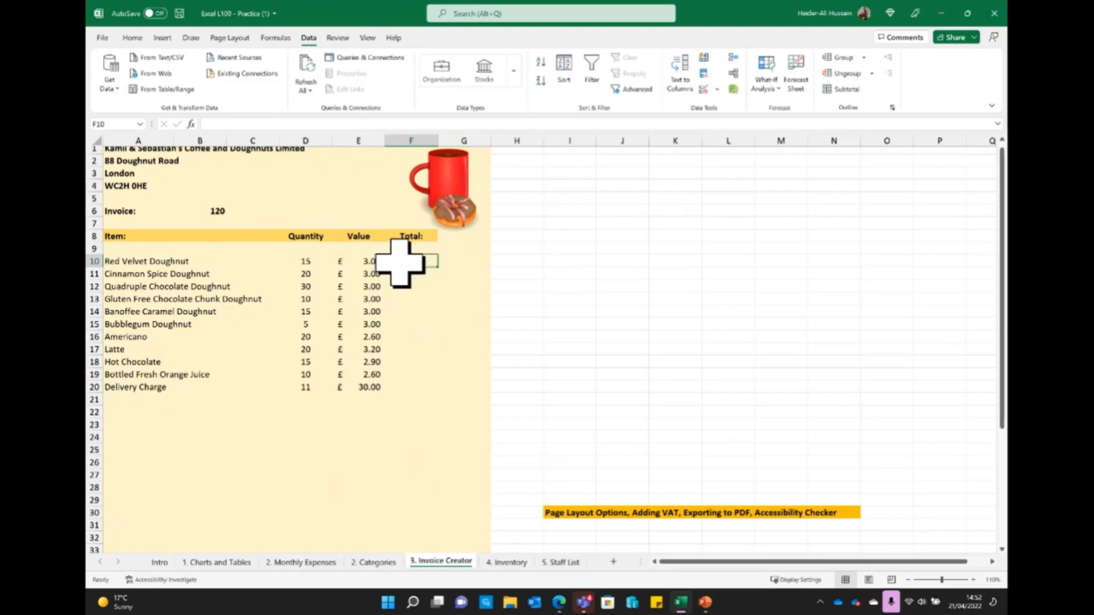
{"action": "scroll", "coordinate": [425, 262], "scroll_direction": "down", "scroll_amount": 3}
{"action": "scroll", "coordinate": [425, 262], "scroll_direction": "up", "scroll_amount": 2}
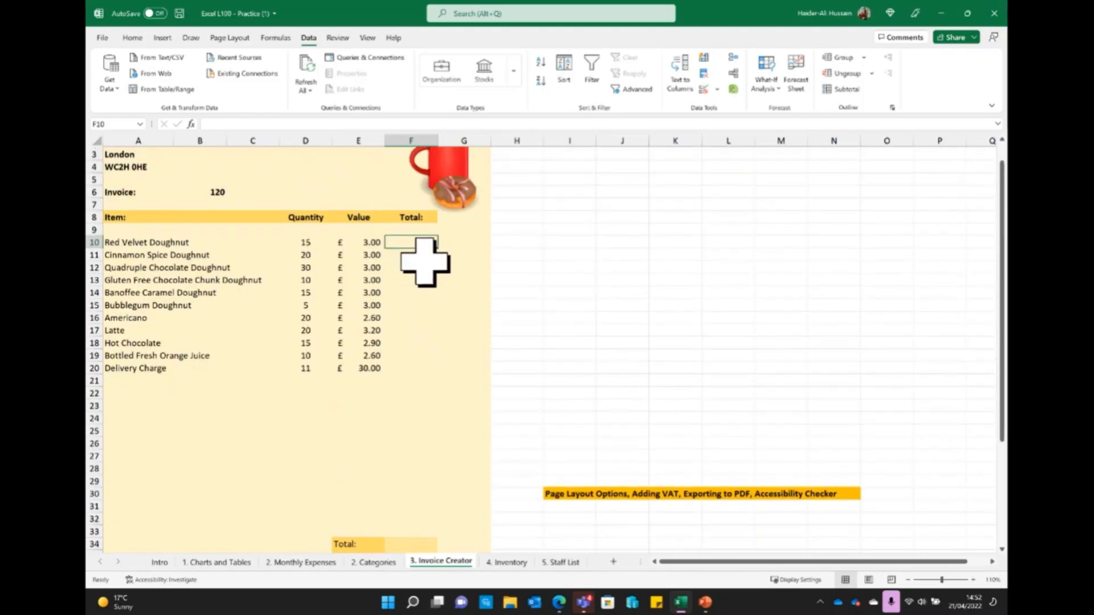
{"action": "scroll", "coordinate": [425, 262], "scroll_direction": "up", "scroll_amount": 1}
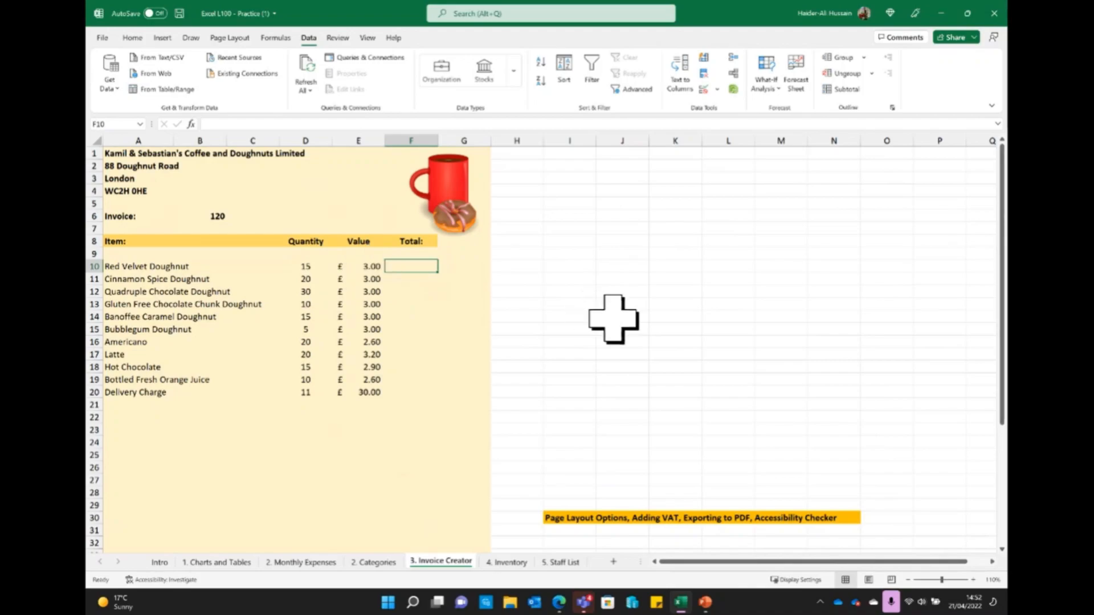
{"action": "type", "text": "=15*3"}
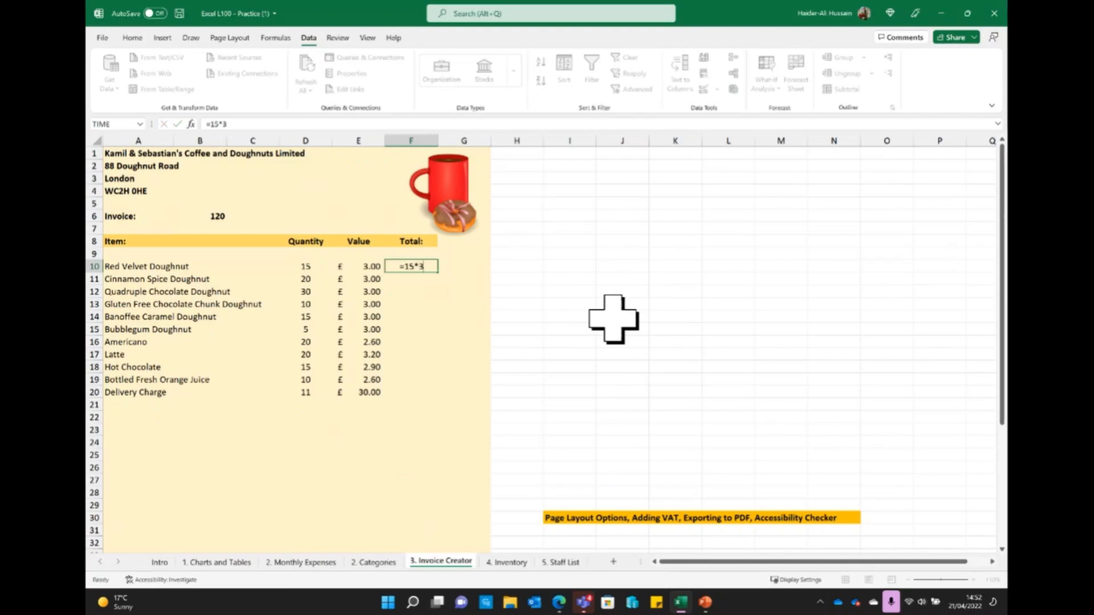
{"action": "key", "text": "Return"}
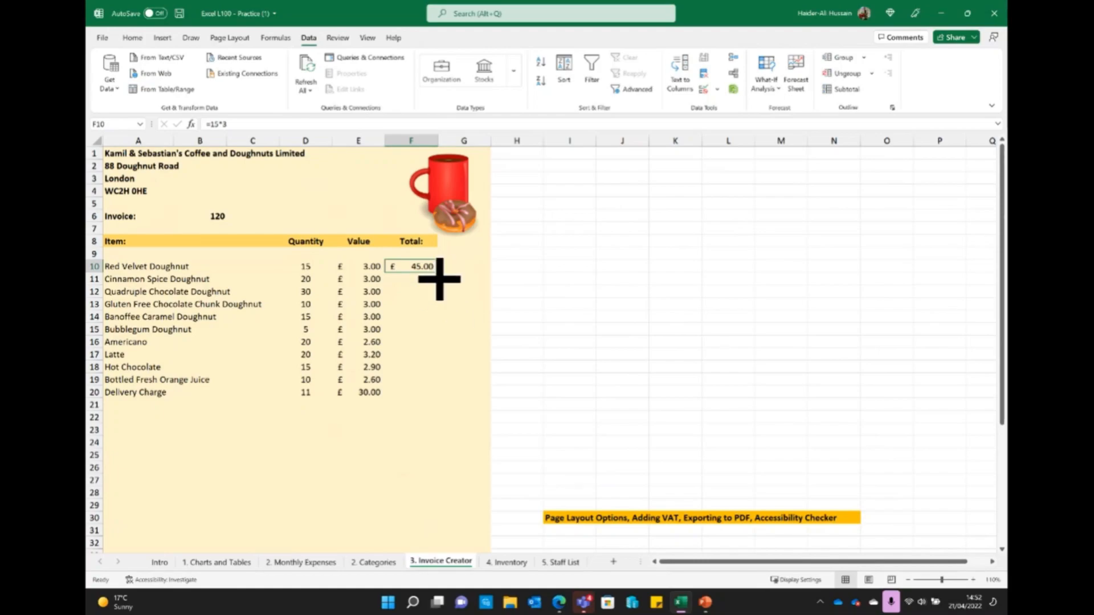
Try to fill the fixed-number formula in F10 down to F20, and undo the fill
{"action": "left_click_drag", "start_coordinate": [439, 275], "coordinate": [427, 397]}
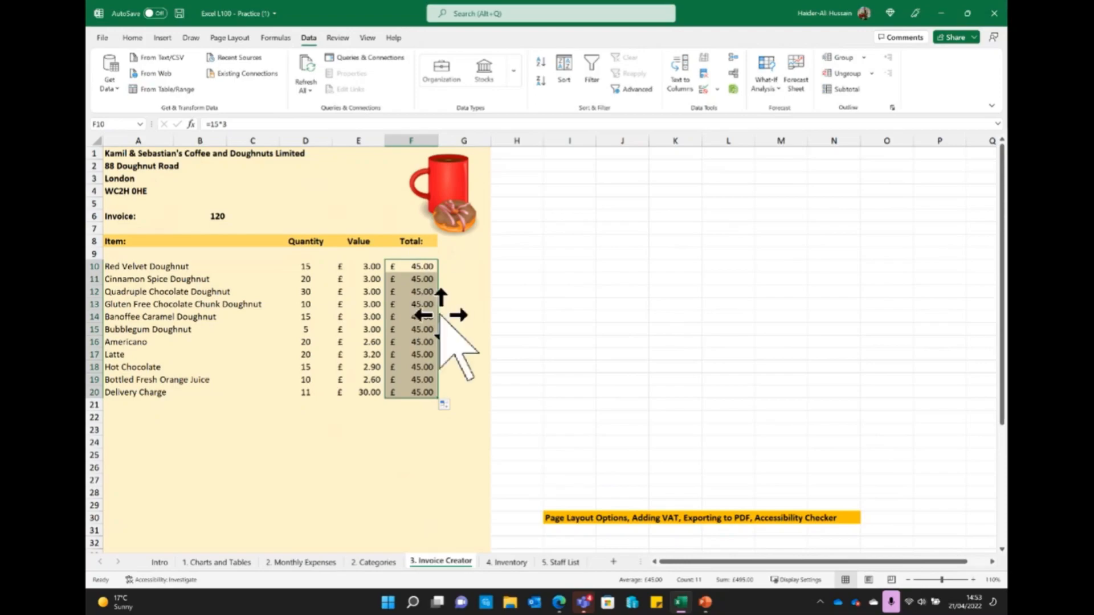
{"action": "key", "text": "ctrl+z"}
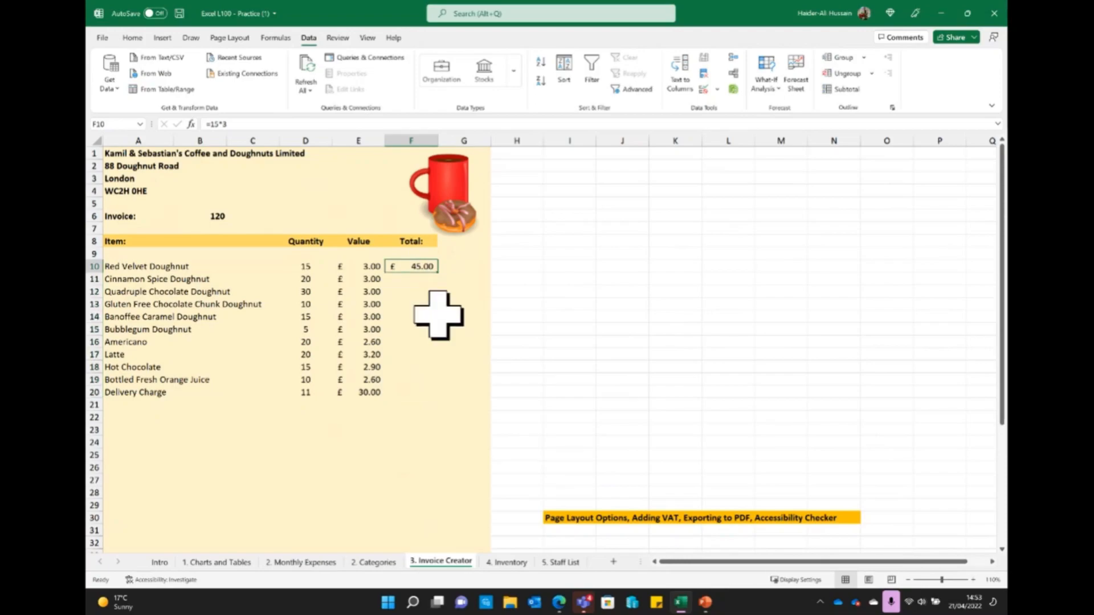
Replace the Red Velvet Doughnut total in F10 with the cell-reference formula =D10*E10
{"action": "double_click", "coordinate": [420, 266]}
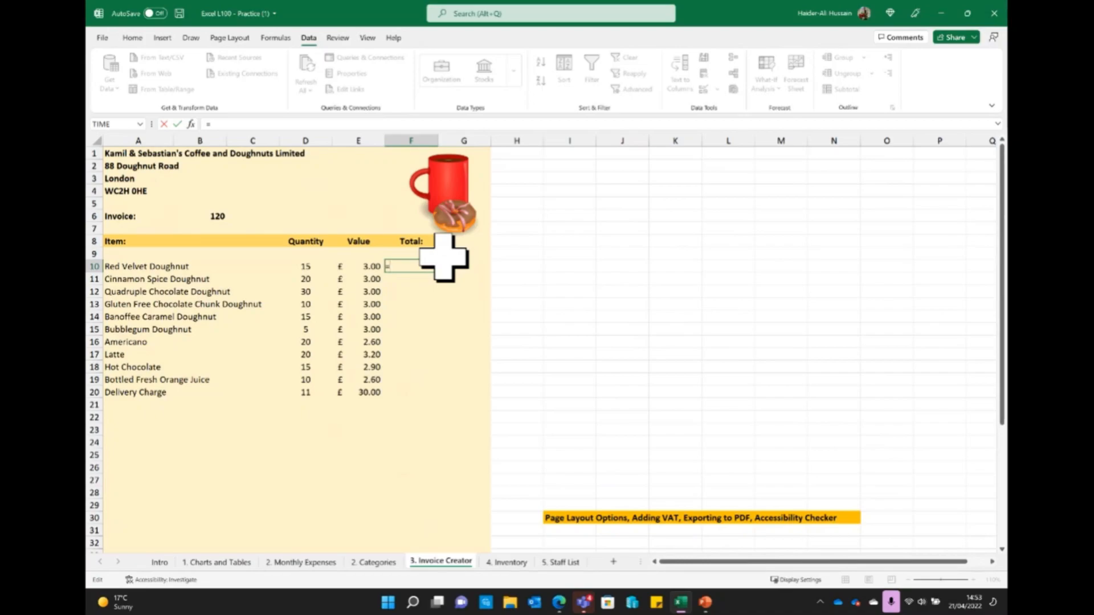
{"action": "left_click", "coordinate": [300, 265]}
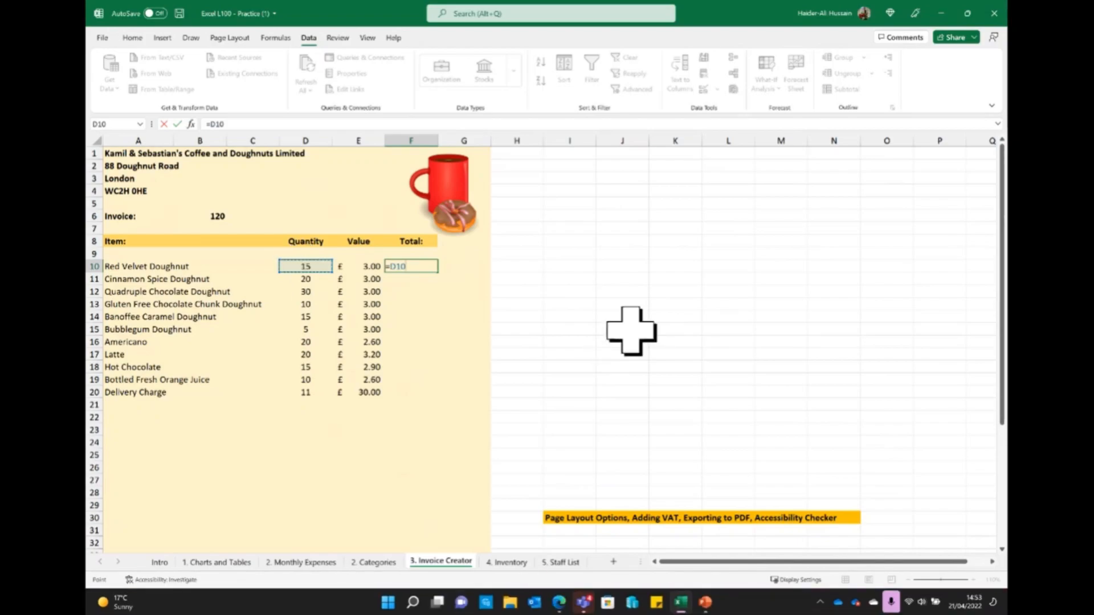
{"action": "type", "text": "*"}
{"action": "left_click", "coordinate": [369, 267]}
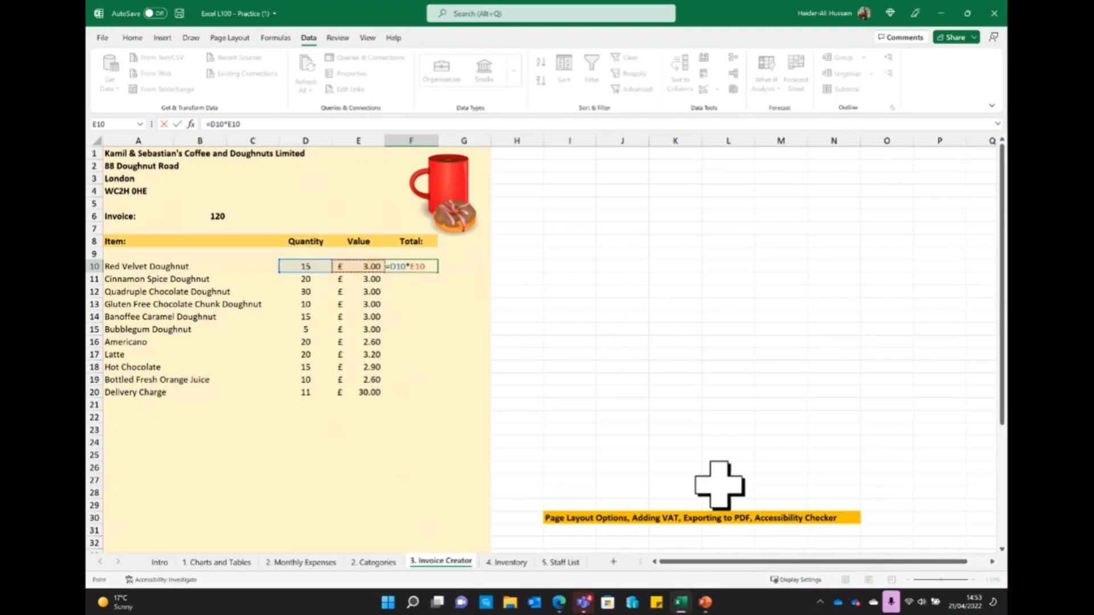
{"action": "key", "text": "Return"}
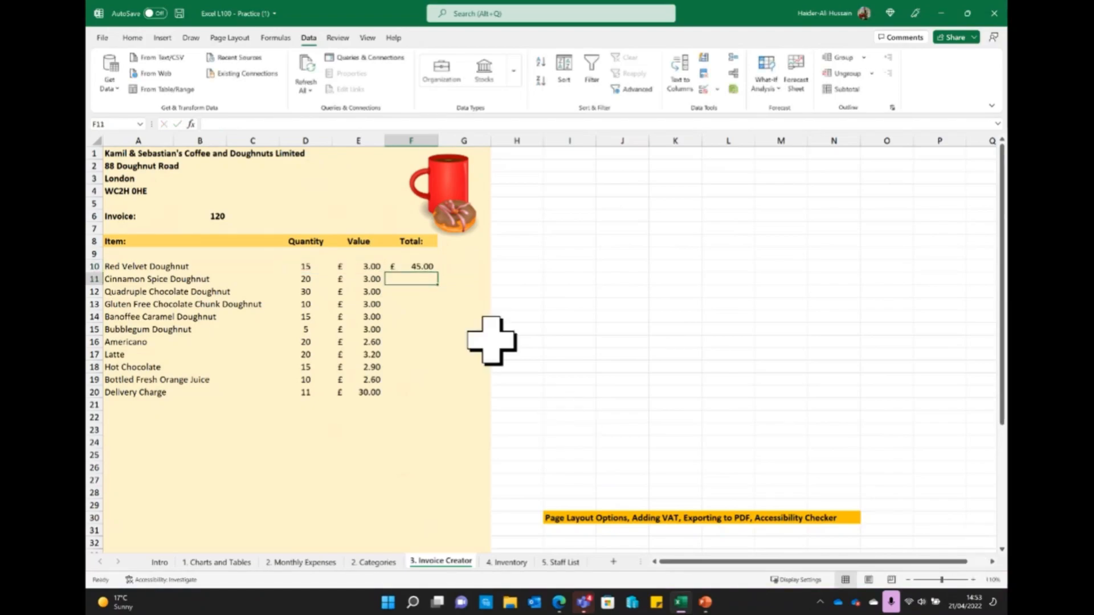
Fill the formula in F10 down to F20 so every invoice item has its total
{"action": "left_click", "coordinate": [420, 266]}
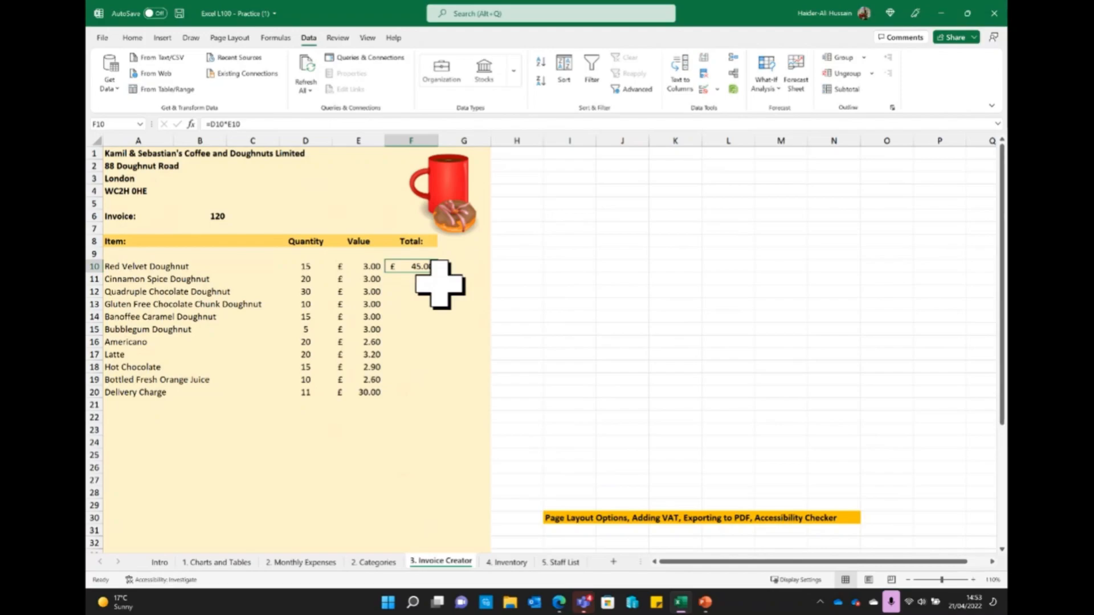
{"action": "left_click_drag", "start_coordinate": [438, 273], "coordinate": [426, 393]}
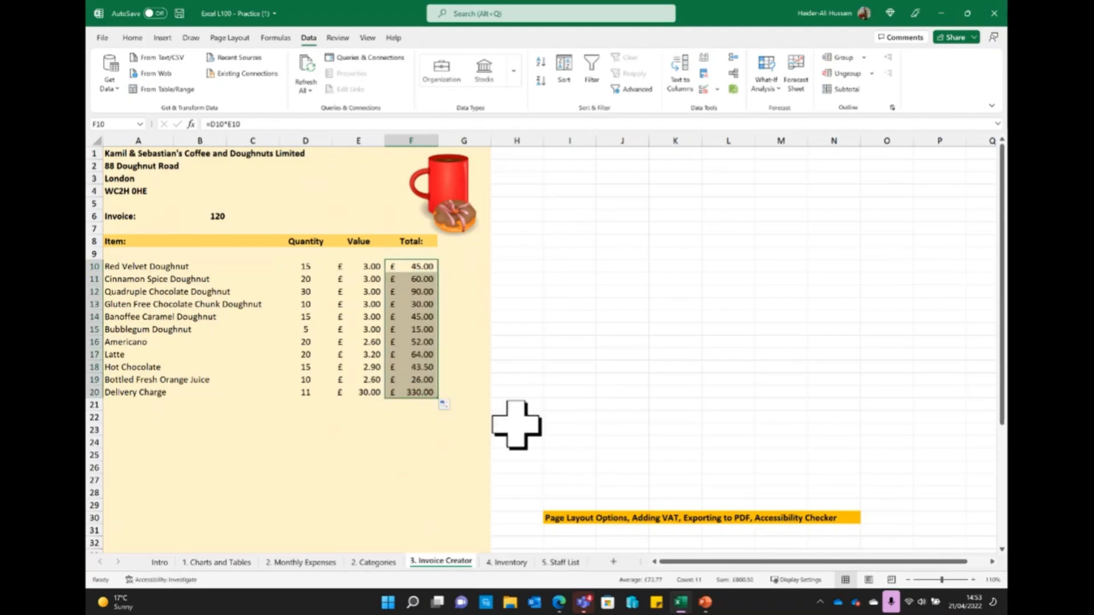
{"action": "left_click", "coordinate": [458, 319]}
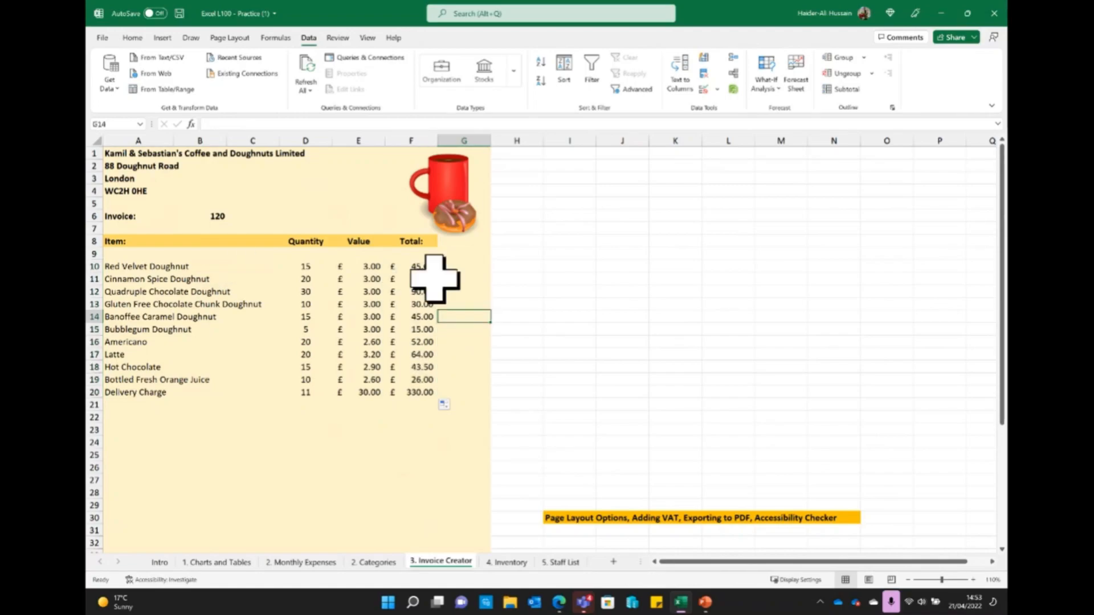
Examine the filled formulas in F11 and F13, the quantity and value cells in row 13, and the totals area below the items
{"action": "left_click", "coordinate": [421, 279]}
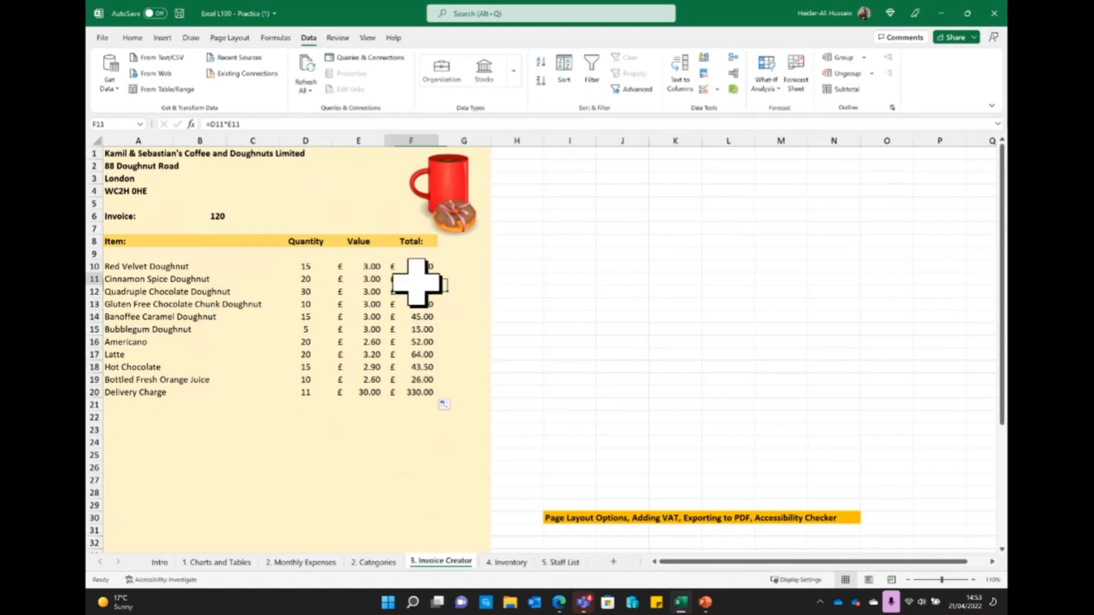
{"action": "left_click", "coordinate": [414, 304]}
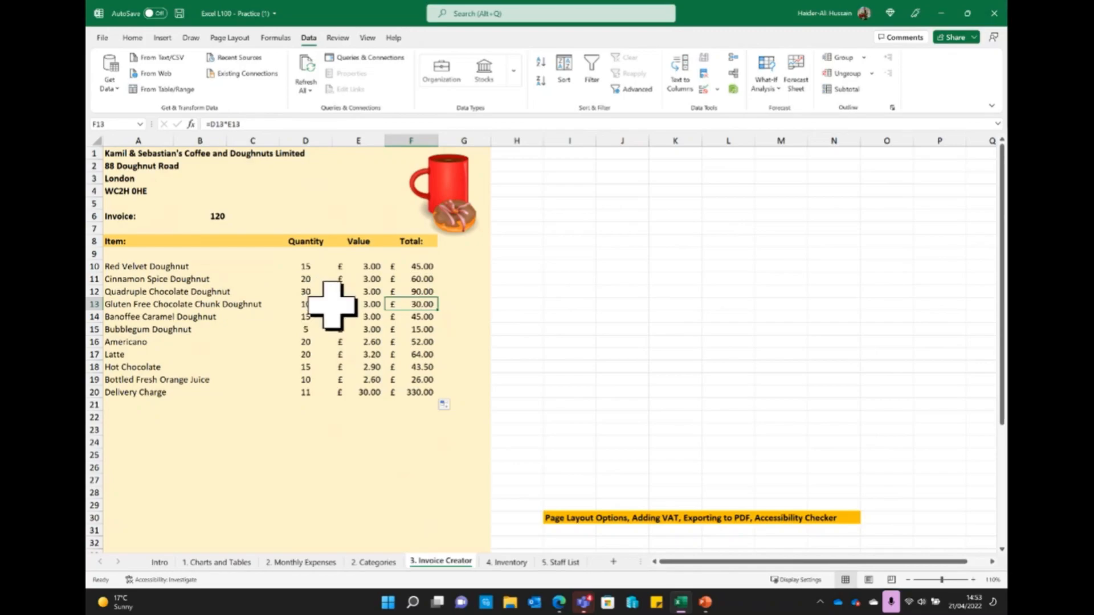
{"action": "left_click", "coordinate": [306, 304]}
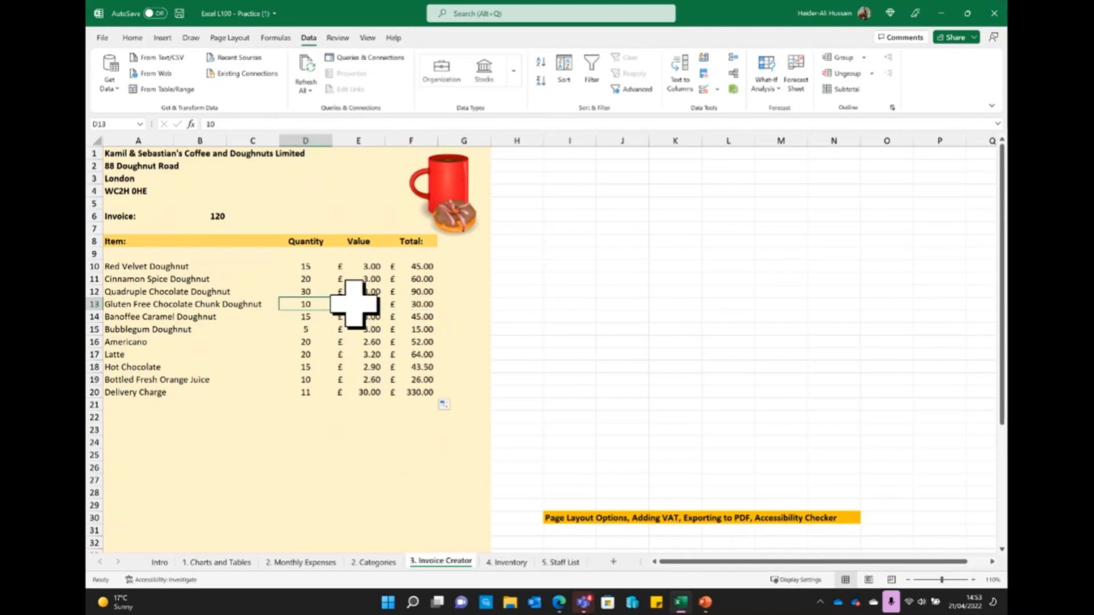
{"action": "left_click", "coordinate": [361, 305]}
{"action": "left_click", "coordinate": [411, 308]}
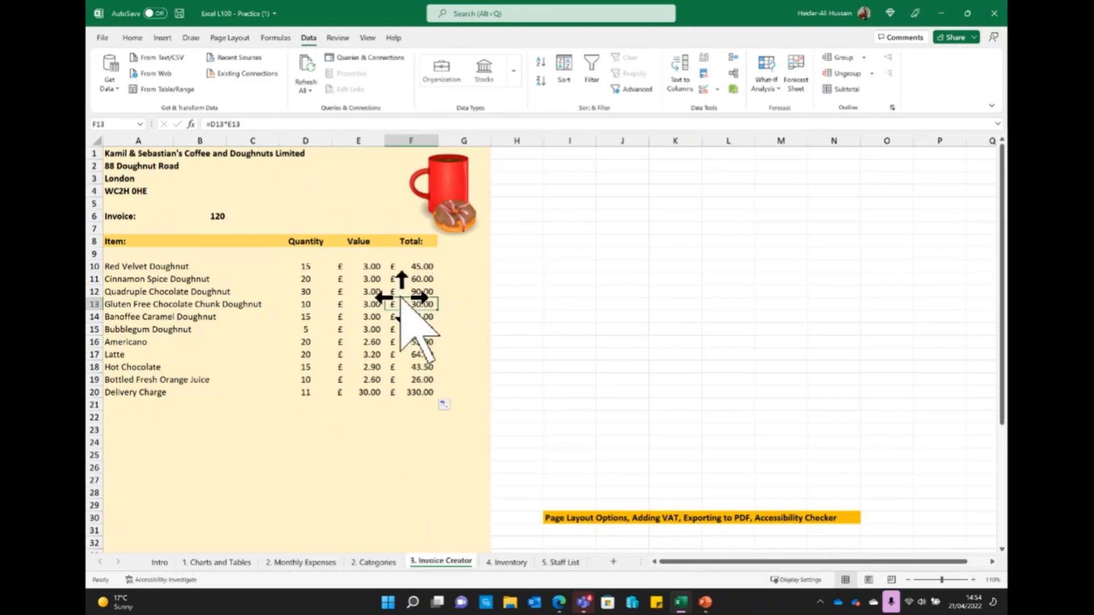
{"action": "scroll", "coordinate": [567, 366], "scroll_direction": "down", "scroll_amount": 2}
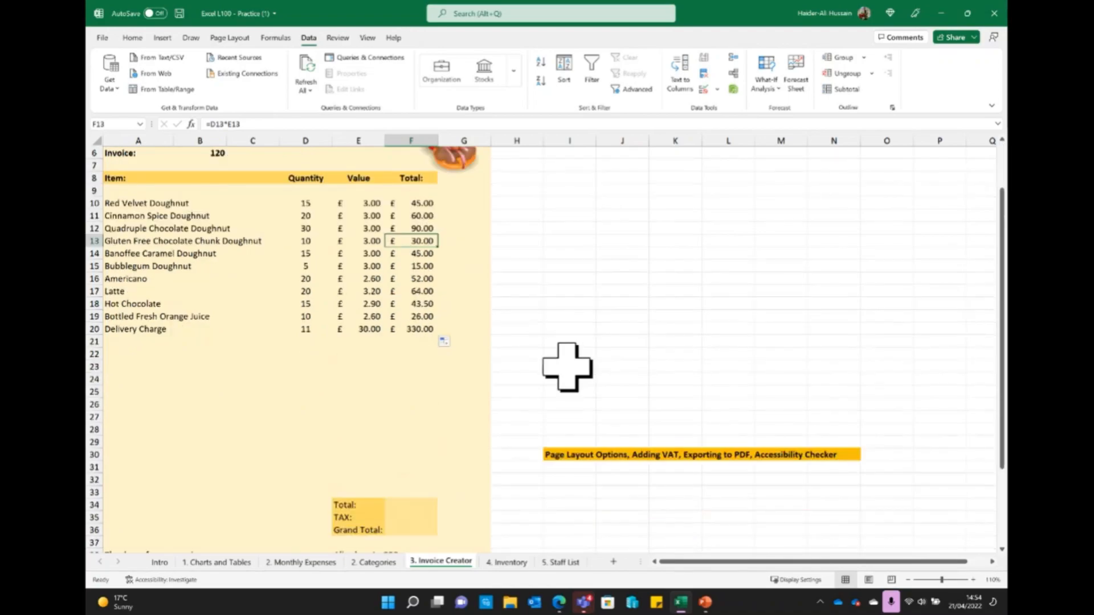
{"action": "scroll", "coordinate": [485, 367], "scroll_direction": "down", "scroll_amount": 1}
{"action": "scroll", "coordinate": [485, 359], "scroll_direction": "up", "scroll_amount": 3}
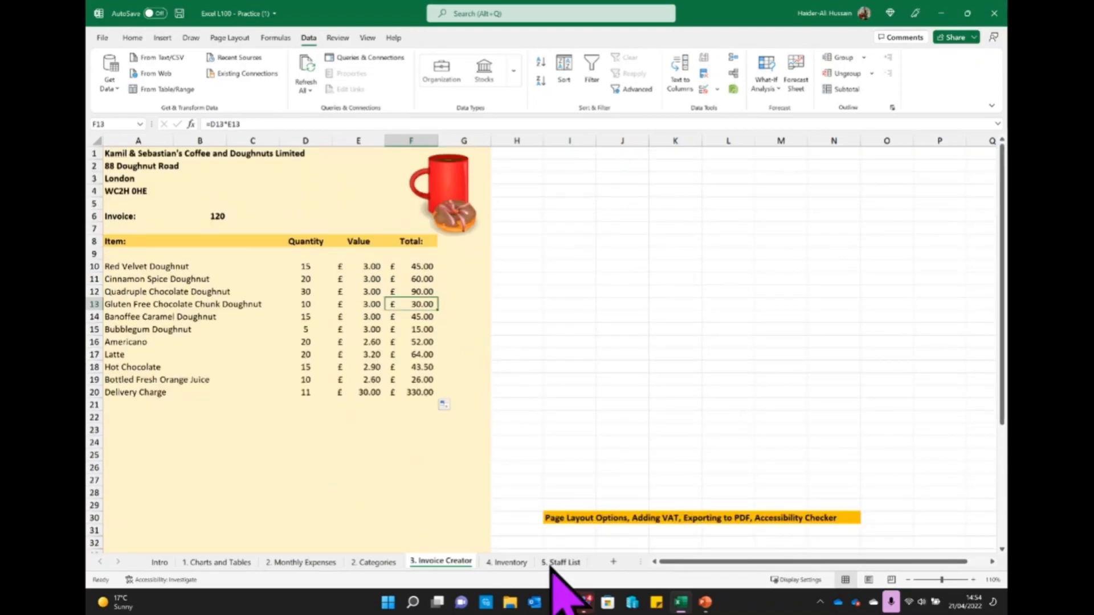
On the "4. Inventory" sheet, convert the range A1:F10 into a table using Quick Analysis
{"action": "left_click", "coordinate": [506, 562]}
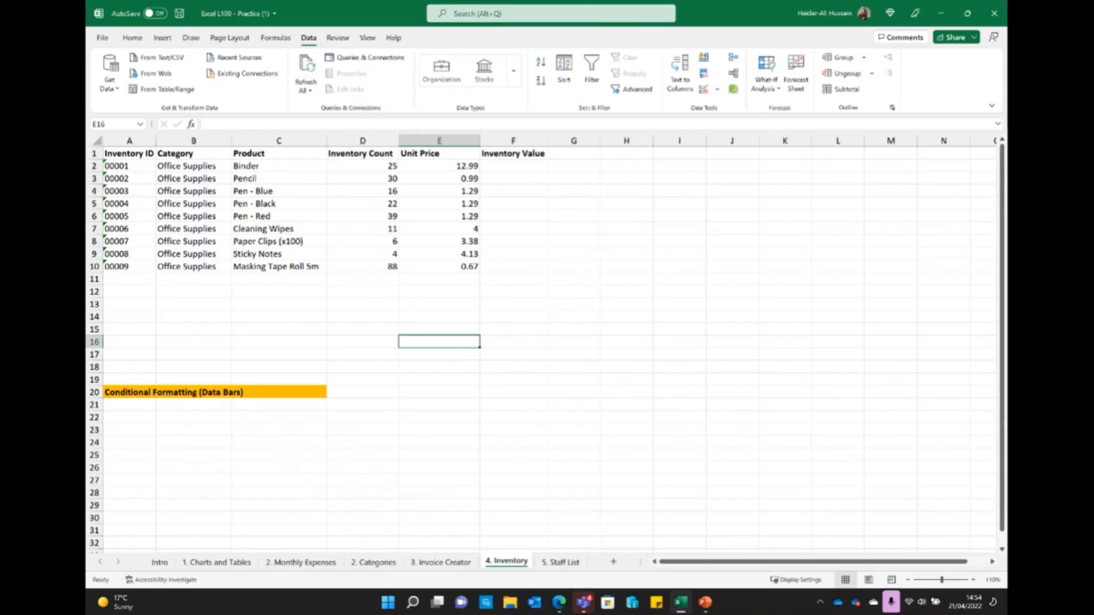
{"action": "left_click_drag", "start_coordinate": [124, 153], "coordinate": [493, 264]}
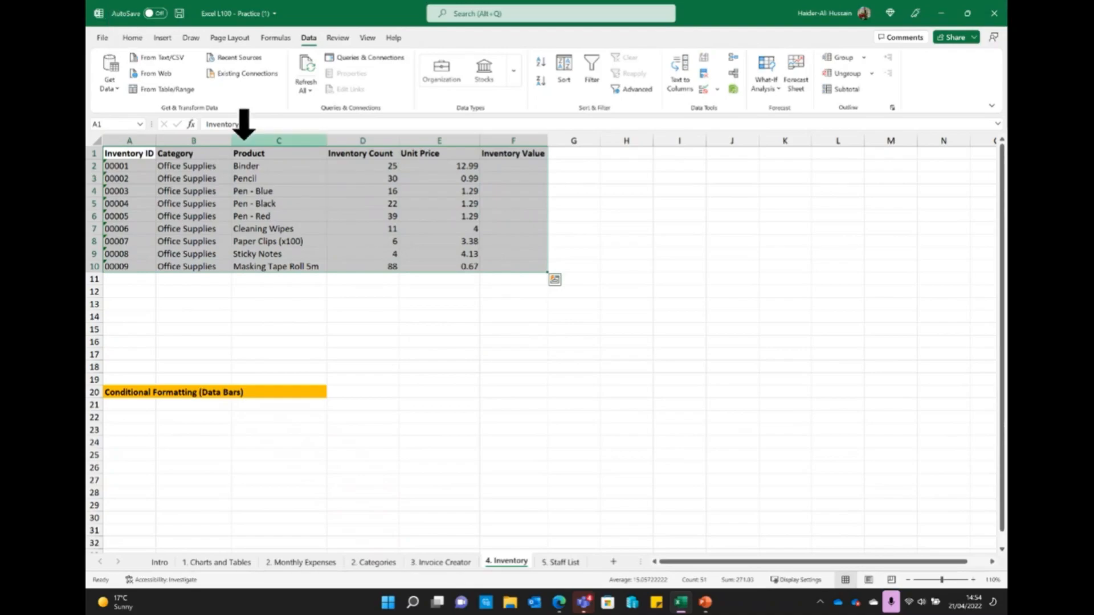
{"action": "left_click", "coordinate": [555, 280]}
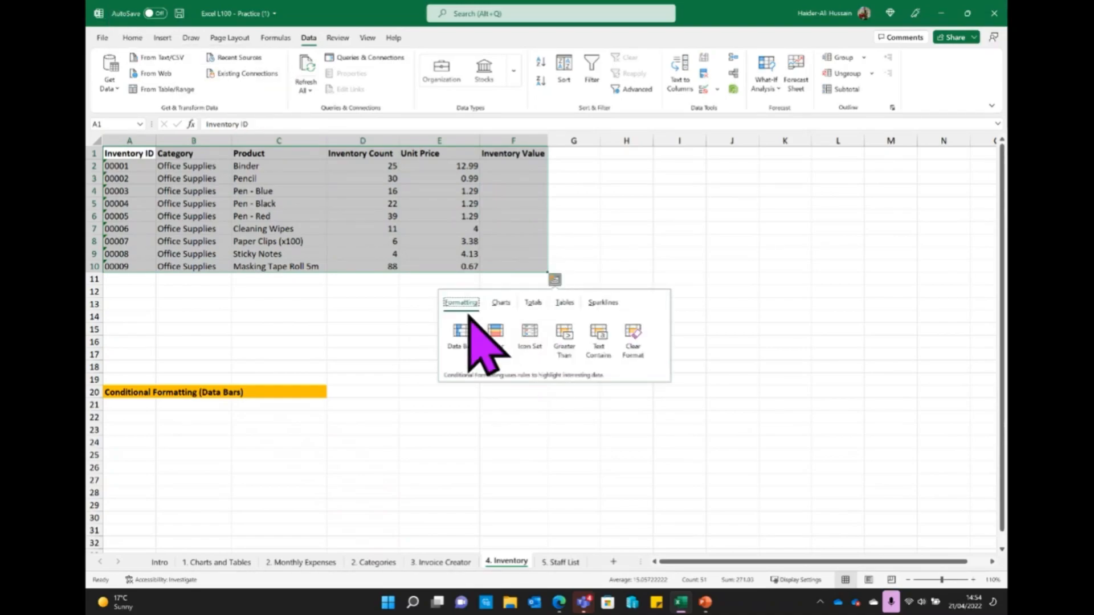
{"action": "left_click", "coordinate": [565, 302]}
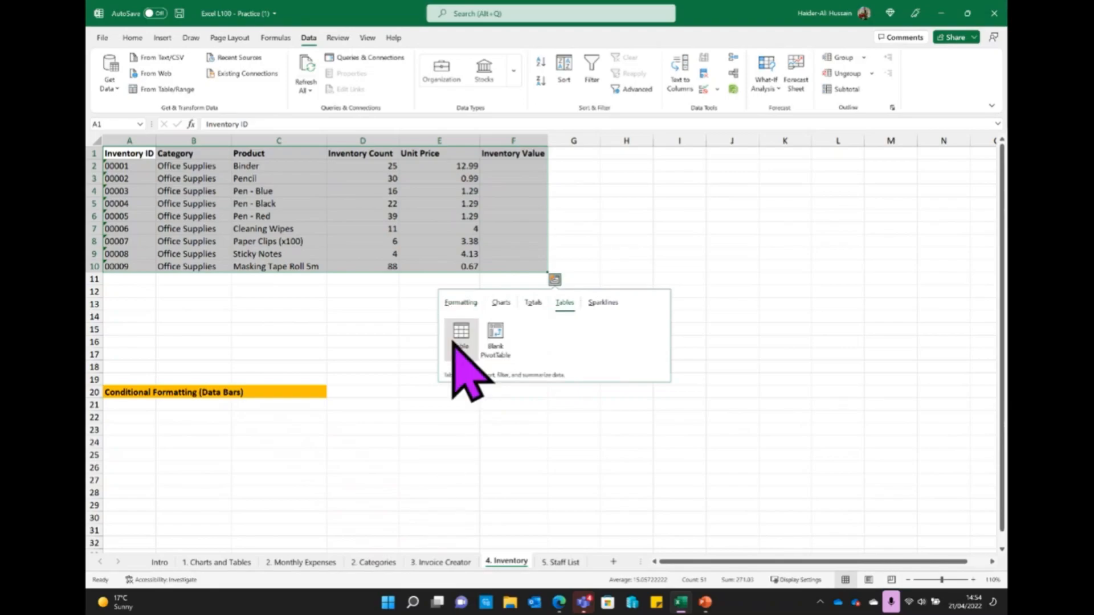
{"action": "left_click", "coordinate": [459, 337]}
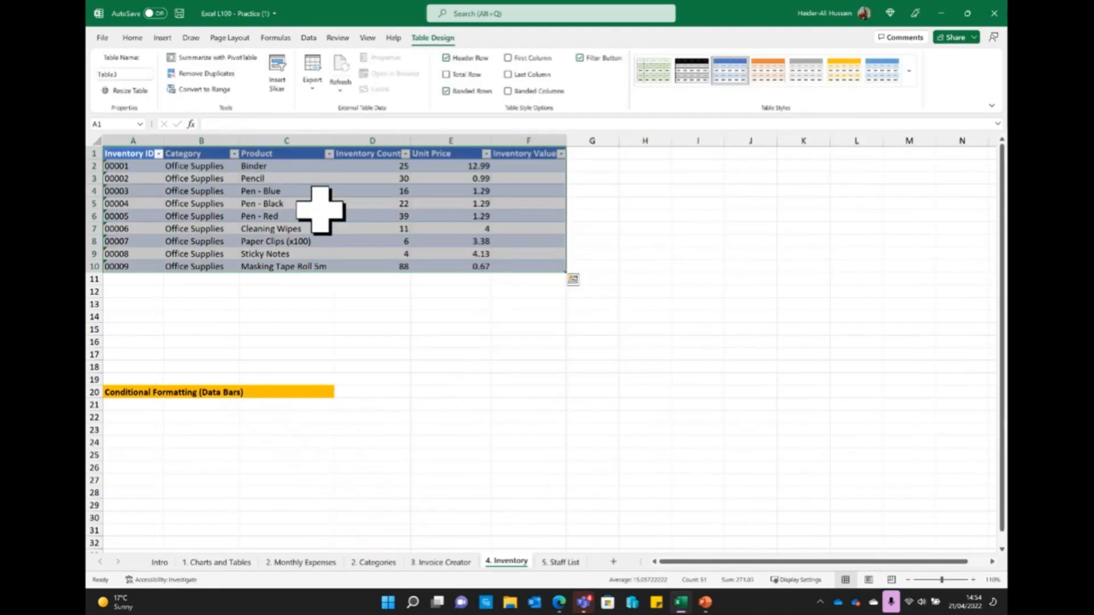
{"action": "left_click", "coordinate": [323, 206]}
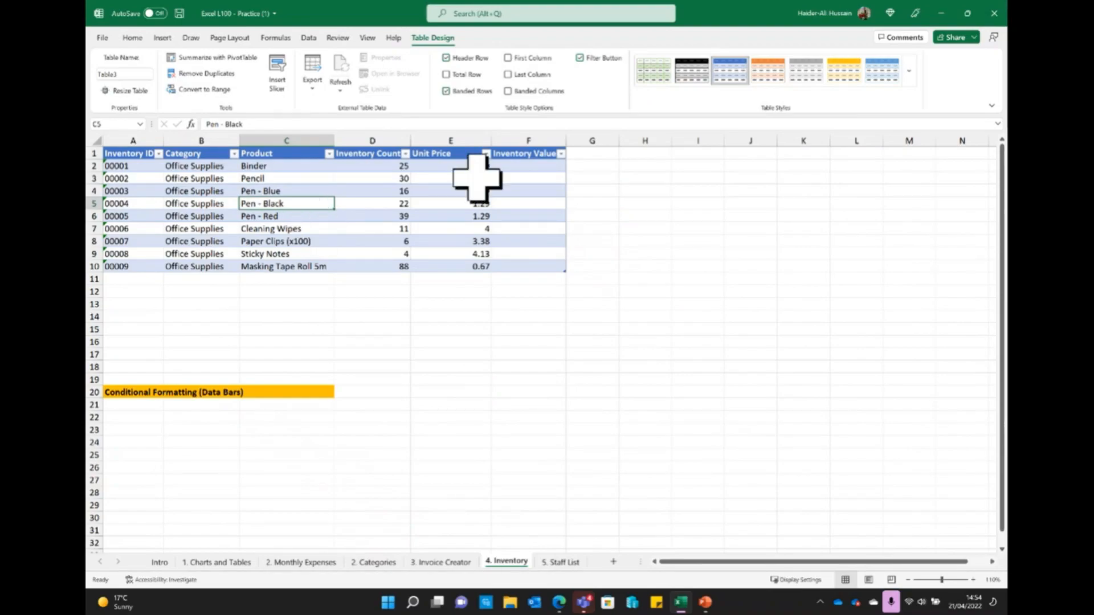
Try to calculate the Inventory Value in F2 with =Table3[[#Headers],[Inventory Count]]*[@[Unit Price]]
{"action": "left_click", "coordinate": [526, 168]}
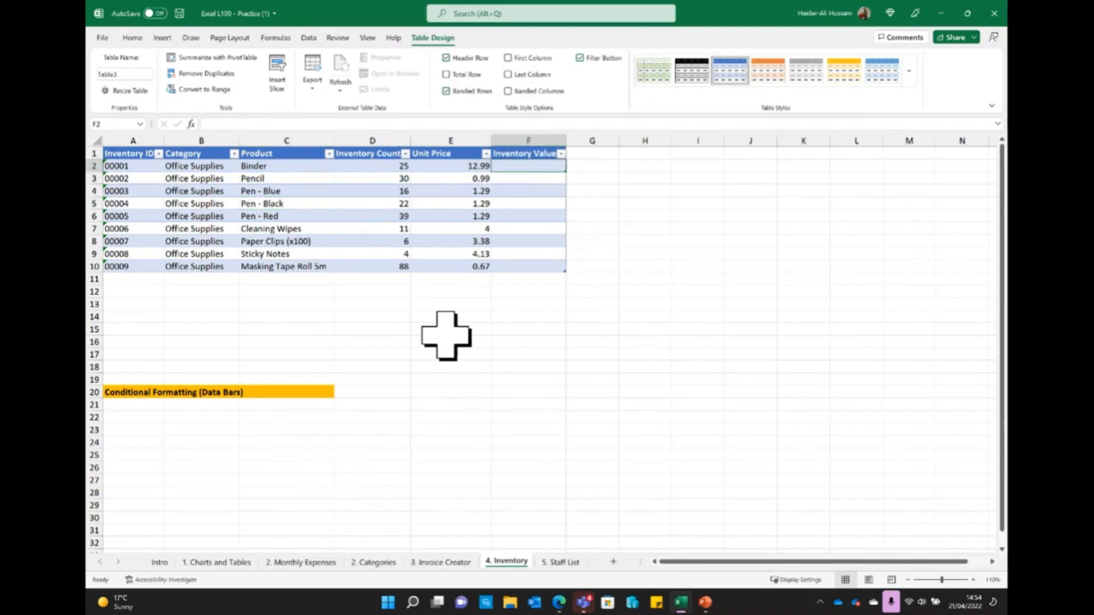
{"action": "scroll", "coordinate": [457, 274], "scroll_direction": "down", "scroll_amount": 1}
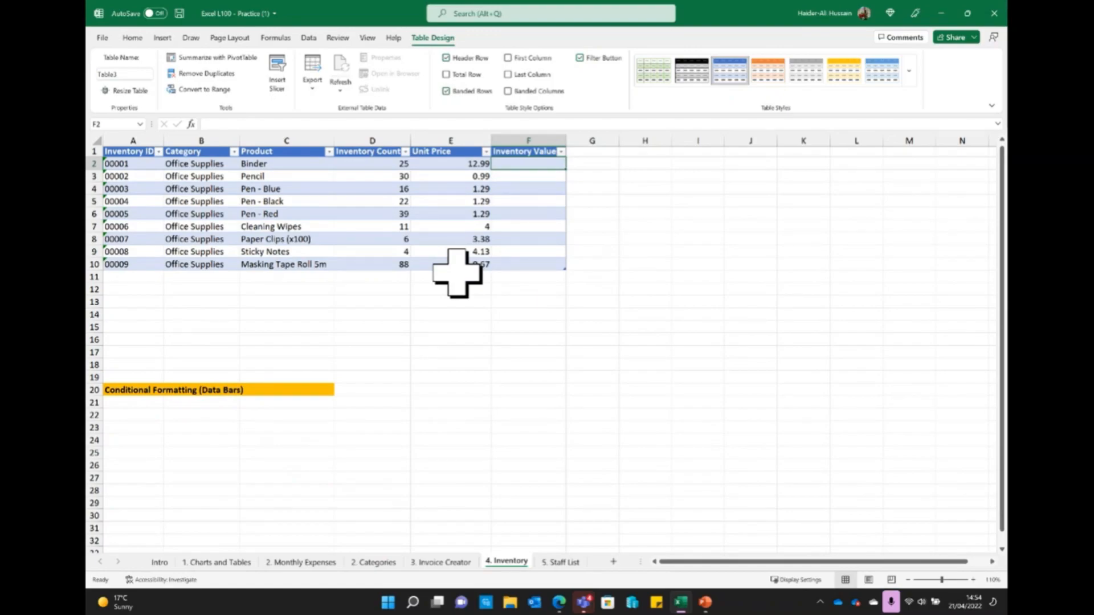
{"action": "type", "text": "="}
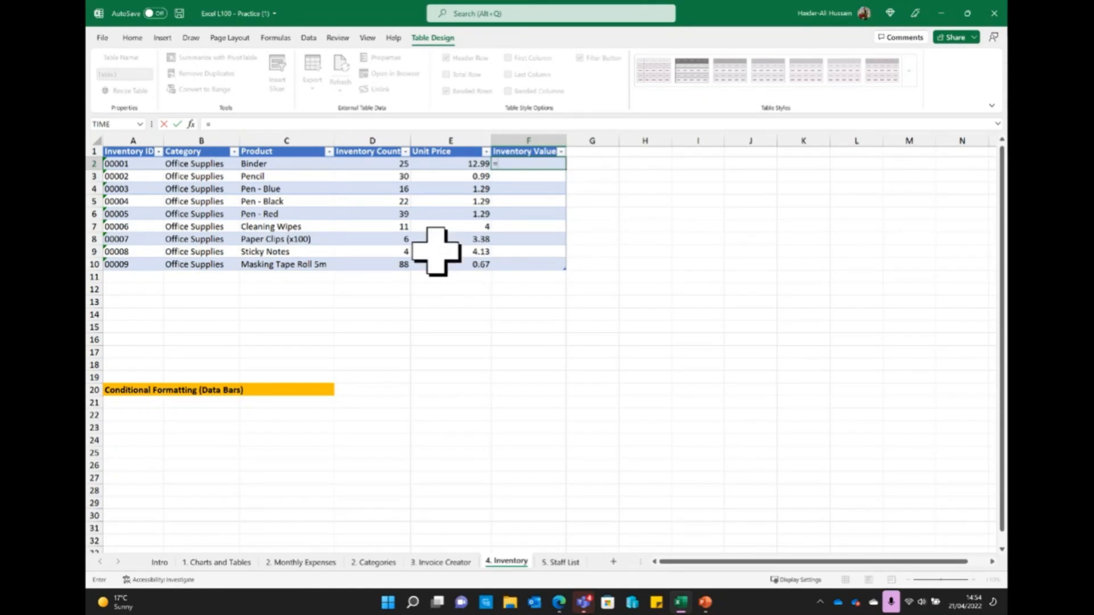
{"action": "left_click", "coordinate": [342, 152]}
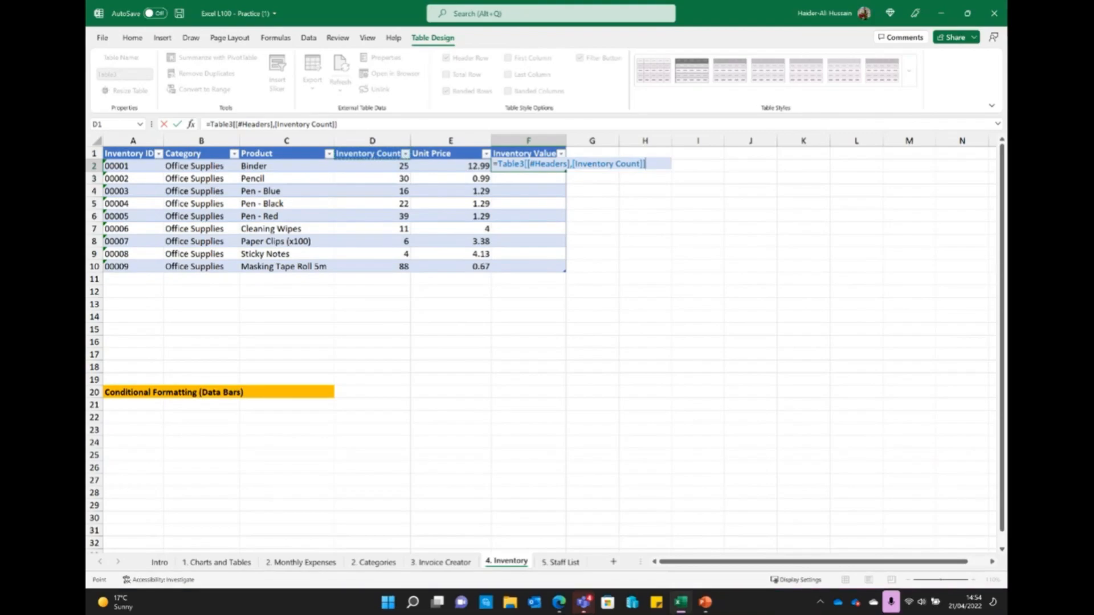
{"action": "type", "text": "*"}
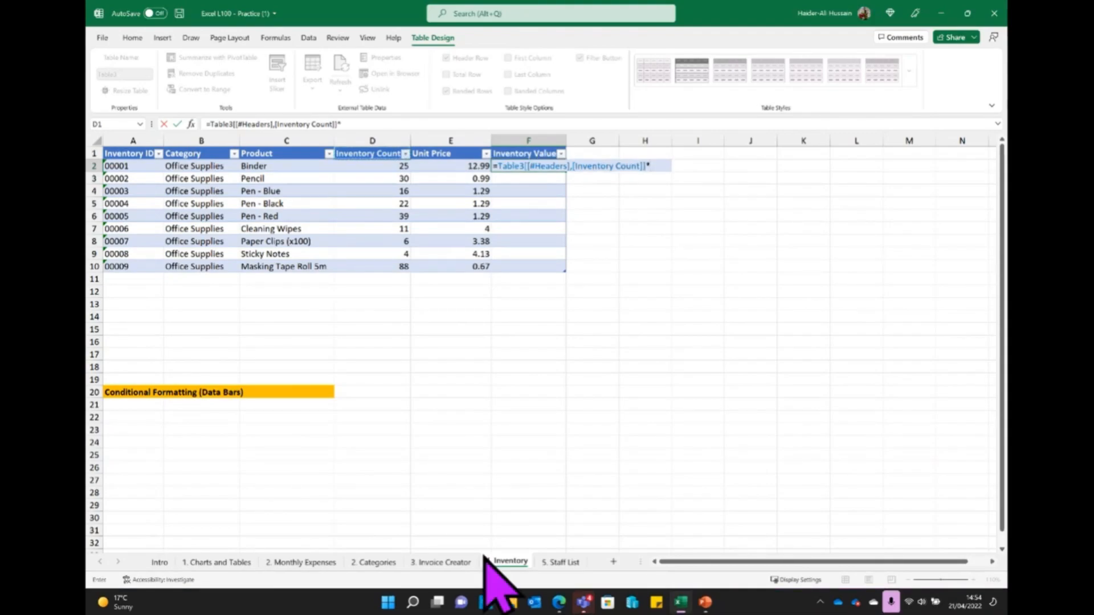
{"action": "left_click", "coordinate": [445, 166]}
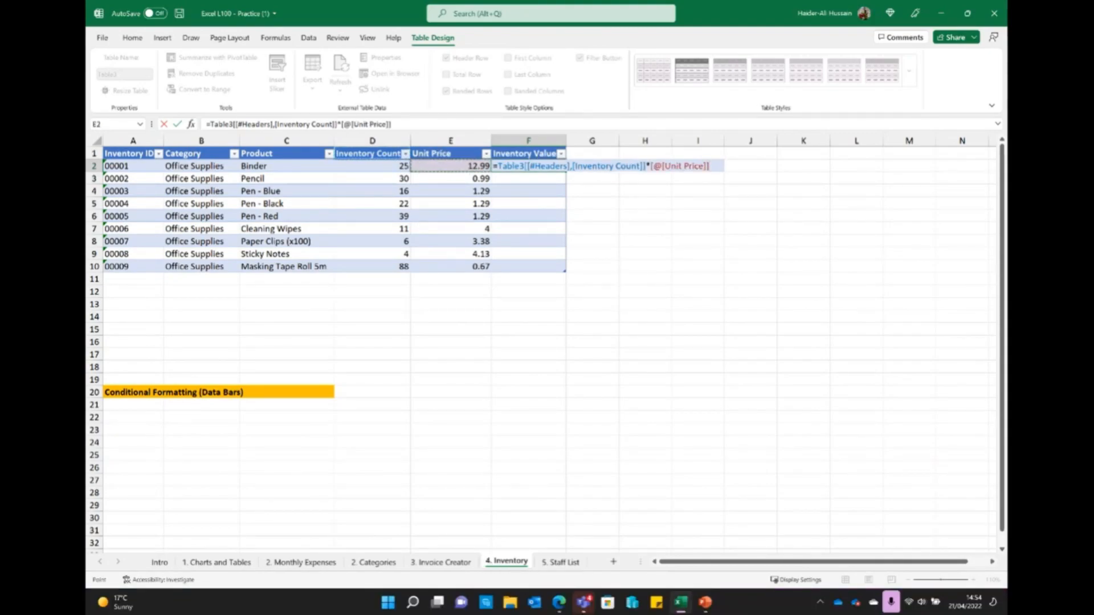
{"action": "key", "text": "Return"}
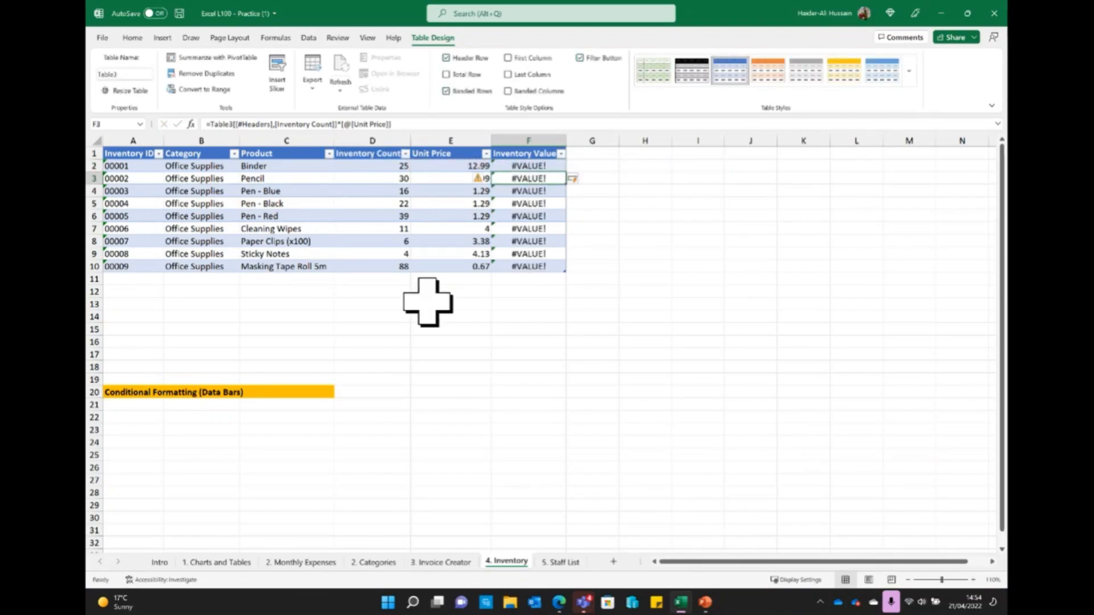
Clear the header-based formulas from the Inventory Value cells F2 to F10
{"action": "left_click_drag", "start_coordinate": [419, 123], "coordinate": [137, 111]}
{"action": "key", "text": "Escape"}
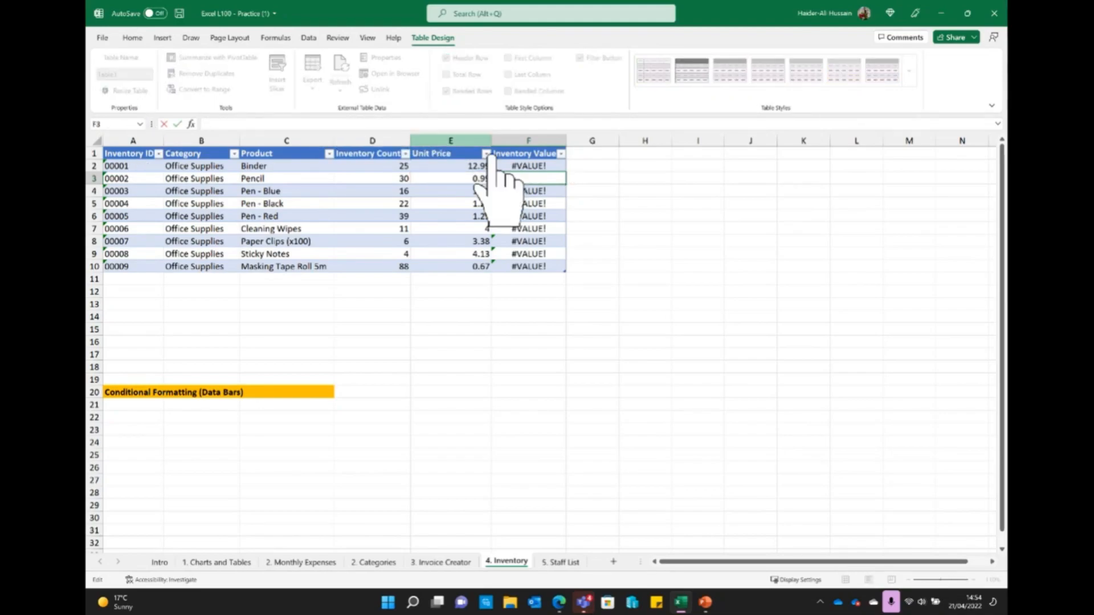
{"action": "left_click", "coordinate": [532, 165]}
{"action": "left_click_drag", "start_coordinate": [532, 165], "coordinate": [524, 269]}
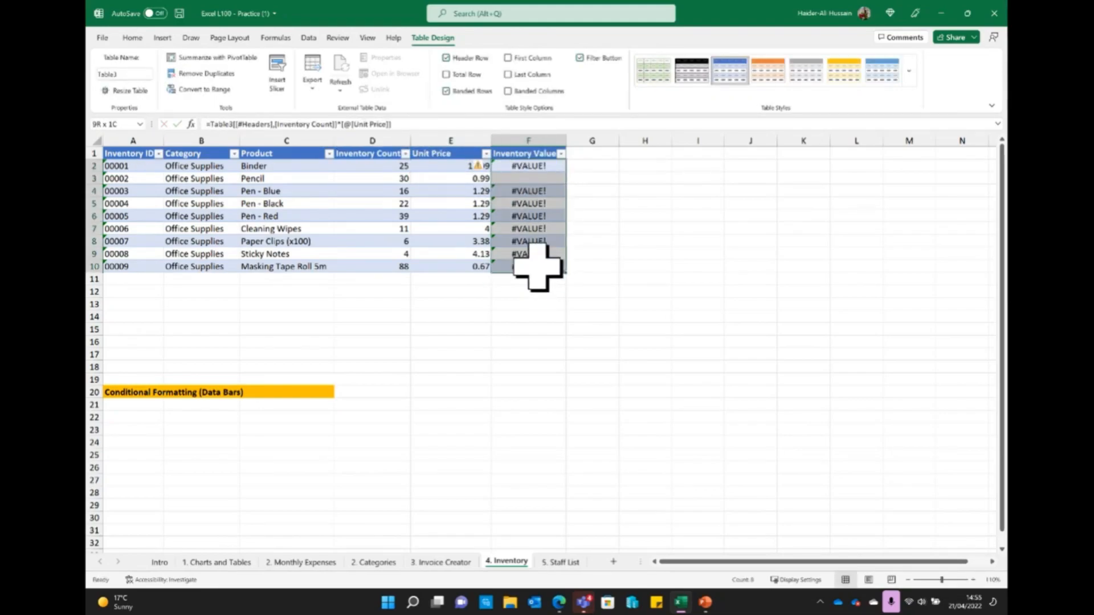
{"action": "key", "text": "BackSpace"}
{"action": "key", "text": "Return"}
{"action": "key", "text": "Right"}
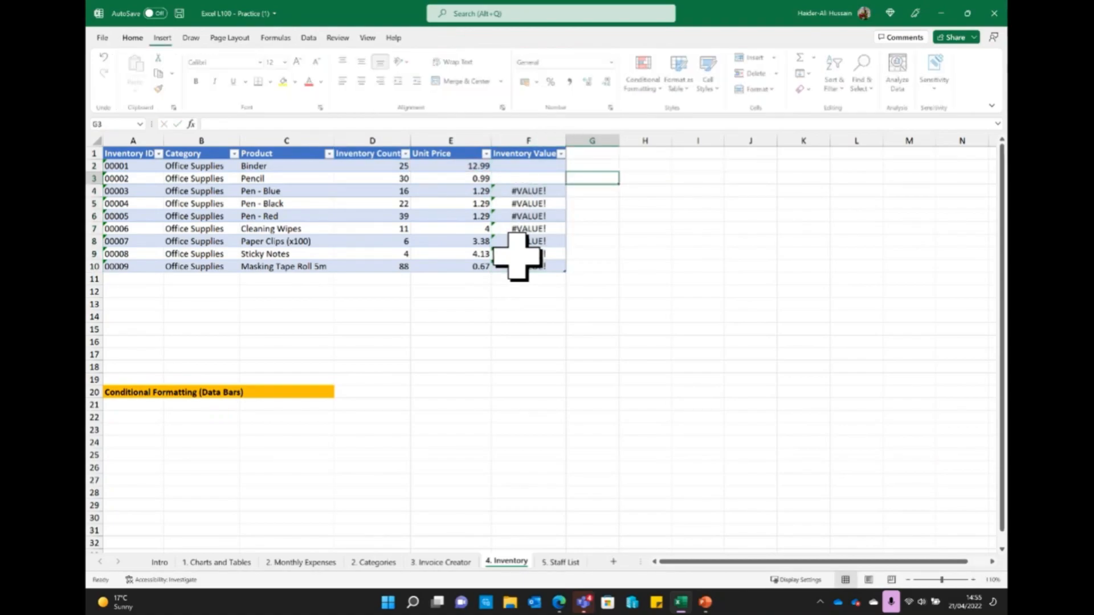
{"action": "key", "text": "Left"}
{"action": "key", "text": "Down"}
{"action": "key", "text": "BackSpace"}
{"action": "key", "text": "Down"}
{"action": "key", "text": "BackSpace"}
{"action": "key", "text": "Down"}
{"action": "key", "text": "BackSpace"}
{"action": "key", "text": "Down"}
{"action": "key", "text": "BackSpace"}
{"action": "key", "text": "Down"}
{"action": "key", "text": "BackSpace"}
{"action": "key", "text": "Down"}
{"action": "key", "text": "BackSpace"}
{"action": "key", "text": "Down"}
{"action": "key", "text": "Down"}
{"action": "key", "text": "Up"}
{"action": "key", "text": "BackSpace"}
{"action": "key", "text": "Up"}
Calculate the Inventory Value column from cell F2 with the formula =[@[Inventory Count]]*[@[Unit Price]]
{"action": "left_click", "coordinate": [529, 166]}
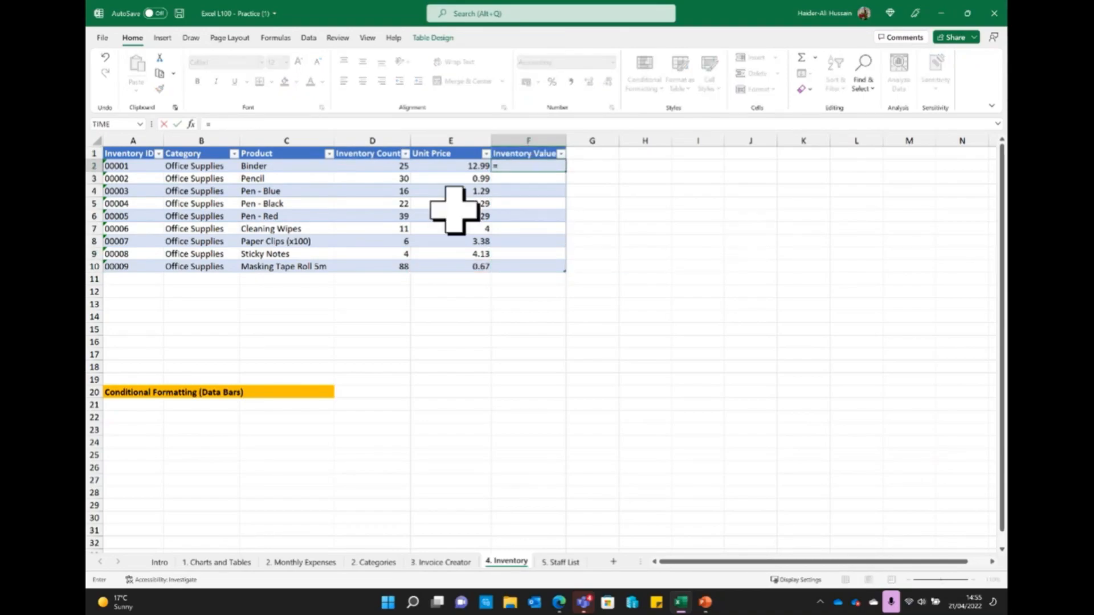
{"action": "left_click", "coordinate": [376, 168]}
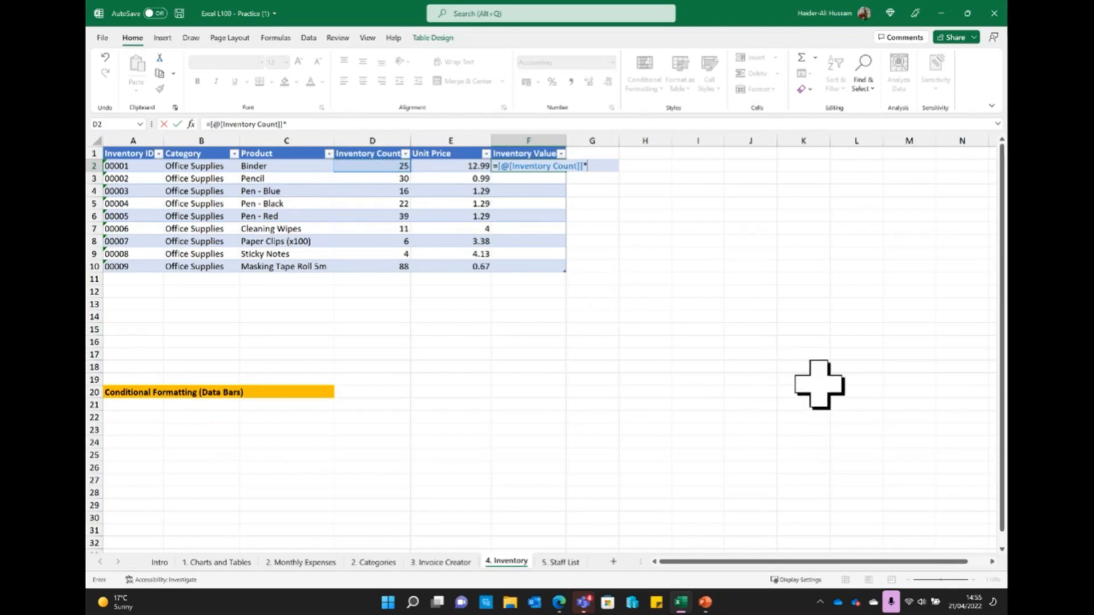
{"action": "left_click", "coordinate": [447, 168]}
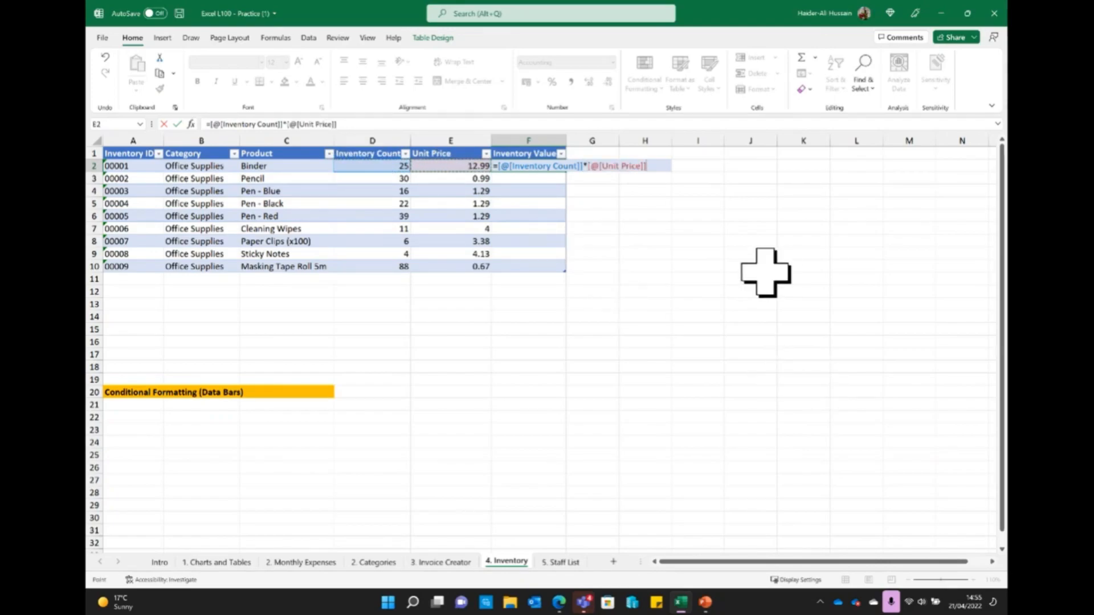
{"action": "key", "text": "Return"}
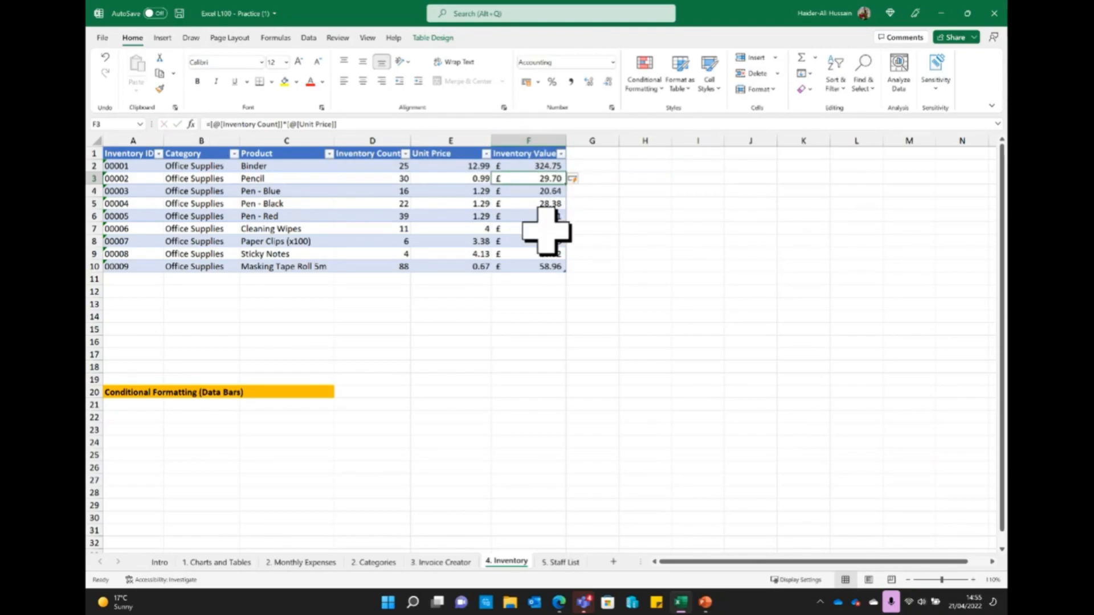
Add a total row to the inventory table on the "4. Inventory" sheet
{"action": "left_click", "coordinate": [460, 205]}
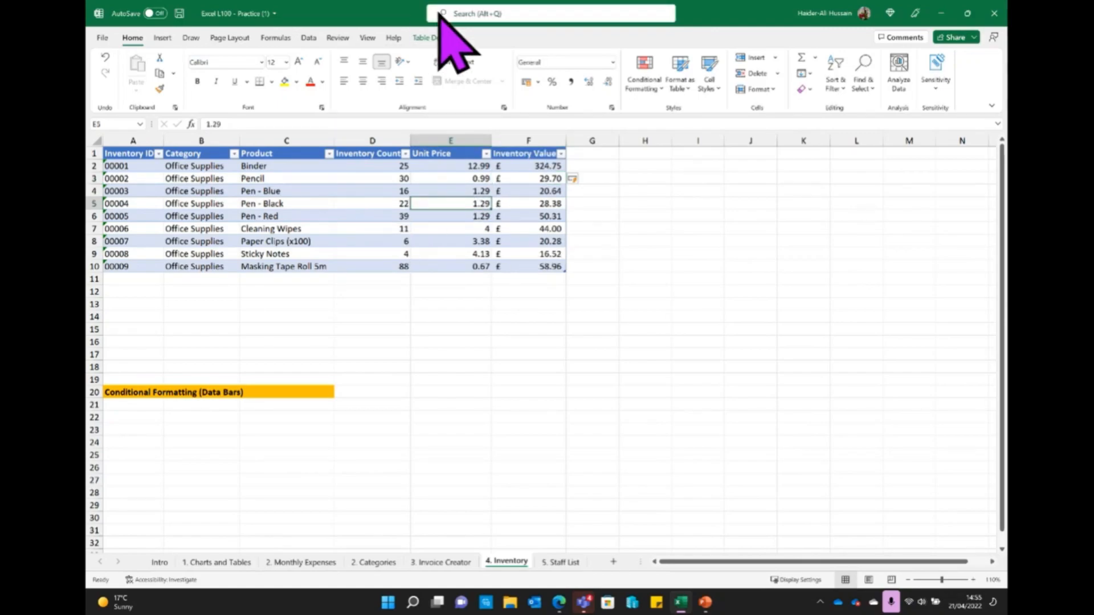
{"action": "left_click", "coordinate": [434, 38]}
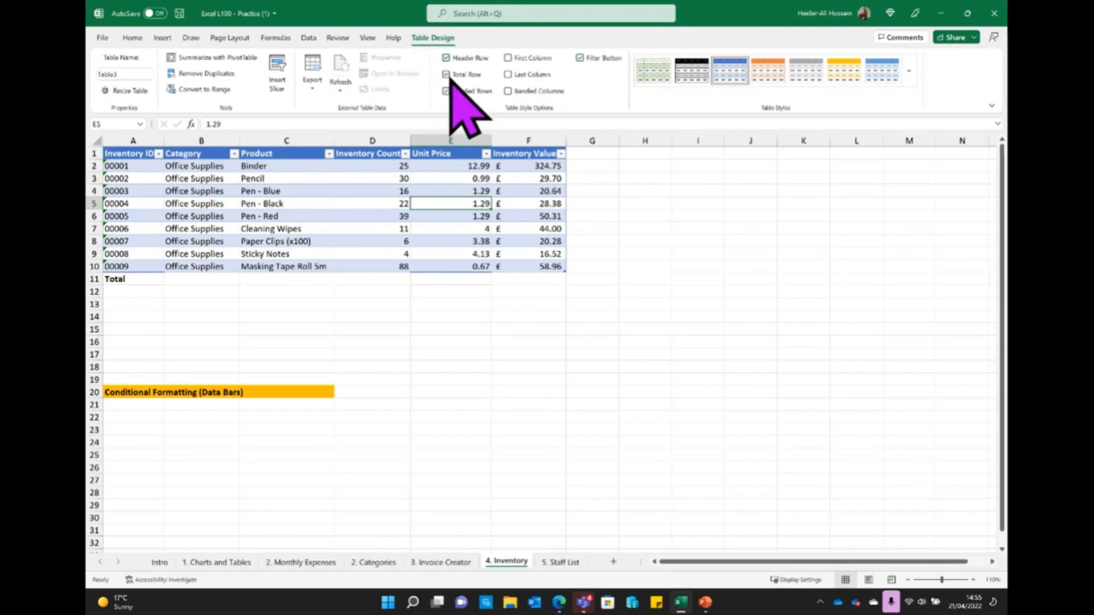
{"action": "left_click", "coordinate": [448, 75]}
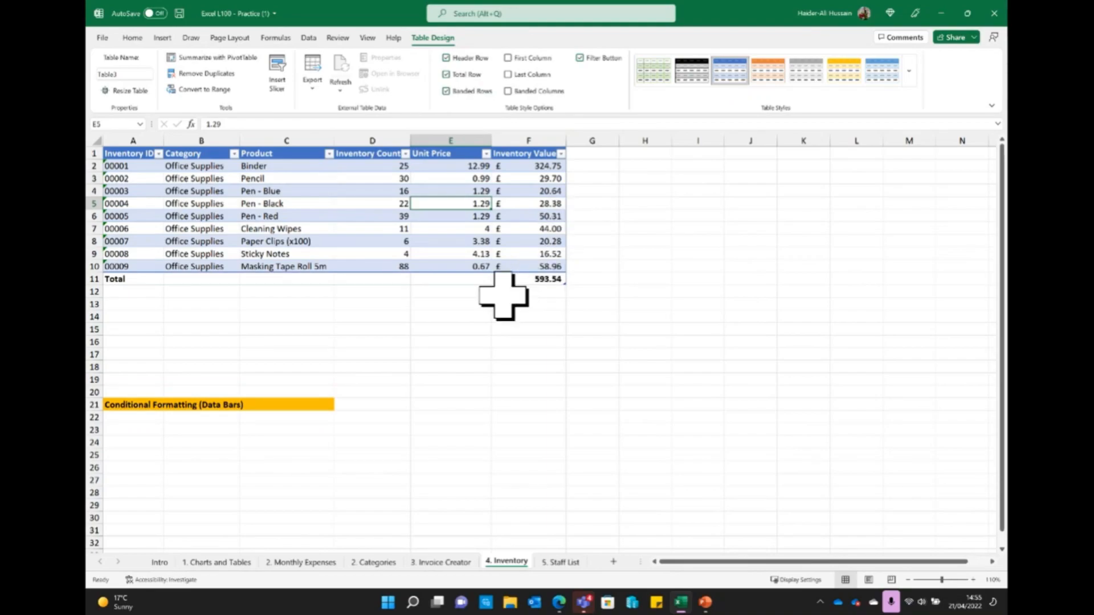
{"action": "left_click", "coordinate": [531, 279]}
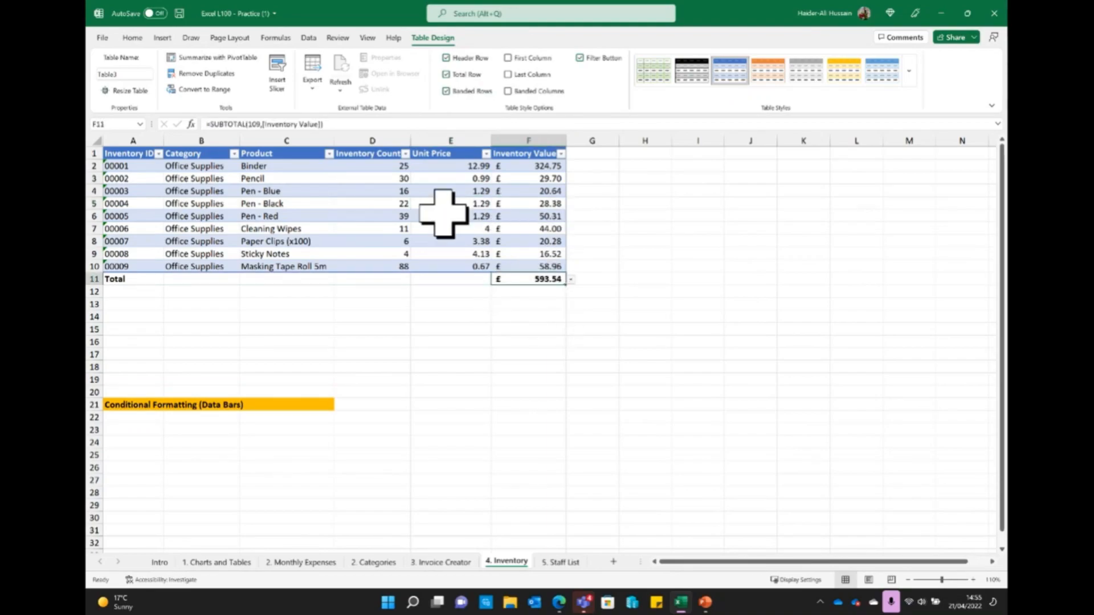
Set the Inventory Count of Paper Clips (x100) in D8 to 45 and check its Inventory Value and the table total
{"action": "left_click", "coordinate": [391, 239]}
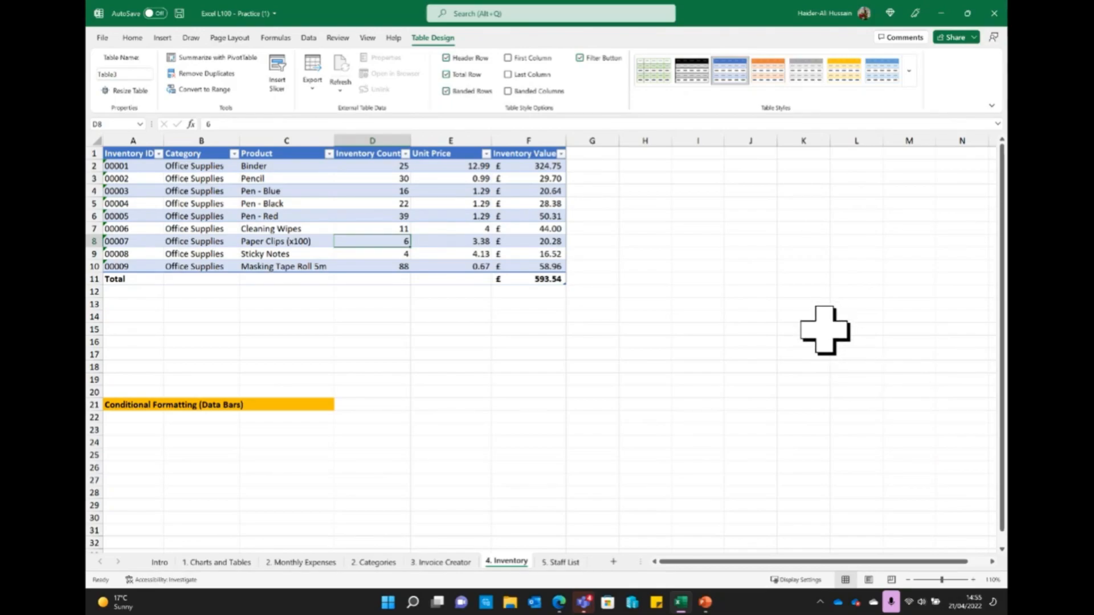
{"action": "type", "text": "45"}
{"action": "left_click", "coordinate": [450, 317]}
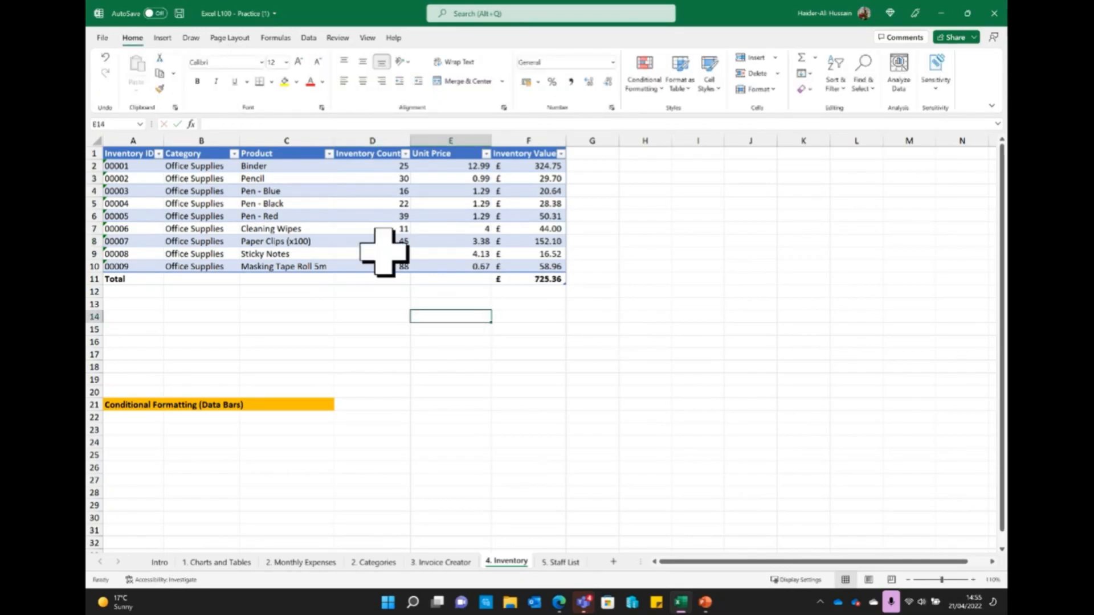
{"action": "left_click", "coordinate": [561, 242]}
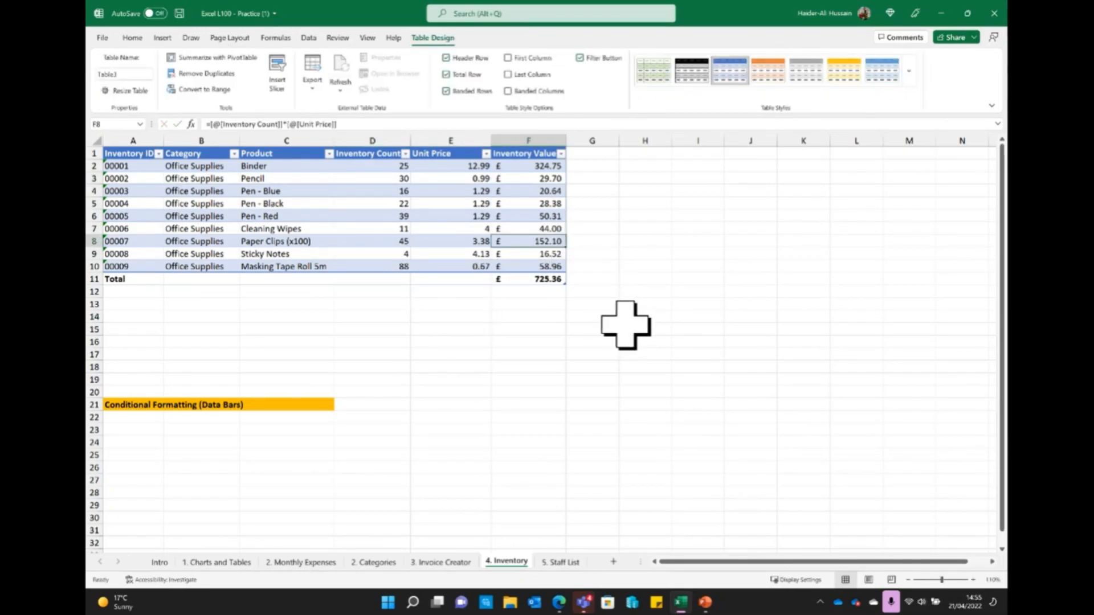
{"action": "left_click", "coordinate": [525, 284]}
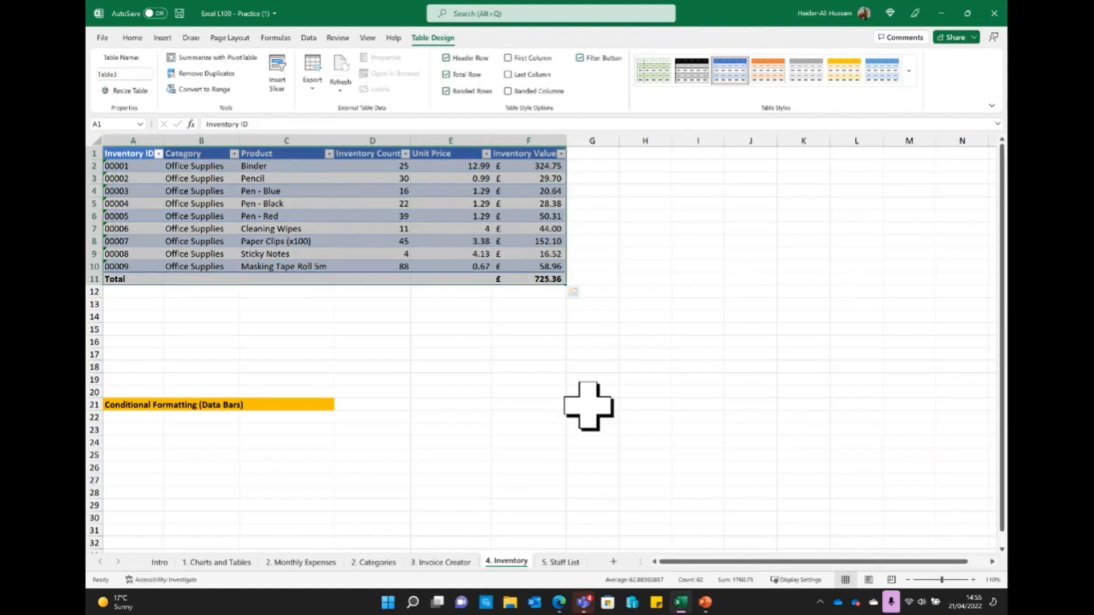
{"action": "left_click", "coordinate": [507, 279]}
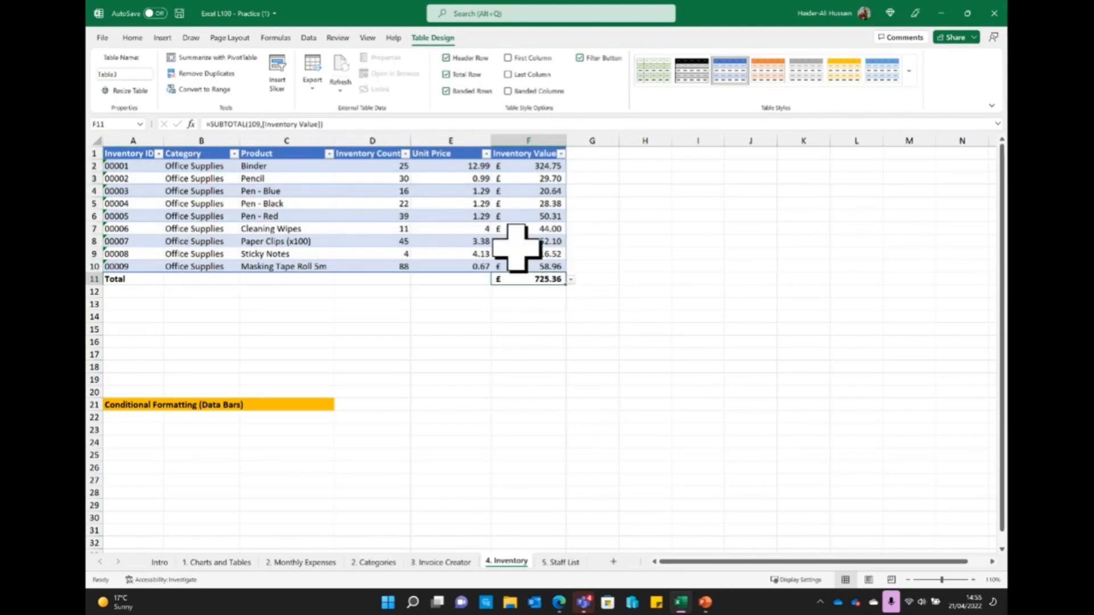
Switch the inventory table's banded rows and total row off and back on, ending with banded rows turned off
{"action": "left_click", "coordinate": [401, 205]}
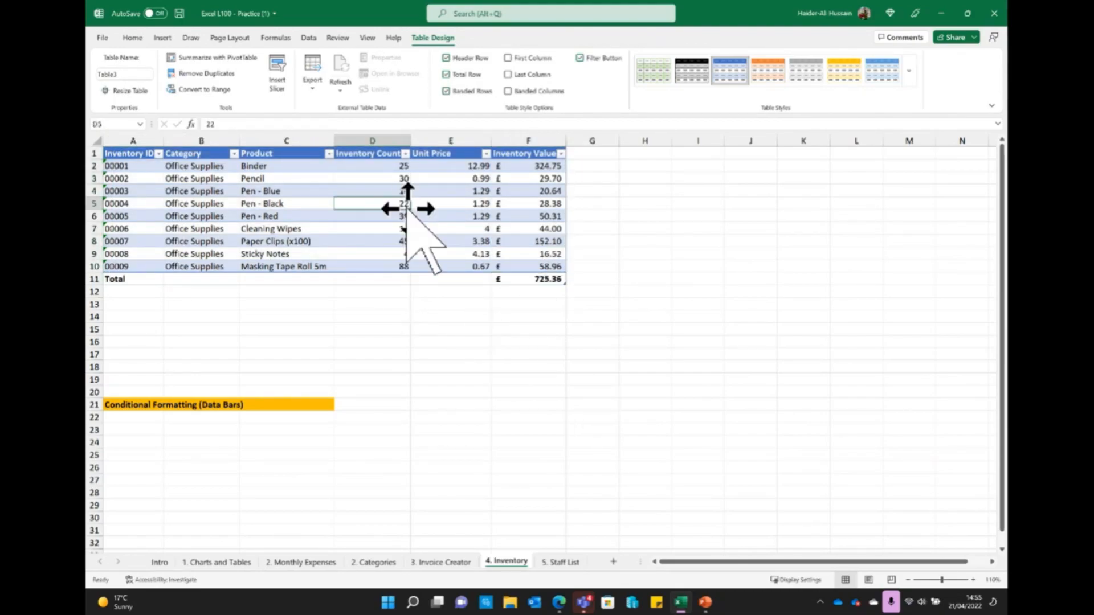
{"action": "left_click", "coordinate": [446, 91]}
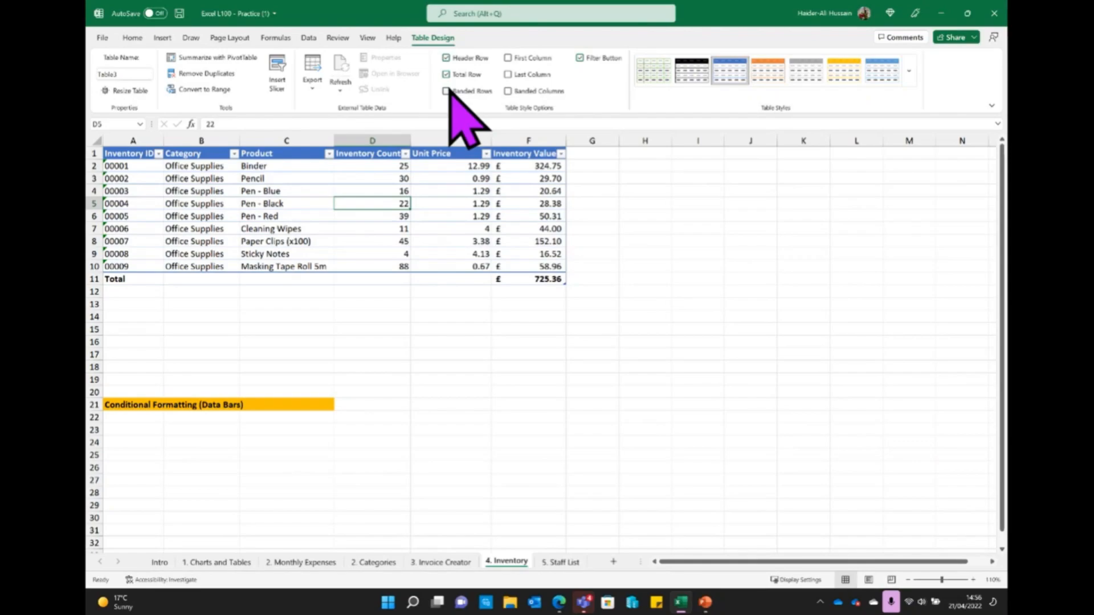
{"action": "left_click", "coordinate": [447, 91]}
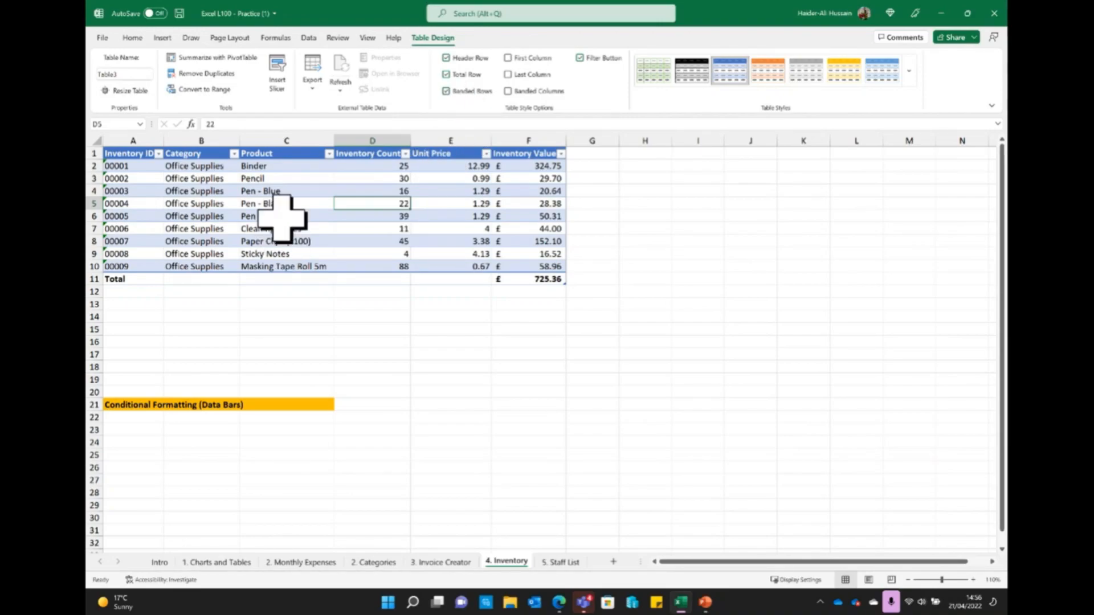
{"action": "left_click", "coordinate": [446, 75]}
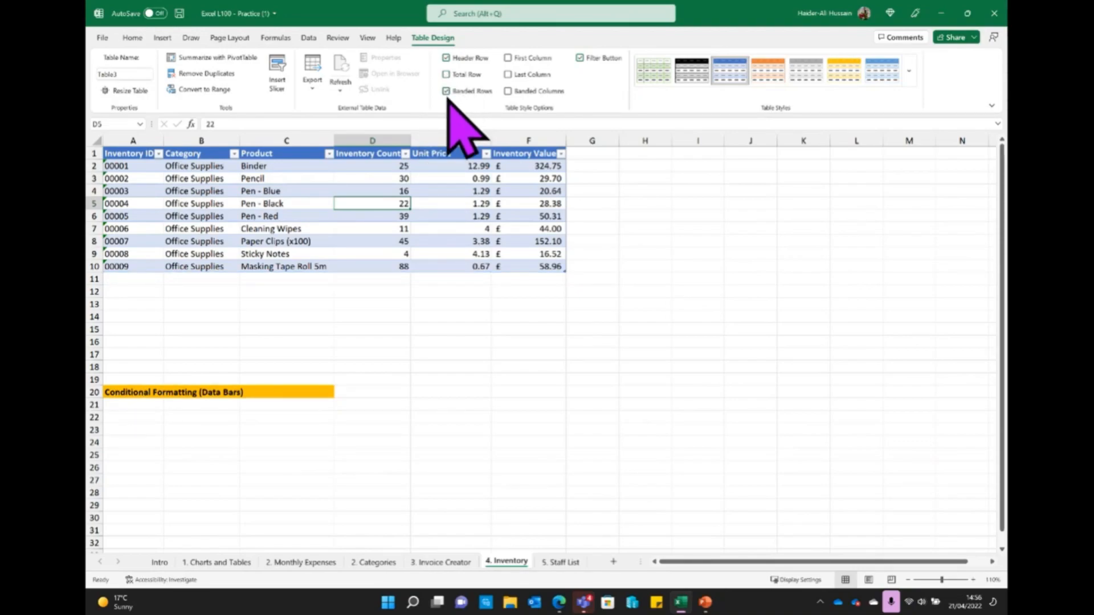
{"action": "left_click", "coordinate": [446, 75]}
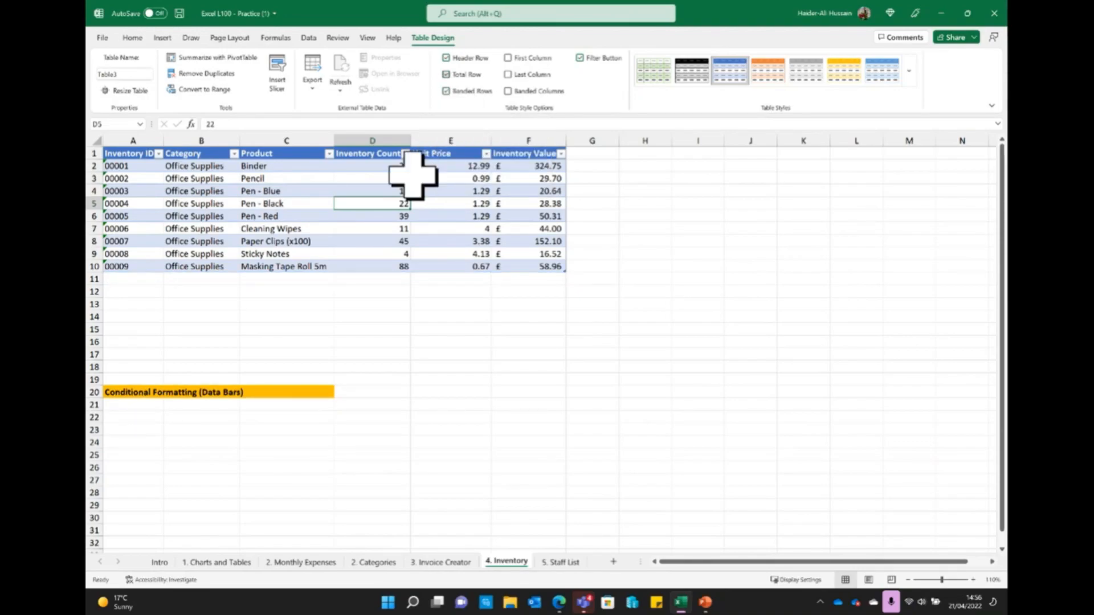
{"action": "left_click", "coordinate": [446, 92]}
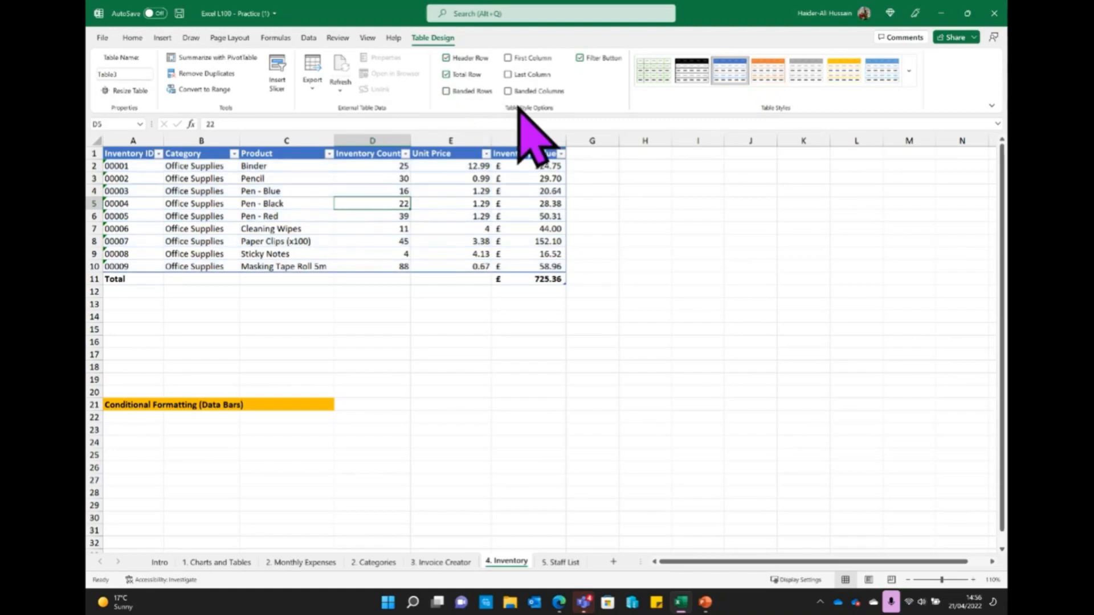
Apply the plain light style with green lines to the inventory table and convert the table to a normal range
{"action": "left_click", "coordinate": [653, 70]}
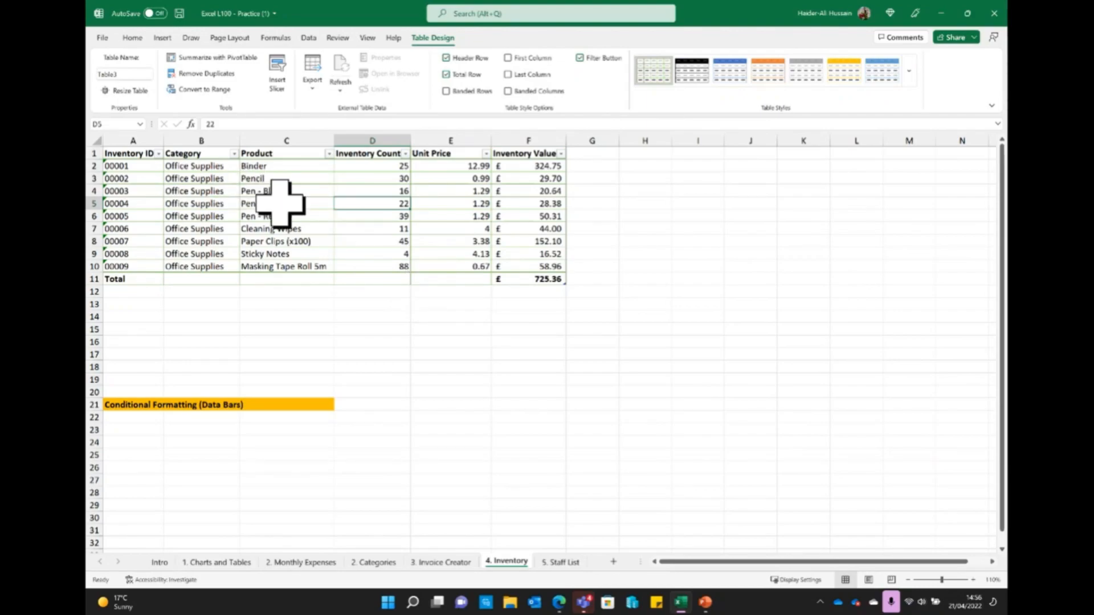
{"action": "left_click", "coordinate": [188, 89]}
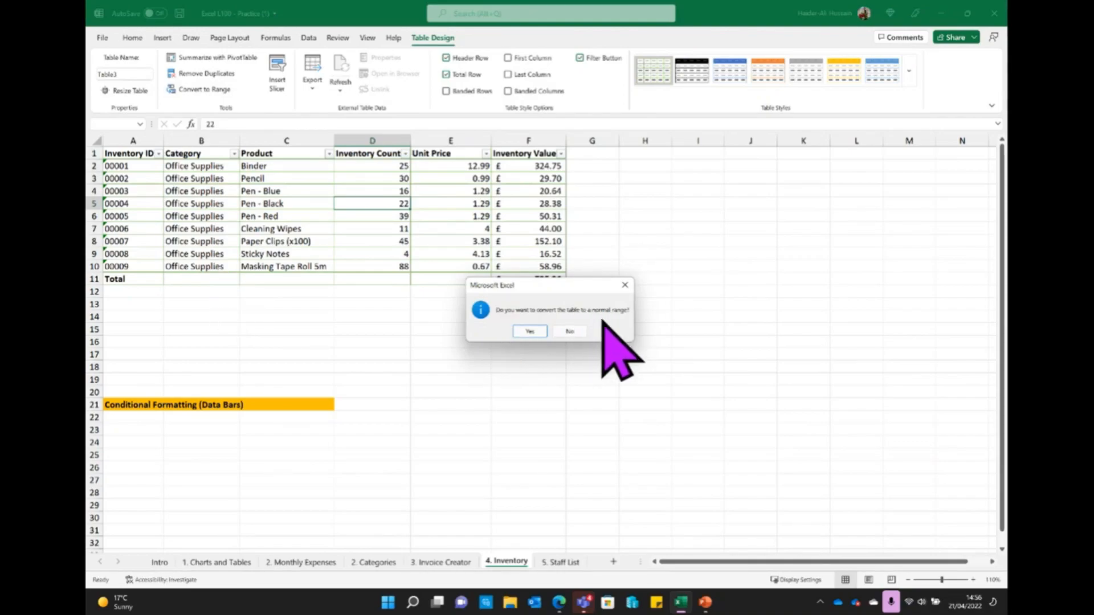
{"action": "left_click", "coordinate": [538, 332]}
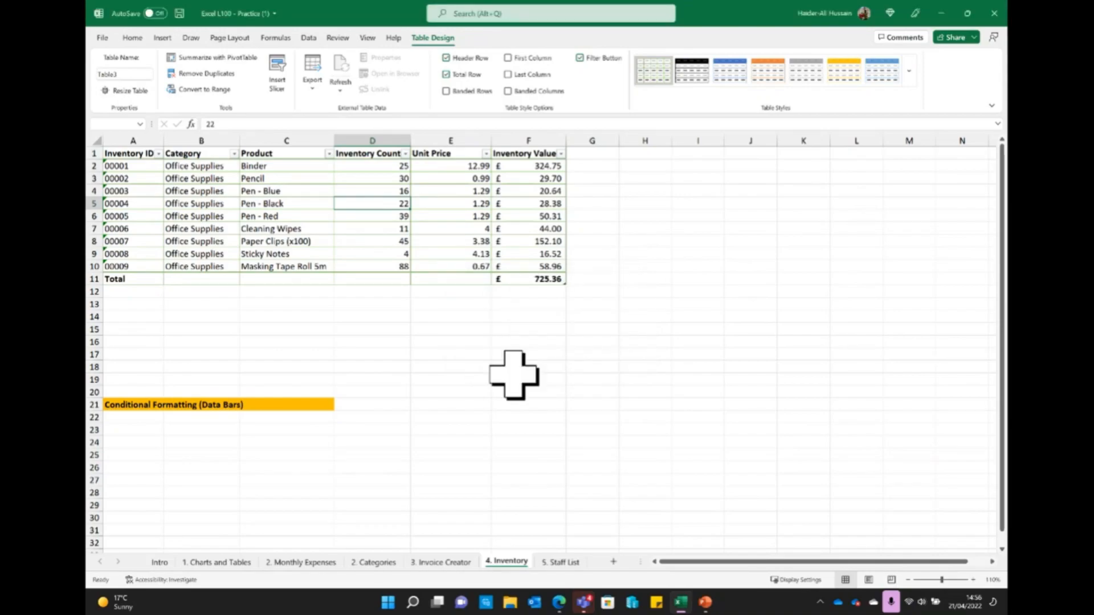
{"action": "left_click", "coordinate": [288, 205]}
{"action": "left_click", "coordinate": [233, 191]}
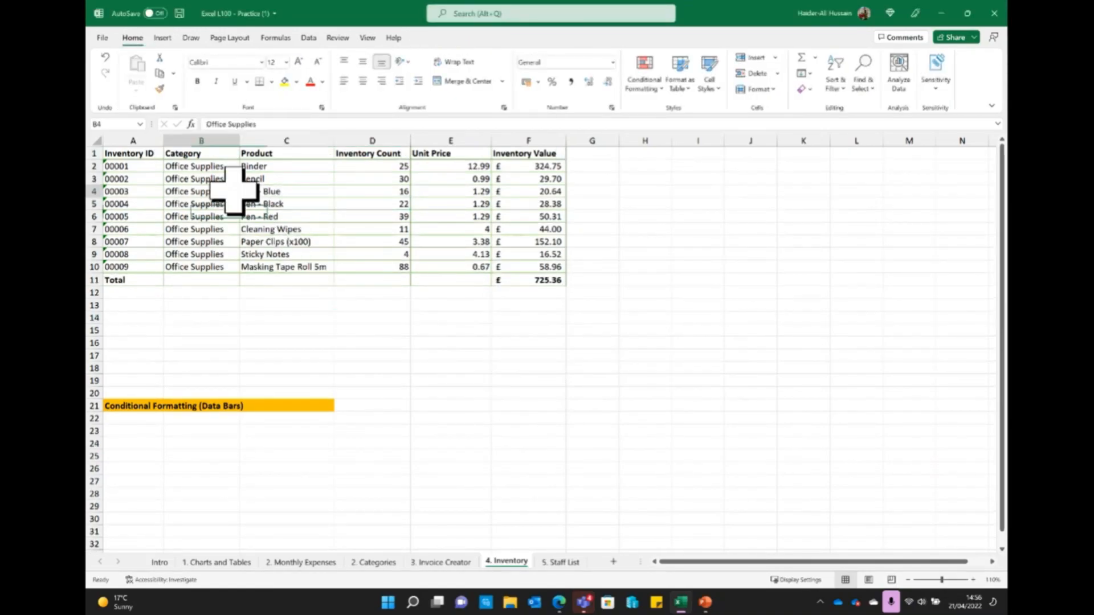
{"action": "left_click", "coordinate": [224, 276]}
{"action": "left_click", "coordinate": [317, 209]}
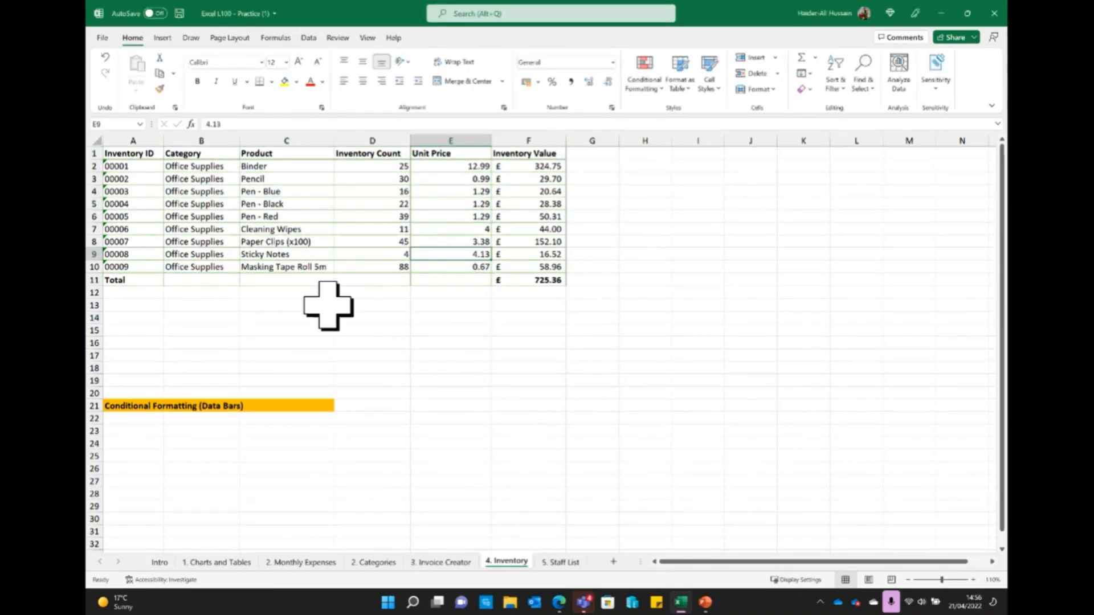
{"action": "left_click_drag", "start_coordinate": [370, 305], "coordinate": [285, 293]}
{"action": "left_click", "coordinate": [232, 183]}
{"action": "left_click", "coordinate": [294, 183]}
{"action": "left_click_drag", "start_coordinate": [328, 203], "coordinate": [344, 208]}
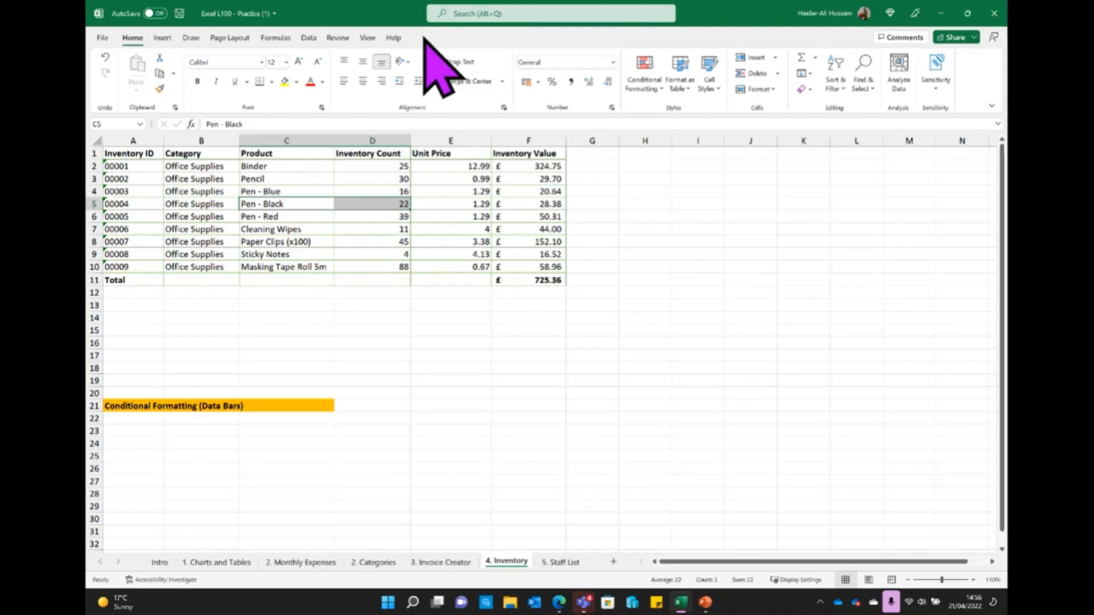
Undo the conversion to a normal range and the table formatting changes to restore the blue banded table
{"action": "left_click", "coordinate": [432, 257]}
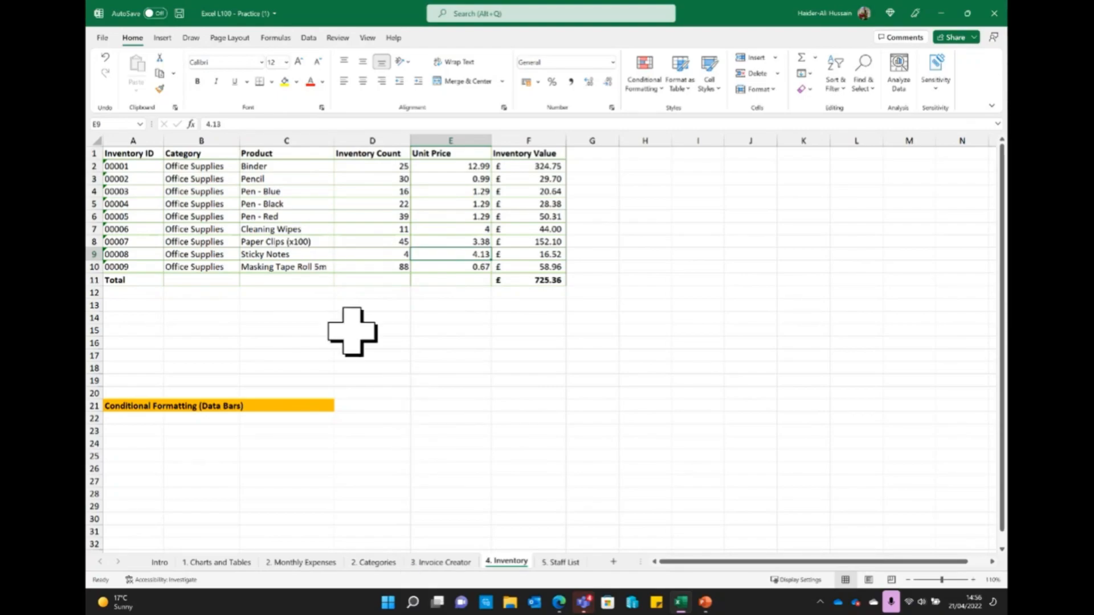
{"action": "key", "text": "ctrl+z"}
{"action": "key", "text": "ctrl+z"}
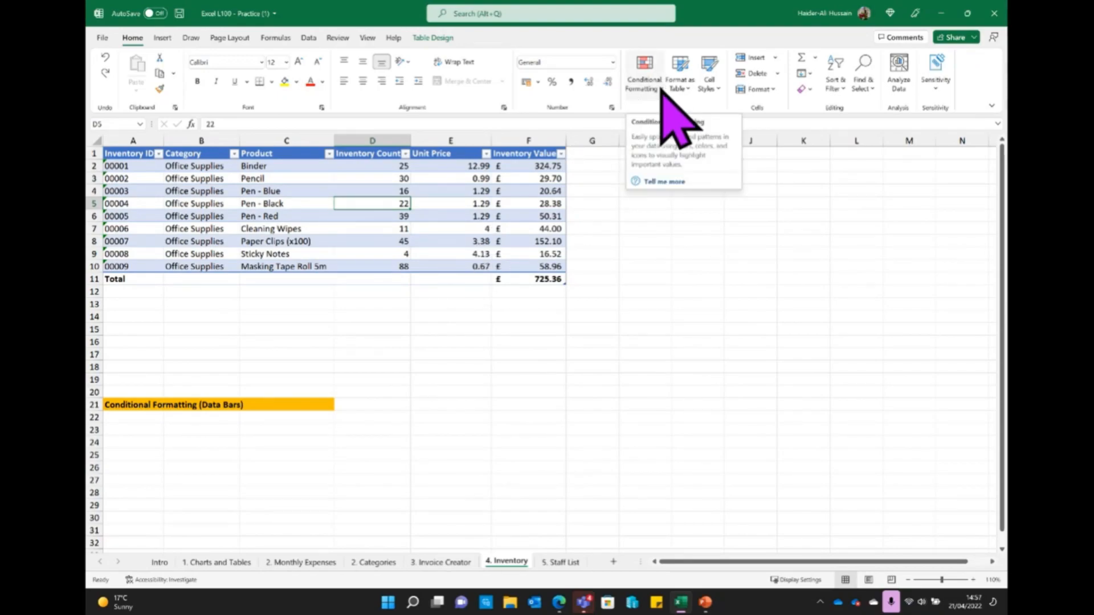
{"action": "left_click", "coordinate": [530, 166]}
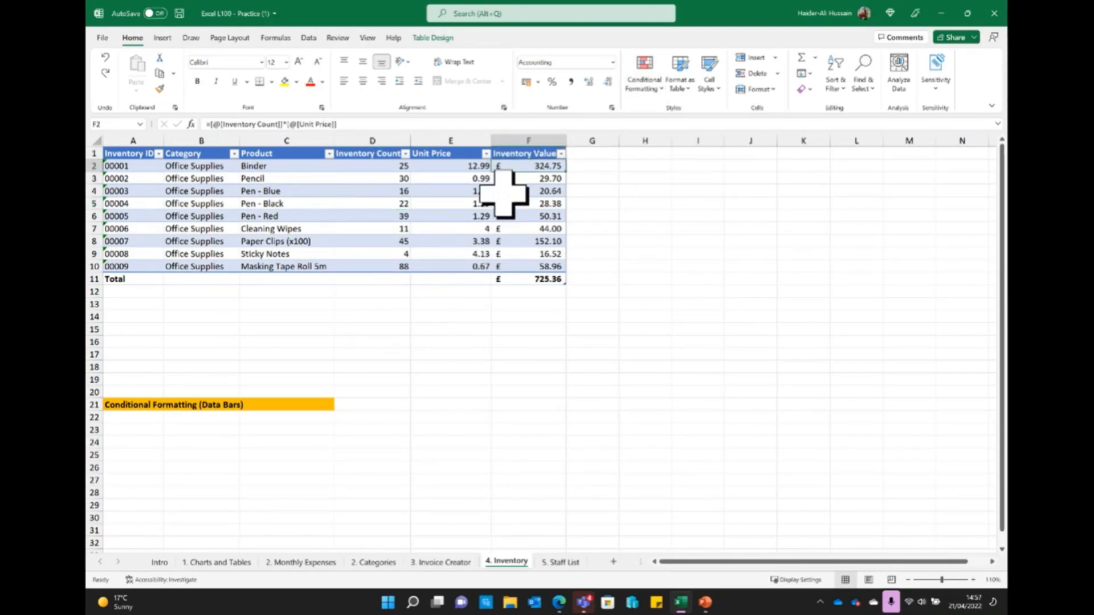
{"action": "left_click", "coordinate": [629, 86]}
{"action": "mouse_move", "coordinate": [661, 171]}
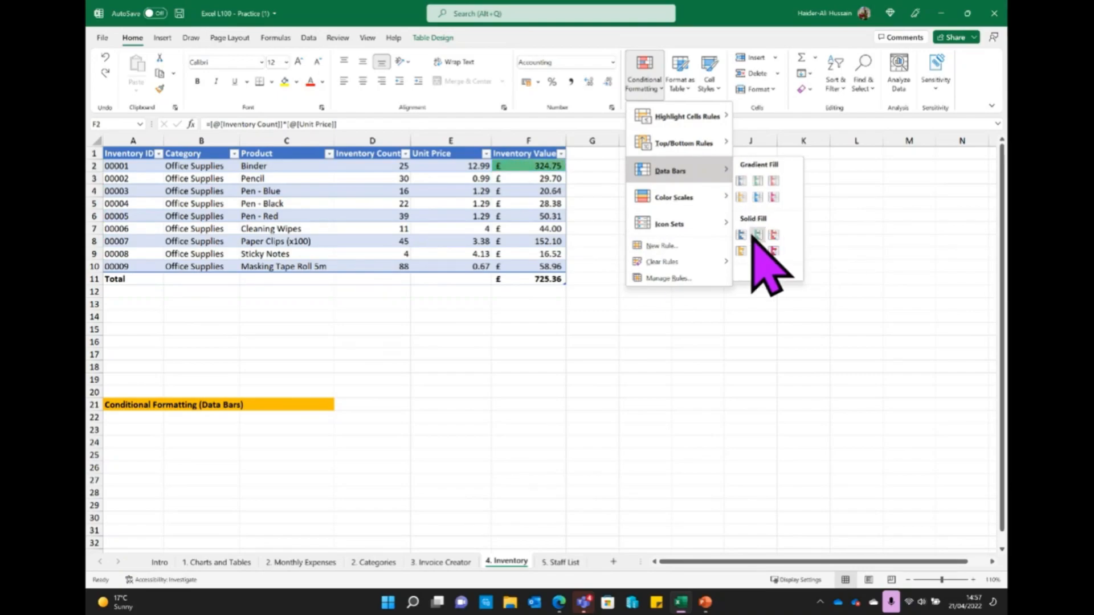
{"action": "key", "text": "Escape"}
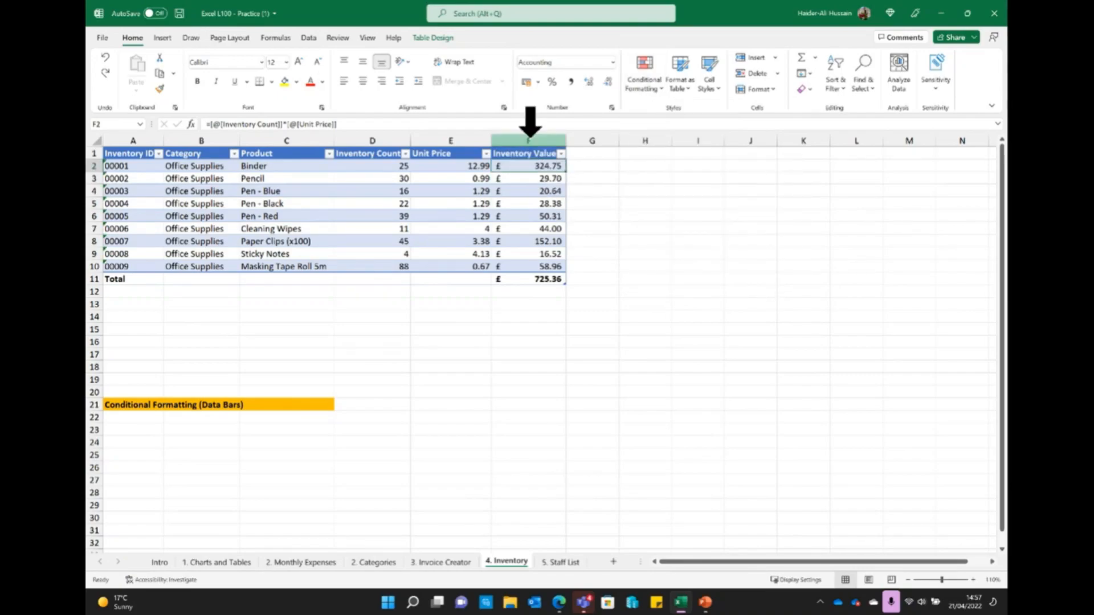
Apply solid-fill blue data bars to the Inventory Value cells F1:F10 and widen column F to about twice its size
{"action": "left_click", "coordinate": [529, 135]}
{"action": "left_click_drag", "start_coordinate": [521, 153], "coordinate": [504, 263]}
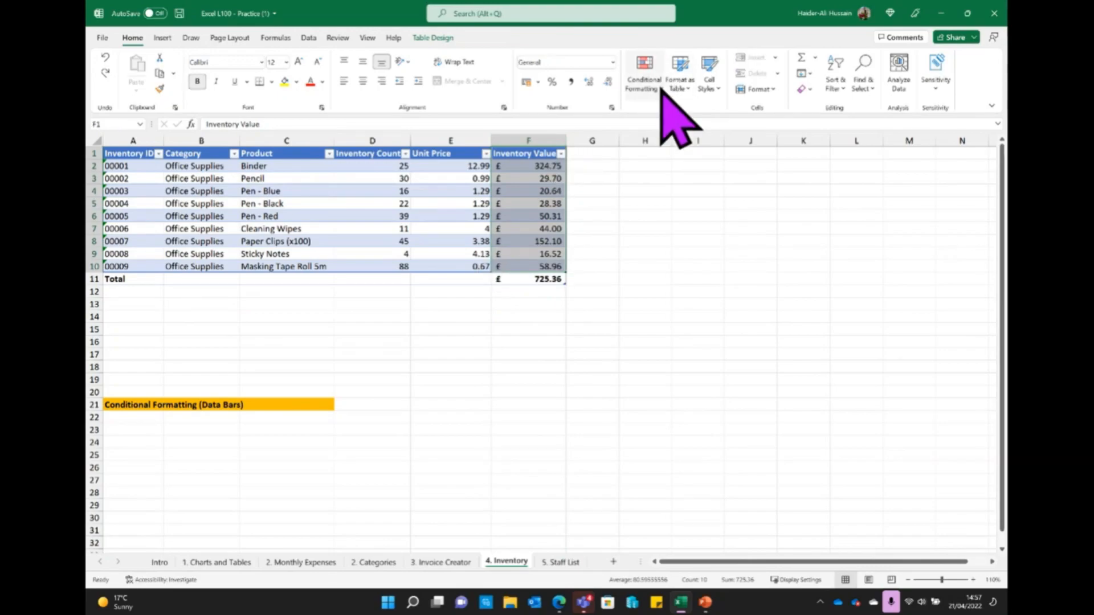
{"action": "left_click", "coordinate": [644, 73]}
{"action": "mouse_move", "coordinate": [690, 171]}
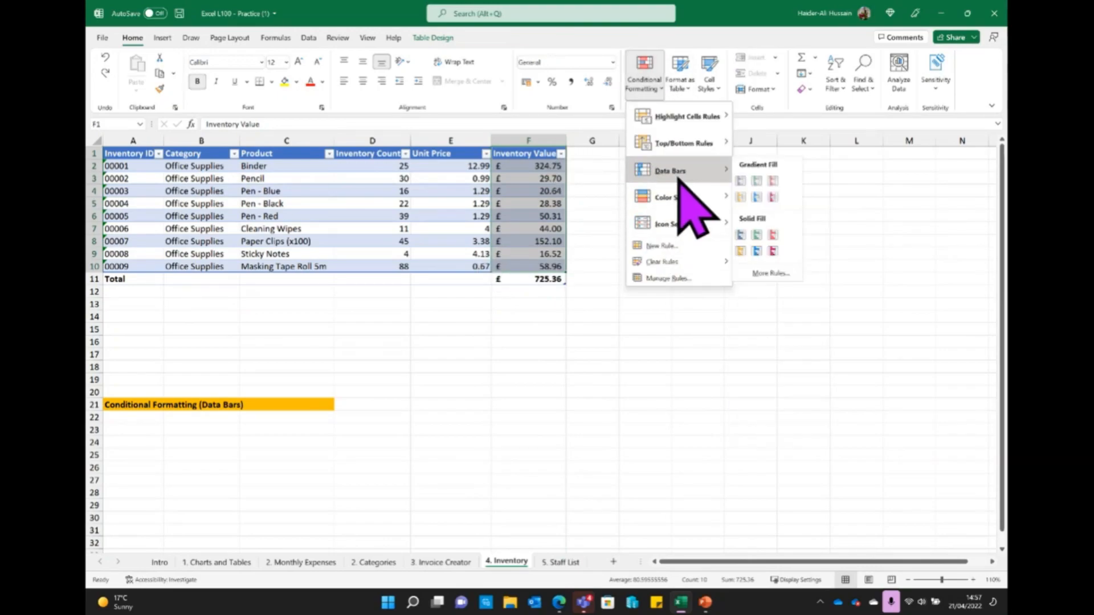
{"action": "left_click", "coordinate": [757, 250]}
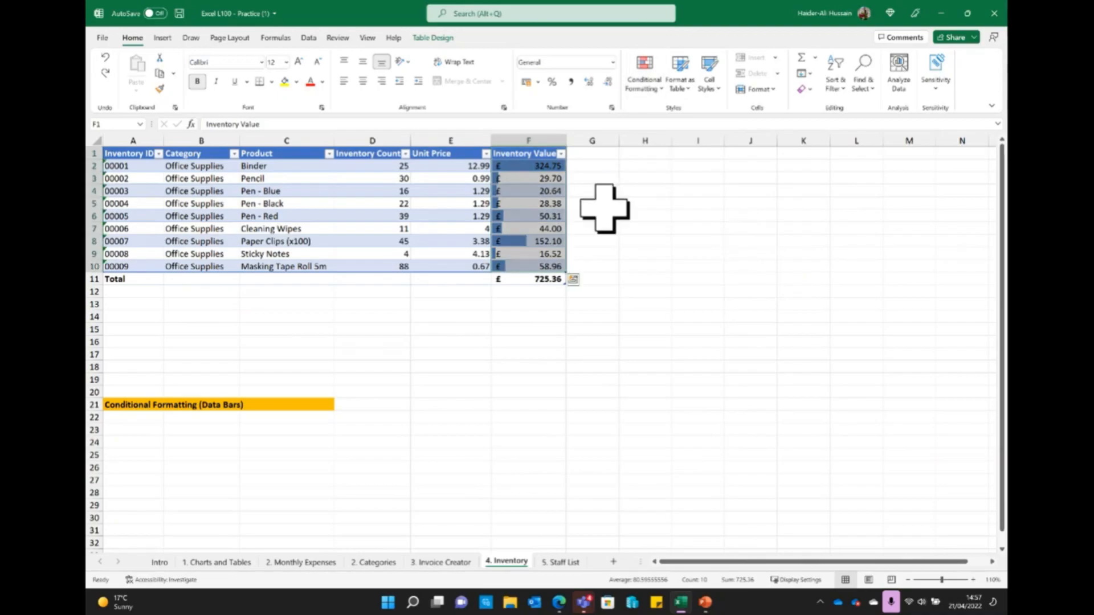
{"action": "left_click_drag", "start_coordinate": [566, 140], "coordinate": [680, 153]}
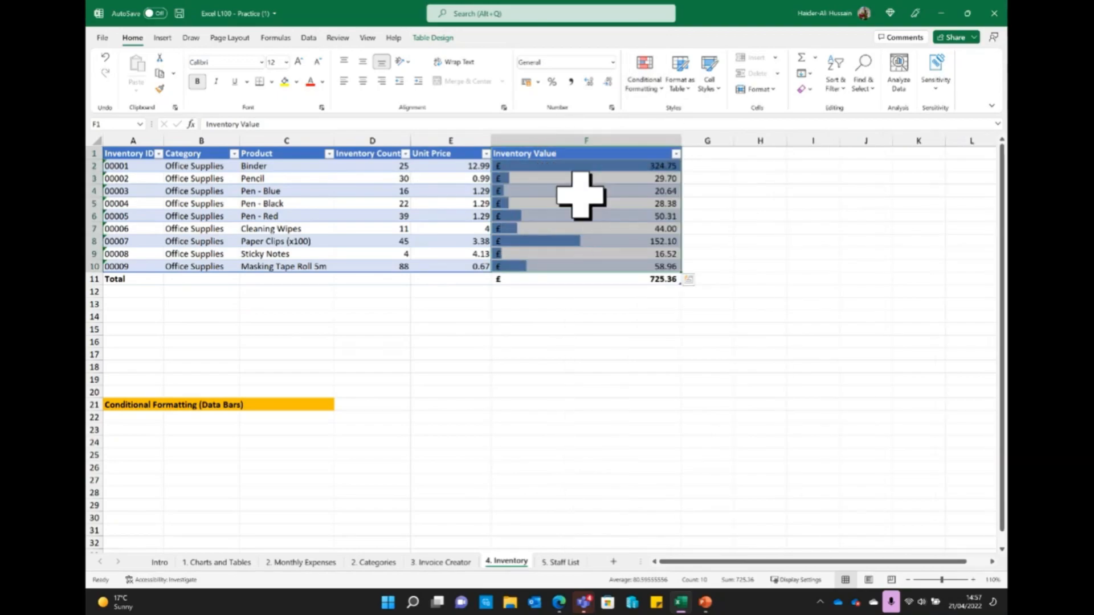
{"action": "left_click", "coordinate": [576, 191]}
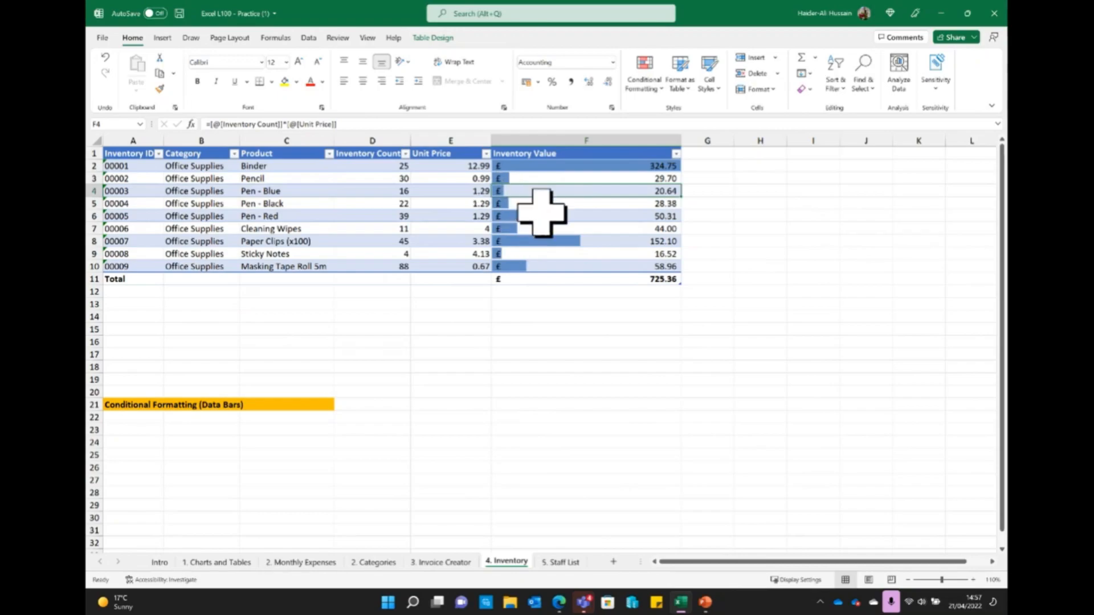
Open the additional data bar rule settings for the Inventory Value column, examine the options, and close them without changes
{"action": "left_click", "coordinate": [643, 73]}
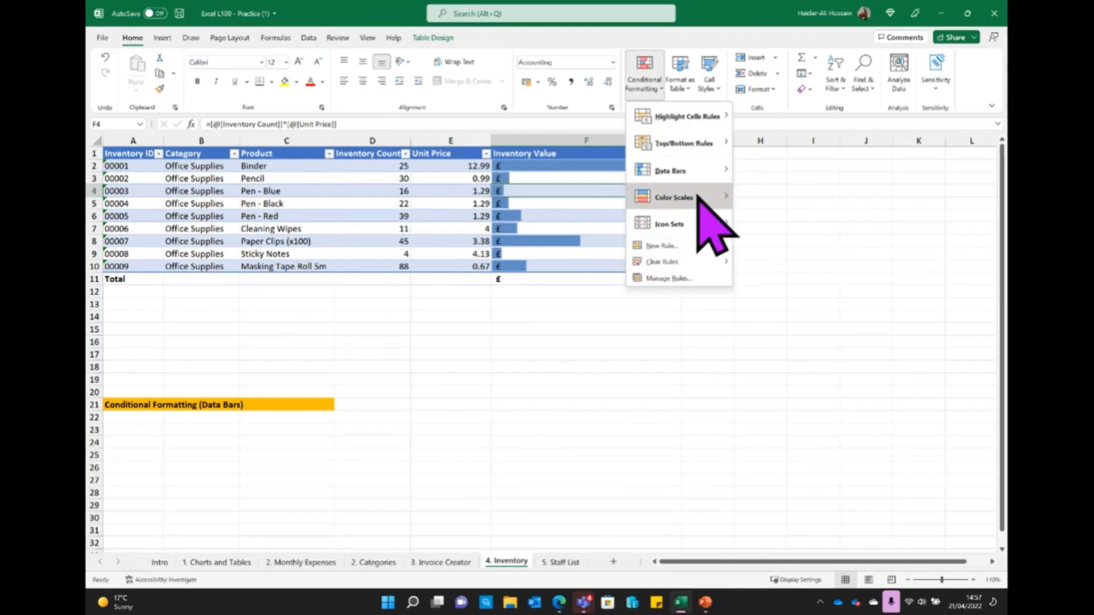
{"action": "mouse_move", "coordinate": [696, 171]}
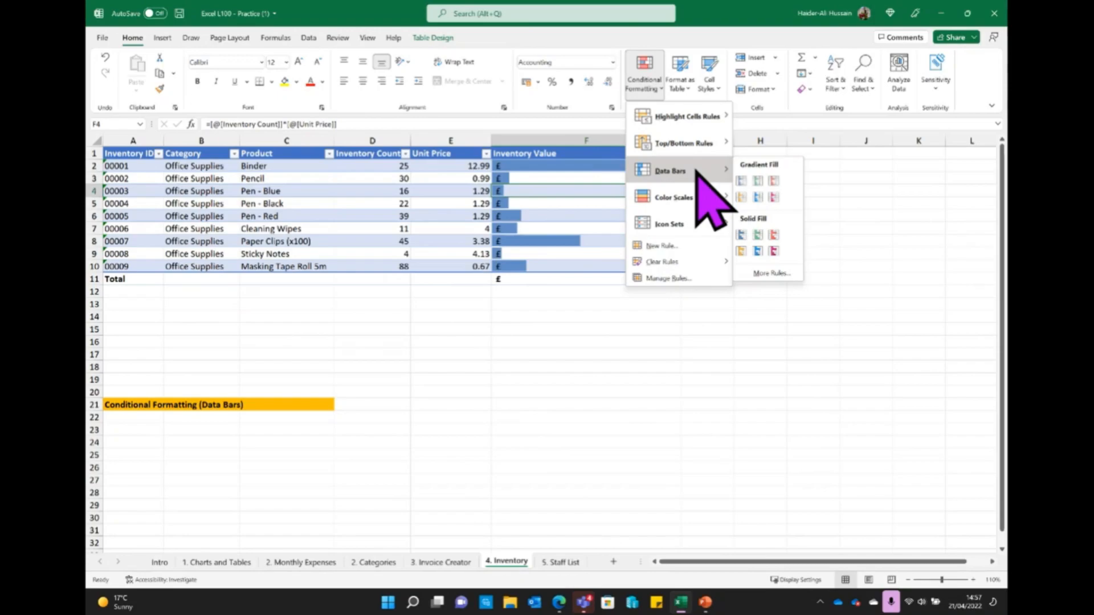
{"action": "left_click", "coordinate": [766, 274]}
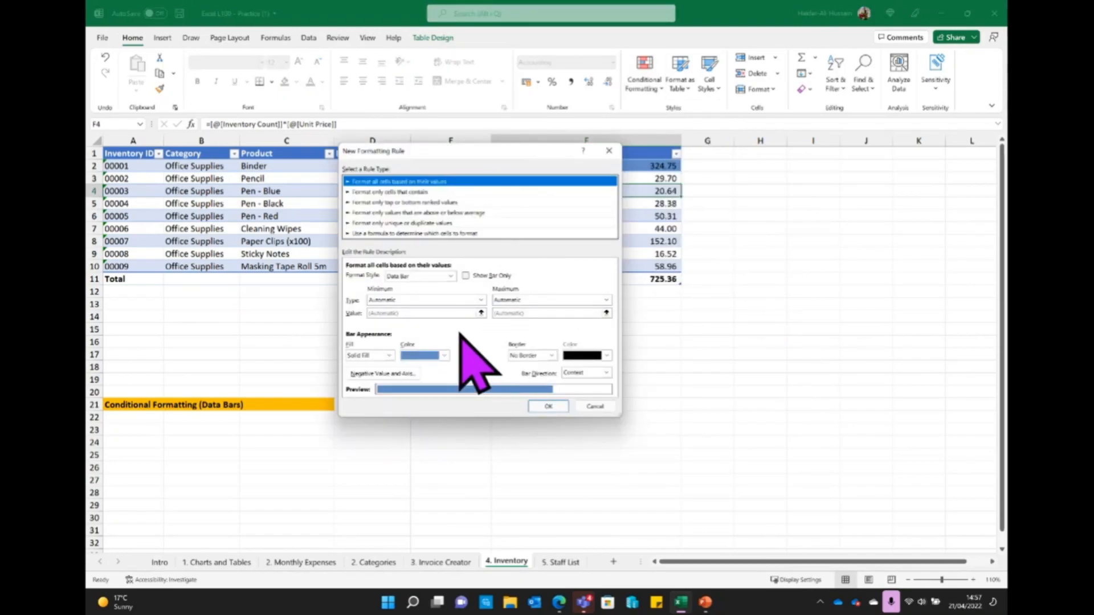
{"action": "left_click", "coordinate": [614, 151]}
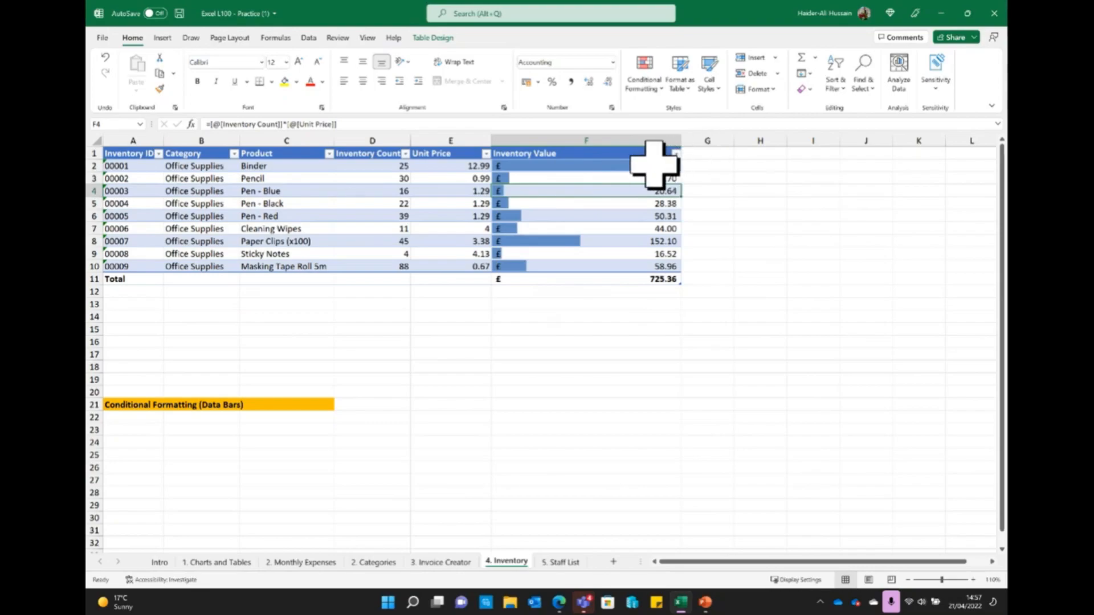
Switch to the 5. Staff List sheet and clear the existing First Name lookup formula from cell J5
{"action": "left_click", "coordinate": [544, 564]}
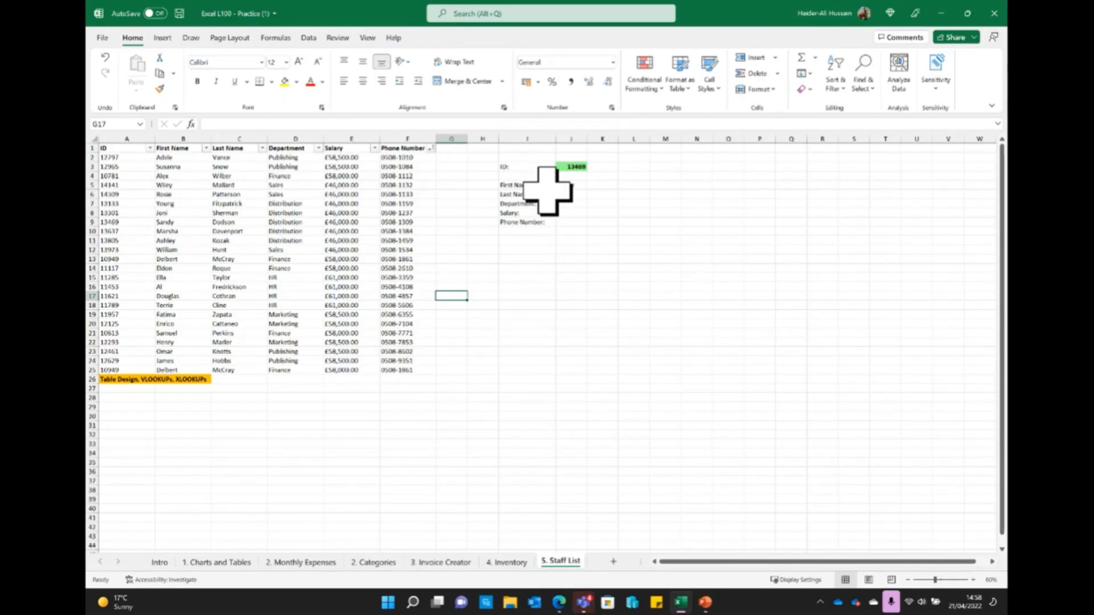
{"action": "left_click", "coordinate": [570, 167]}
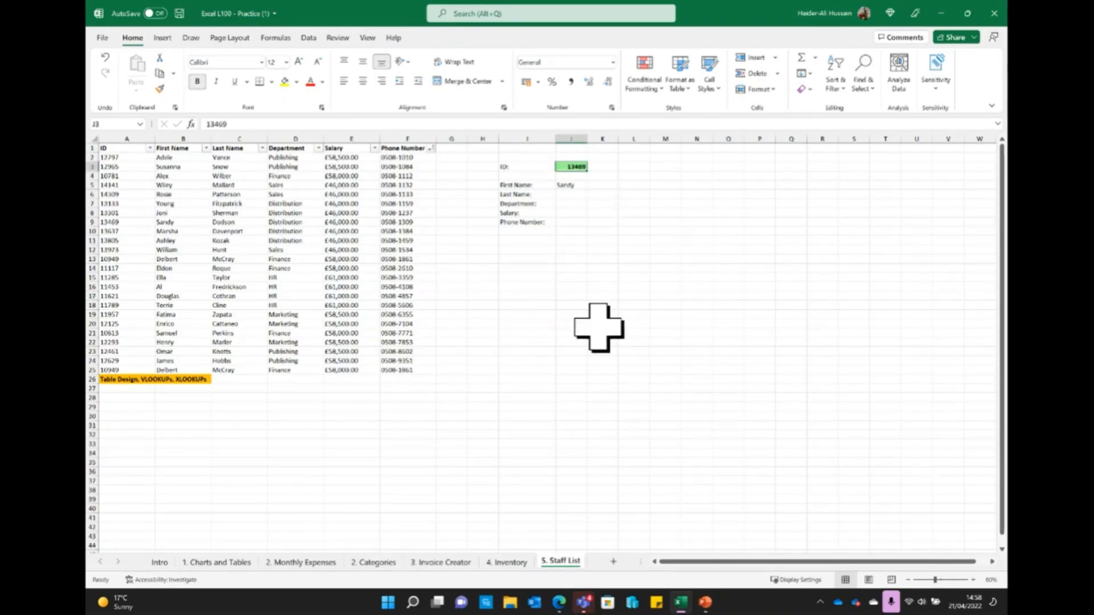
{"action": "left_click", "coordinate": [969, 579]}
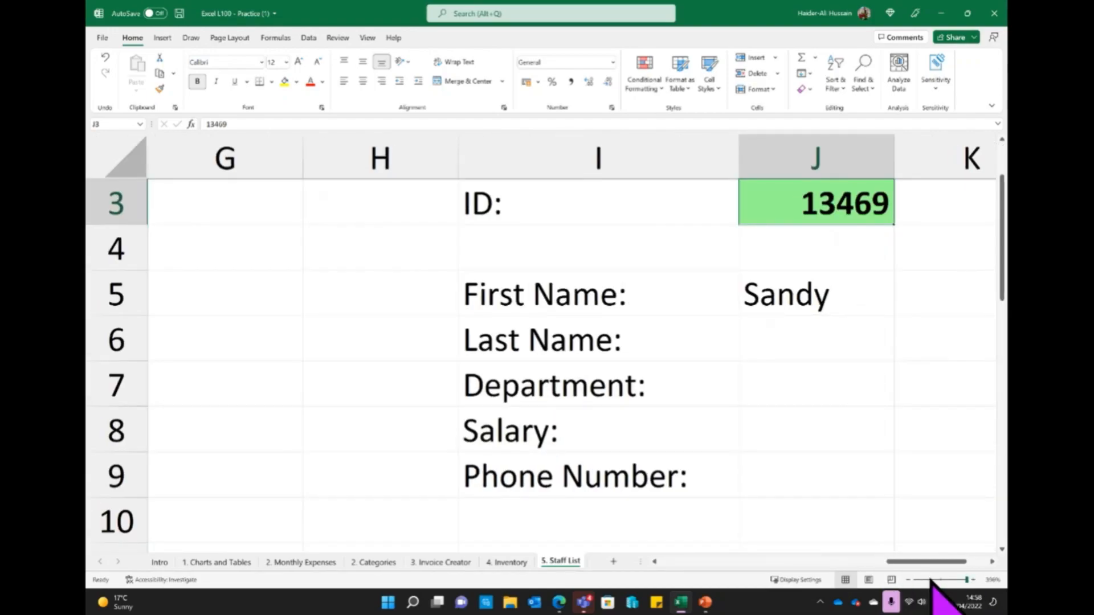
{"action": "left_click", "coordinate": [941, 579]}
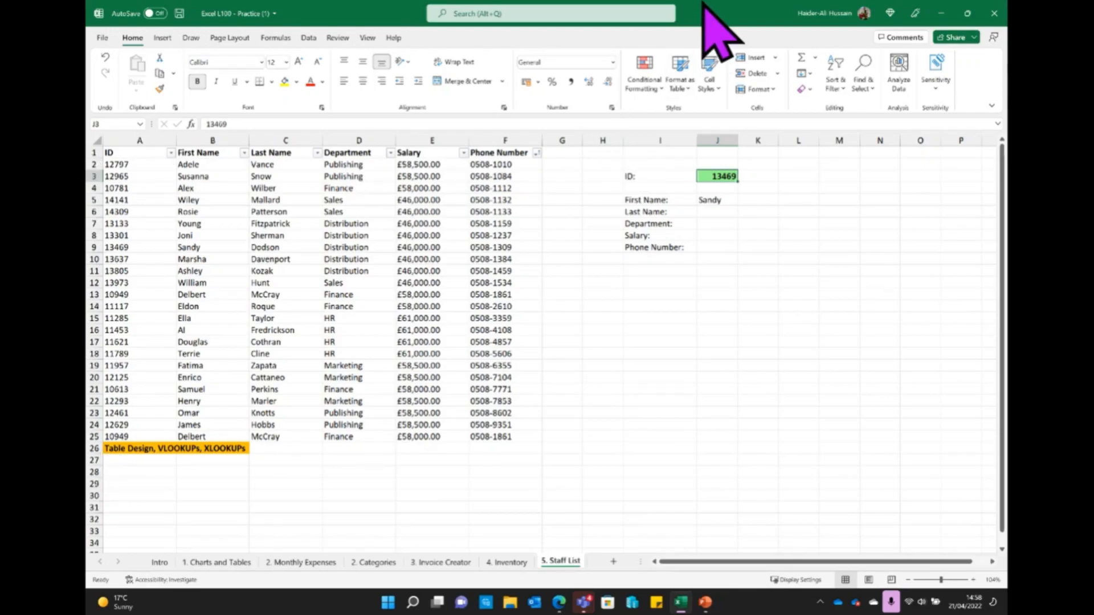
{"action": "left_click_drag", "start_coordinate": [722, 203], "coordinate": [725, 211]}
{"action": "key", "text": "Delete"}
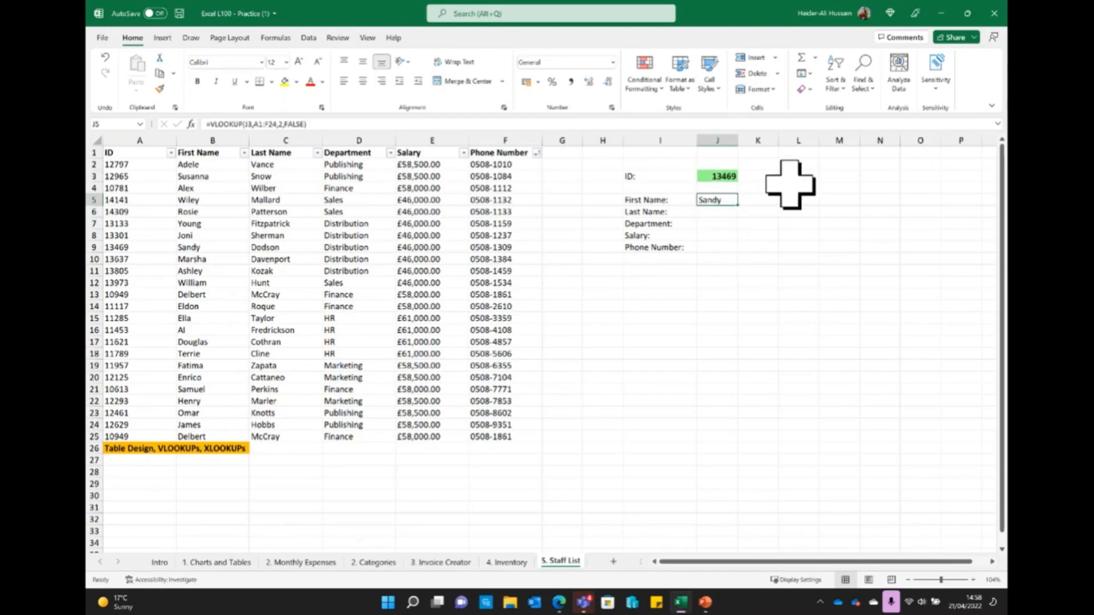
{"action": "key", "text": "BackSpace"}
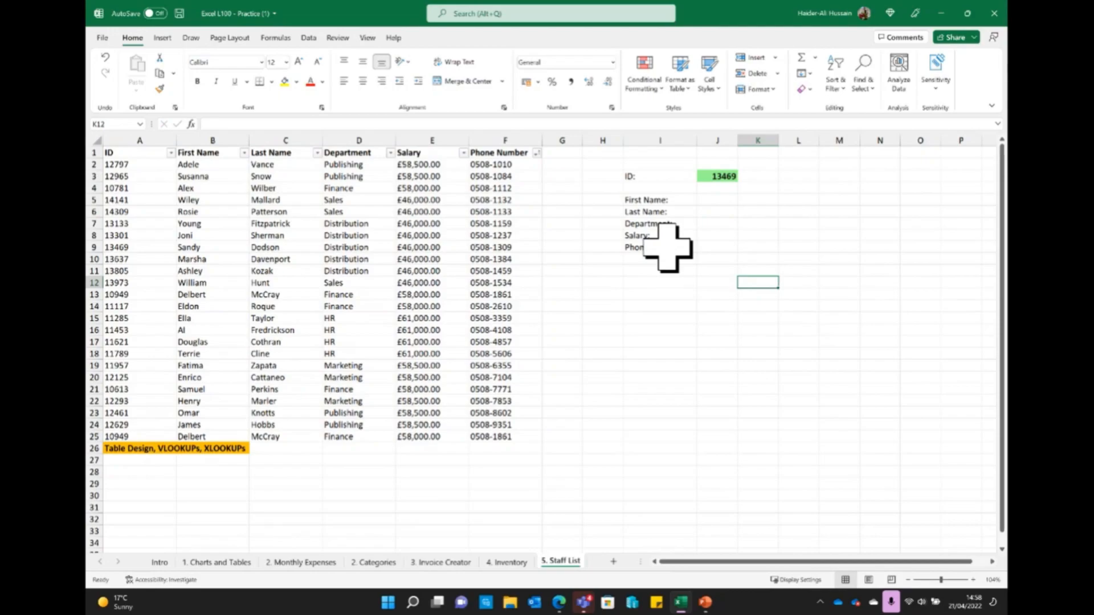
{"action": "left_click", "coordinate": [722, 173]}
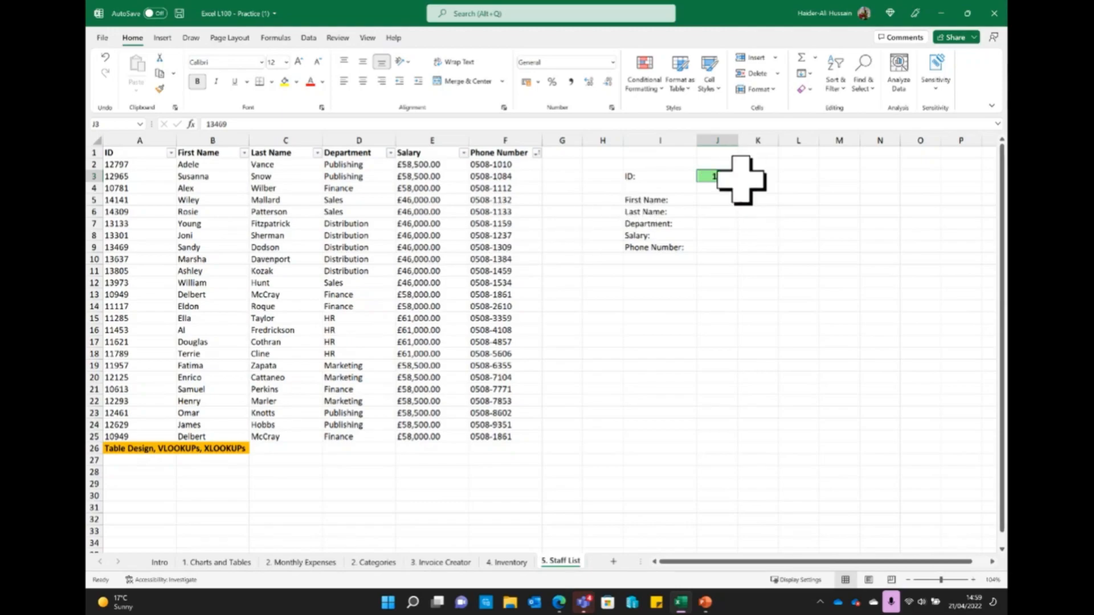
{"action": "left_click", "coordinate": [139, 140]}
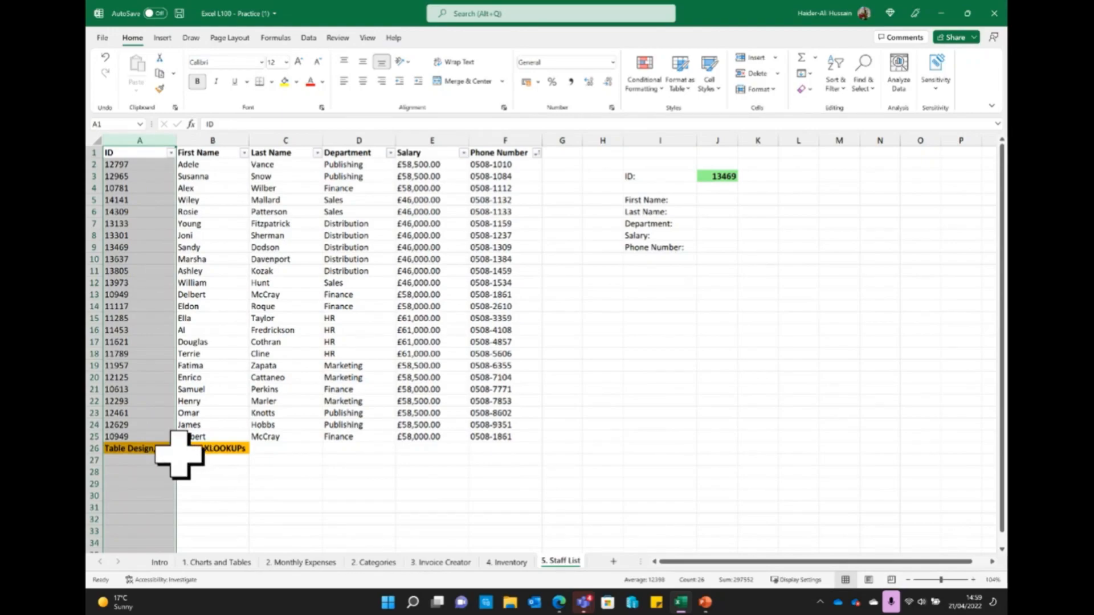
{"action": "left_click", "coordinate": [135, 153]}
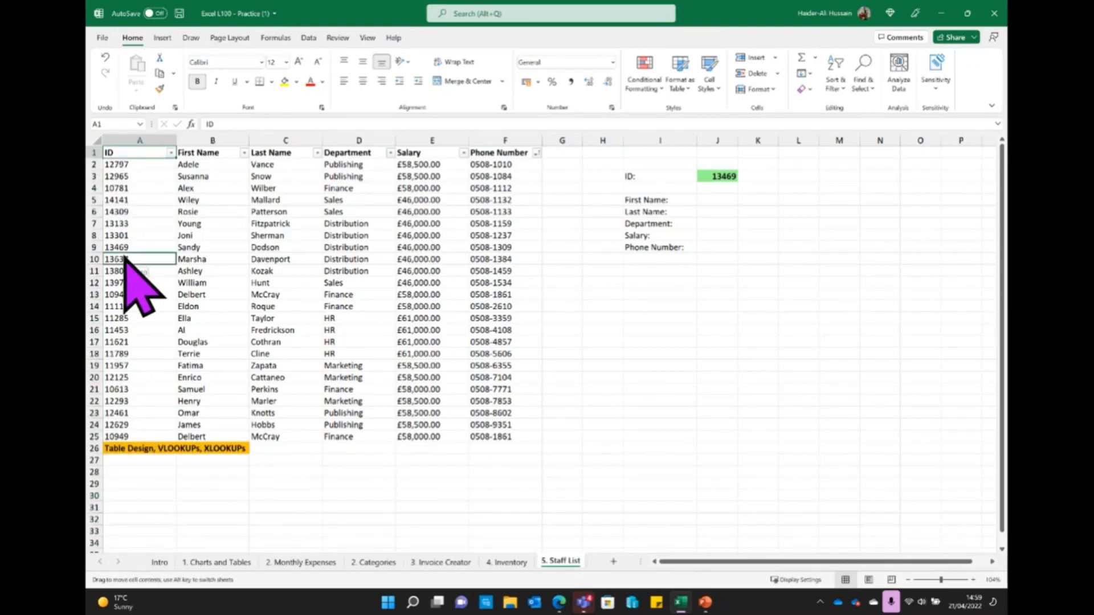
{"action": "left_click_drag", "start_coordinate": [139, 151], "coordinate": [141, 434]}
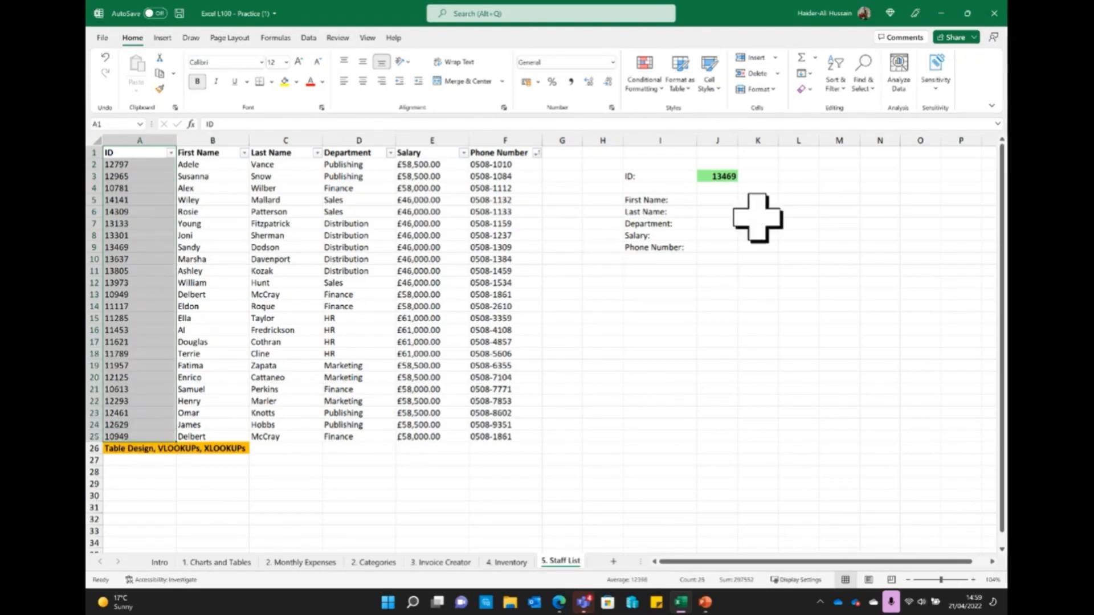
Add List data validation to the green ID cell J3, using A2:A25 as the source
{"action": "left_click", "coordinate": [728, 172]}
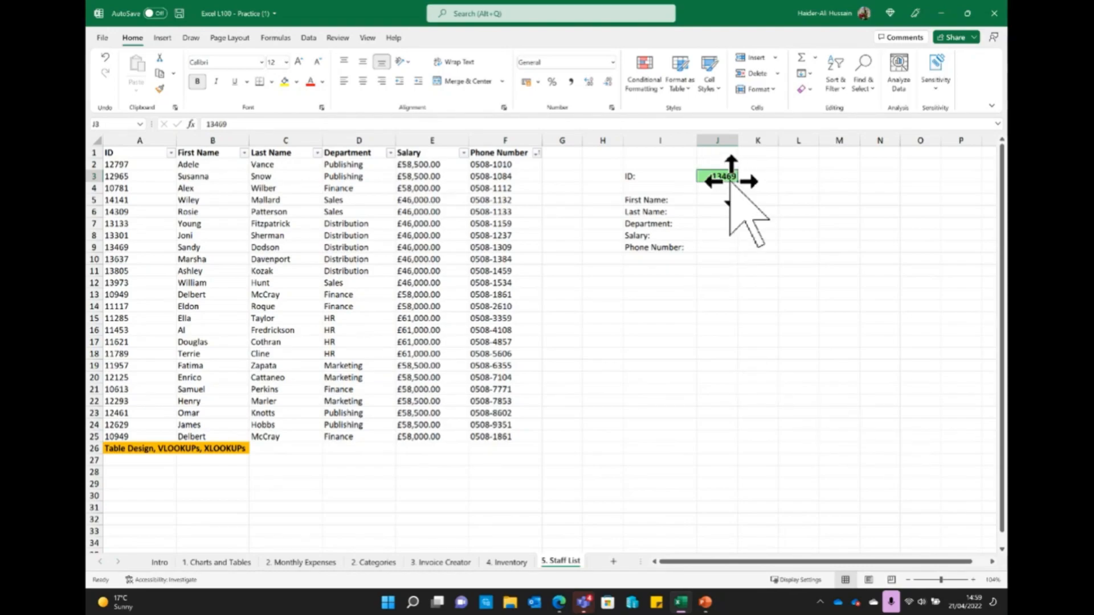
{"action": "left_click", "coordinate": [309, 39]}
{"action": "left_click", "coordinate": [704, 89]}
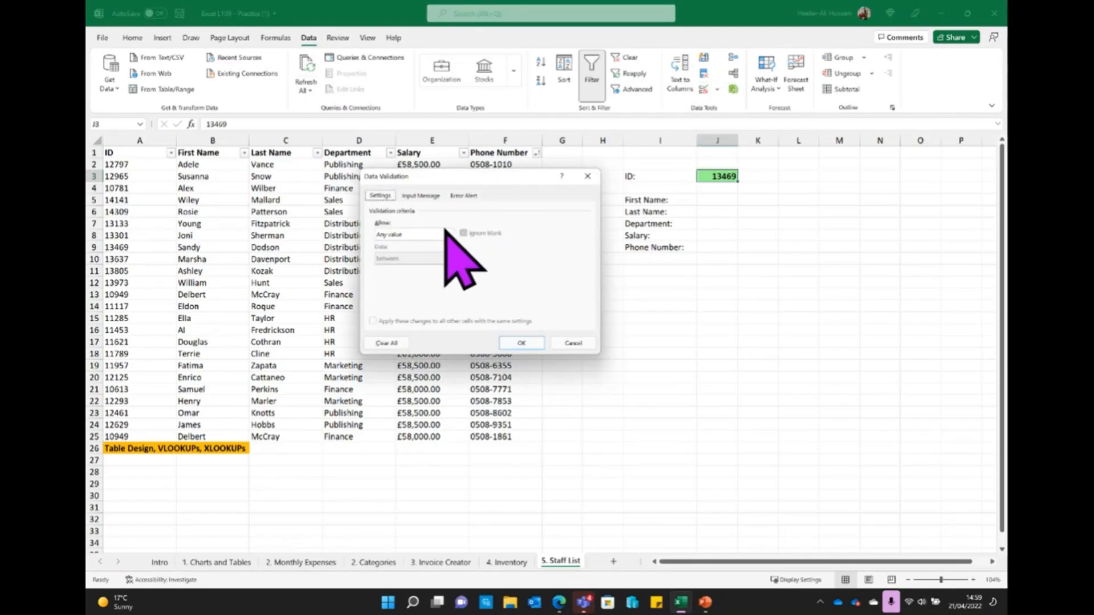
{"action": "left_click", "coordinate": [447, 233]}
{"action": "left_click", "coordinate": [427, 265]}
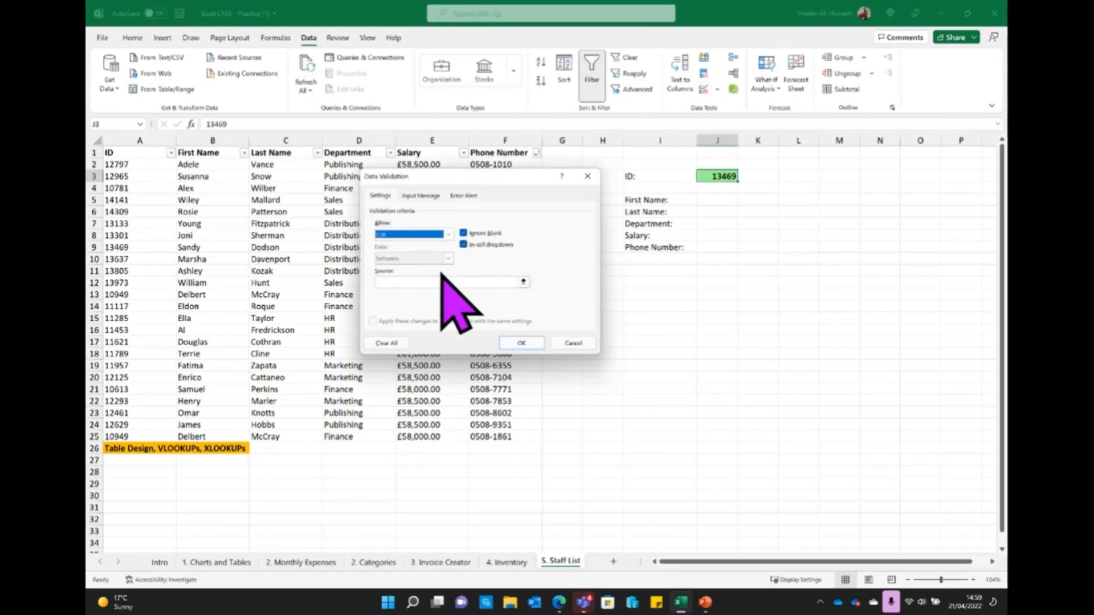
{"action": "left_click", "coordinate": [523, 282]}
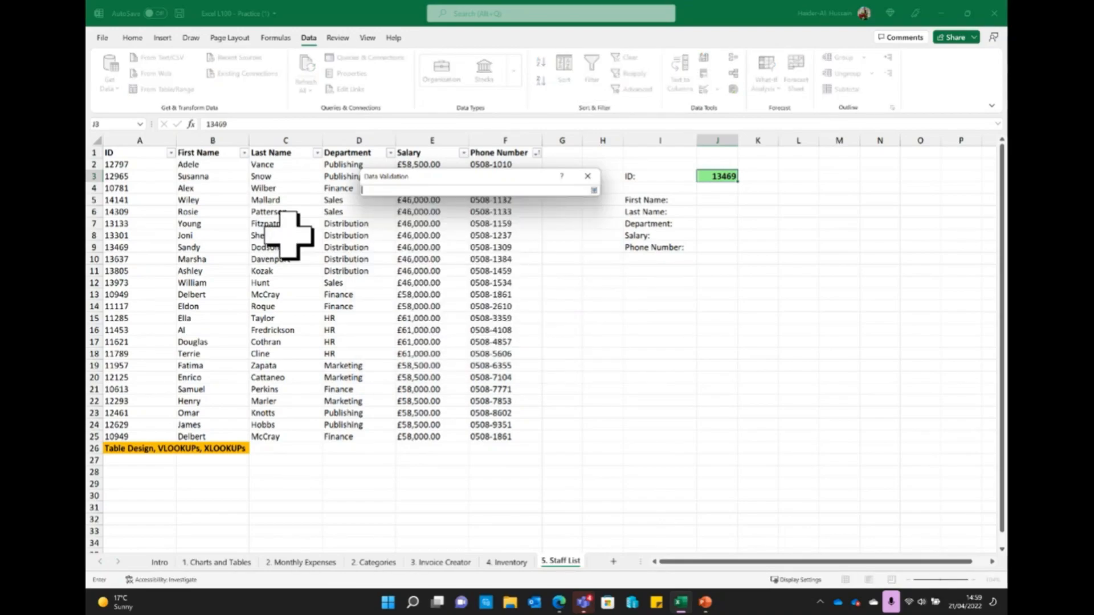
{"action": "left_click_drag", "start_coordinate": [157, 170], "coordinate": [143, 441]}
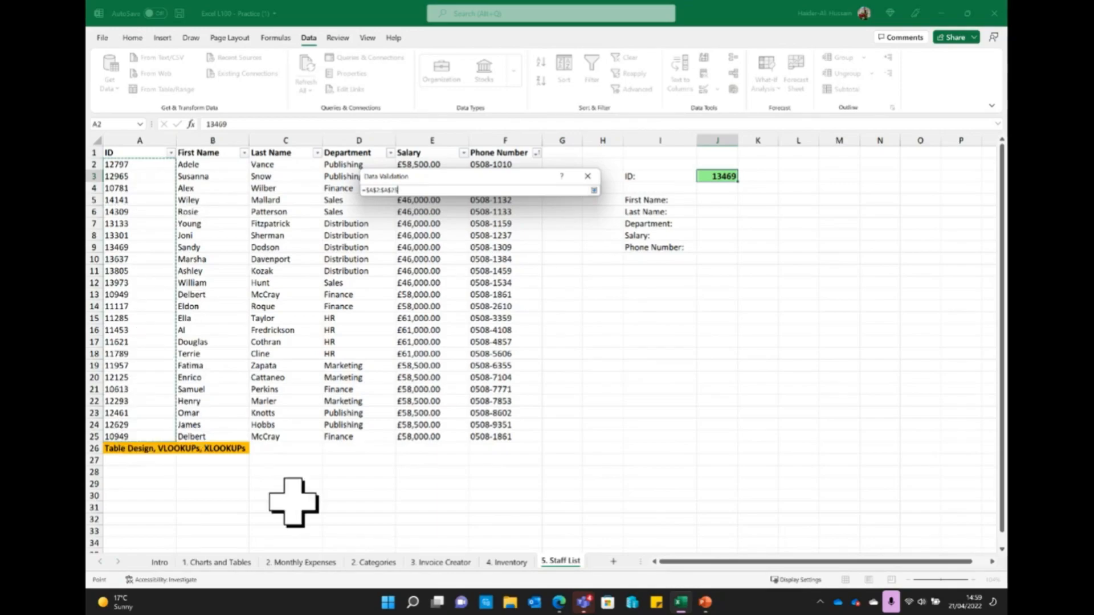
{"action": "left_click", "coordinate": [594, 190]}
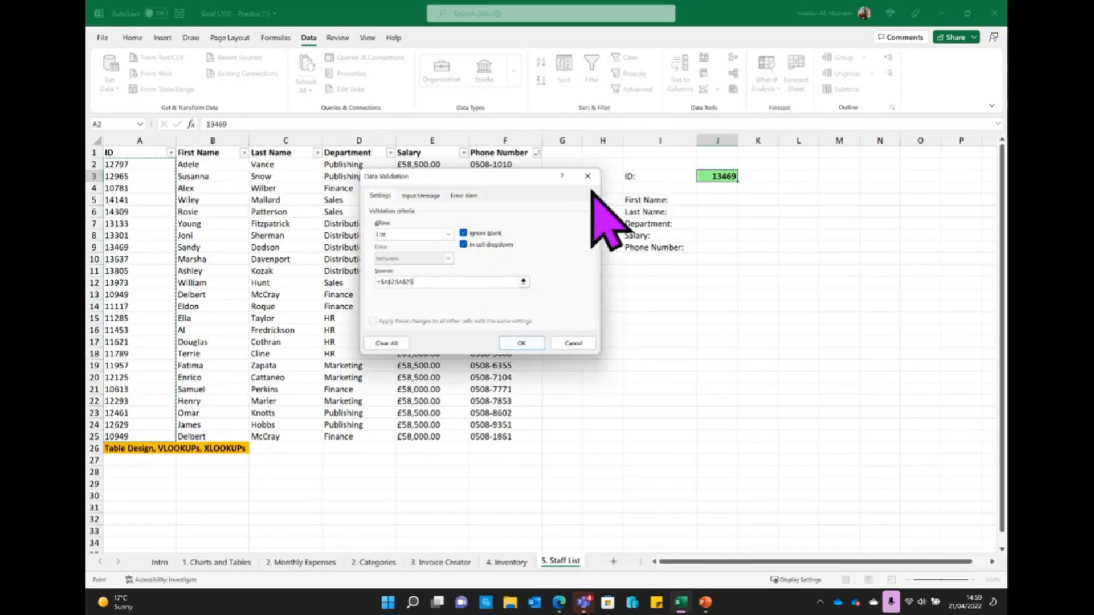
{"action": "left_click", "coordinate": [526, 342]}
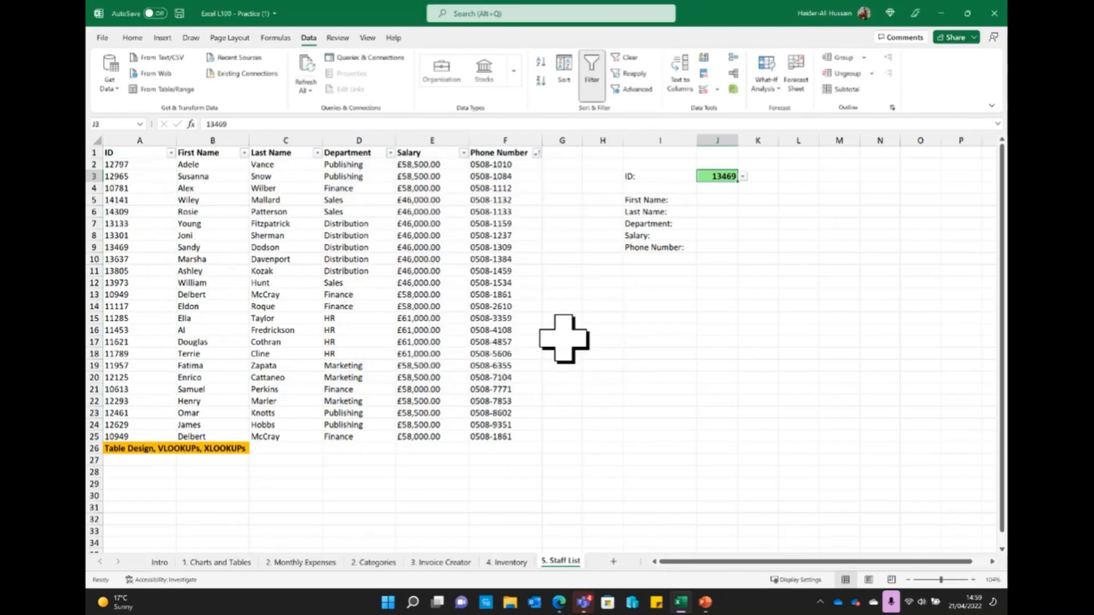
Check the staff IDs offered by the in-cell list in J3, keeping the current selection
{"action": "left_click", "coordinate": [743, 177]}
{"action": "left_click", "coordinate": [747, 214]}
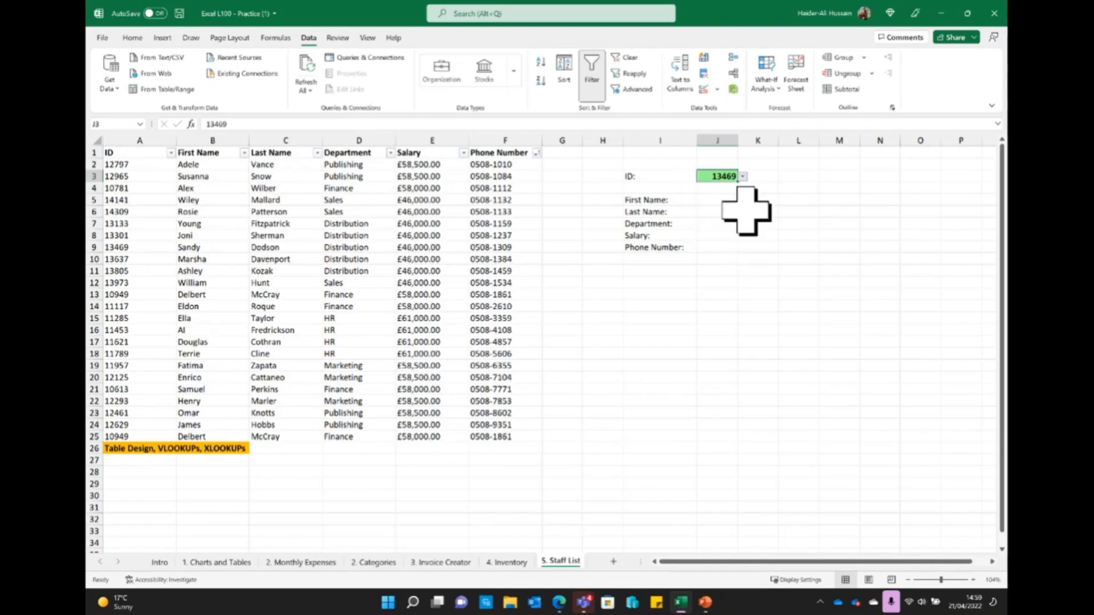
{"action": "left_click", "coordinate": [742, 176]}
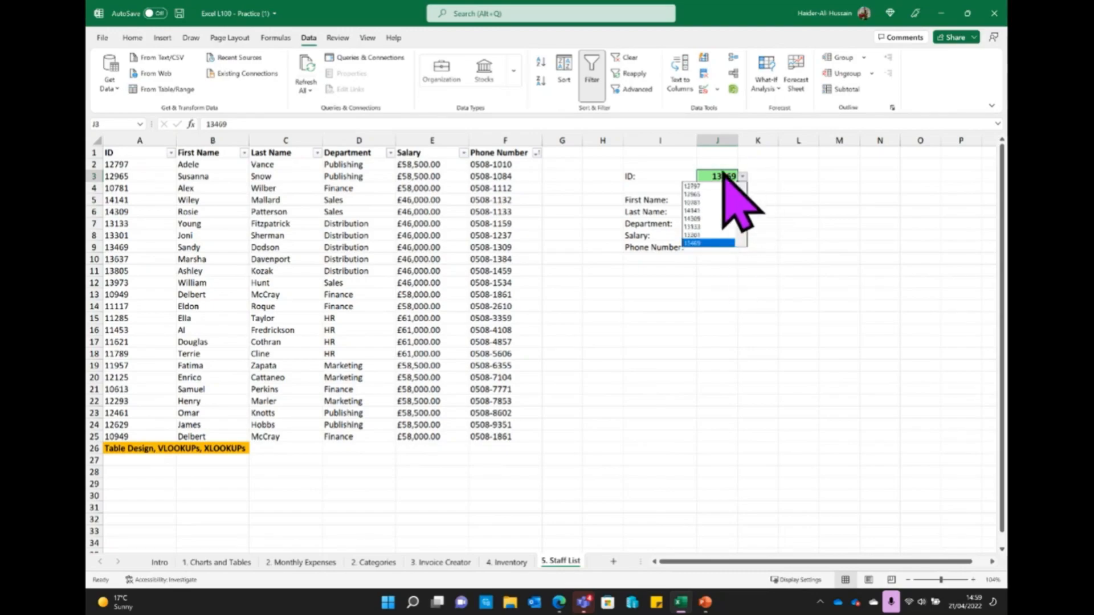
{"action": "left_click", "coordinate": [677, 179]}
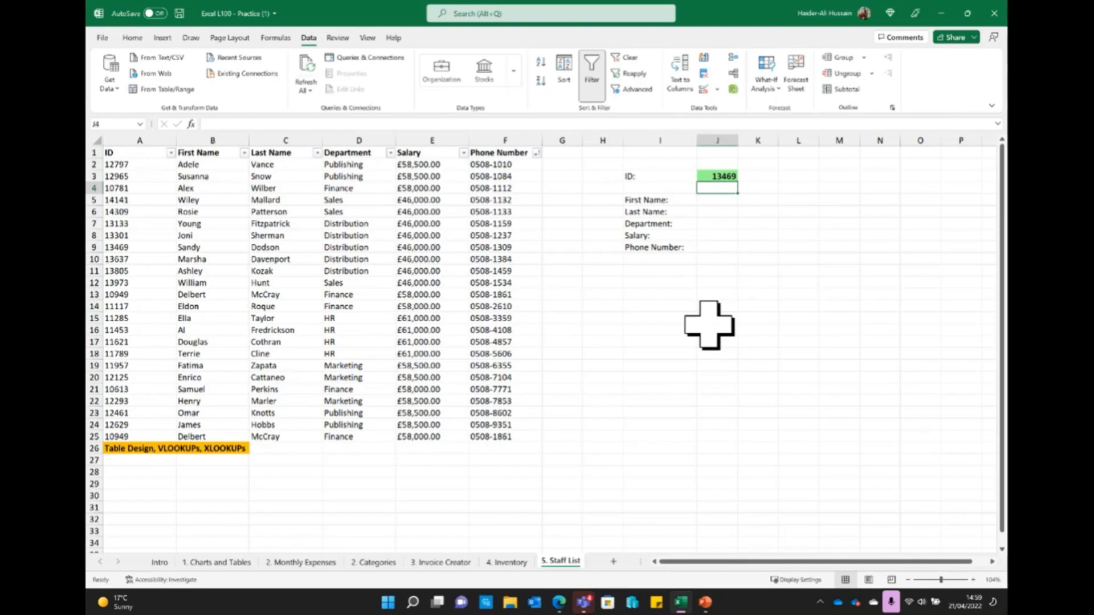
Start a VLOOKUP formula in the First Name cell J5 with J3 as the lookup value
{"action": "left_click", "coordinate": [717, 200]}
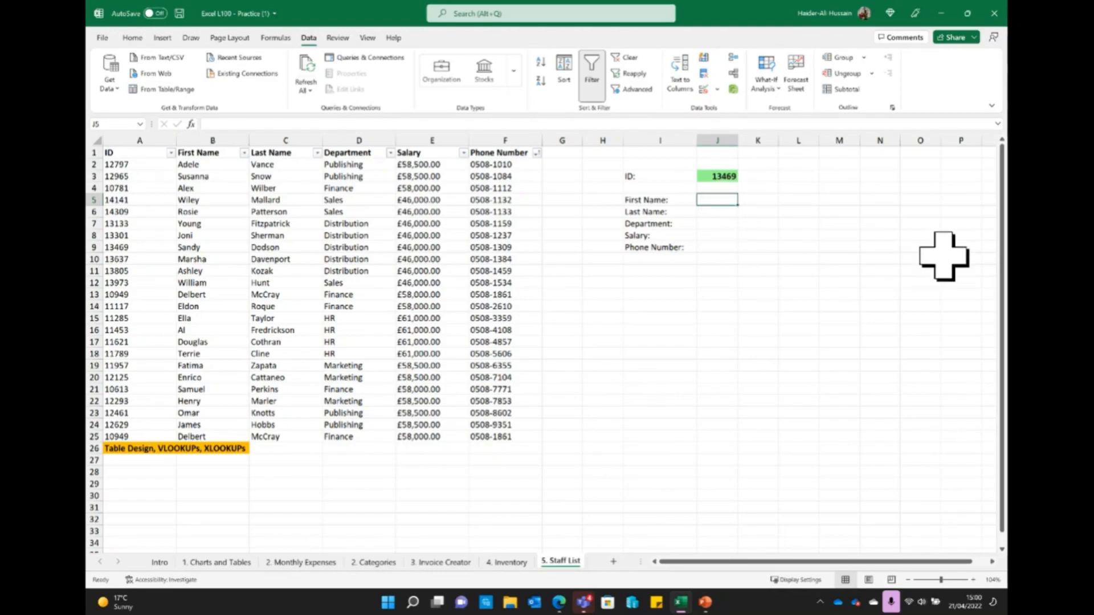
{"action": "type", "text": "="}
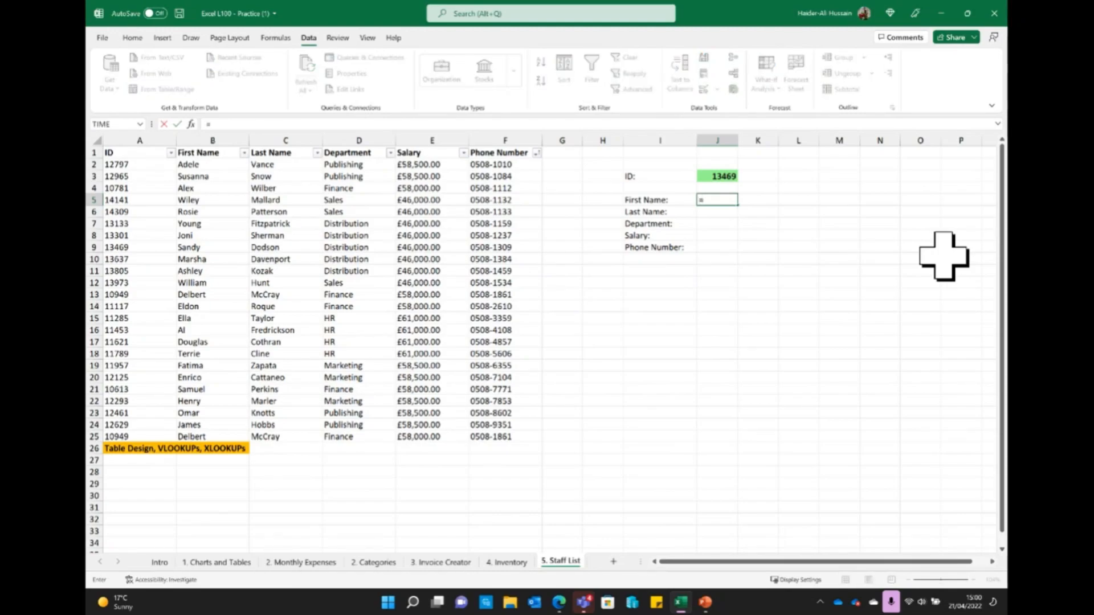
{"action": "type", "text": "vlo"}
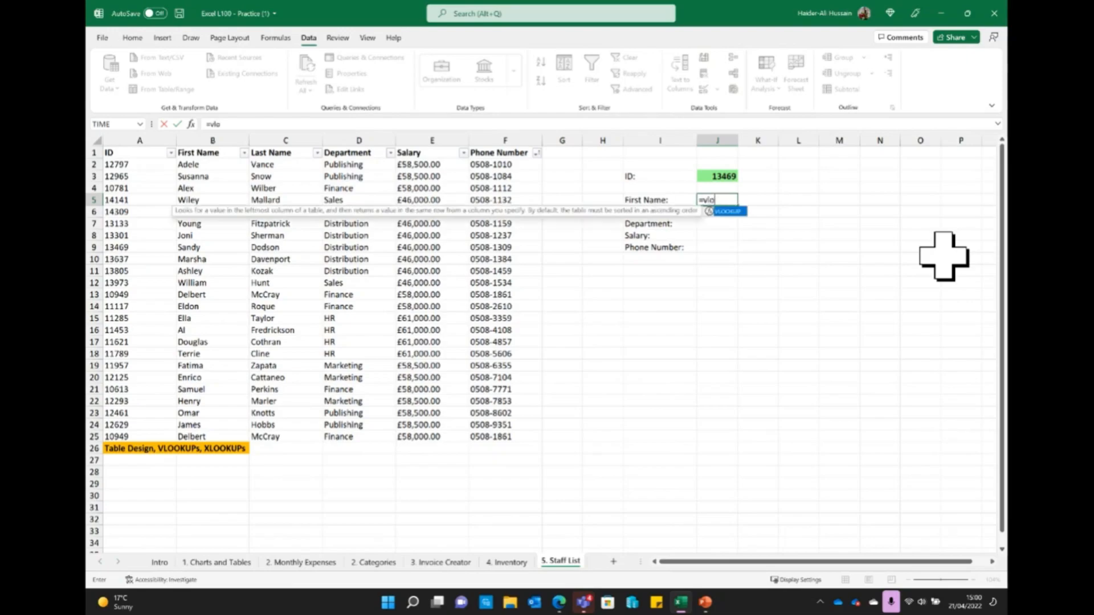
{"action": "double_click", "coordinate": [728, 212]}
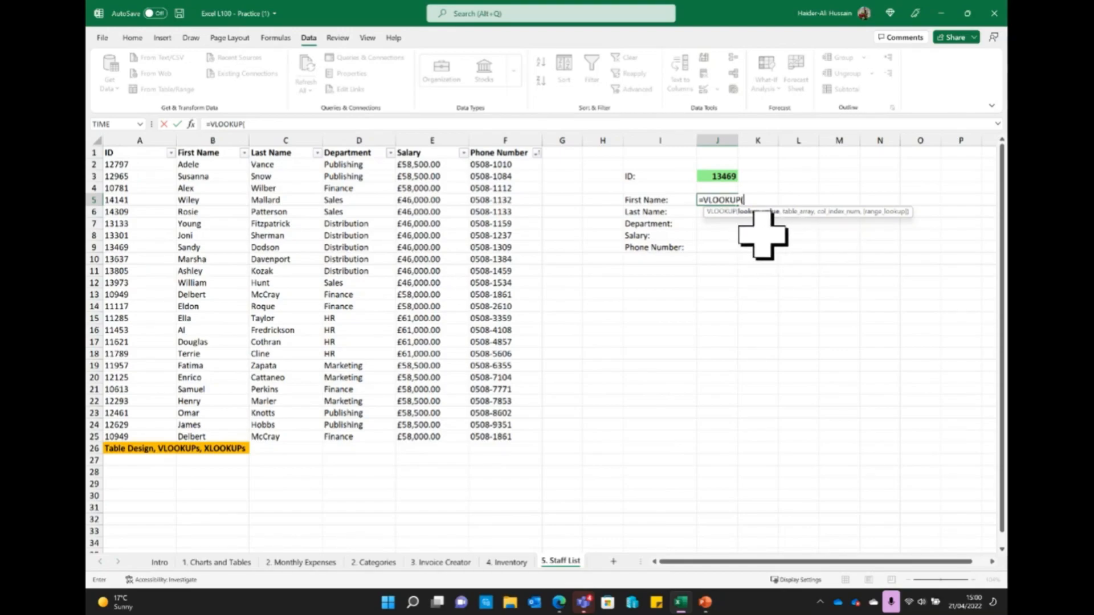
{"action": "left_click", "coordinate": [718, 176]}
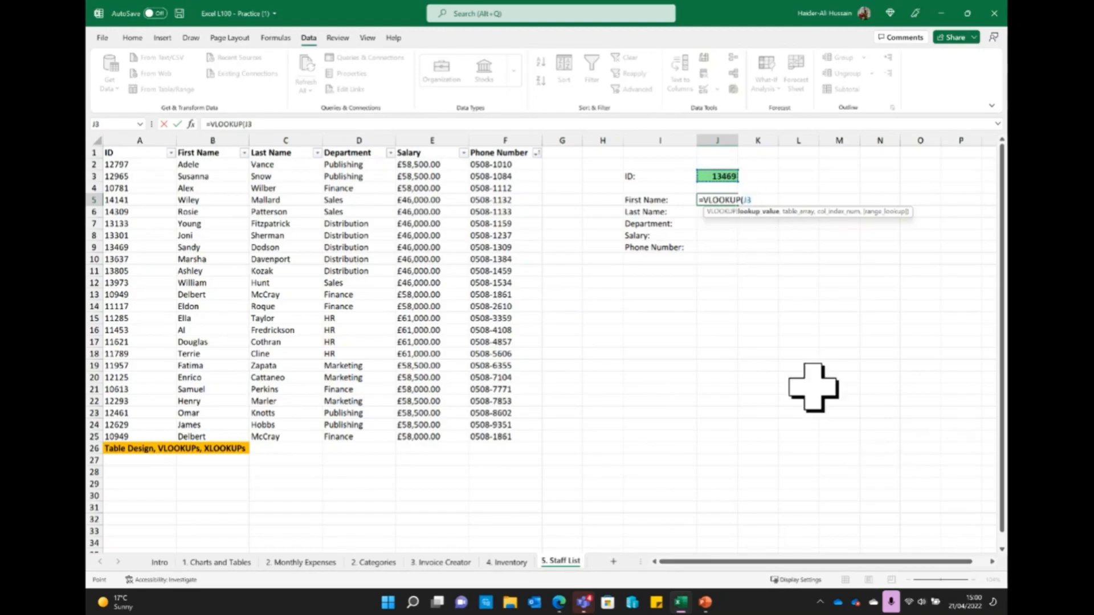
{"action": "scroll", "coordinate": [764, 245], "scroll_direction": "down", "scroll_amount": 1}
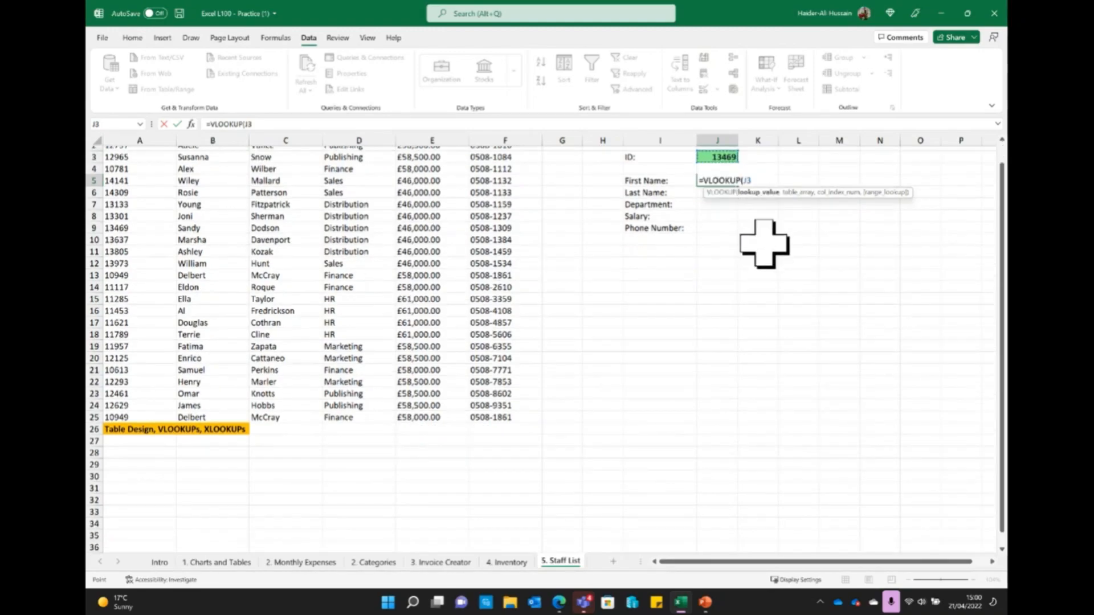
{"action": "scroll", "coordinate": [763, 249], "scroll_direction": "up", "scroll_amount": 1}
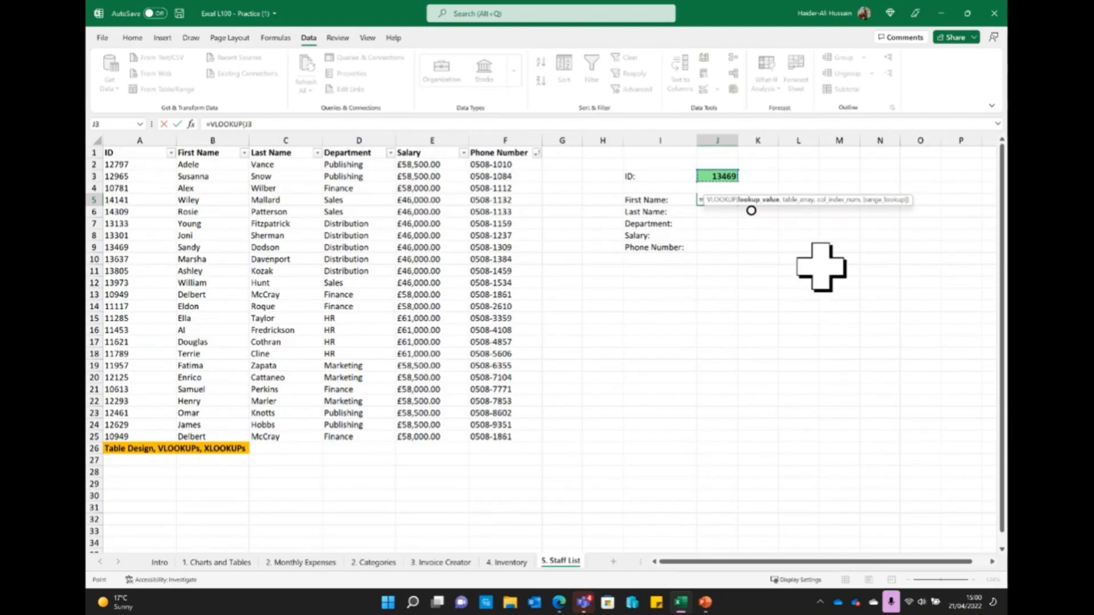
{"action": "type", "text": ","}
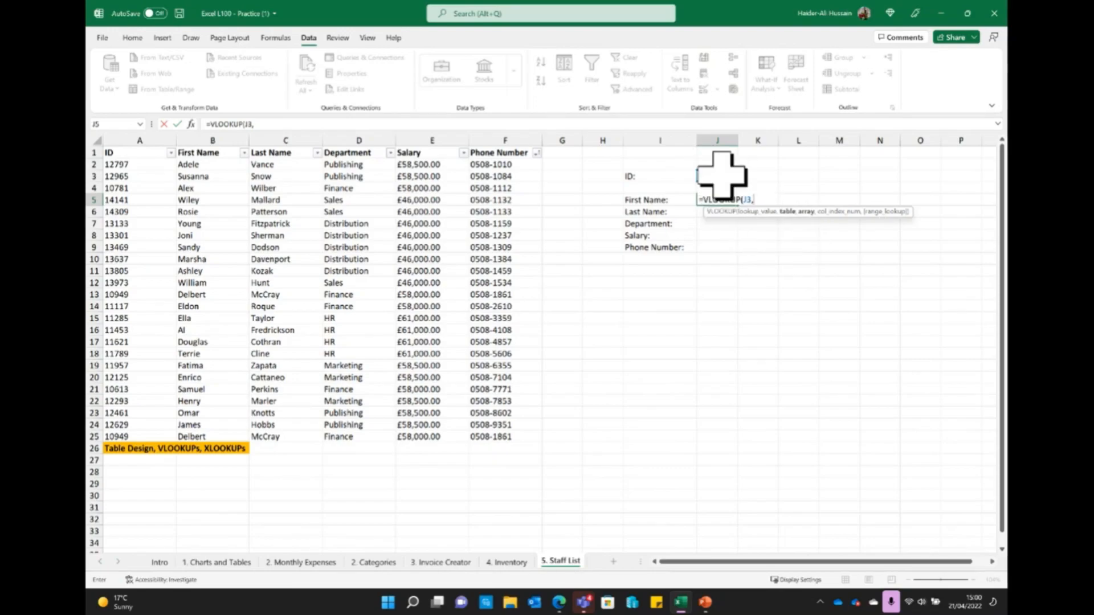
Complete the VLOOKUP in J5 with table array A1:F25, column index 2 and FALSE for an exact match
{"action": "left_click_drag", "start_coordinate": [137, 158], "coordinate": [490, 435]}
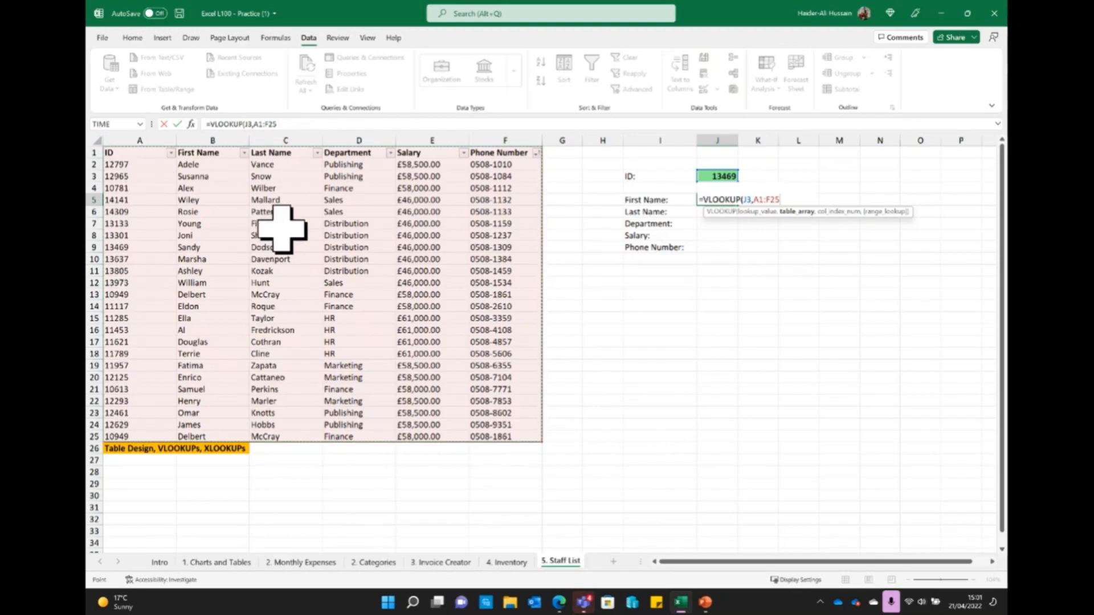
{"action": "type", "text": ",2"}
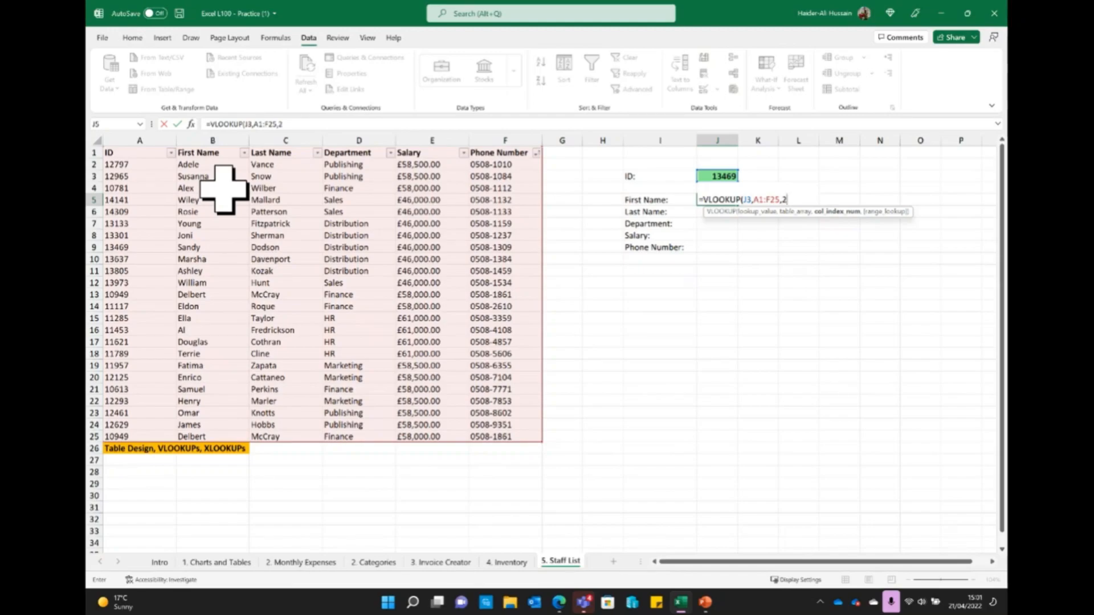
{"action": "type", "text": ","}
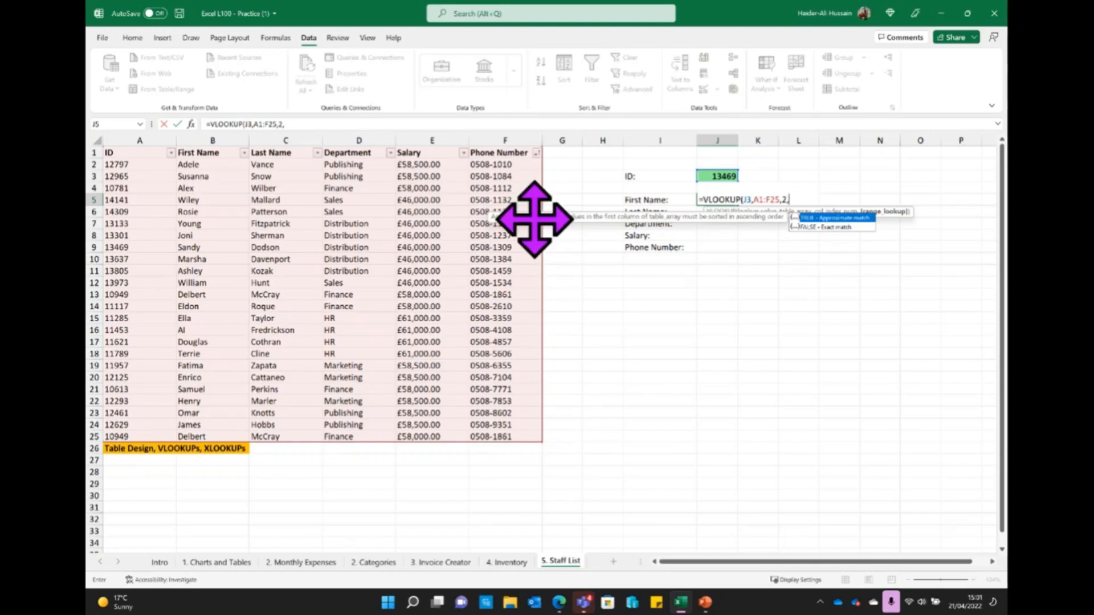
{"action": "double_click", "coordinate": [820, 226]}
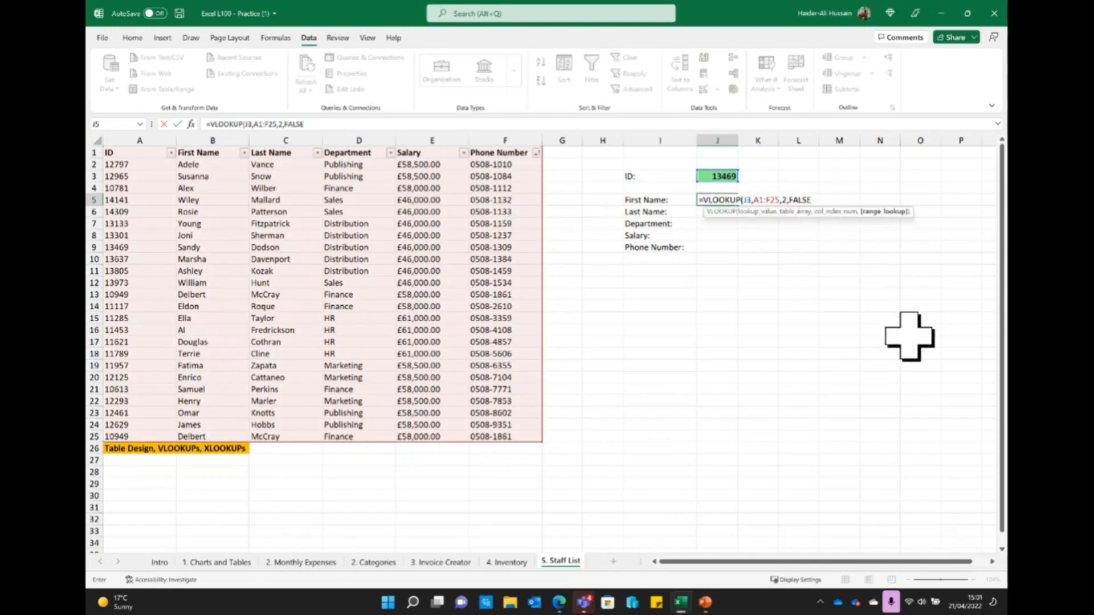
{"action": "type", "text": ")"}
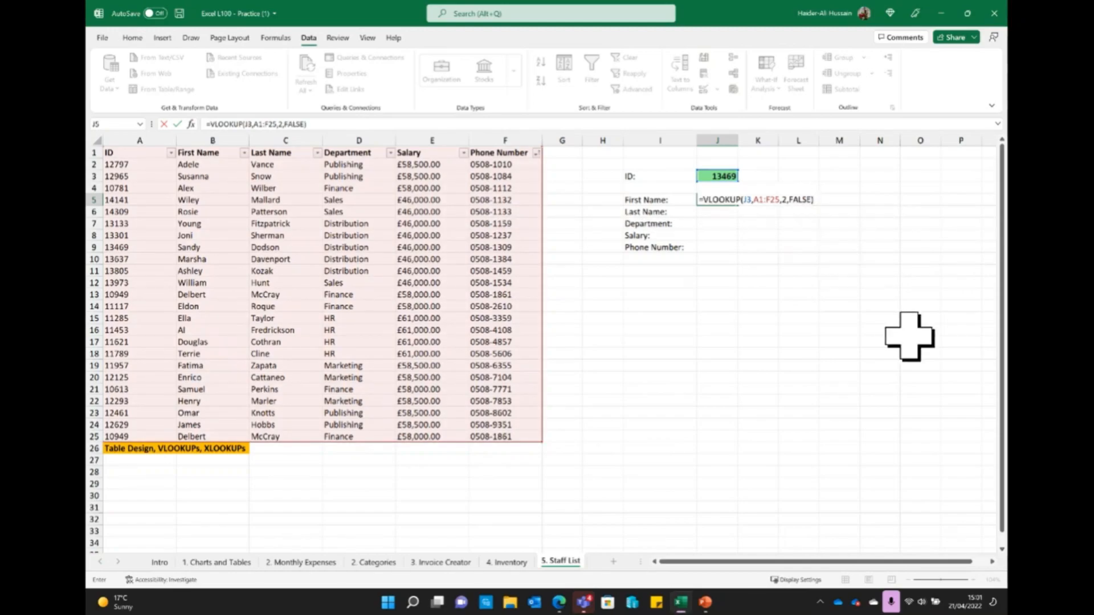
{"action": "key", "text": "Return"}
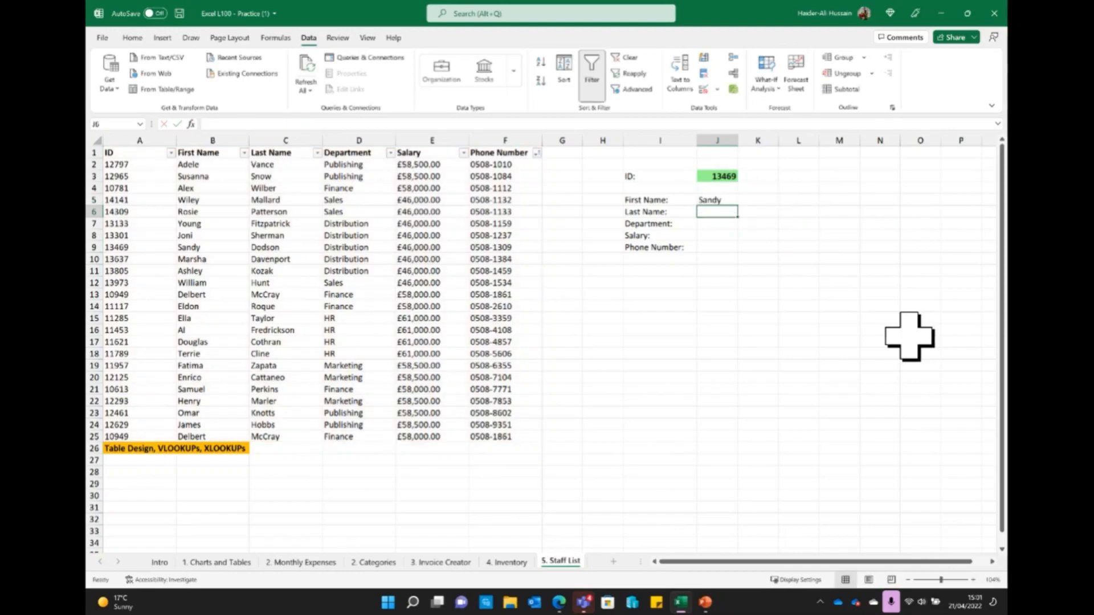
{"action": "left_click", "coordinate": [713, 187]}
{"action": "left_click", "coordinate": [715, 200]}
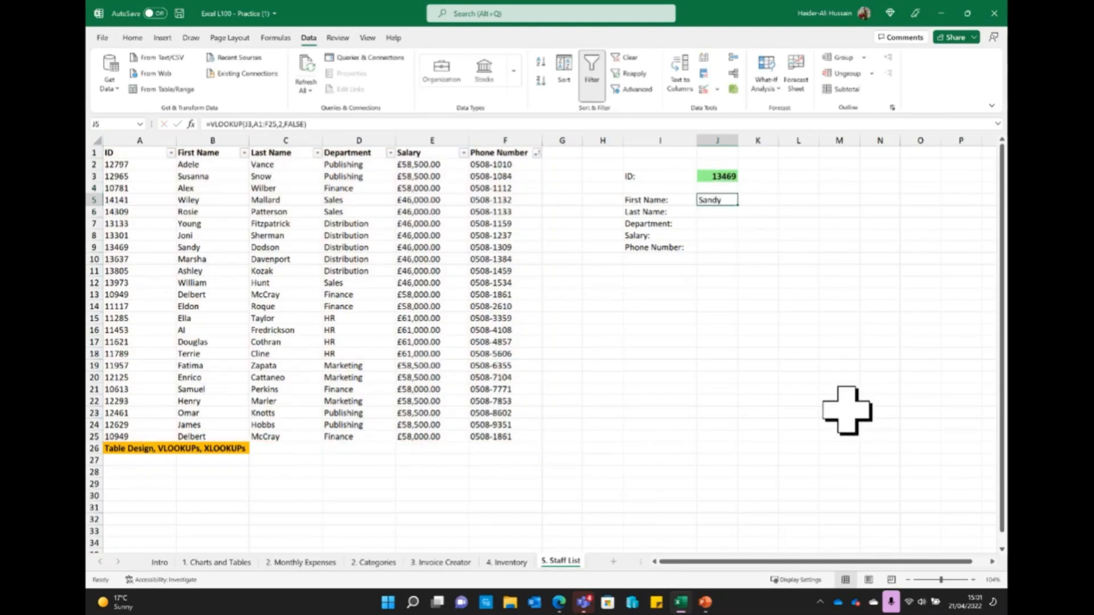
Choose the staff ID from A13 in J3's in-cell list to test the First Name lookup, and inspect the formula in J5
{"action": "left_click", "coordinate": [712, 177]}
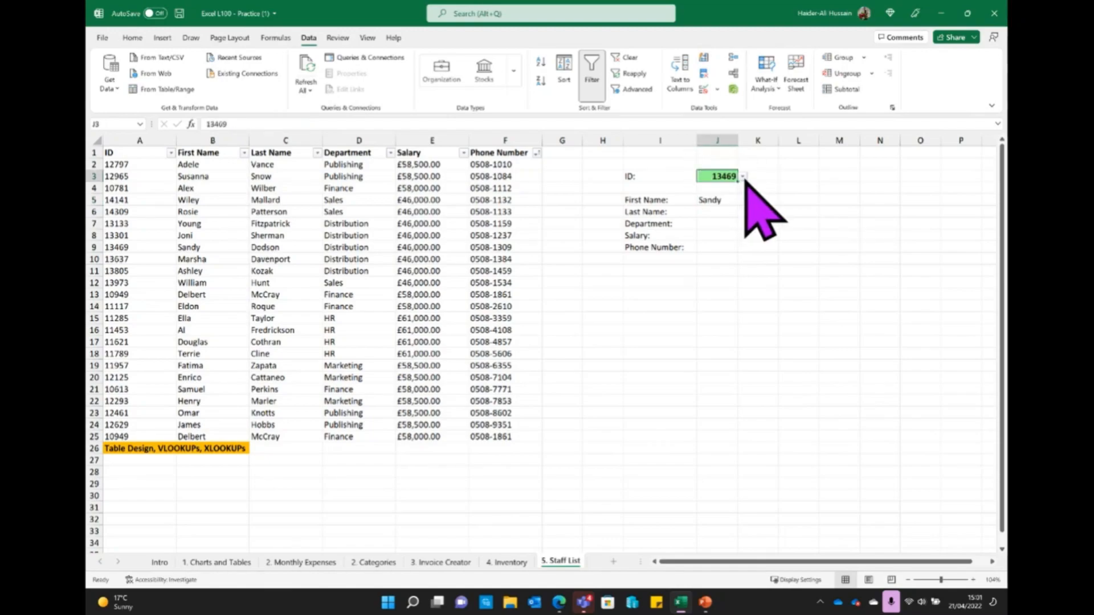
{"action": "left_click", "coordinate": [742, 177]}
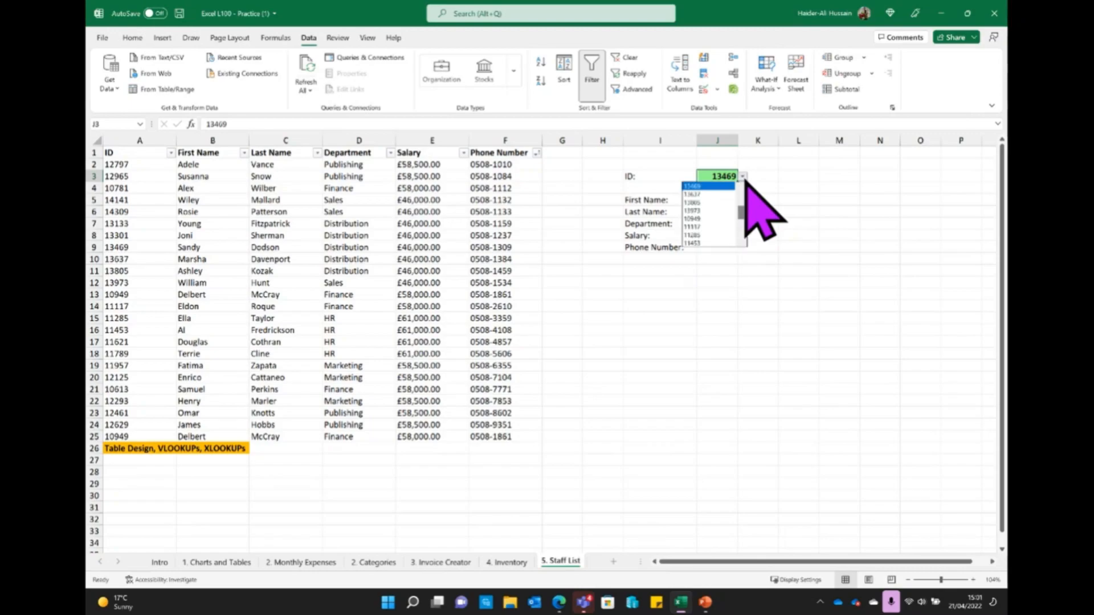
{"action": "left_click", "coordinate": [710, 221]}
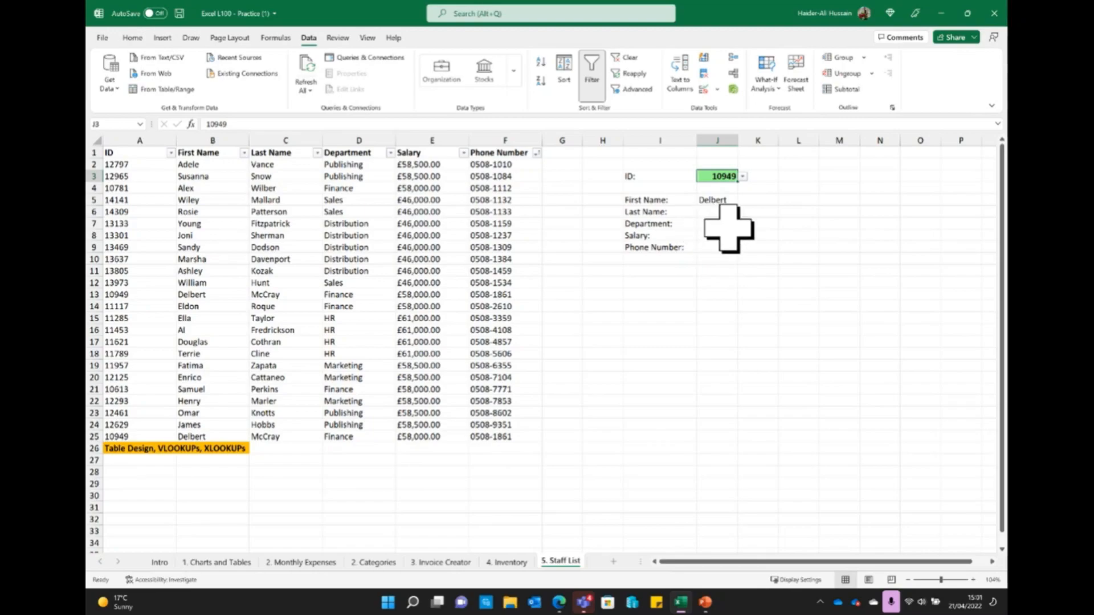
{"action": "left_click", "coordinate": [724, 200]}
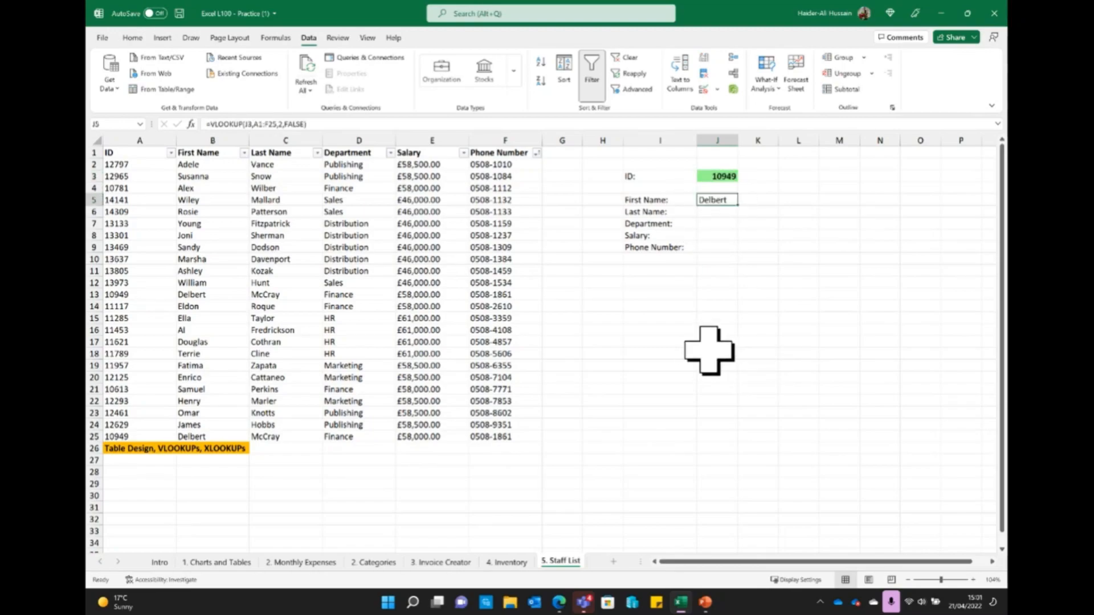
Start a VLOOKUP formula in the Department cell J7 with J3 as the lookup value
{"action": "left_click", "coordinate": [712, 224]}
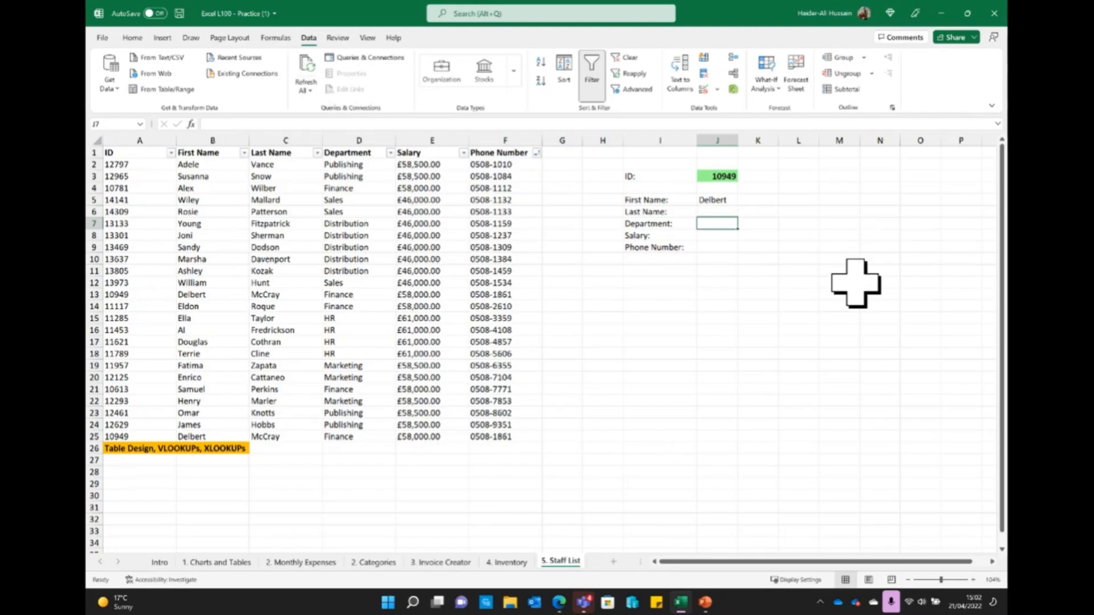
{"action": "type", "text": "="}
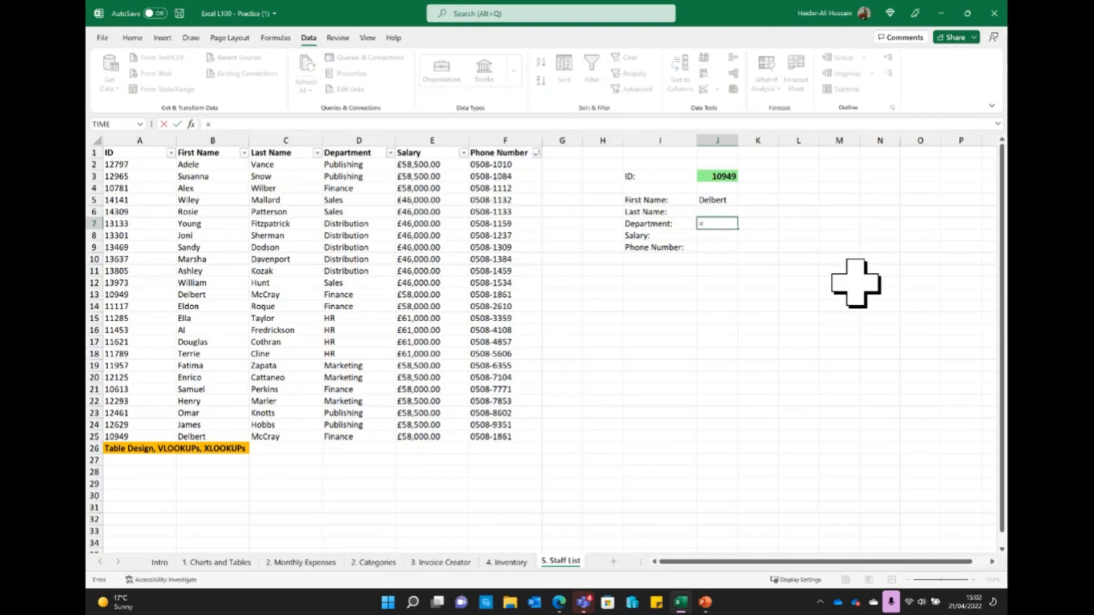
{"action": "type", "text": "v"}
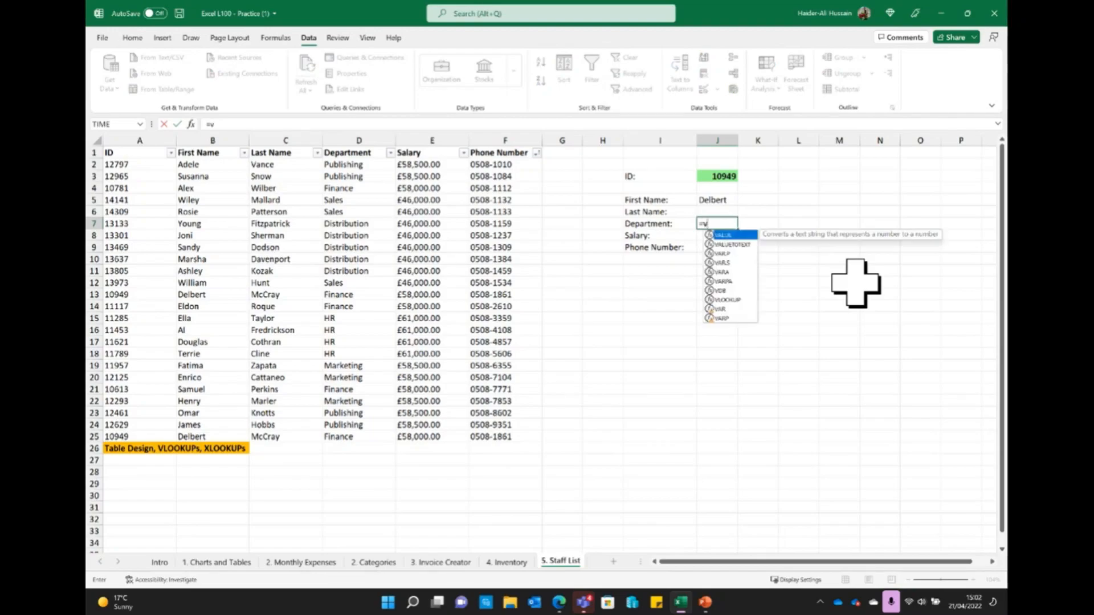
{"action": "type", "text": "lookup"}
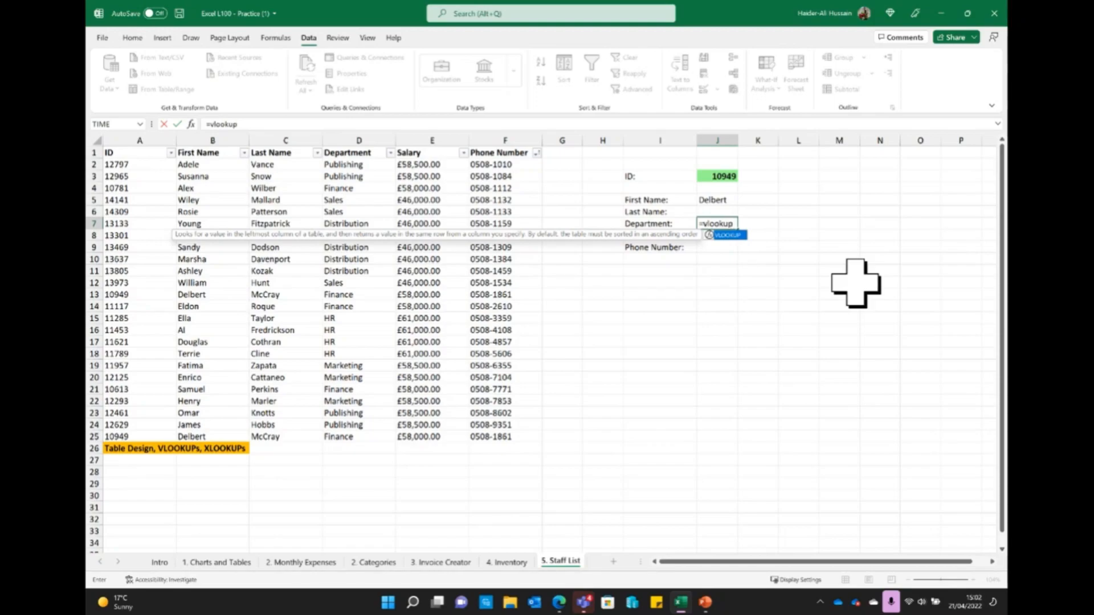
{"action": "type", "text": "("}
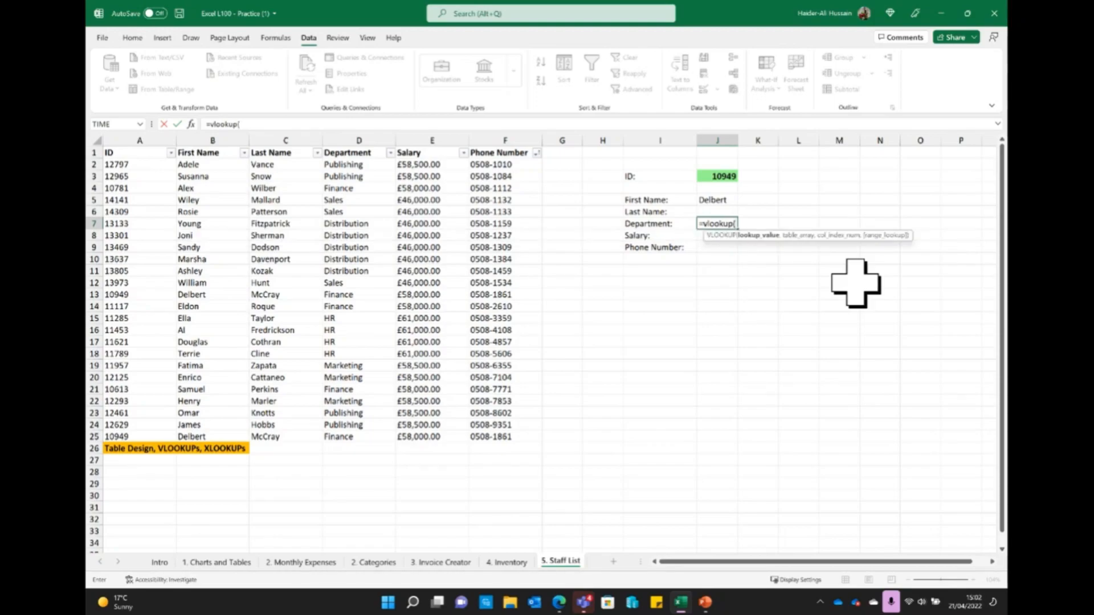
{"action": "left_click", "coordinate": [712, 174]}
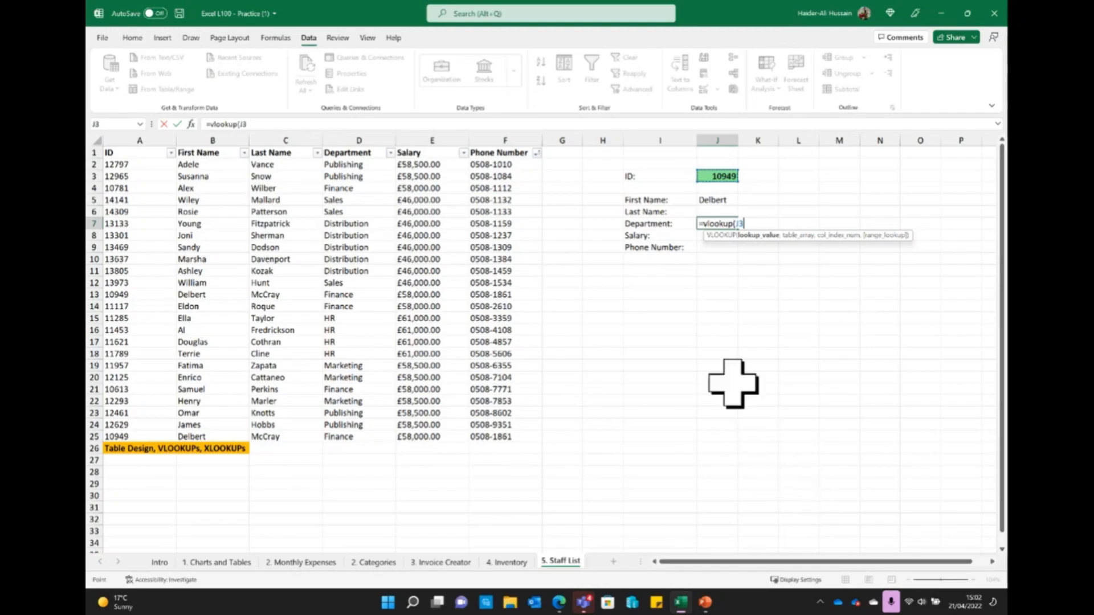
{"action": "type", "text": ","}
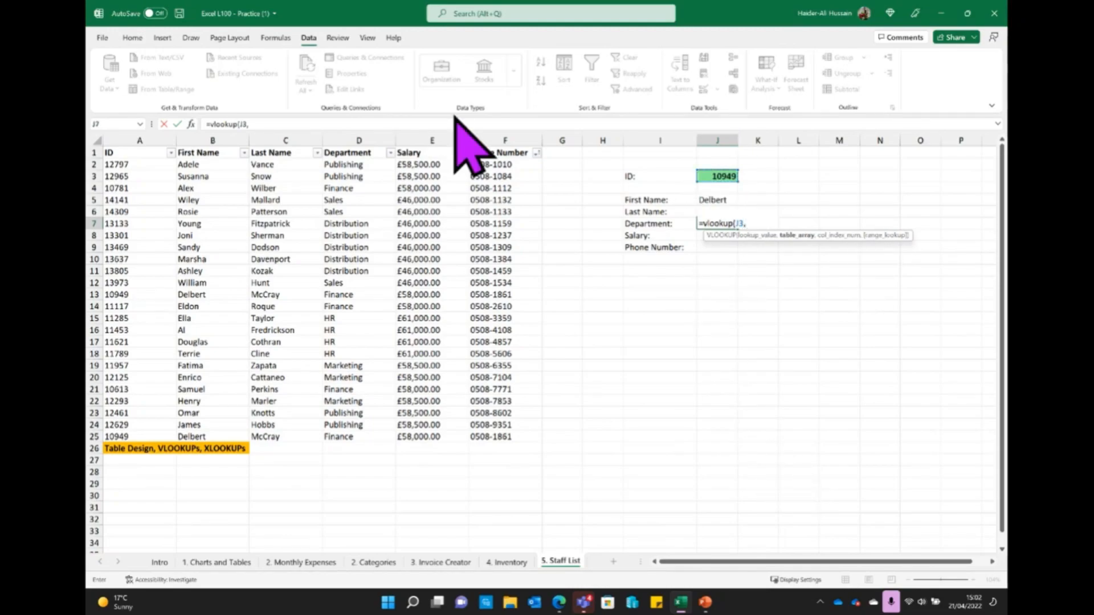
Complete the VLOOKUP in J7 with table array A1:F25, column index 4 and FALSE for an exact match
{"action": "scroll", "coordinate": [359, 105], "scroll_direction": "down", "scroll_amount": 1}
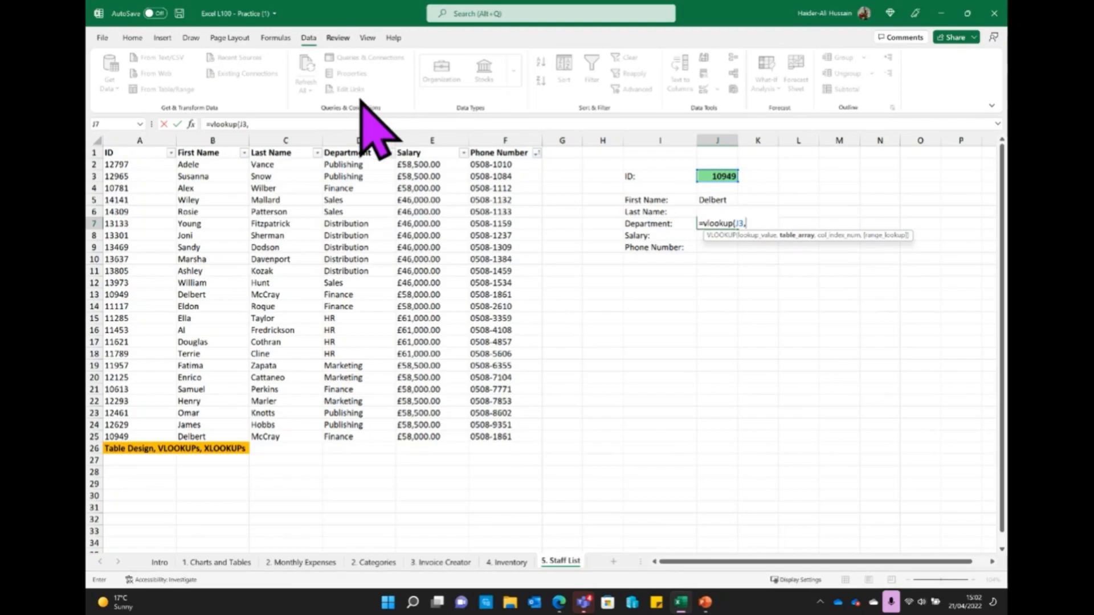
{"action": "left_click_drag", "start_coordinate": [113, 151], "coordinate": [495, 435]}
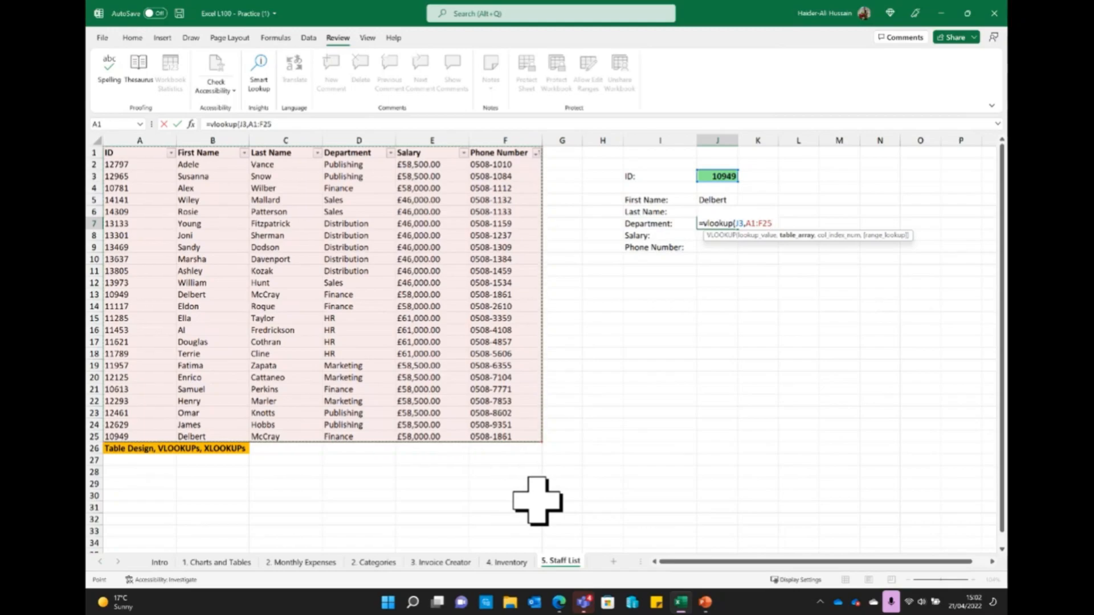
{"action": "type", "text": ","}
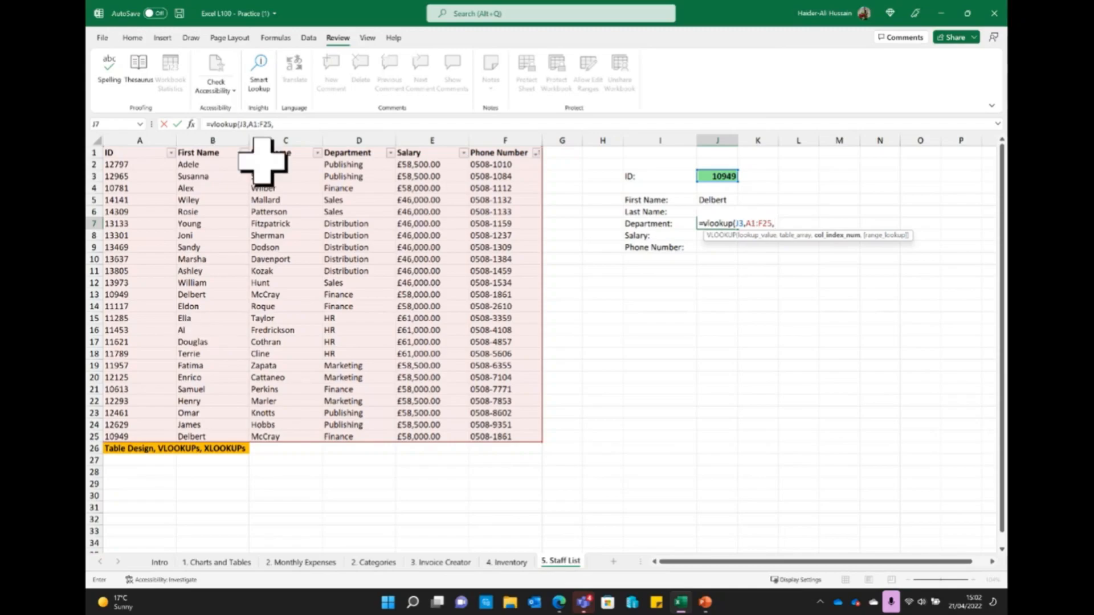
{"action": "type", "text": "4"}
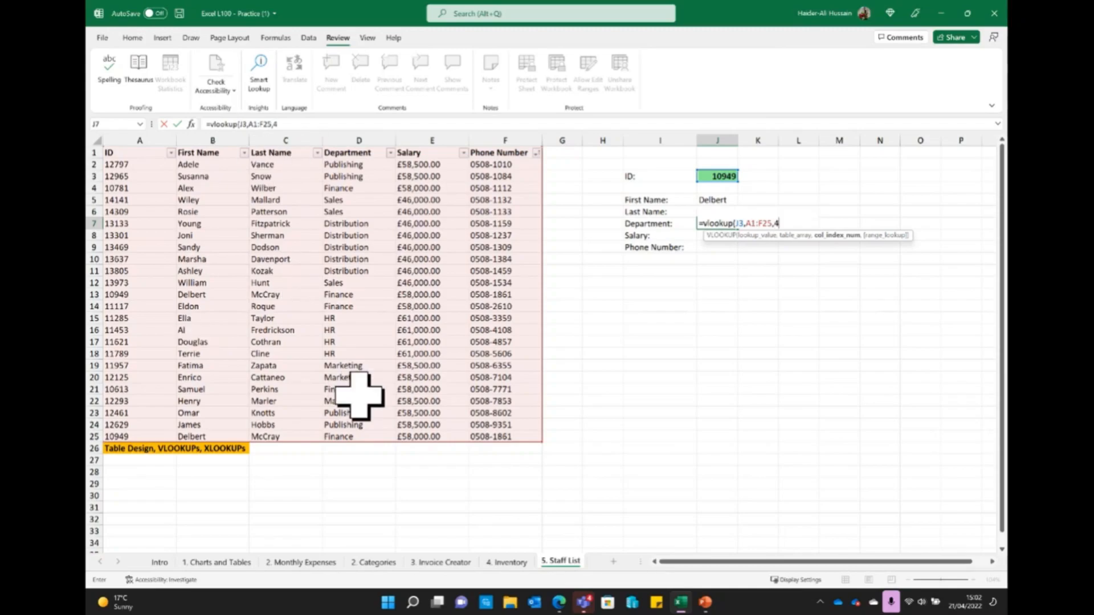
{"action": "type", "text": ","}
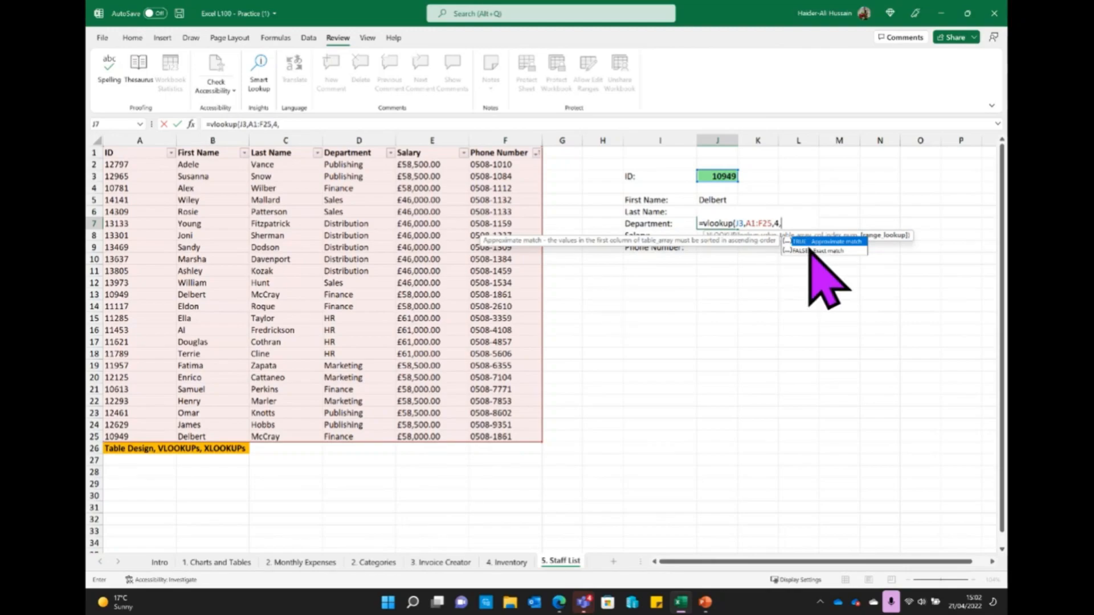
{"action": "double_click", "coordinate": [819, 251]}
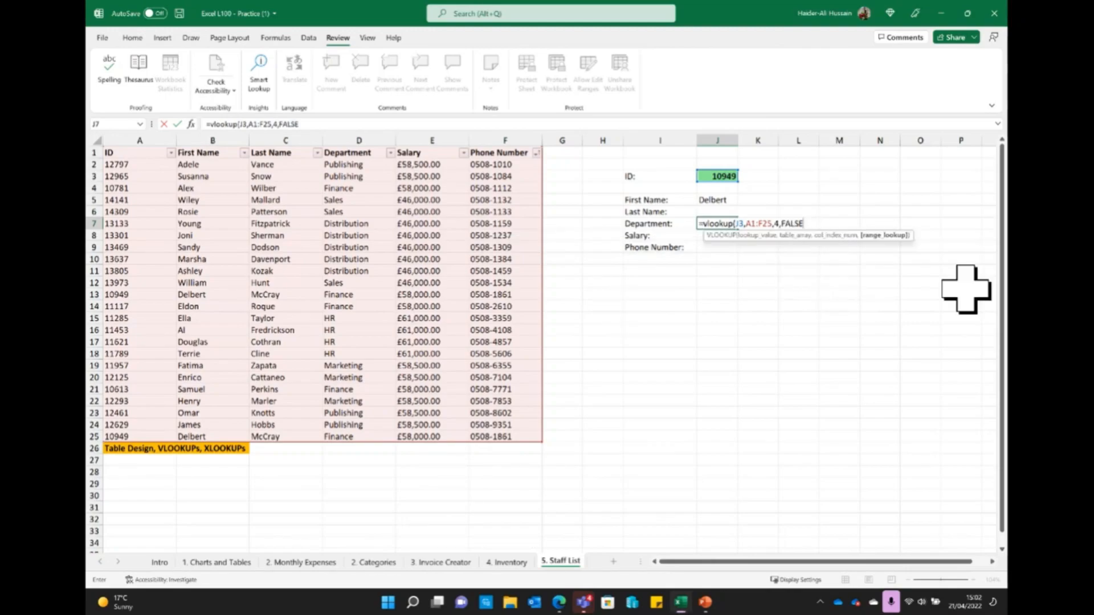
{"action": "type", "text": ")"}
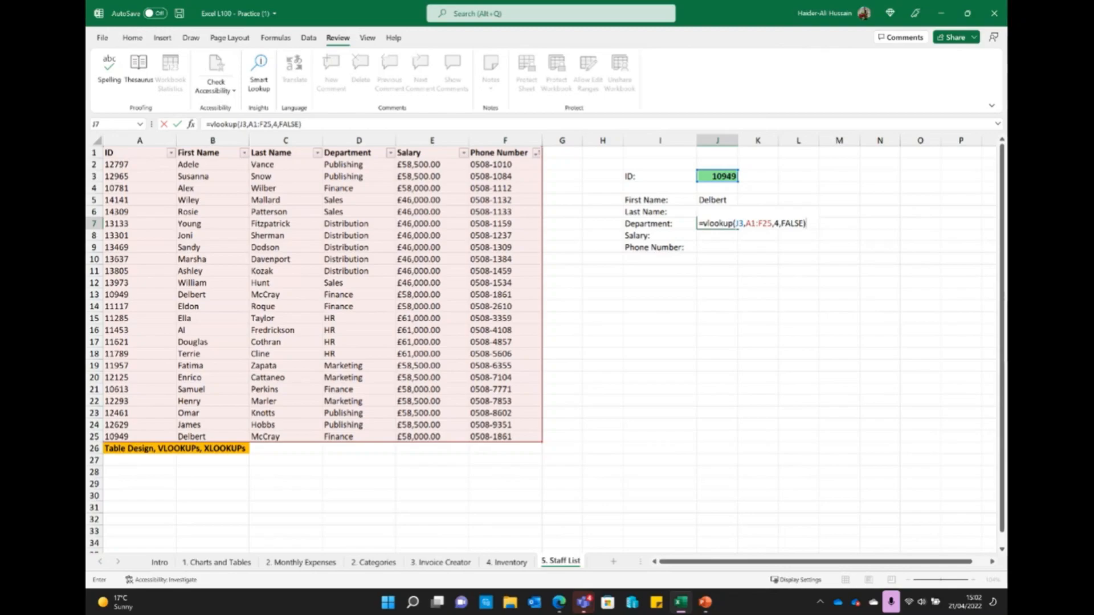
{"action": "key", "text": "Return"}
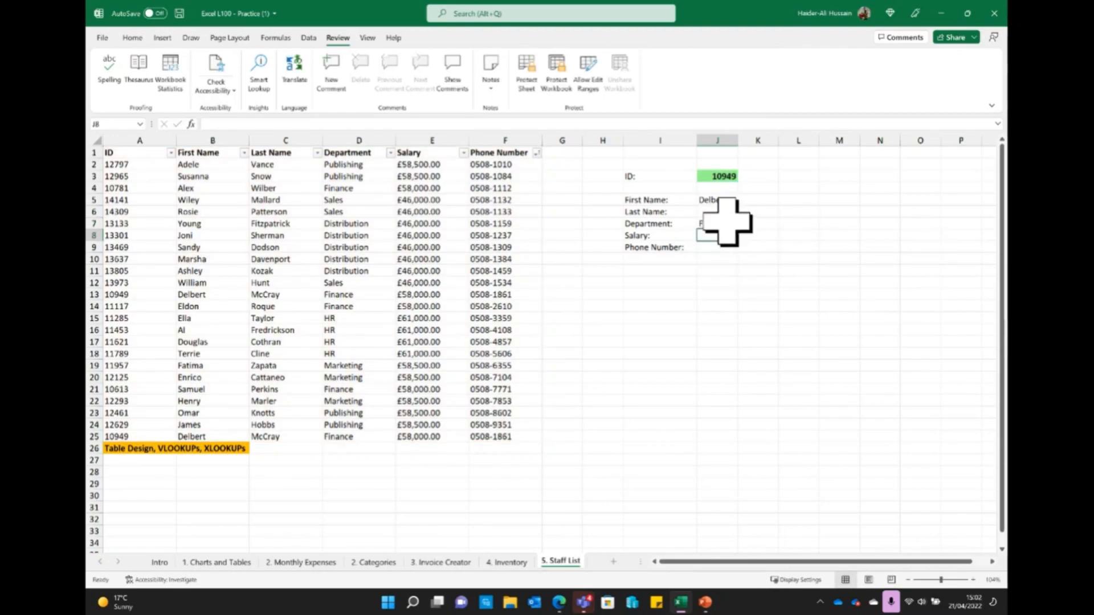
Choose the staff ID from A18 in J3's in-cell list to test the First Name and Department lookups
{"action": "left_click", "coordinate": [722, 179]}
{"action": "left_click", "coordinate": [742, 178]}
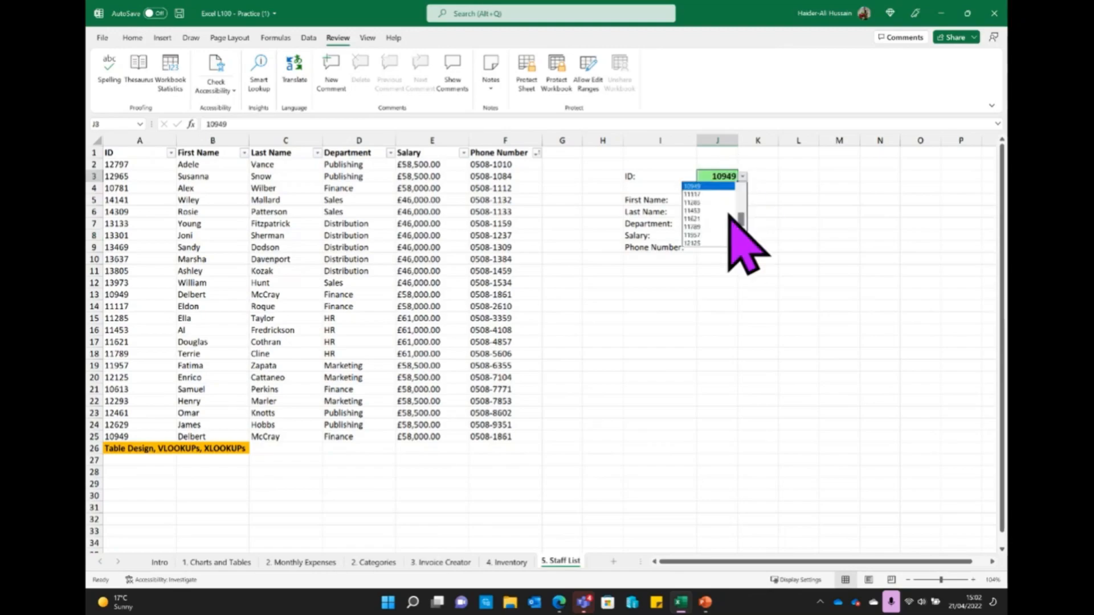
{"action": "left_click", "coordinate": [700, 229]}
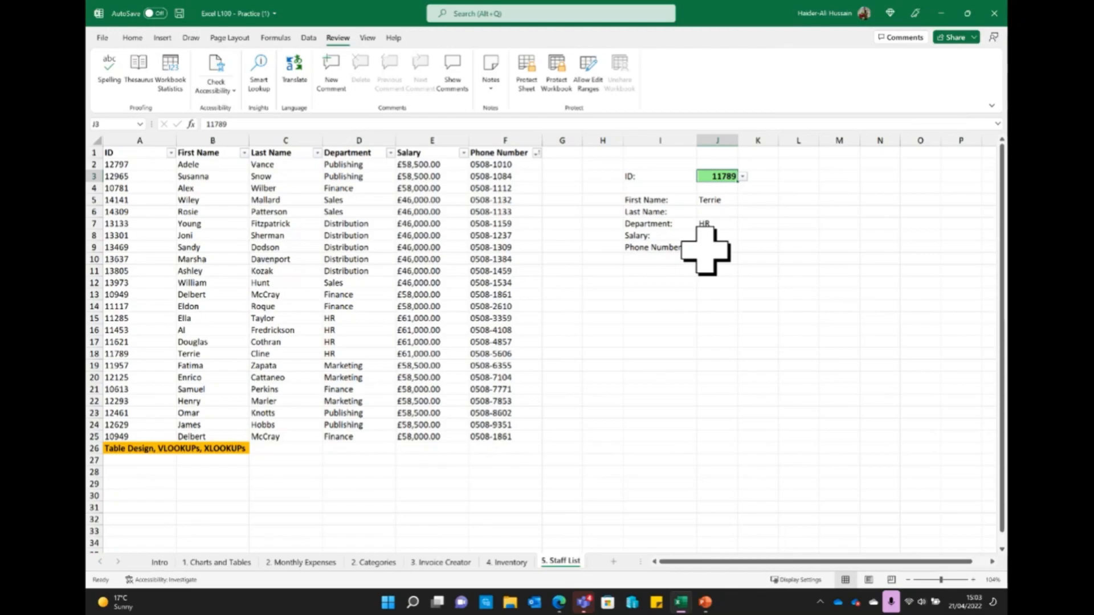
Examine the Currency number format and its available symbols in Format Cells for J3, closing the dialog without applying anything
{"action": "left_click", "coordinate": [133, 38]}
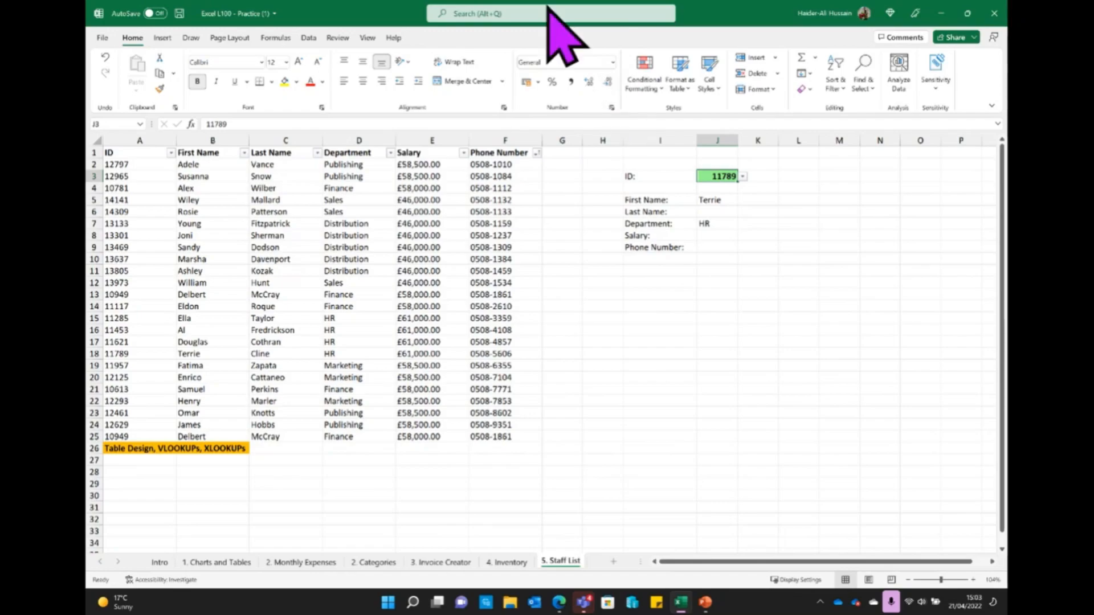
{"action": "left_click", "coordinate": [994, 107]}
{"action": "left_click", "coordinate": [994, 108]}
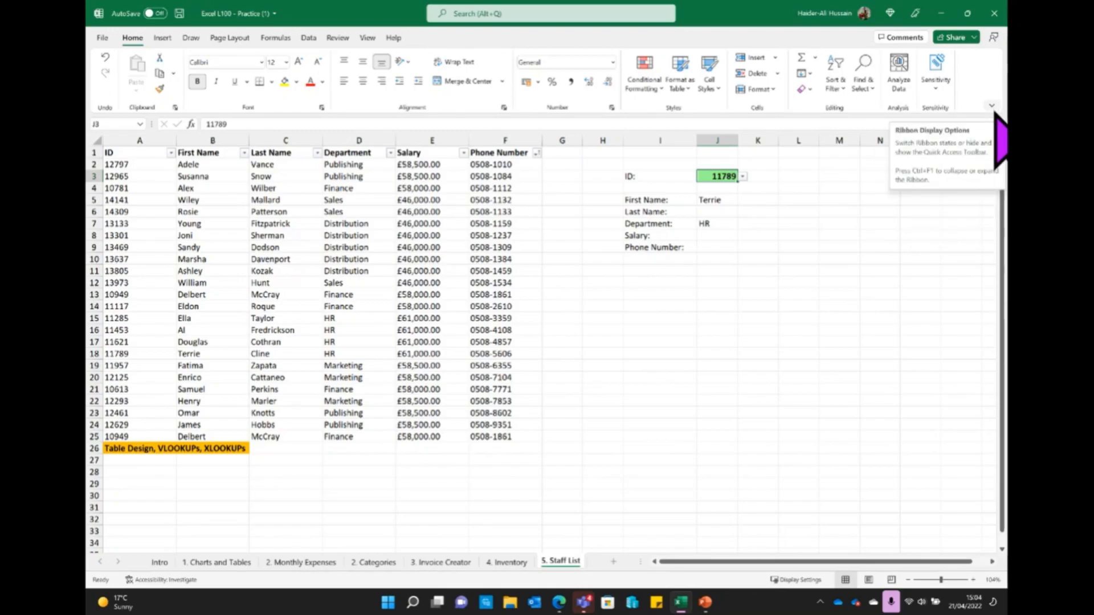
{"action": "left_click", "coordinate": [609, 108]}
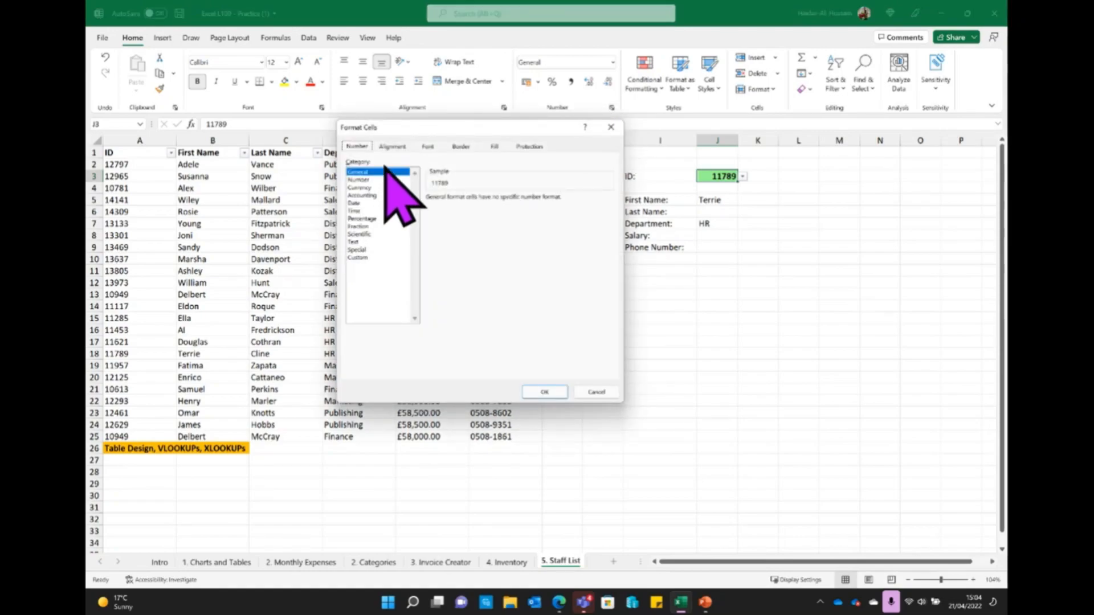
{"action": "left_click", "coordinate": [361, 188]}
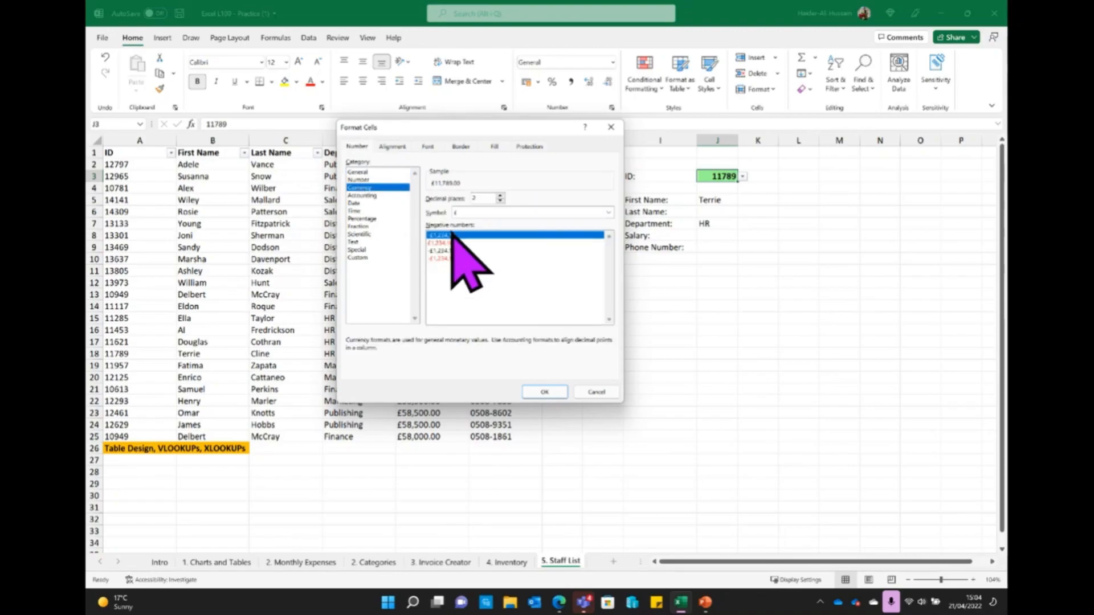
{"action": "left_click", "coordinate": [476, 212]}
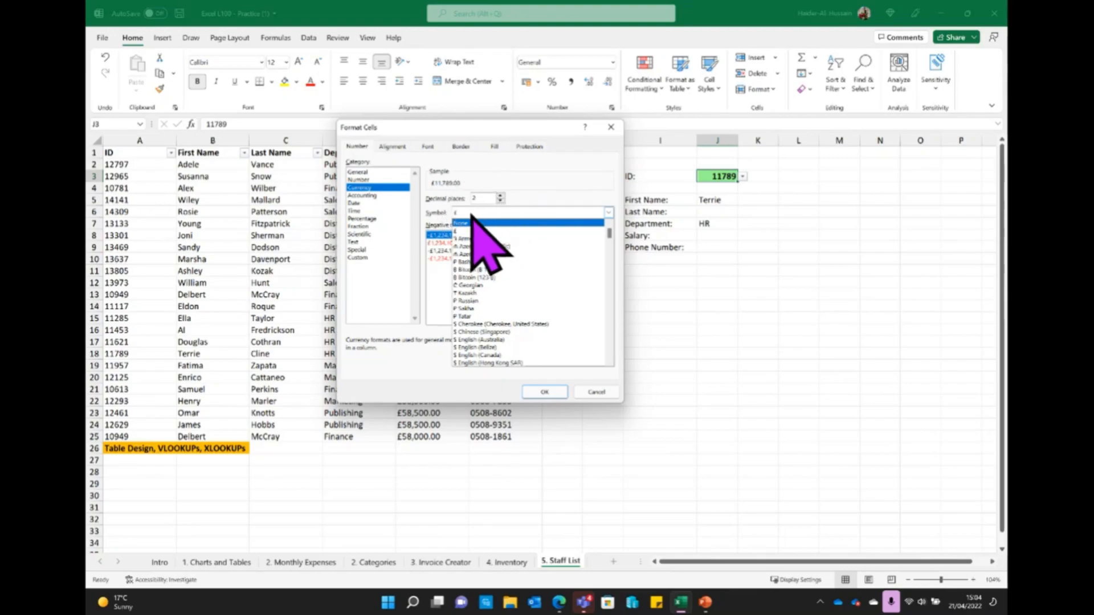
{"action": "key", "text": "ctrl"}
{"action": "key", "text": "ctrl"}
{"action": "key", "text": "ctrl"}
{"action": "left_click", "coordinate": [608, 131]}
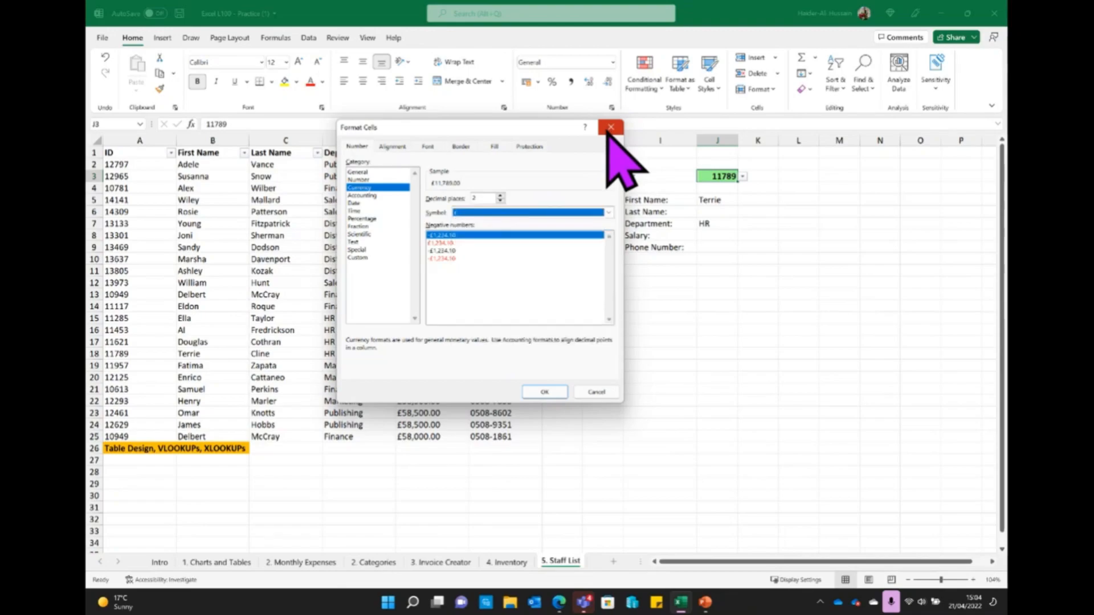
{"action": "left_click", "coordinate": [608, 131]}
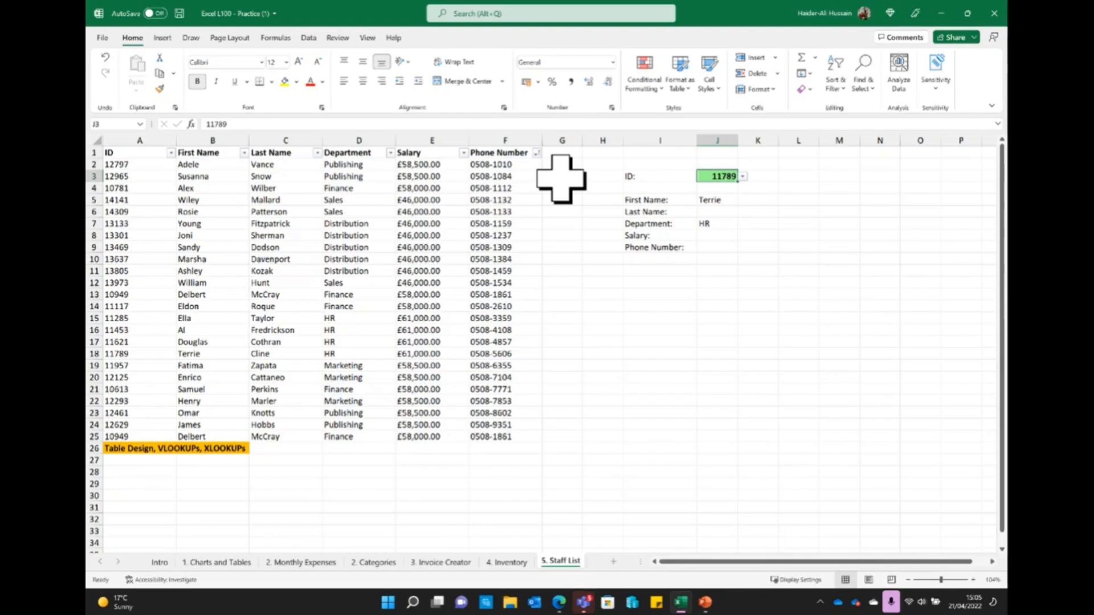
{"action": "left_click", "coordinate": [561, 179]}
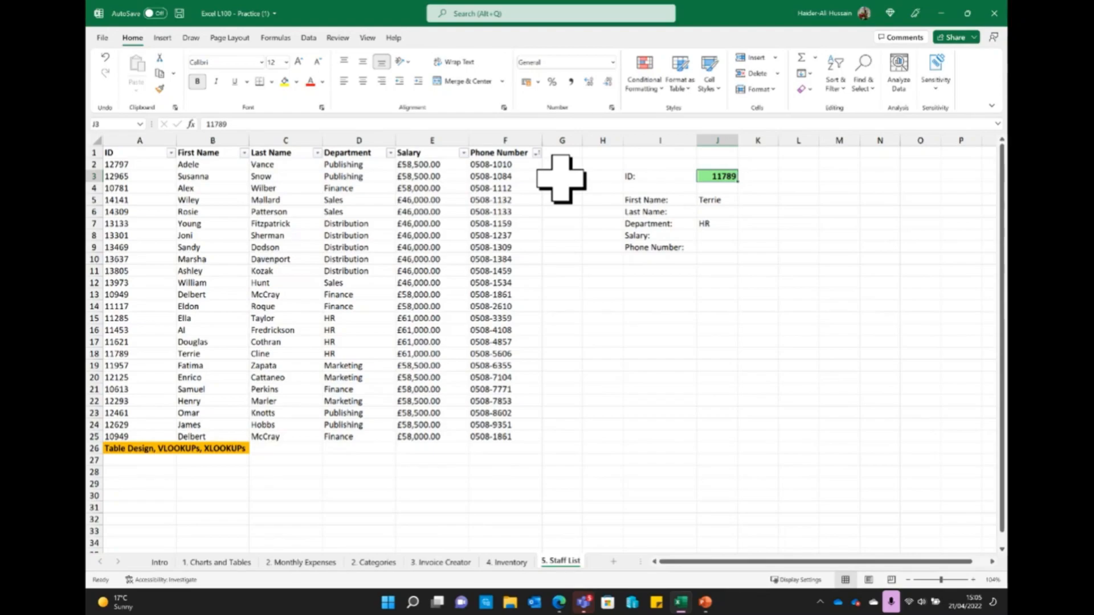